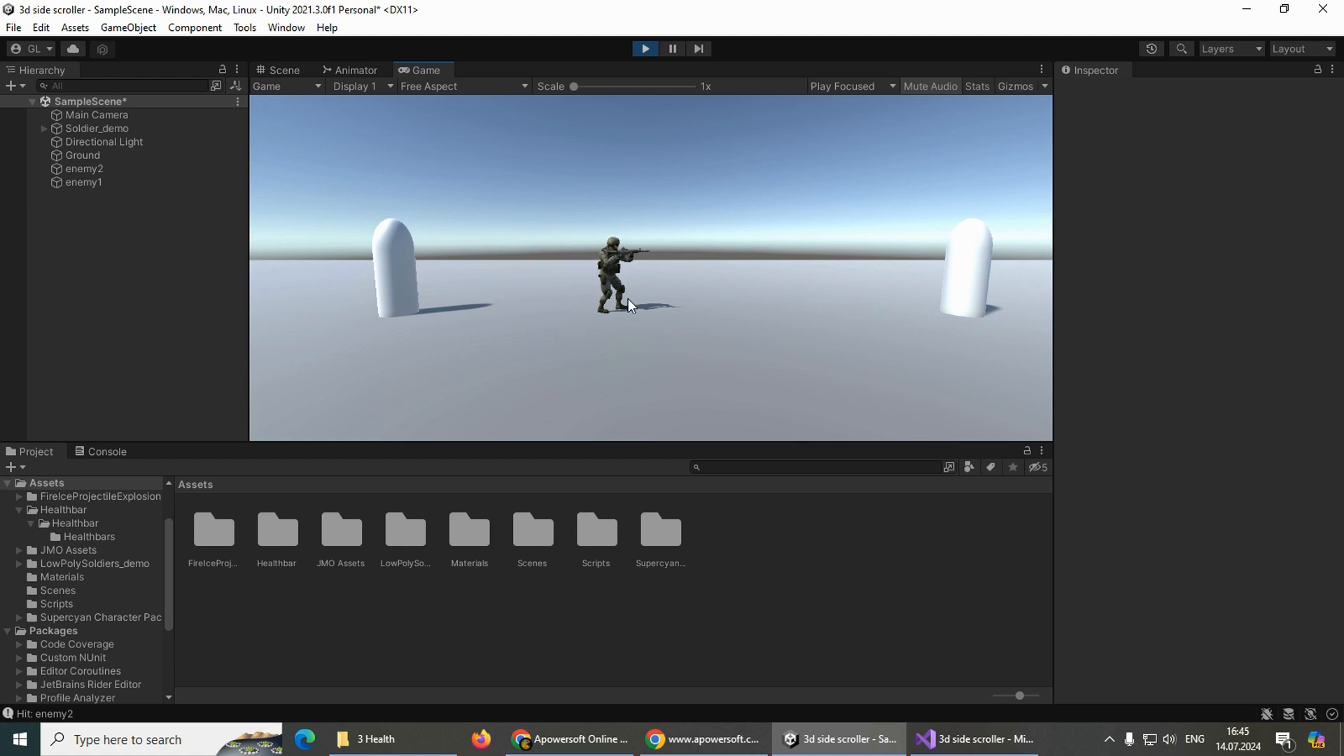
# - With play mode stopped, add a 3D sphere to the scene and enable Is Trigger on its Sphere Collider
pyautogui.click(647, 53)
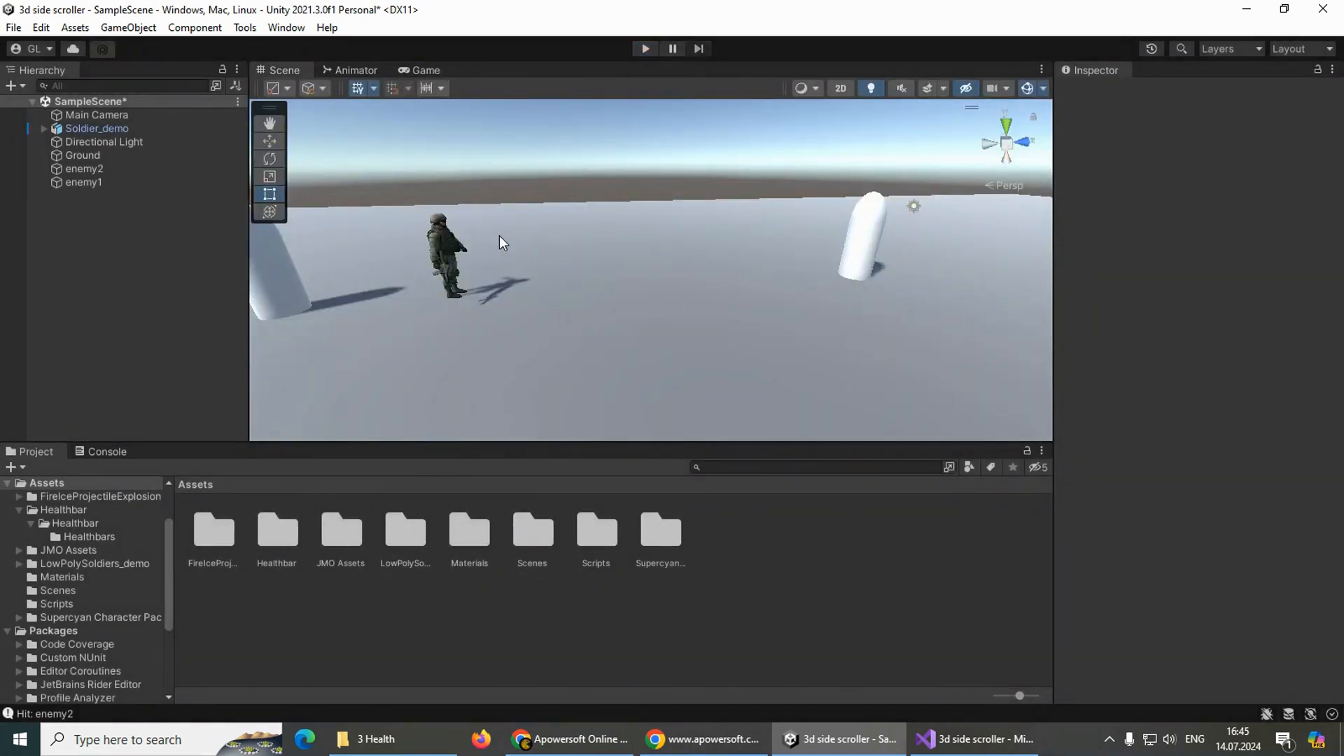
pyautogui.scroll(-2, 499, 235)
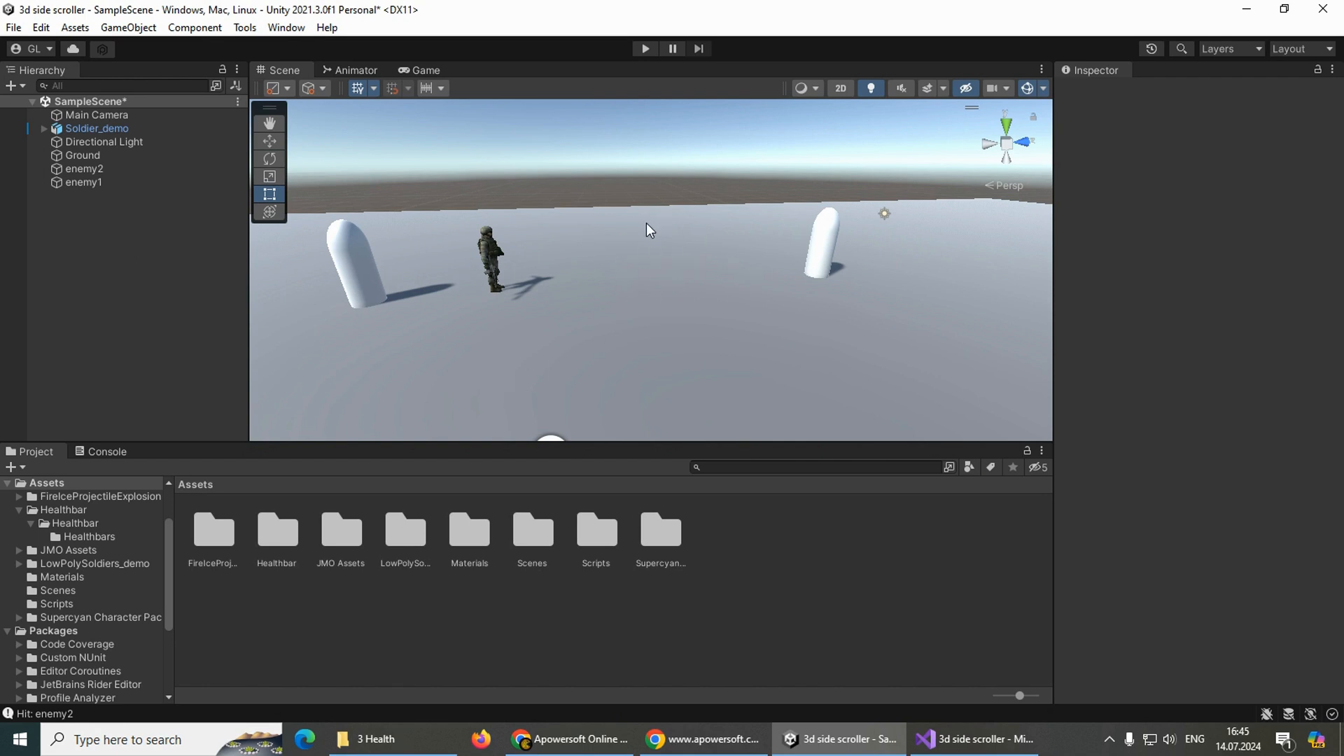
pyautogui.rightClick(96, 226)
pyautogui.moveTo(158, 448)
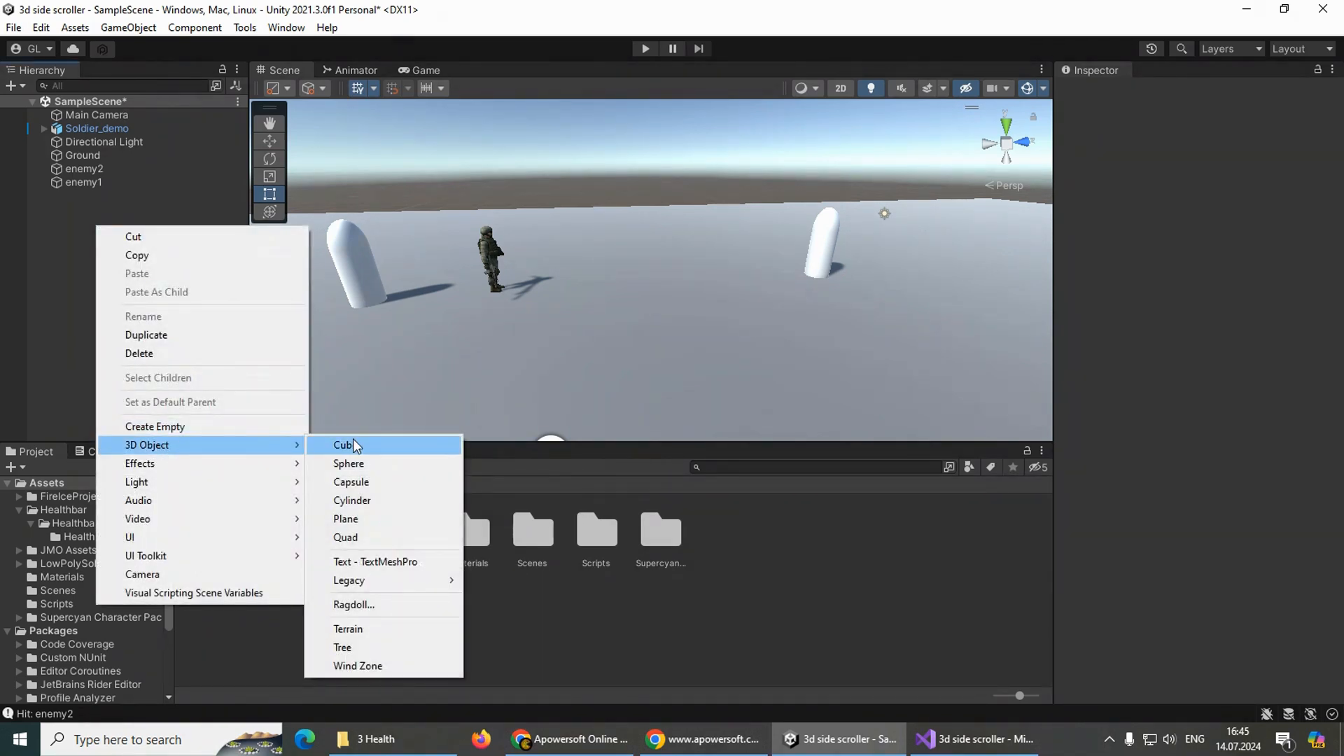
pyautogui.click(349, 463)
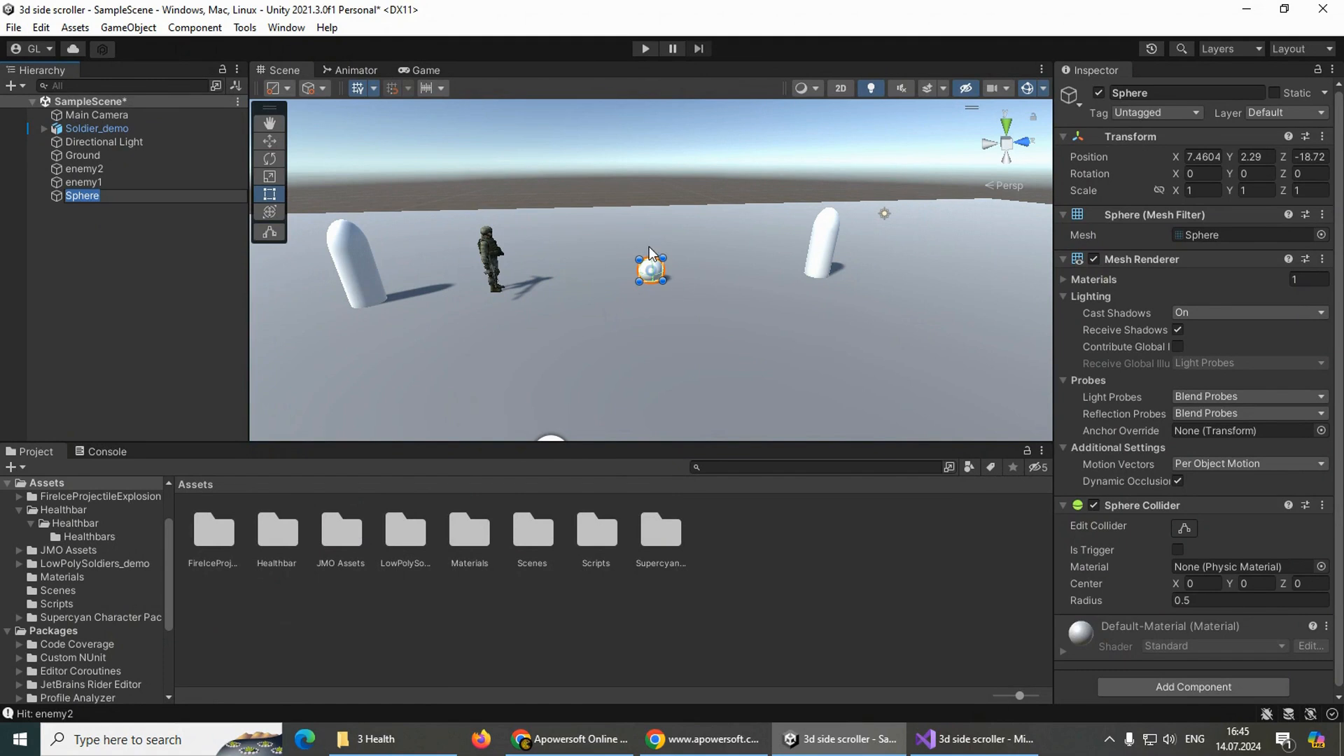
pyautogui.keyDown('alt'); pyautogui.moveTo(535, 233); pyautogui.dragTo(840, 210); pyautogui.keyUp('alt')
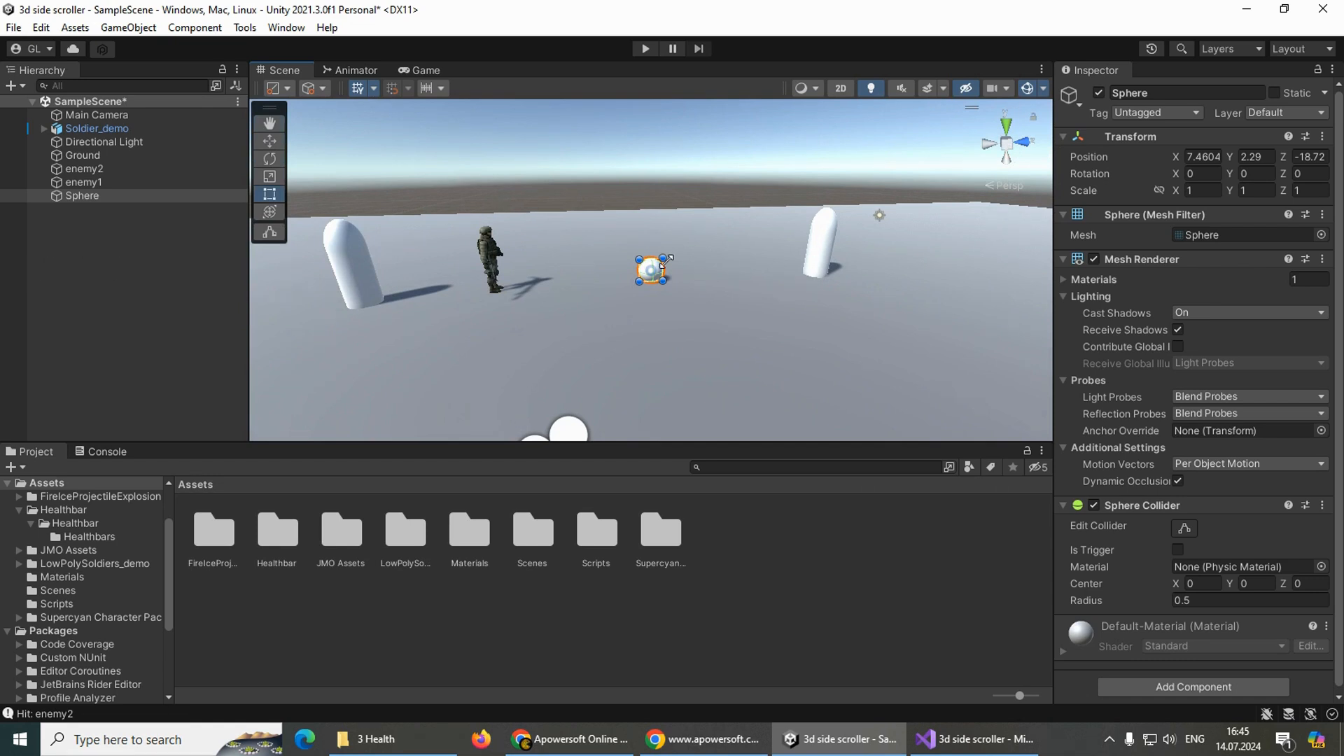
pyautogui.click(82, 196)
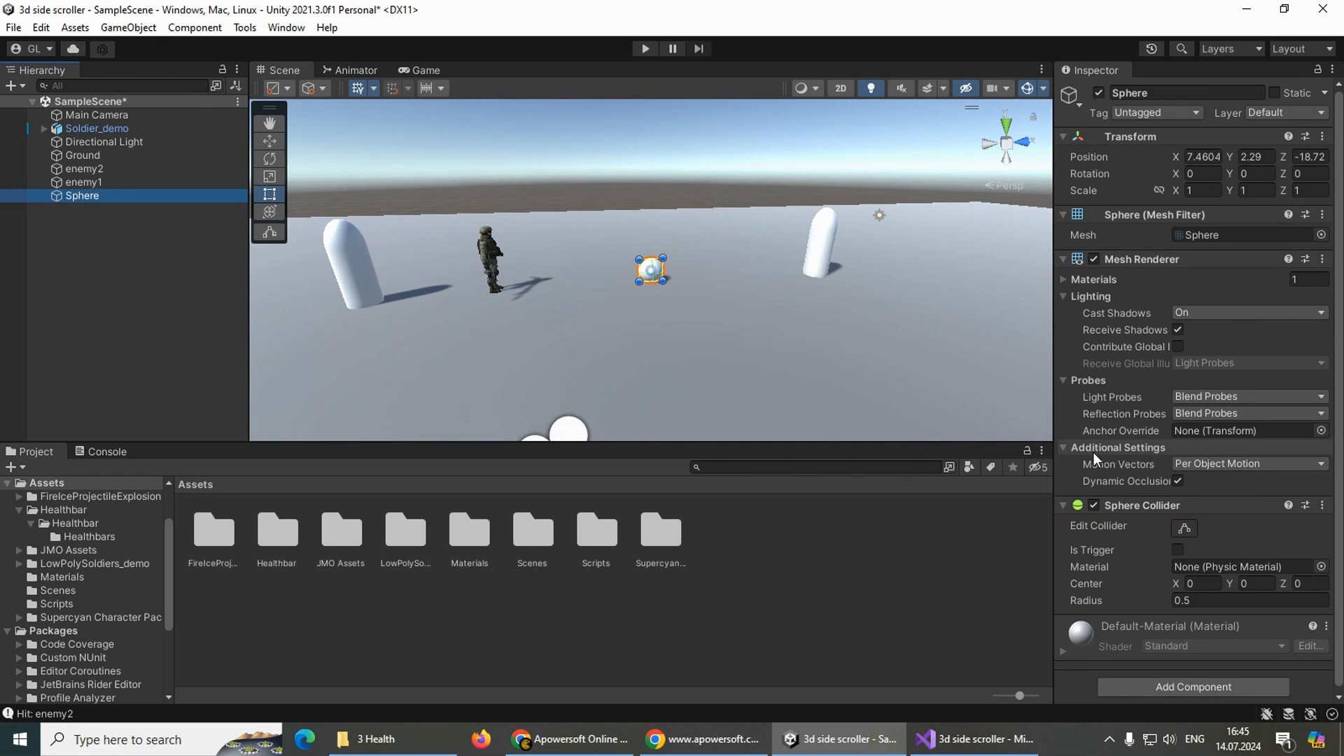
pyautogui.click(1178, 549)
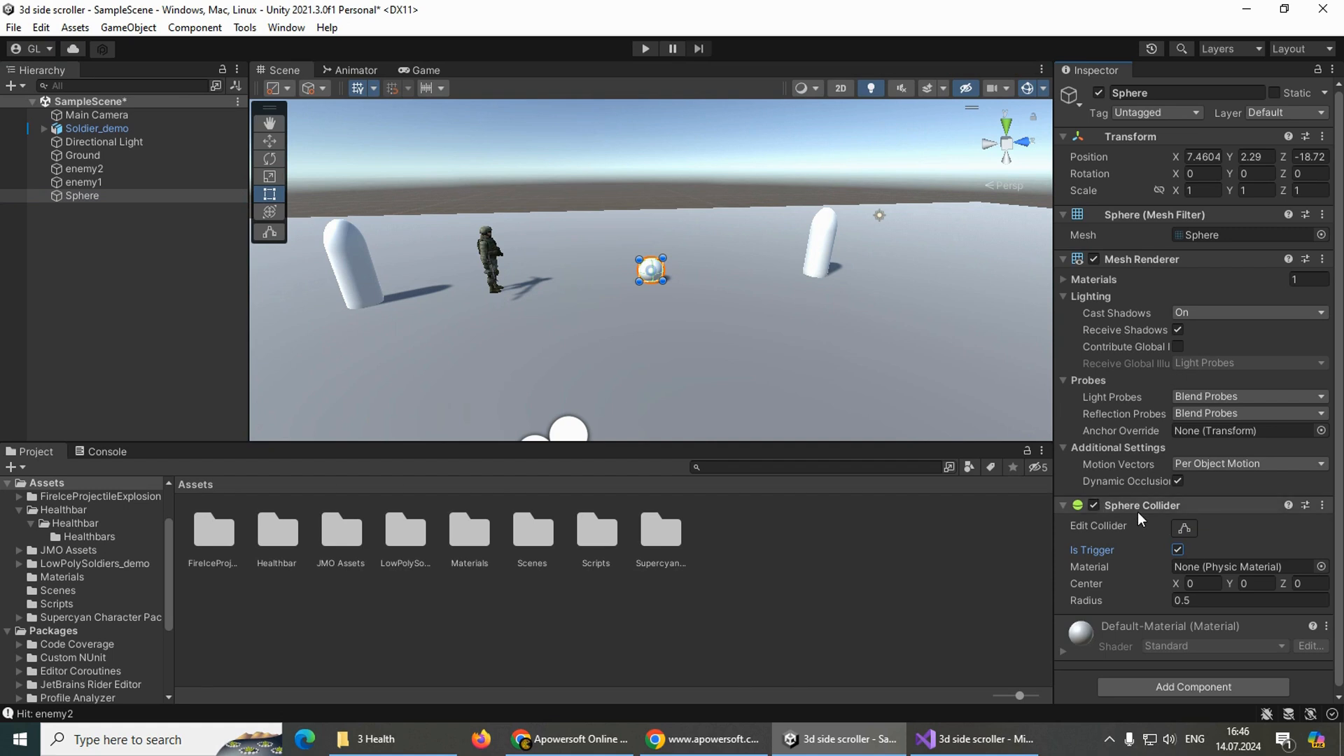
# - Open the Scripts folder in the project assets and select the PlayerHealth script
pyautogui.doubleClick(611, 530)
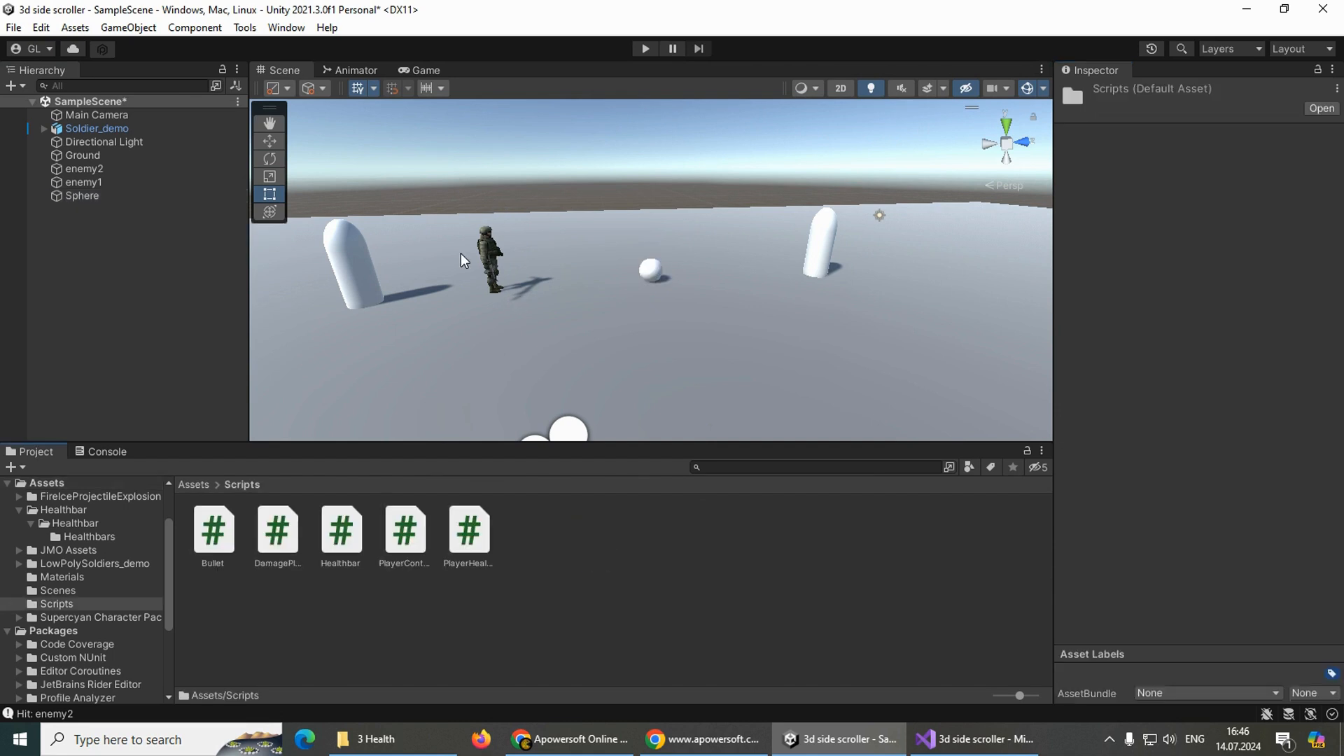
pyautogui.rightClick(548, 544)
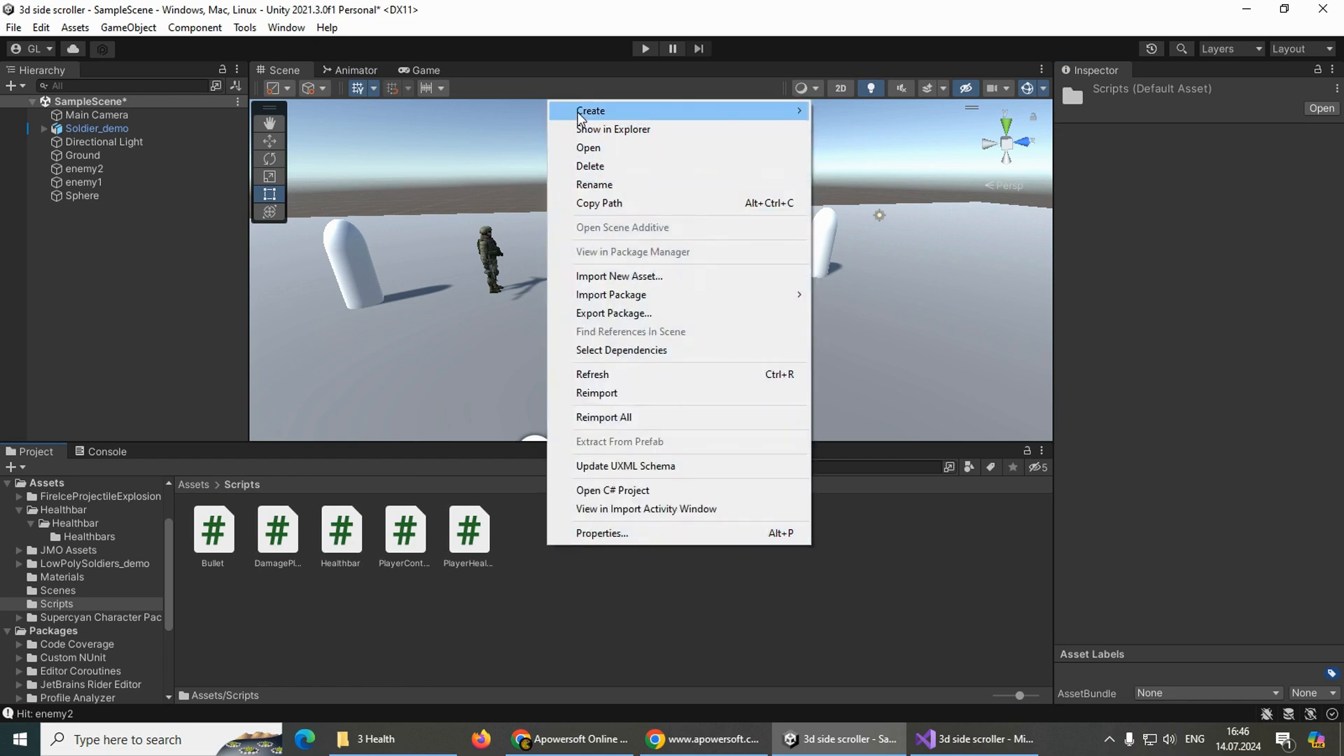
pyautogui.moveTo(560, 112)
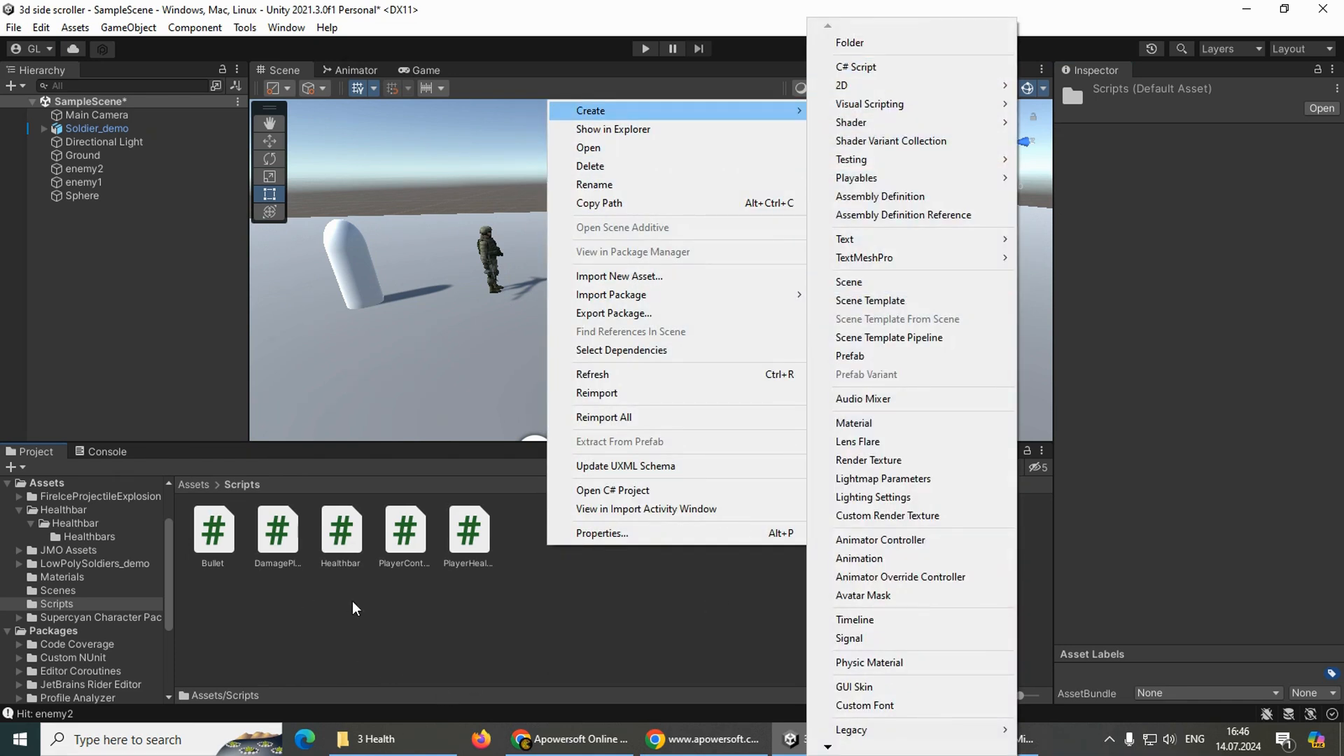
pyautogui.click(460, 637)
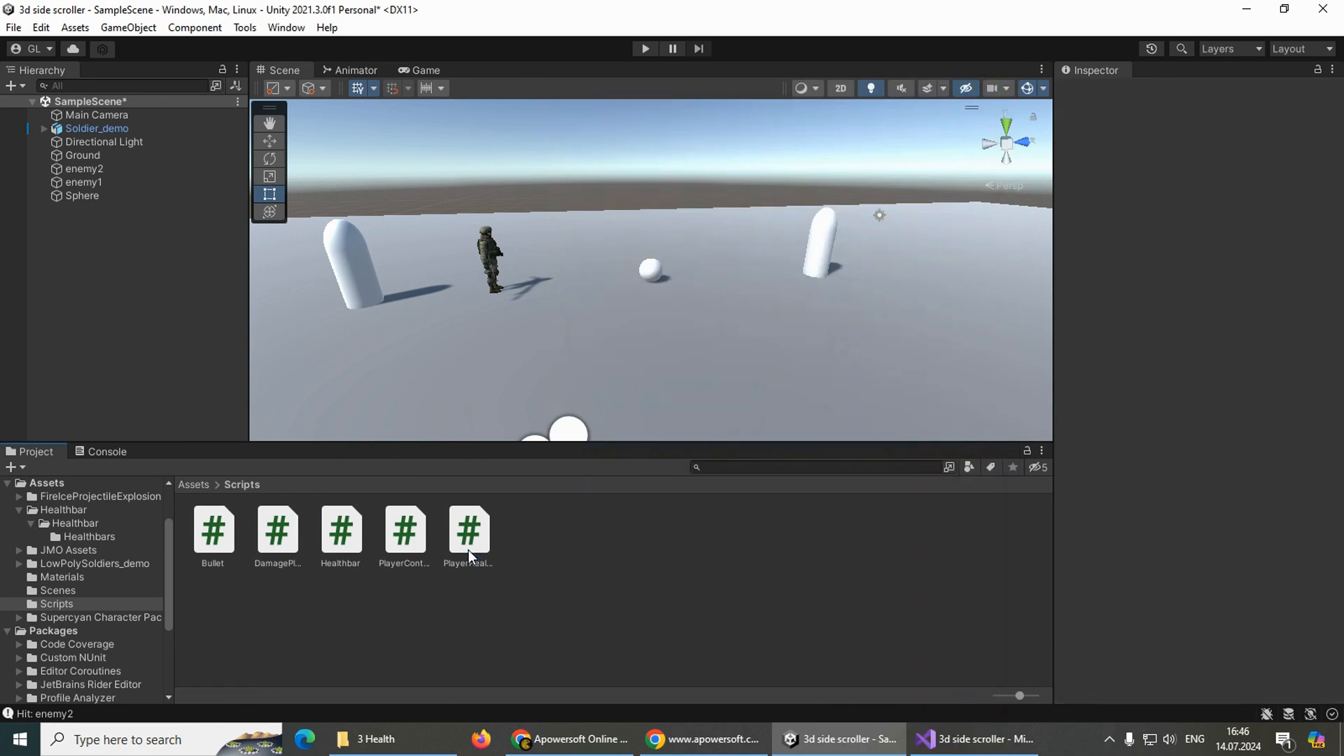
pyautogui.click(468, 538)
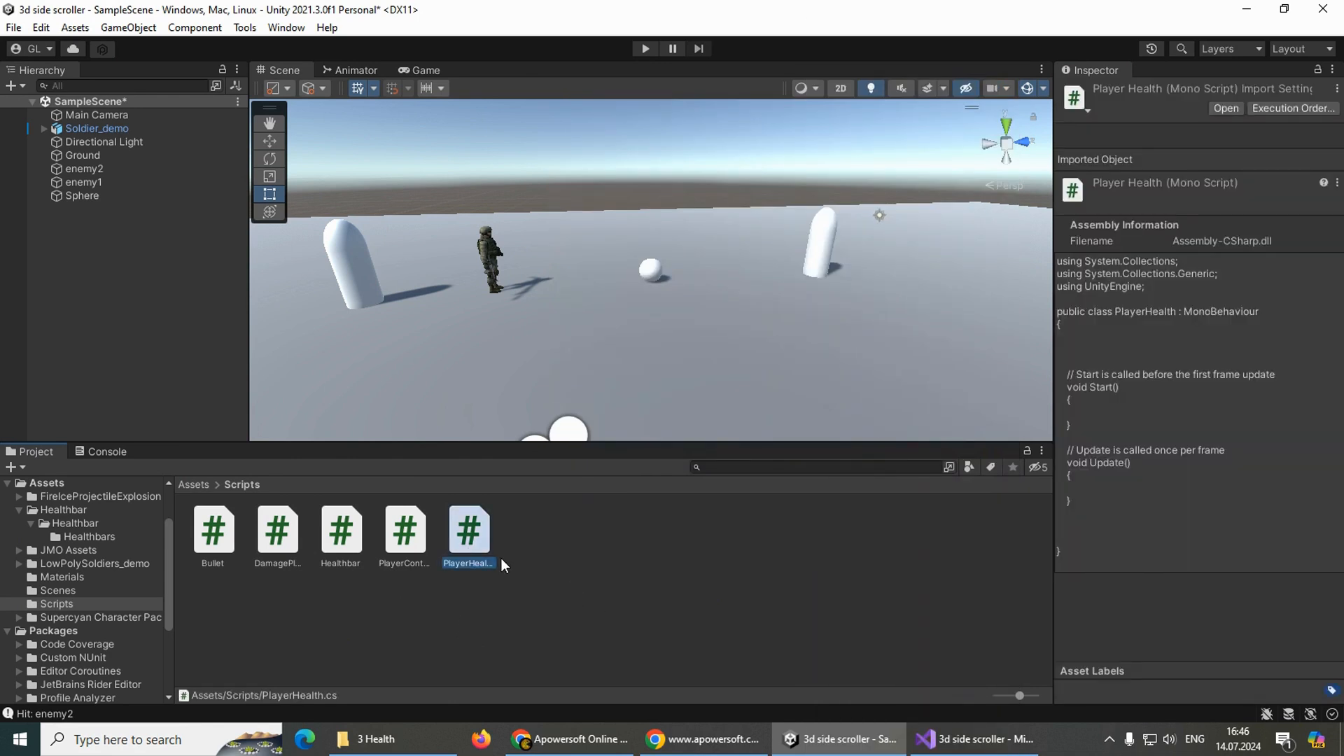
# - Make Sphere a child of enemy2 and Directional Light a child of Soldier_demo
pyautogui.moveTo(176, 195); pyautogui.dragTo(149, 165)
pyautogui.moveTo(132, 142); pyautogui.dragTo(119, 129)
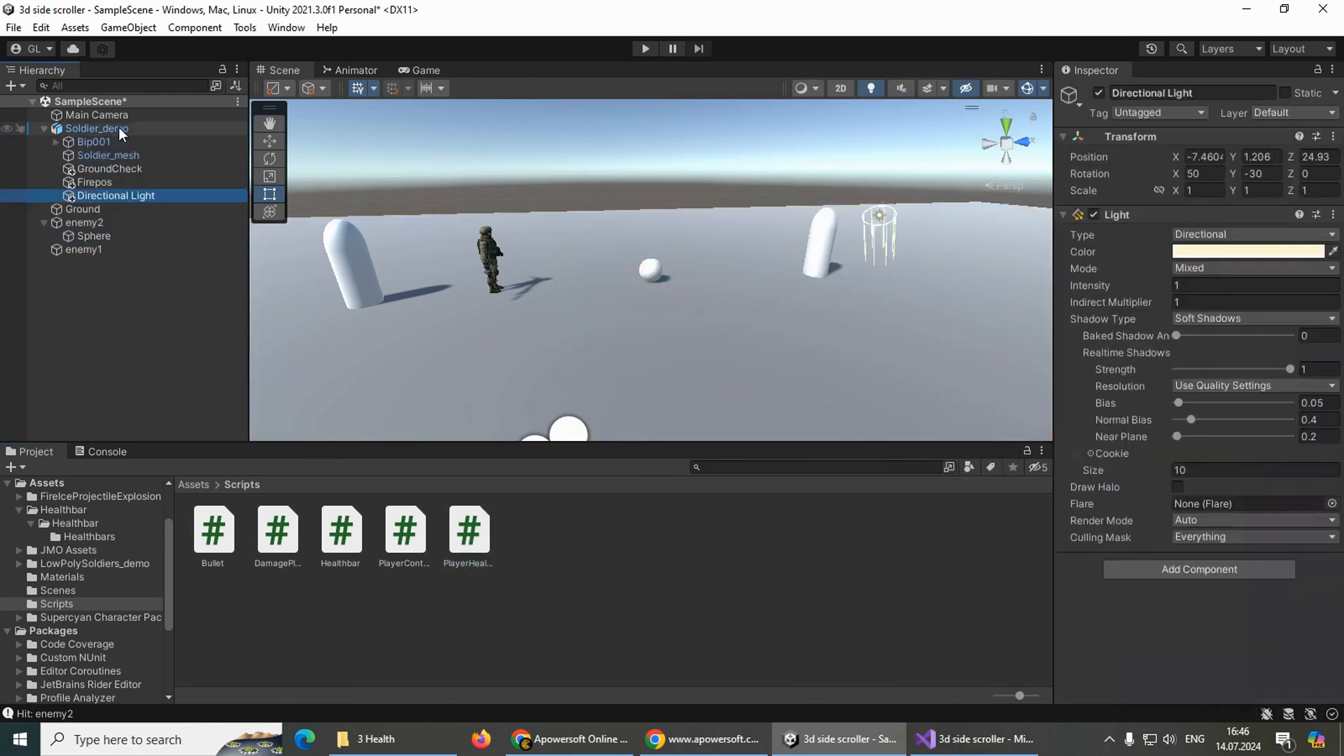
# - Add the Player Health script as a component to the Soldier_demo object
pyautogui.doubleClick(119, 128)
pyautogui.scroll(-3, 1119, 564)
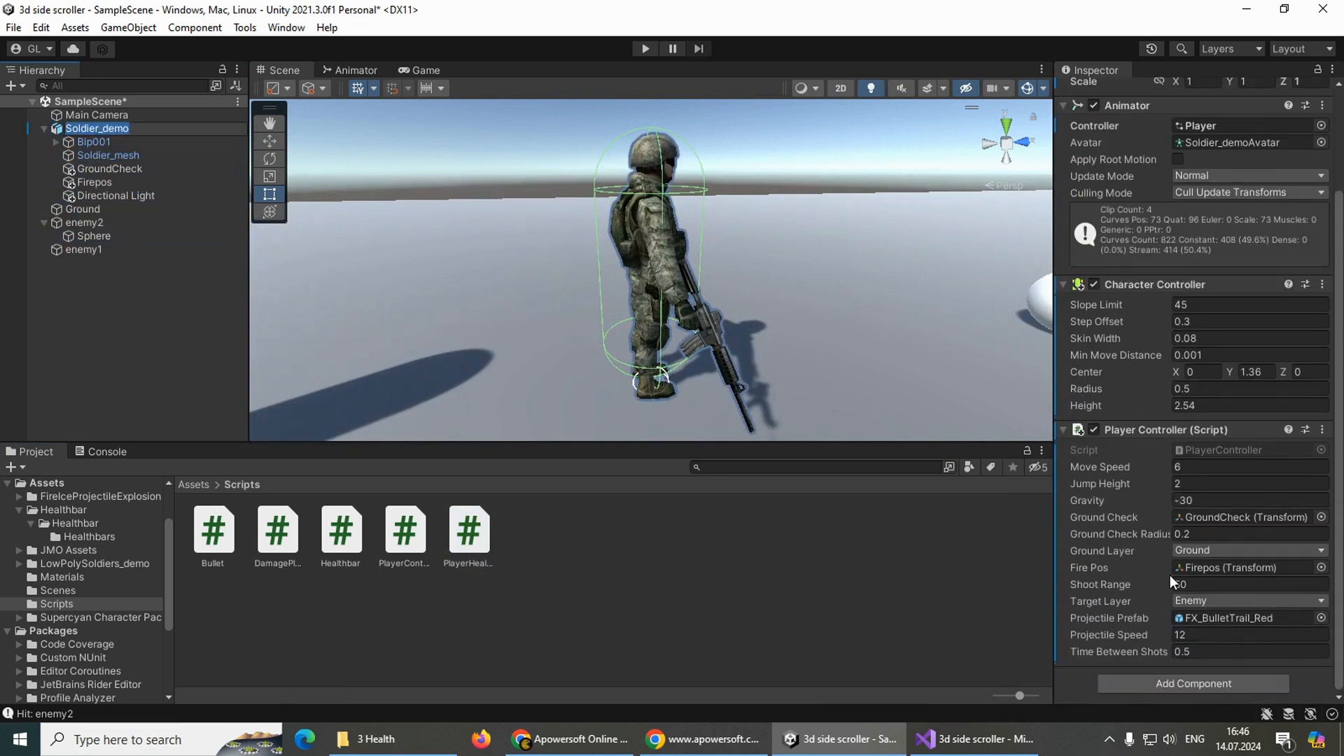
pyautogui.click(1152, 685)
pyautogui.write('play')
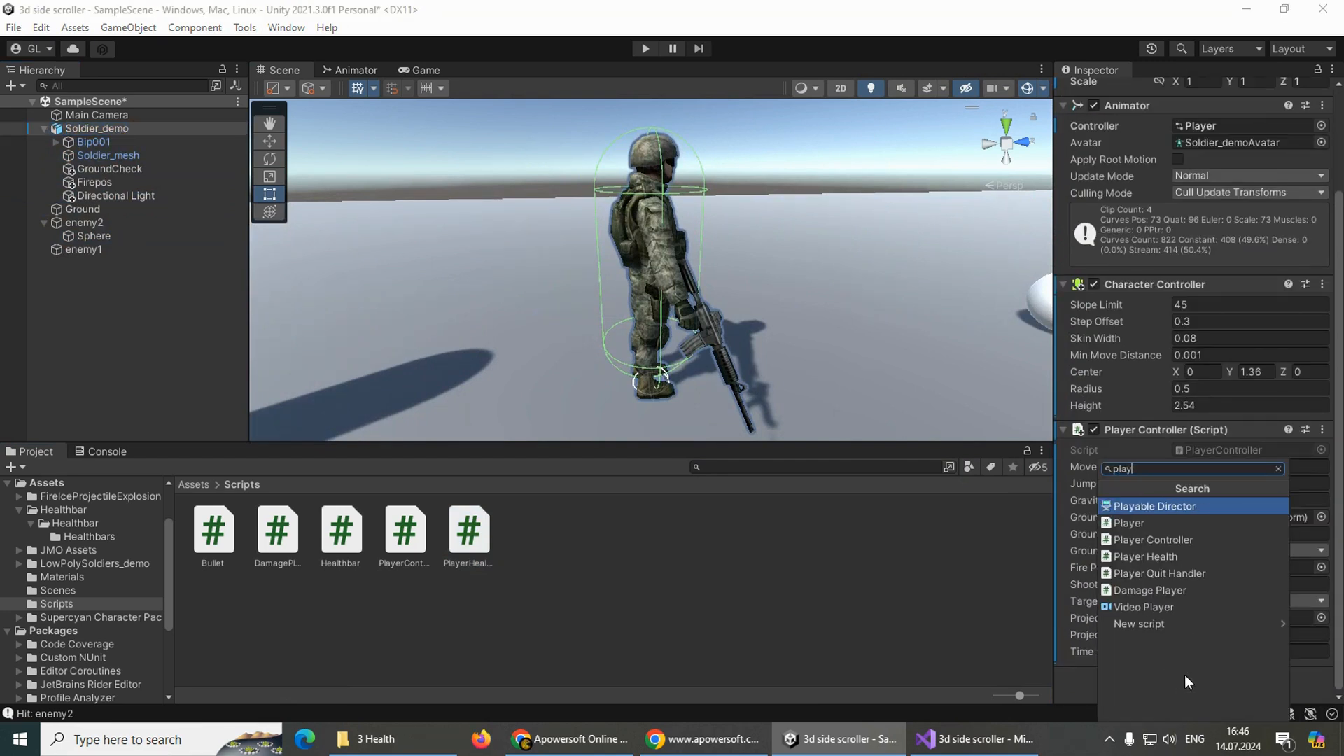
pyautogui.click(1162, 556)
# - Open the PlayerHealth script for editing and declare the public int fields currentHealth, maxHealth and DamageAmount
pyautogui.click(618, 582)
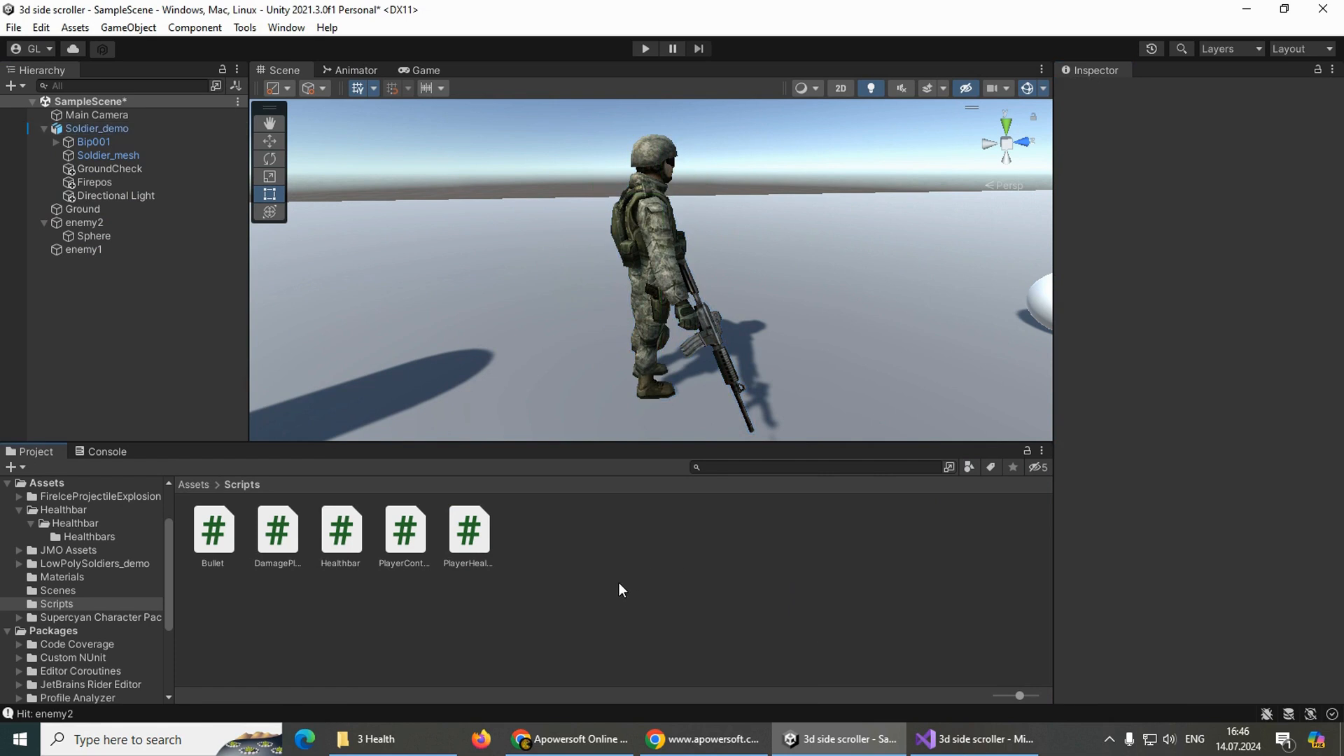
pyautogui.doubleClick(482, 537)
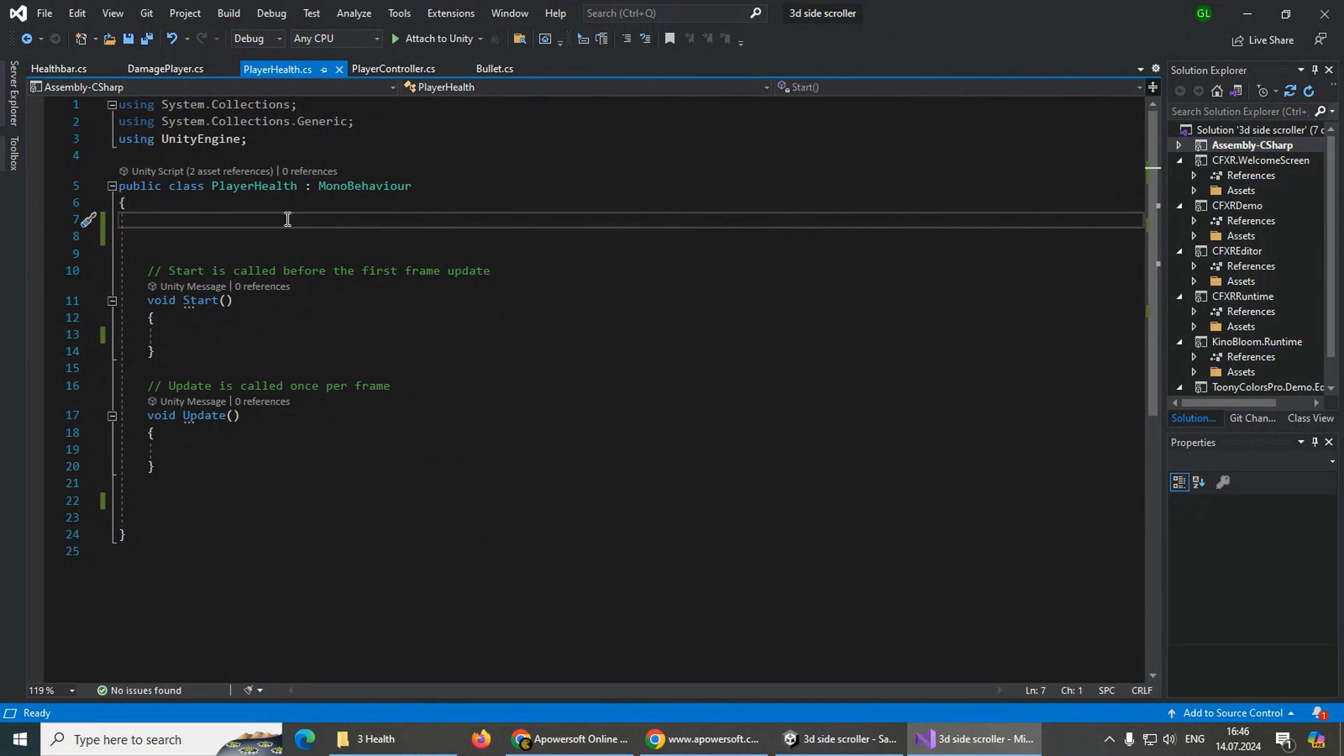
pyautogui.write('public int ')
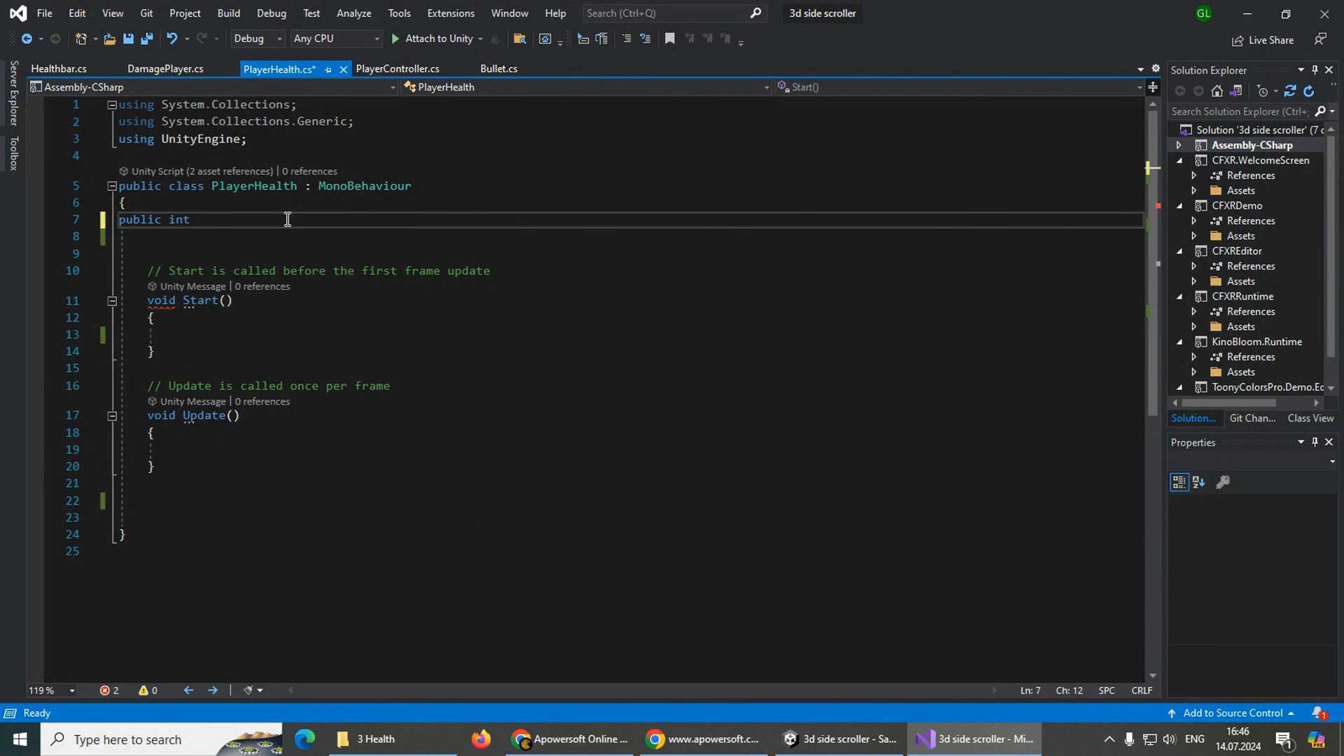
pyautogui.write('currentHealth, maxHealth, ')
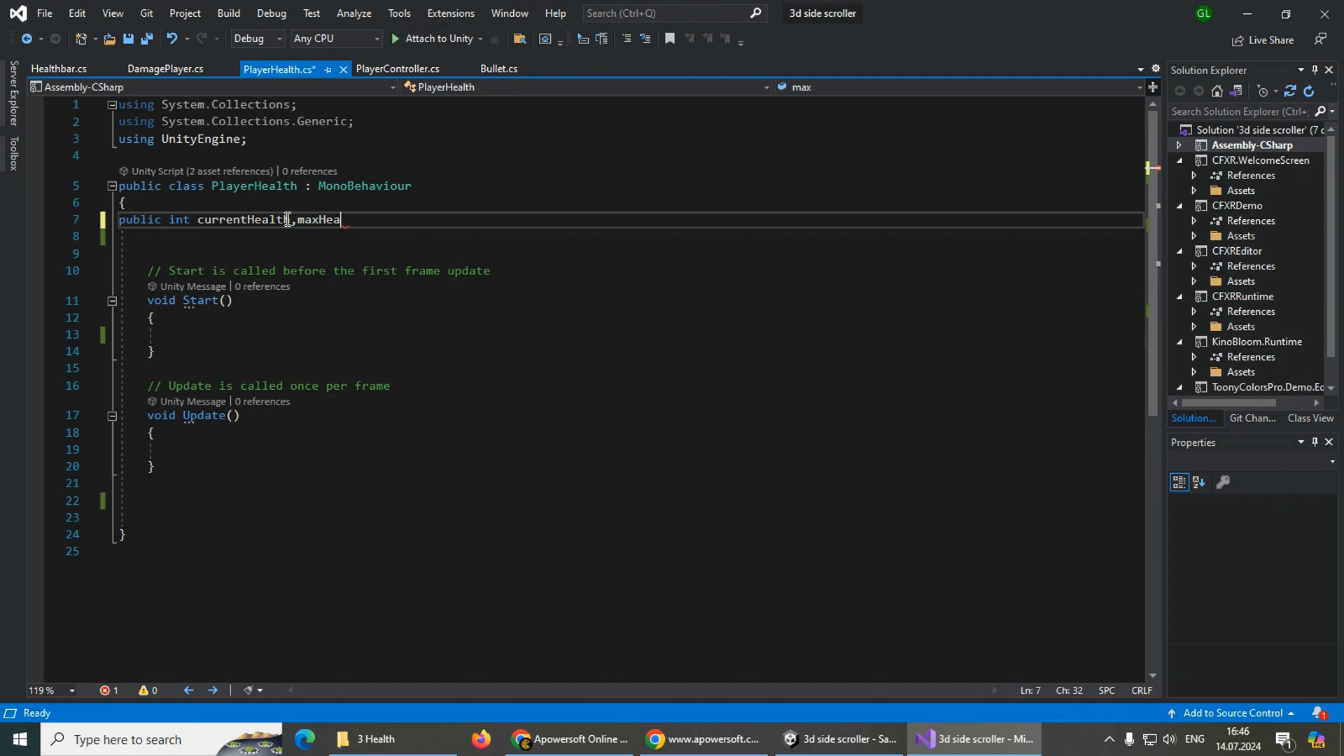
pyautogui.write('DamageAmount;')
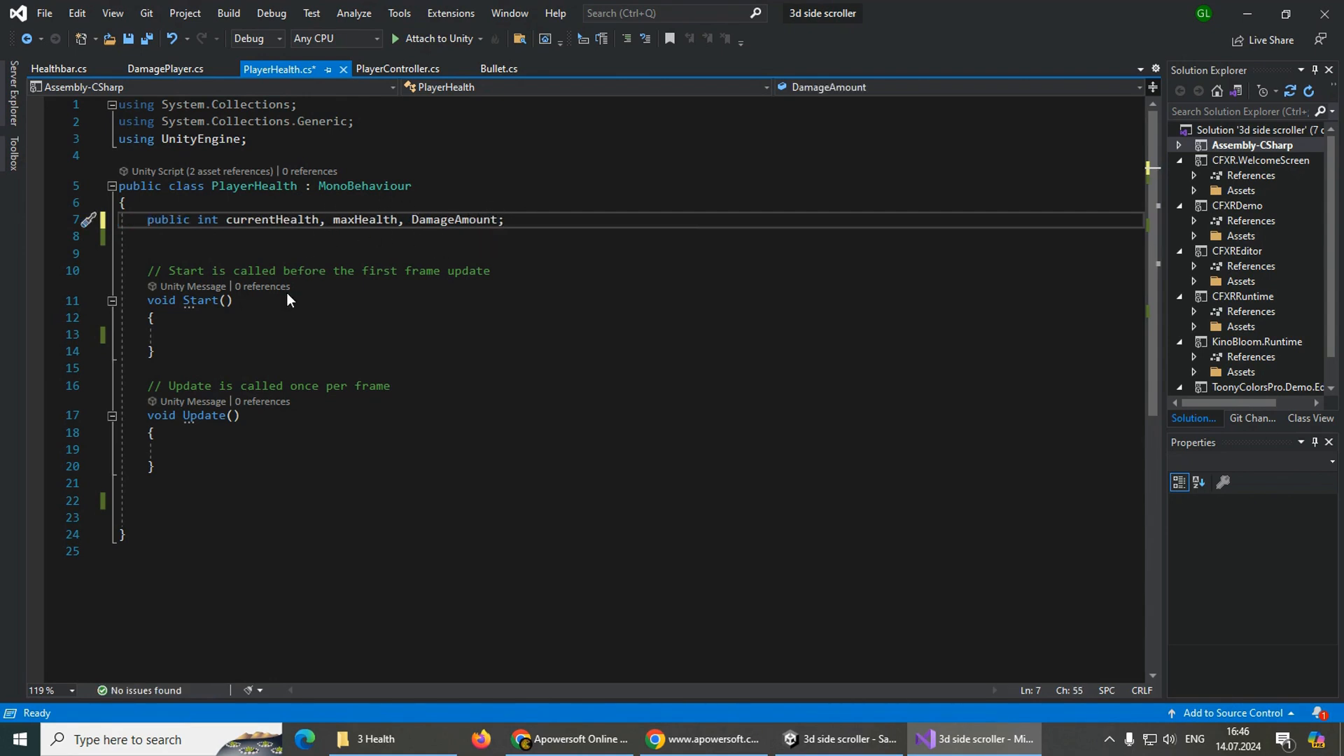
# - In the Start method, assign maxHealth to currentHealth with "currentHealth = maxHealth;"
pyautogui.click(209, 337)
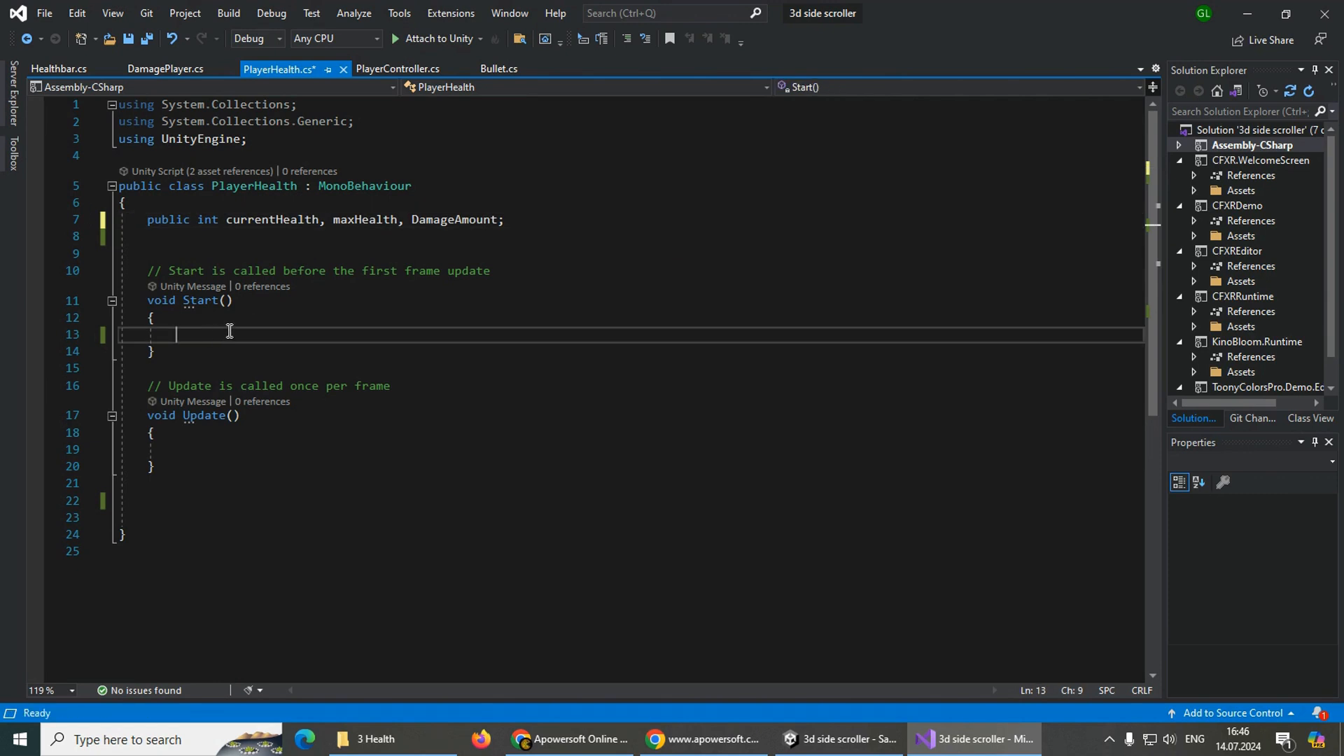
pyautogui.write('cur')
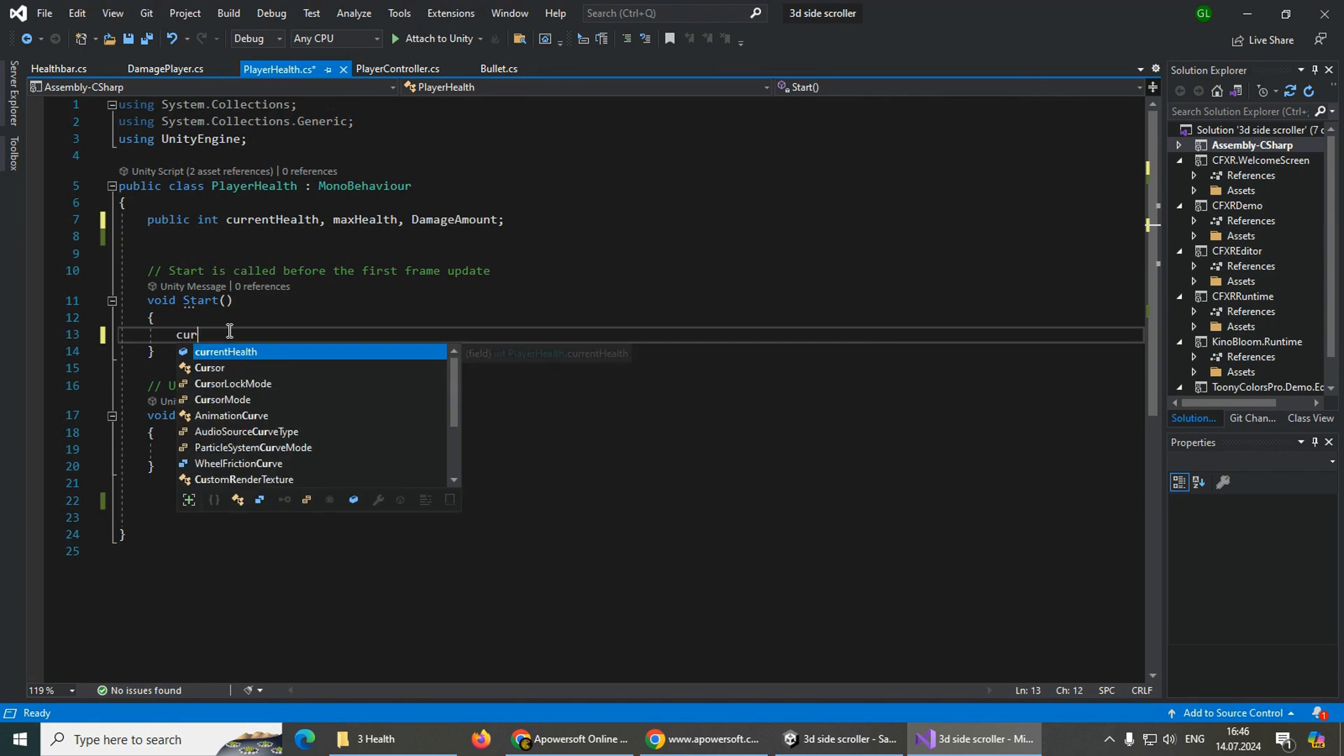
pyautogui.write('rentHealth = maxHealth')
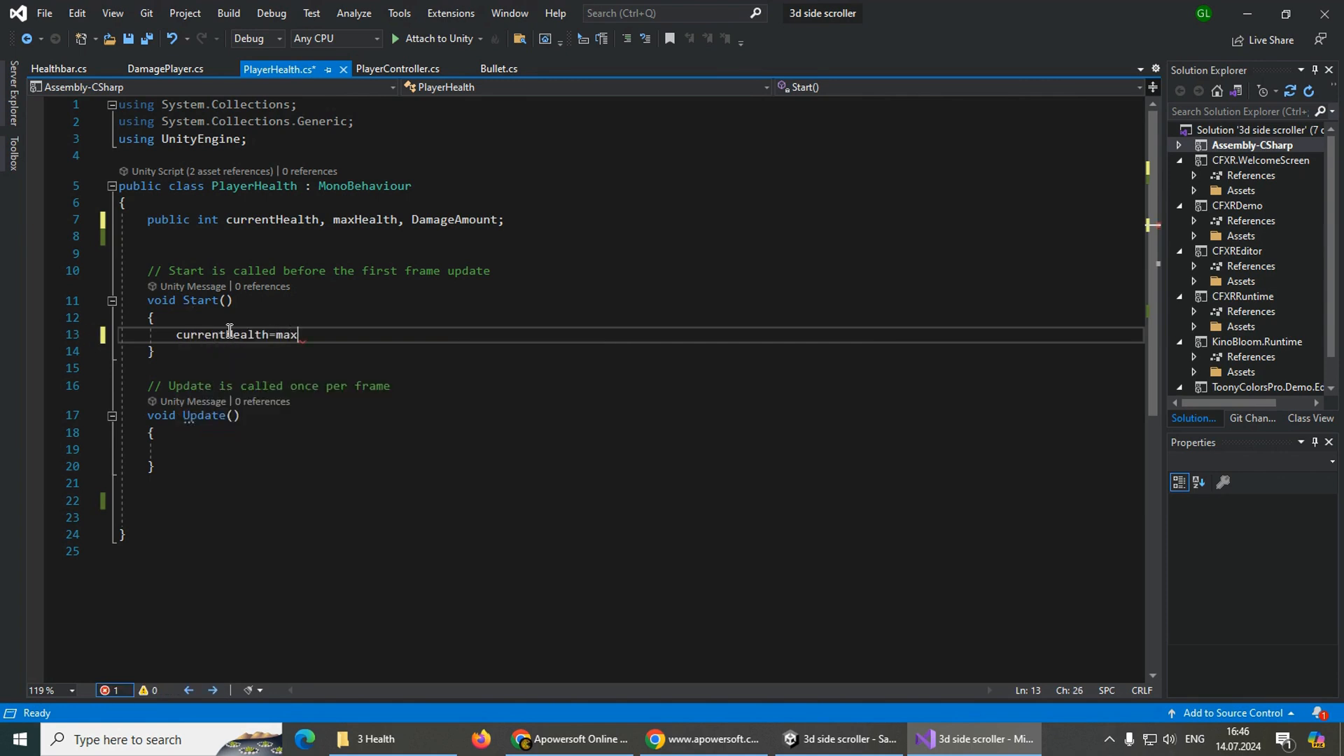
pyautogui.write(';')
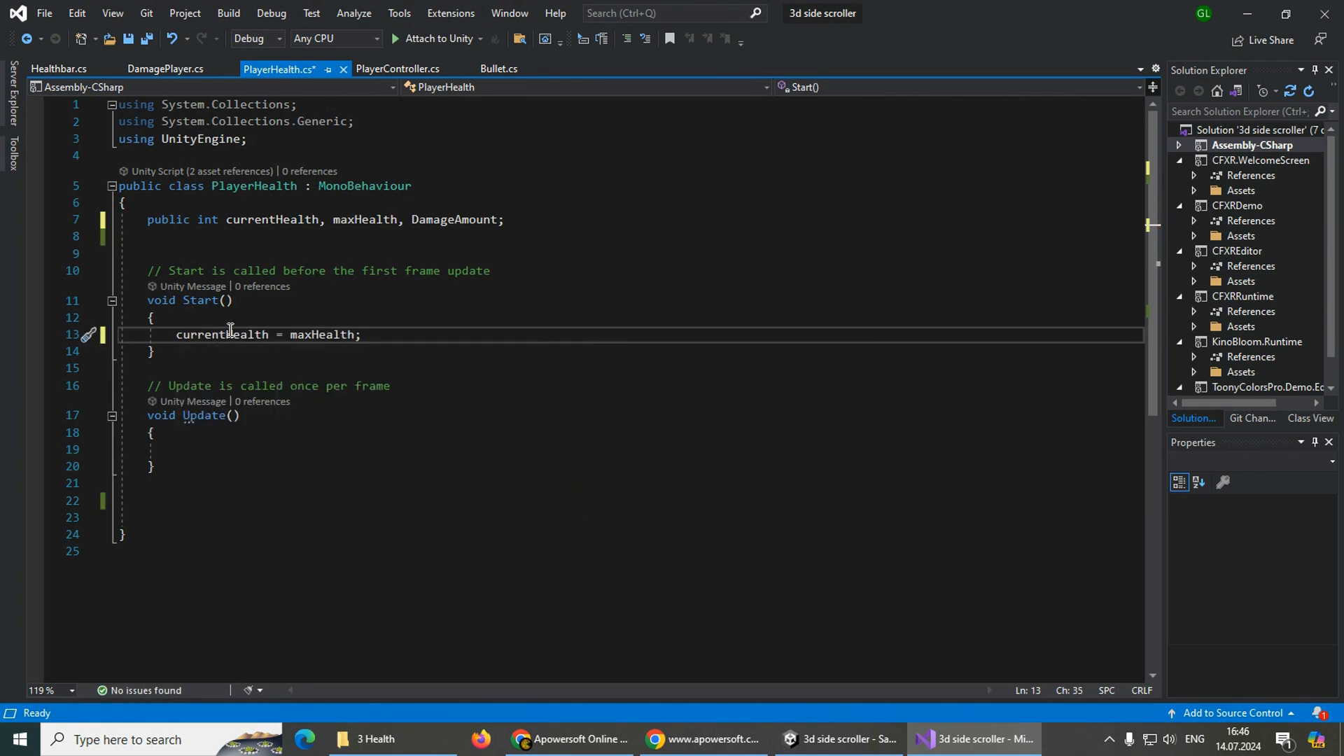
# - Add an empty method "public void DealDamage()" below the Update method
pyautogui.click(174, 500)
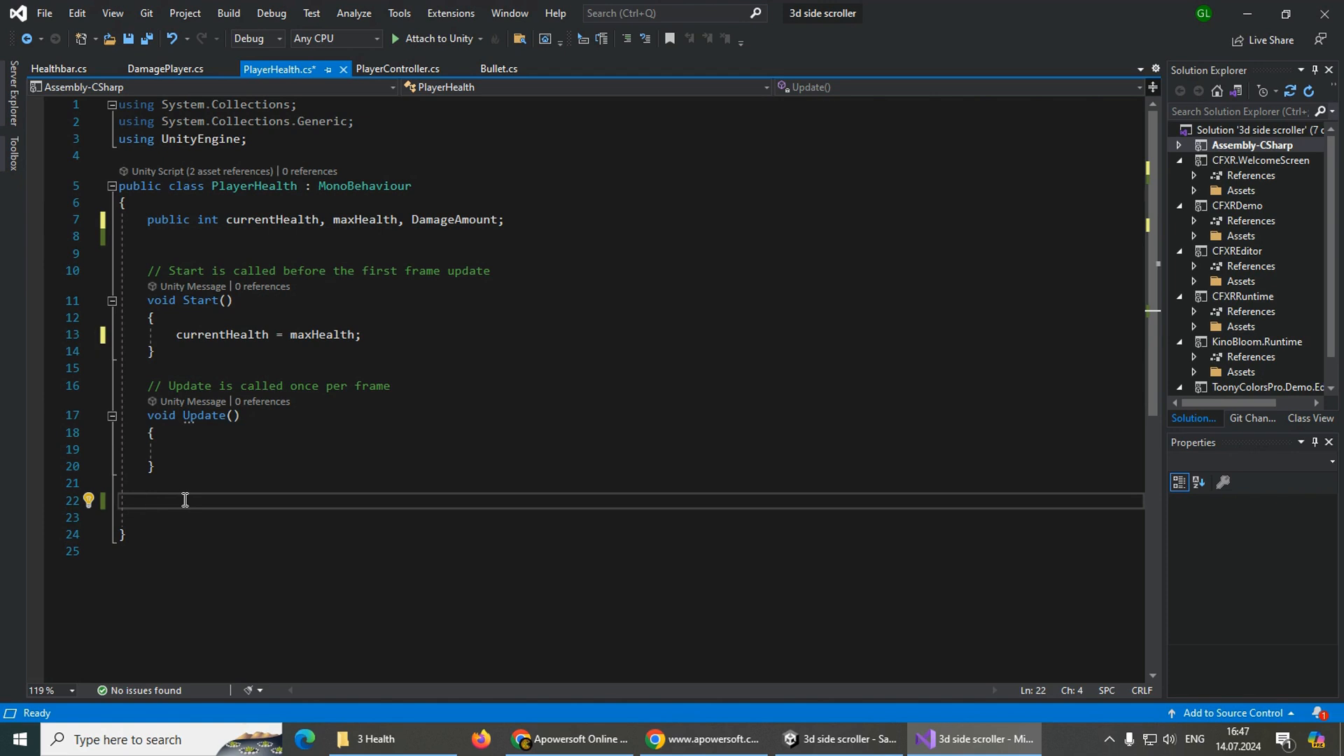
pyautogui.write('public void DealD')
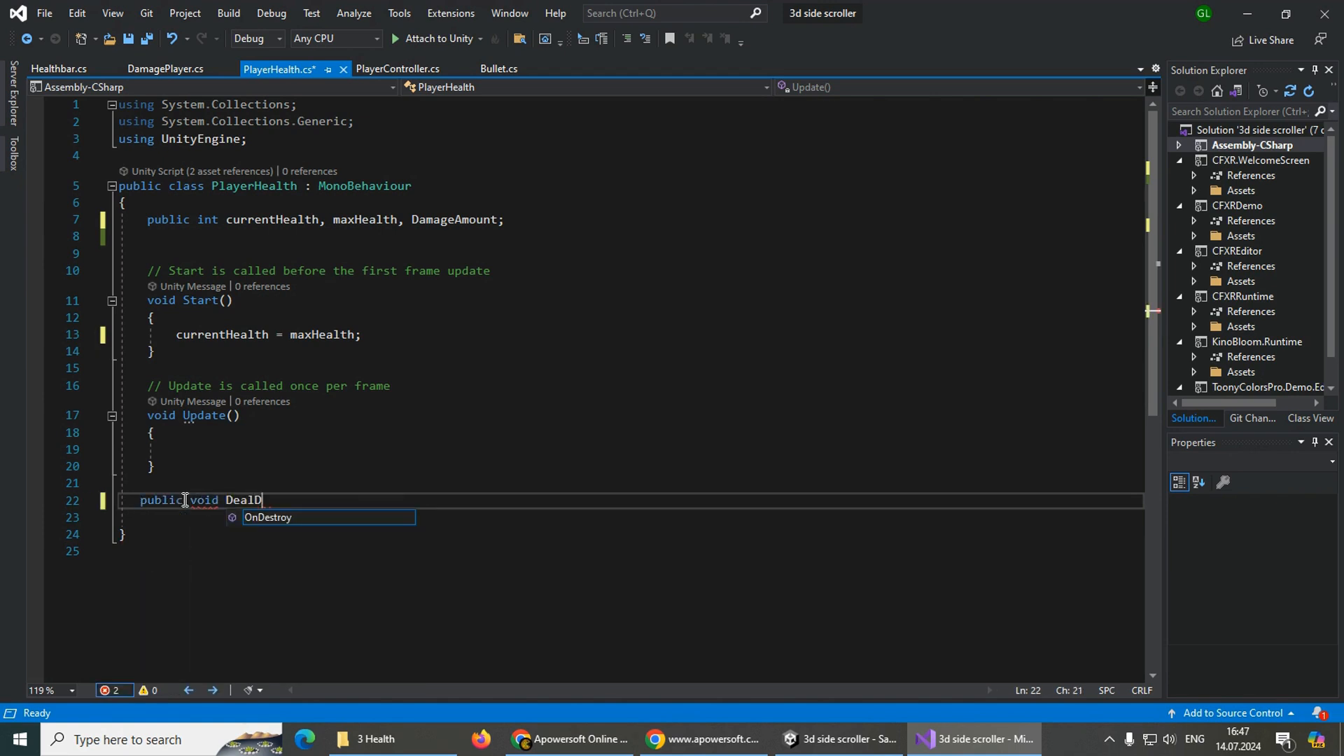
pyautogui.write('amage(){')
pyautogui.press('Return')
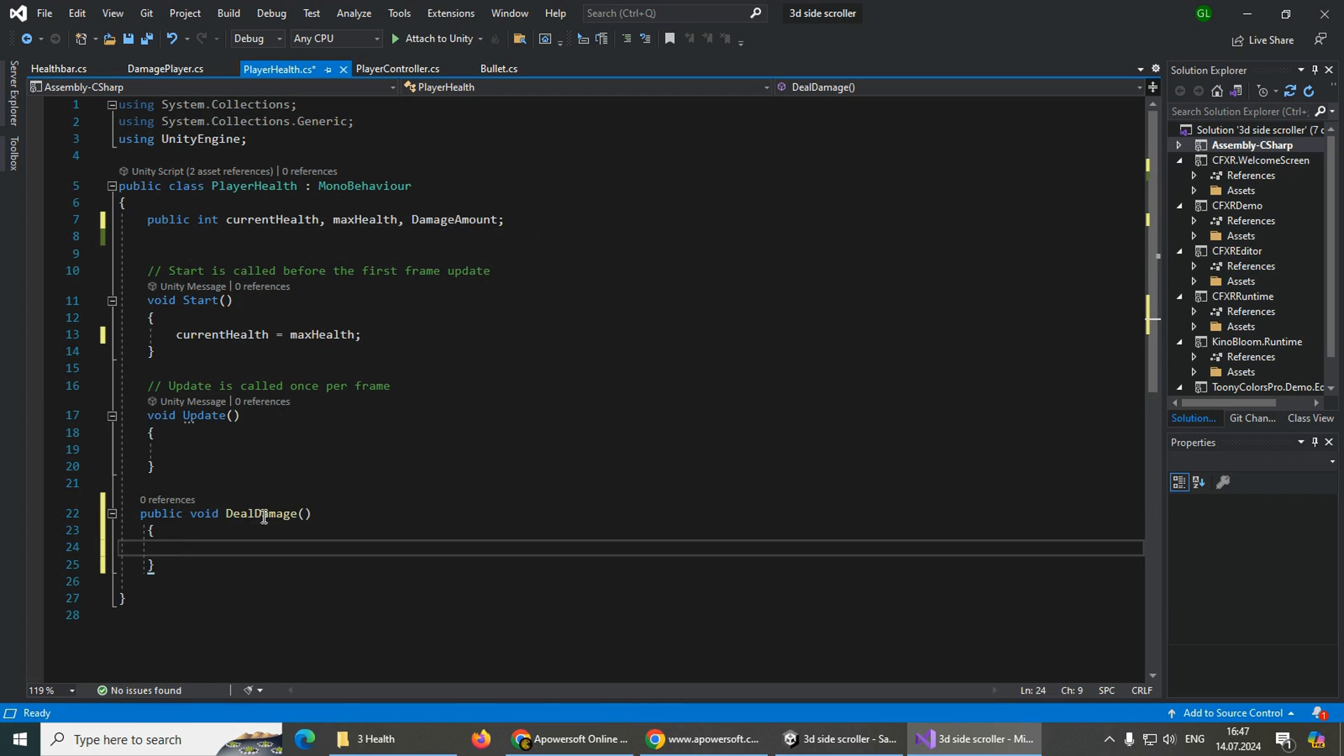
pyautogui.write('cur')
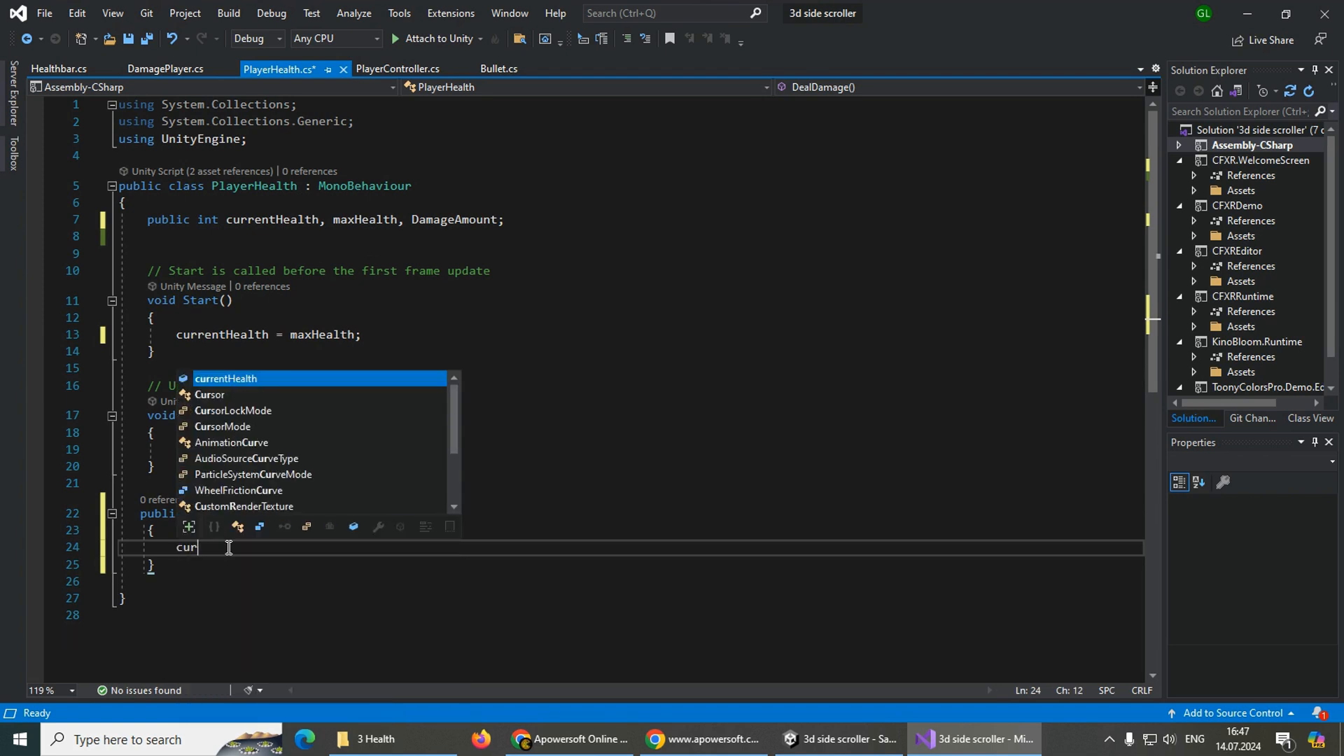
pyautogui.write('rentHealth = currentHealth ')
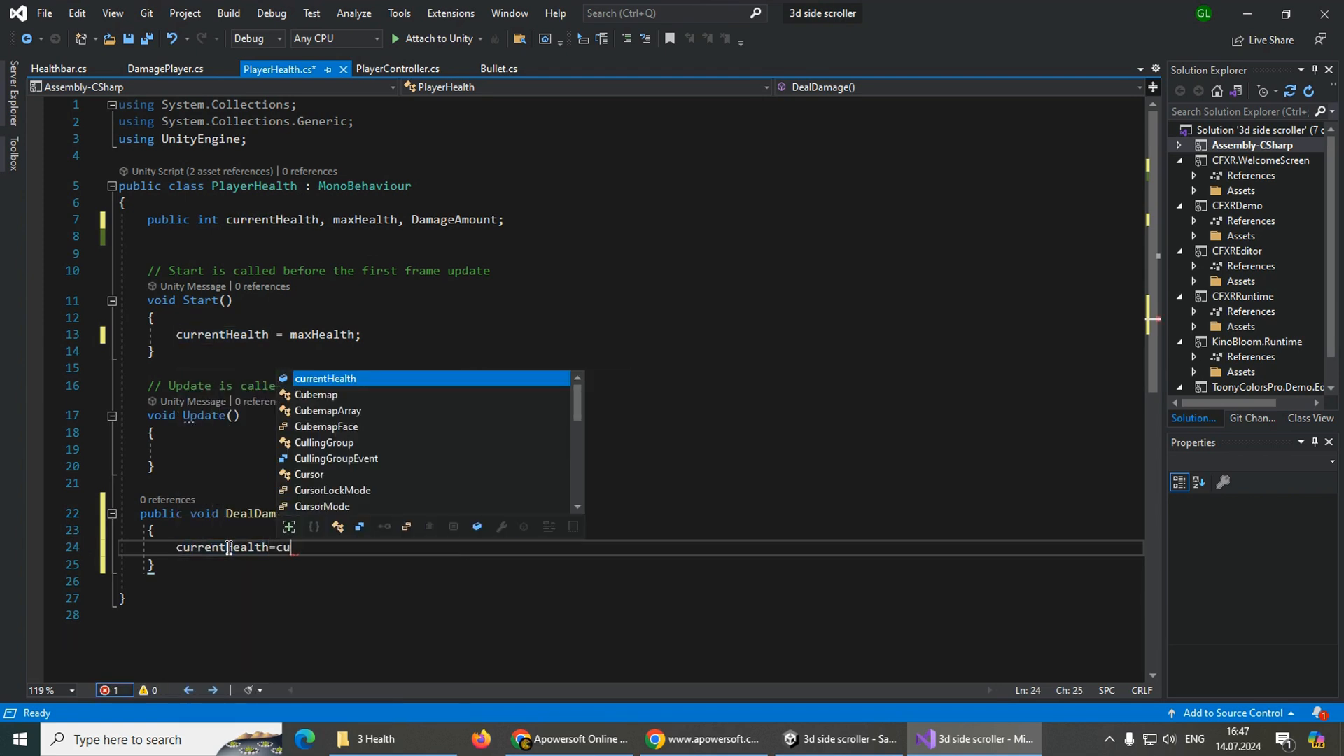
pyautogui.write('- DamageAmount;')
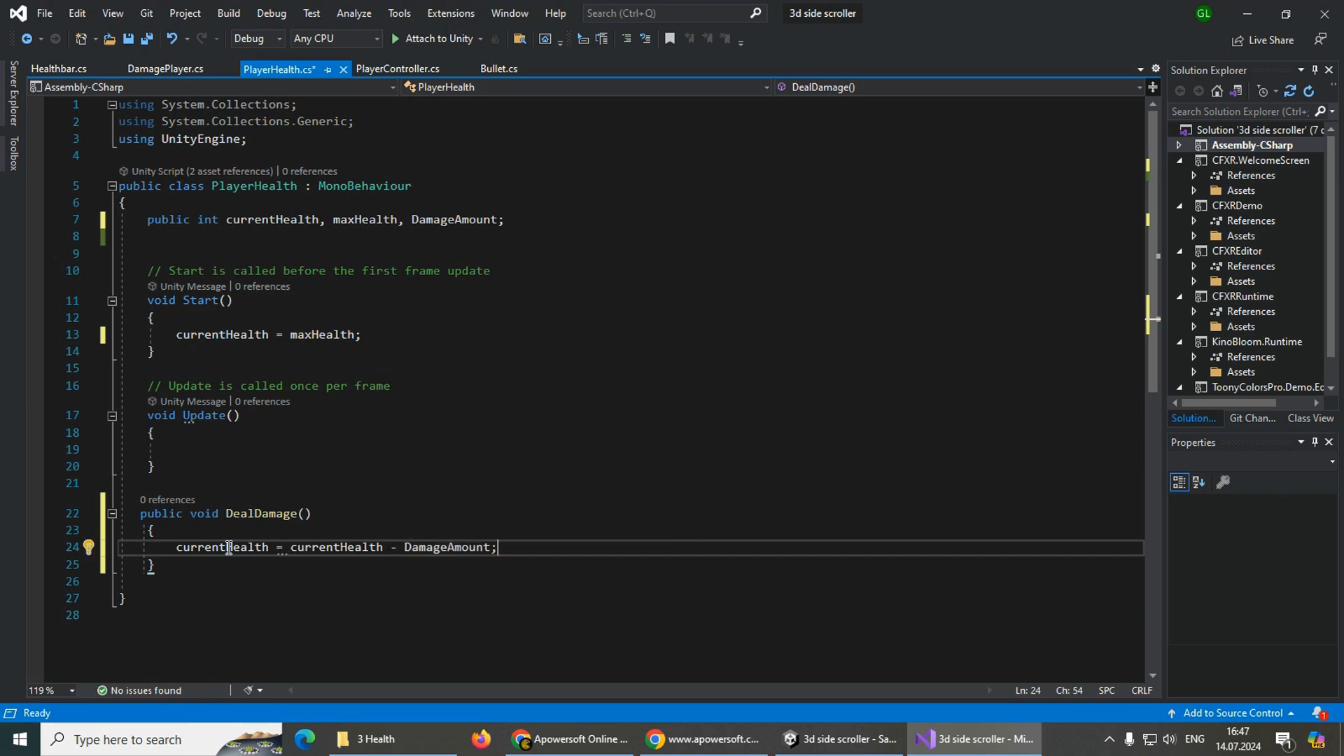
pyautogui.press('BackSpace')
pyautogui.press('BackSpace')
pyautogui.press('BackSpace')
pyautogui.press('BackSpace')
pyautogui.press('BackSpace')
pyautogui.press('BackSpace')
pyautogui.press('BackSpace')
pyautogui.press('BackSpace')
pyautogui.press('BackSpace')
pyautogui.press('BackSpace')
pyautogui.press('BackSpace')
pyautogui.press('BackSpace')
pyautogui.press('BackSpace')
pyautogui.press('BackSpace')
pyautogui.press('BackSpace')
pyautogui.press('BackSpace')
pyautogui.press('BackSpace')
pyautogui.press('BackSpace')
pyautogui.press('BackSpace')
pyautogui.press('BackSpace')
pyautogui.press('BackSpace')
pyautogui.press('BackSpace')
pyautogui.press('BackSpace')
pyautogui.press('BackSpace')
pyautogui.press('BackSpace')
pyautogui.press('BackSpace')
pyautogui.press('BackSpace')
pyautogui.press('BackSpace')
pyautogui.press('BackSpace')
pyautogui.press('BackSpace')
pyautogui.press('BackSpace')
pyautogui.press('BackSpace')
pyautogui.press('BackSpace')
pyautogui.press('BackSpace')
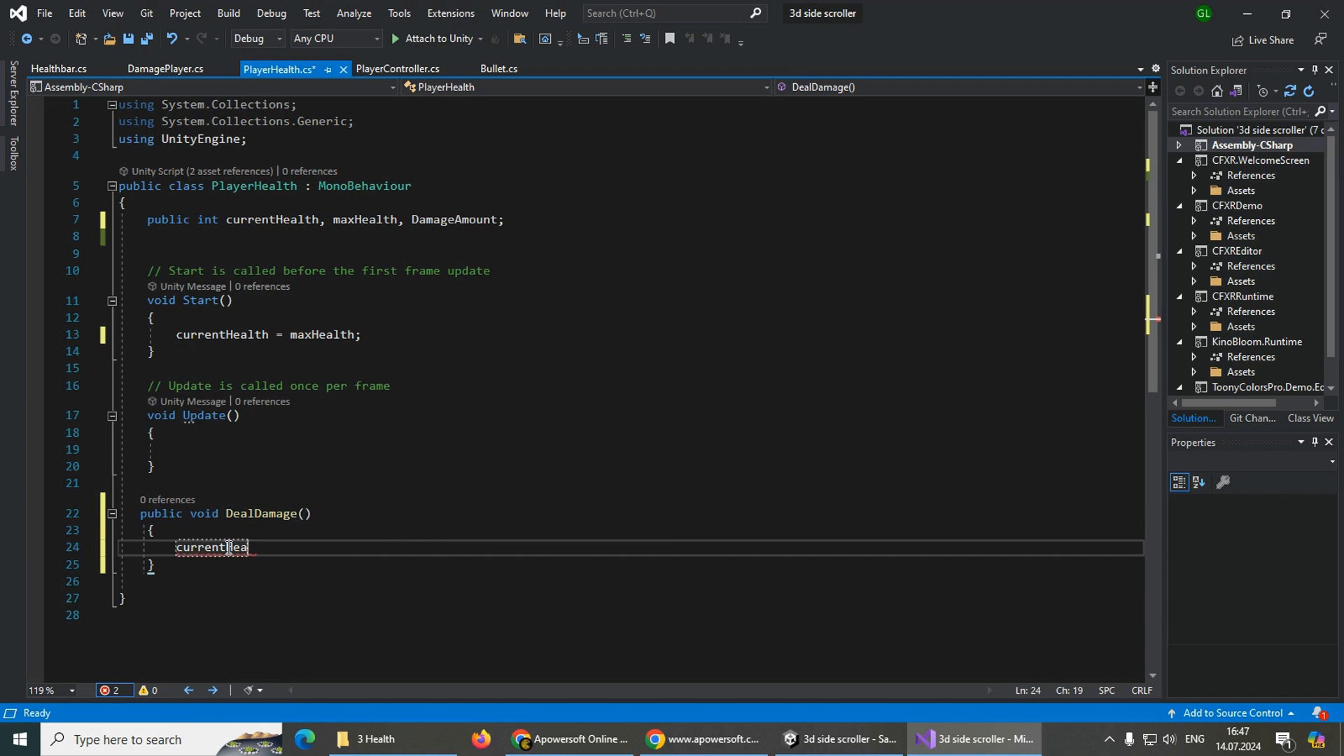
pyautogui.press('BackSpace')
pyautogui.press('BackSpace')
# - Inside DealDamage, write "currentHealth -= DamageAmount;" and start a new line below it
pyautogui.write('cu')
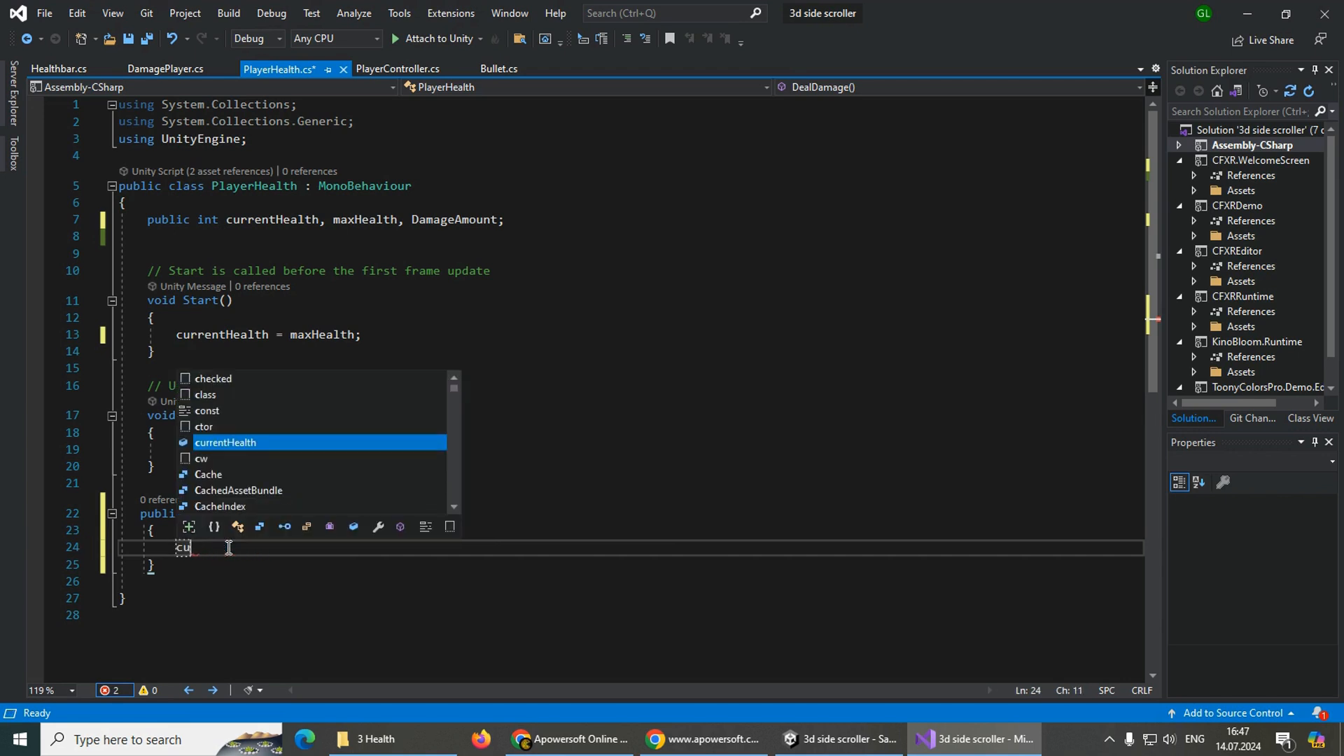
pyautogui.write('rrentHealth -= ')
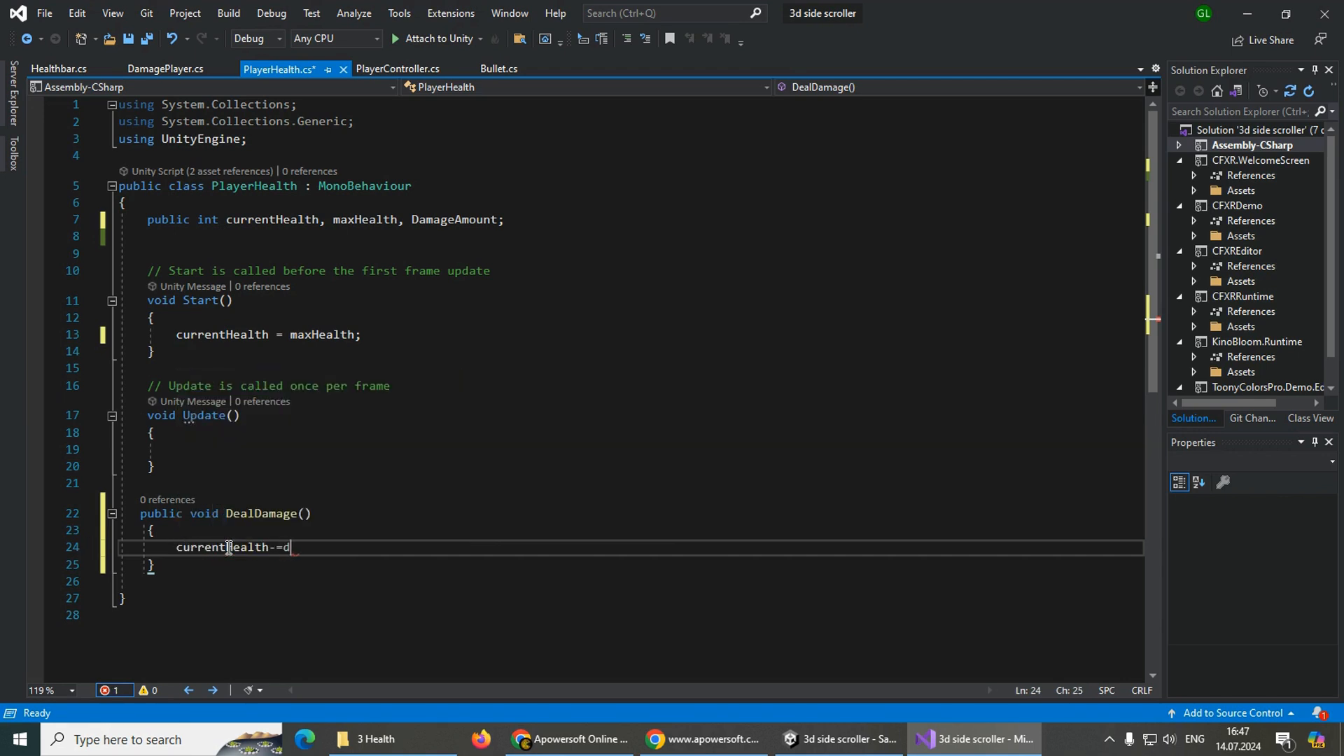
pyautogui.write('Dama')
pyautogui.press('Tab')
pyautogui.write(';')
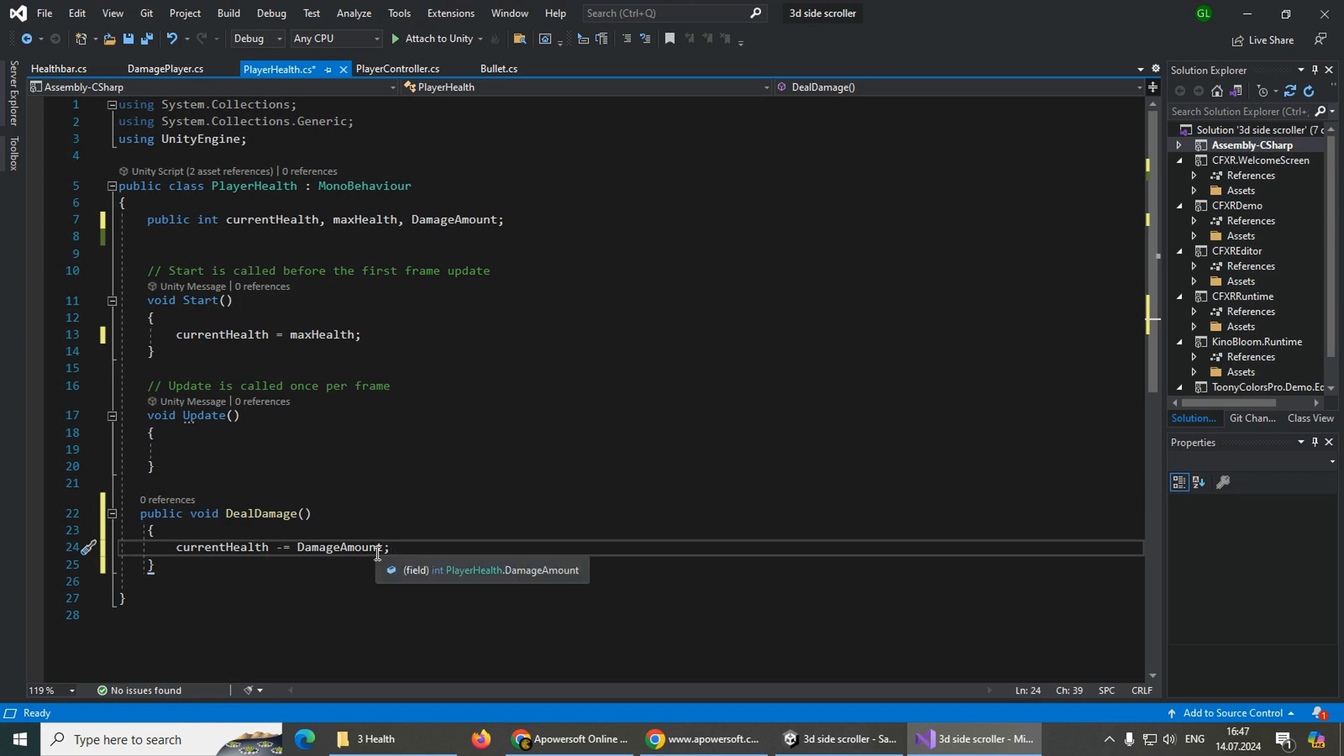
pyautogui.press('Return')
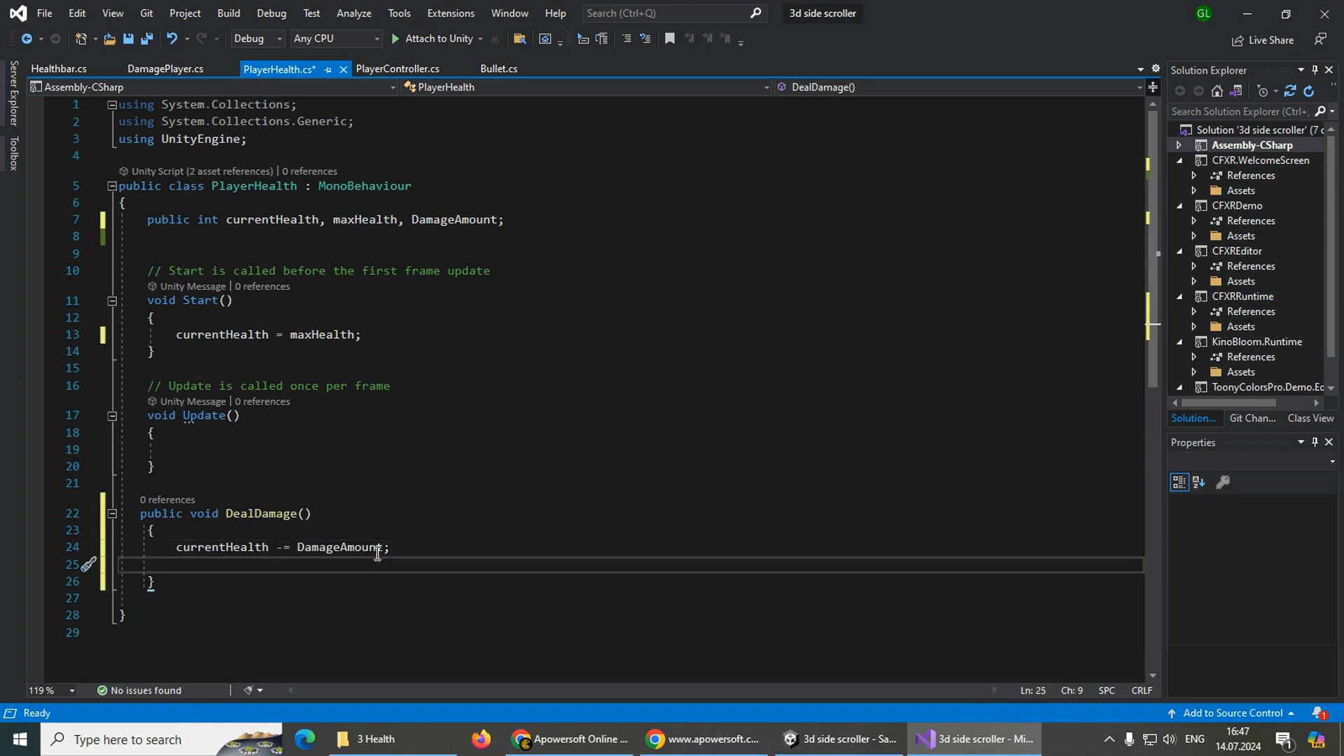
# - Below the damage line in DealDamage, add an "if (currentHealth <= 0)" block containing the comment "//die" and a new line
pyautogui.press('Return')
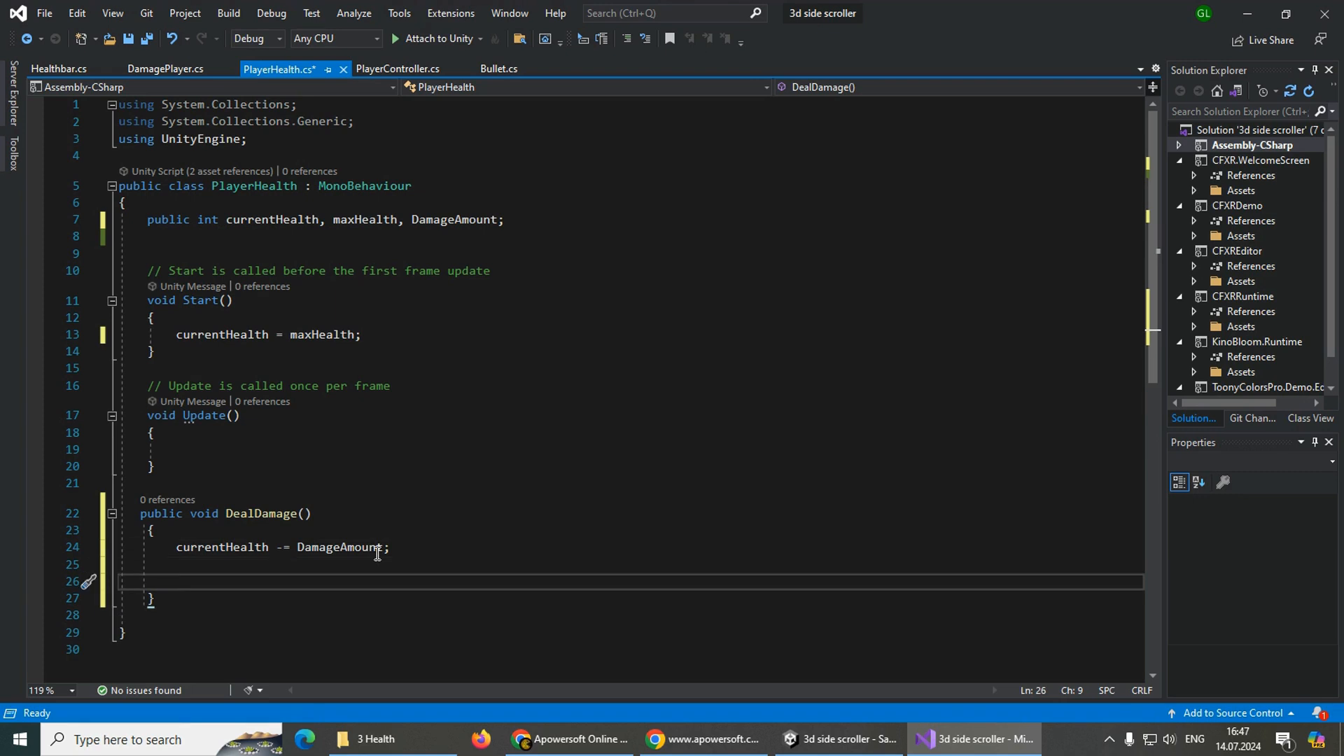
pyautogui.write('if(cur')
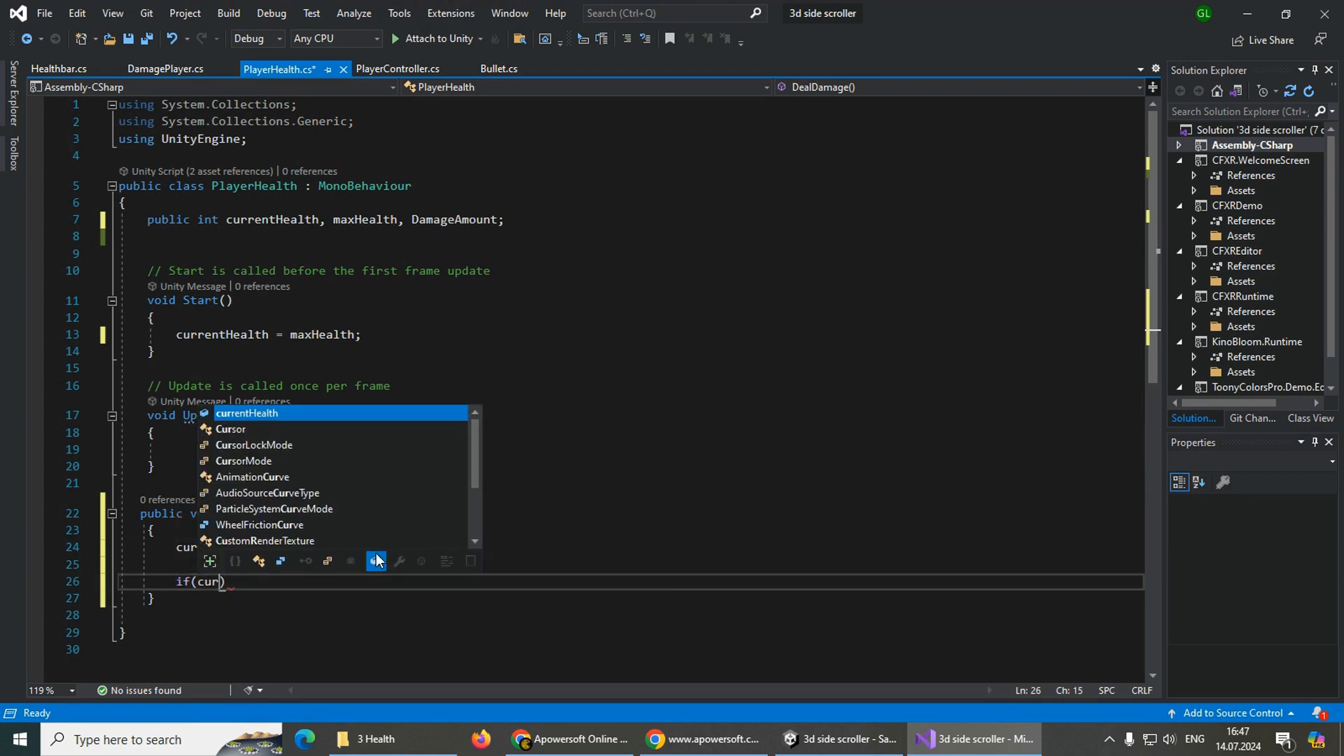
pyautogui.press('Tab')
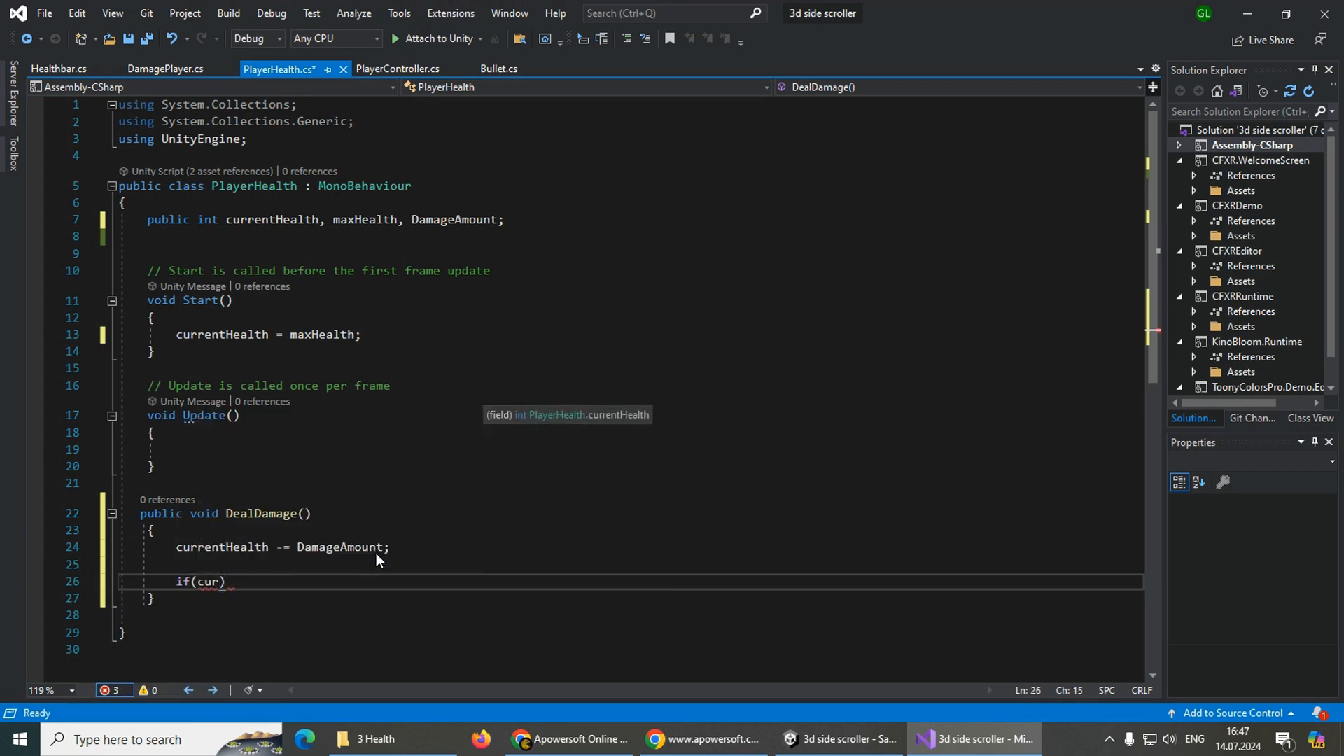
pyautogui.write('<= 0)')
pyautogui.press('Return')
pyautogui.write('{')
pyautogui.press('Return')
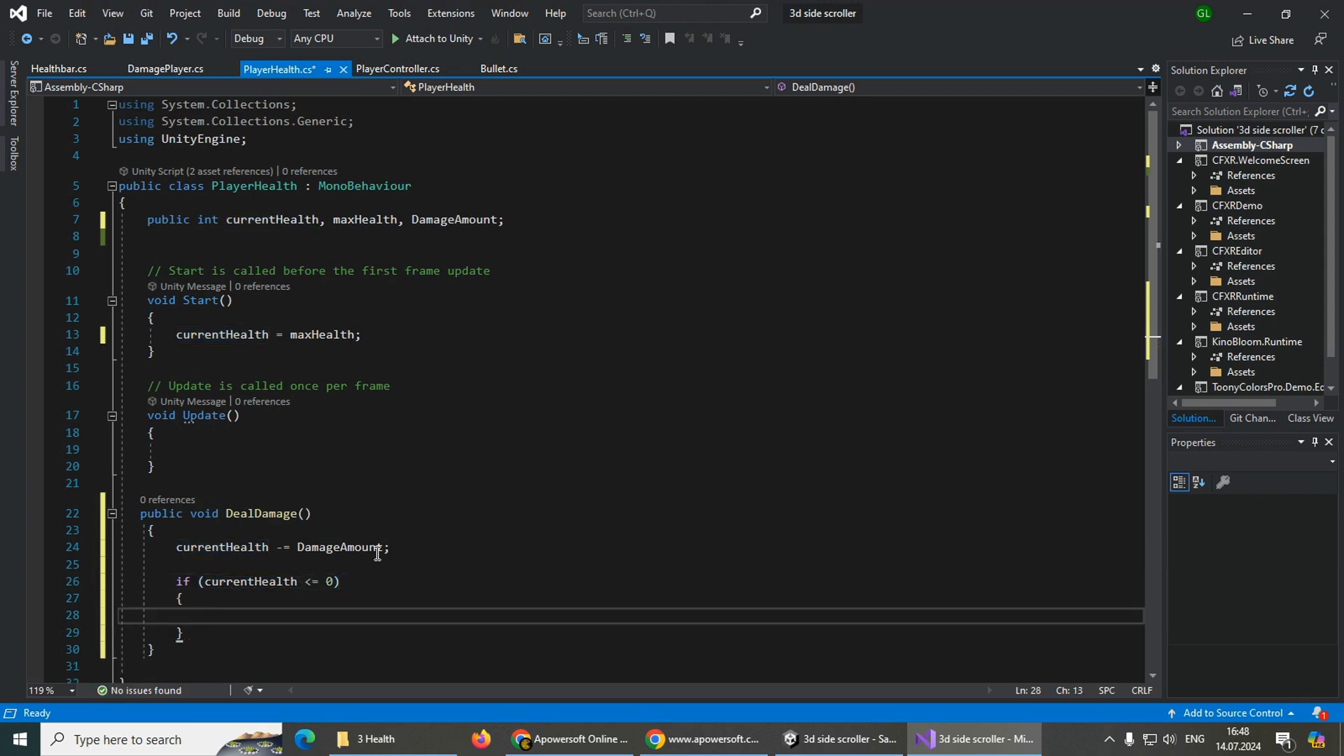
pyautogui.write('//die')
pyautogui.press('Return')
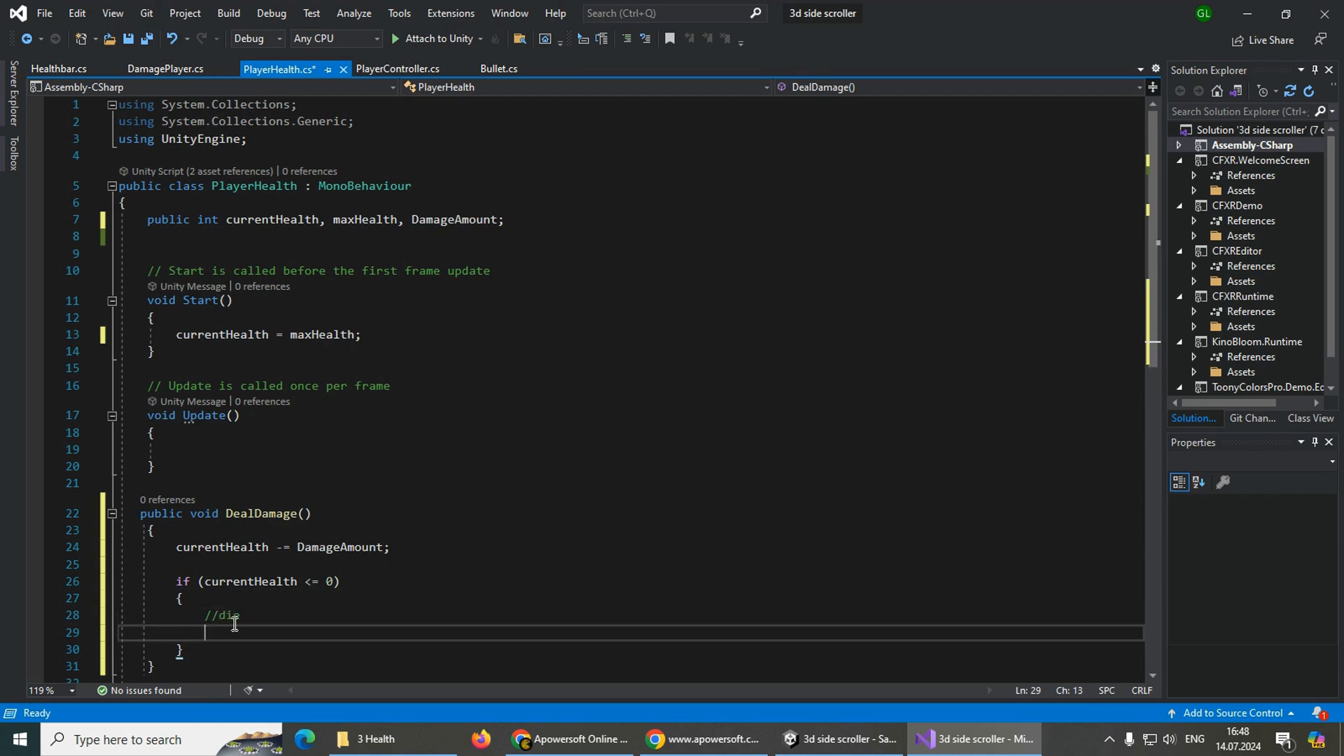
# - Switch to Unity and toggle the Soldier_demo object inactive and active again to demonstrate deactivation
pyautogui.click(836, 738)
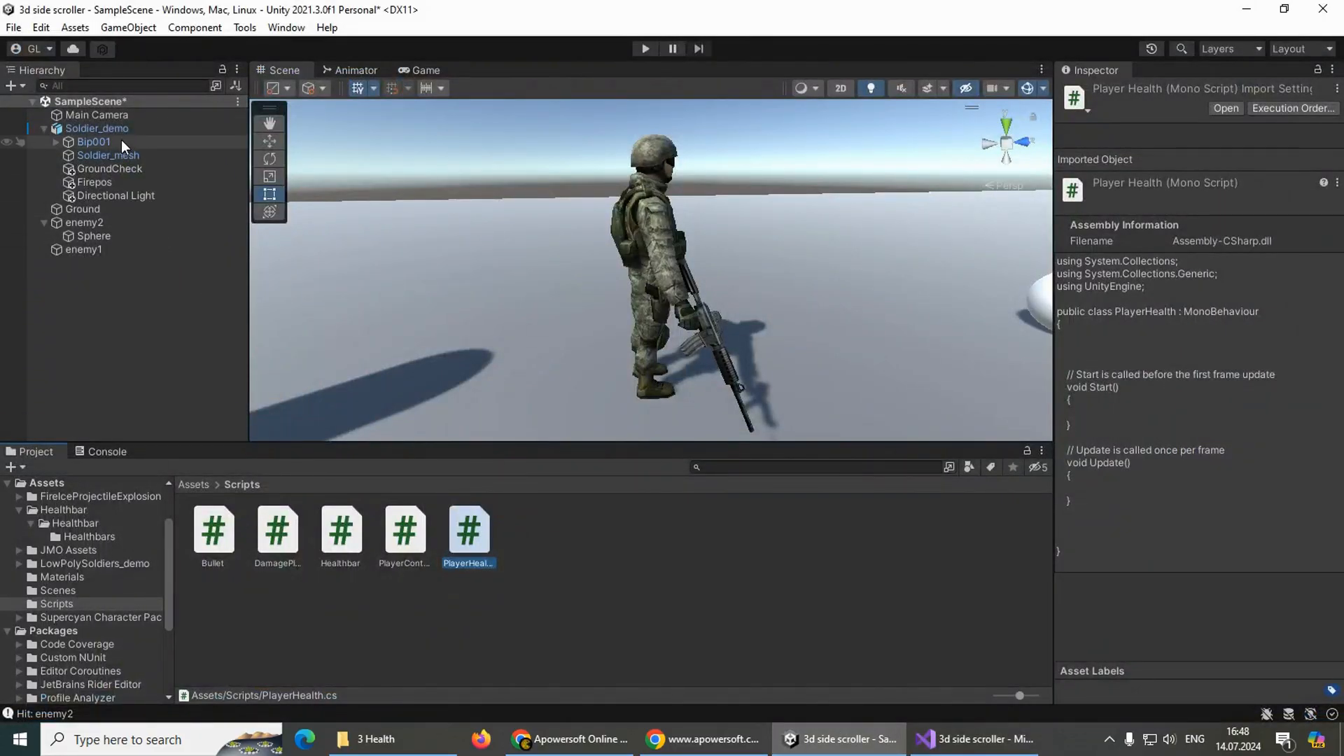
pyautogui.click(140, 128)
pyautogui.click(1098, 93)
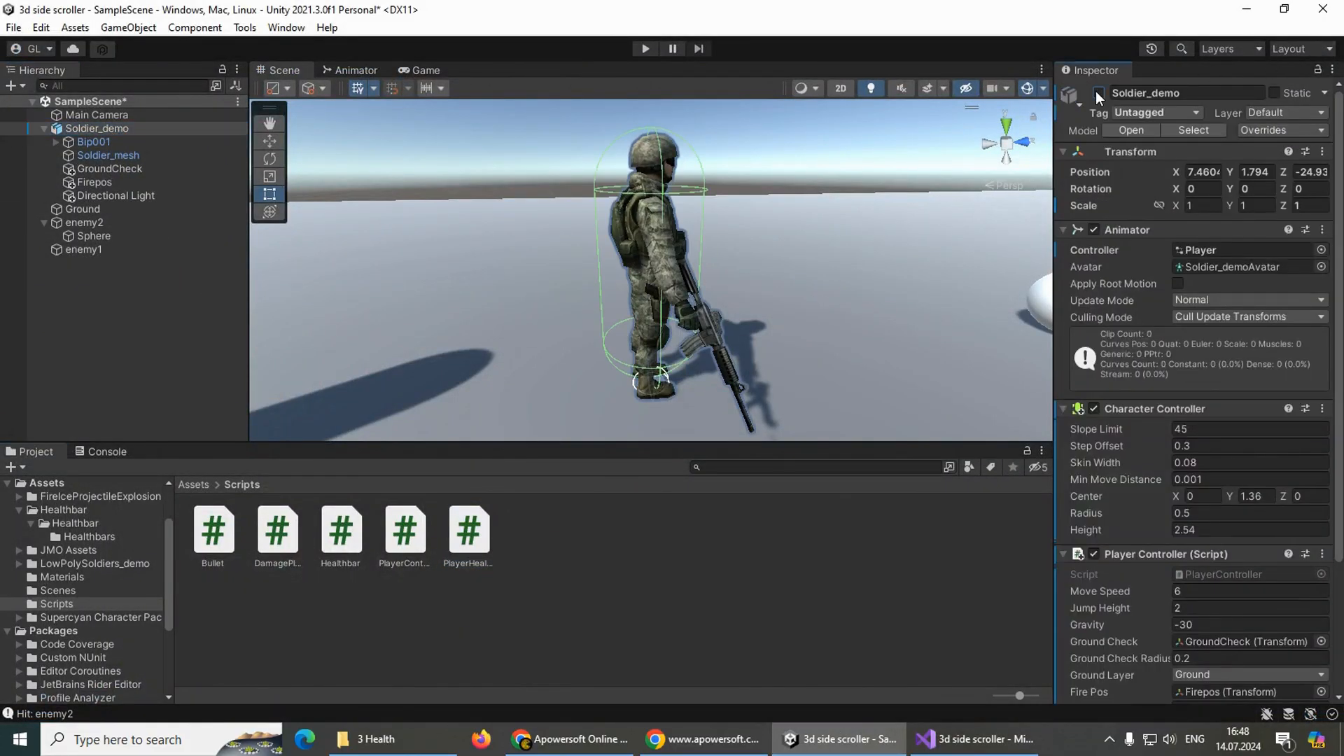
pyautogui.click(1098, 92)
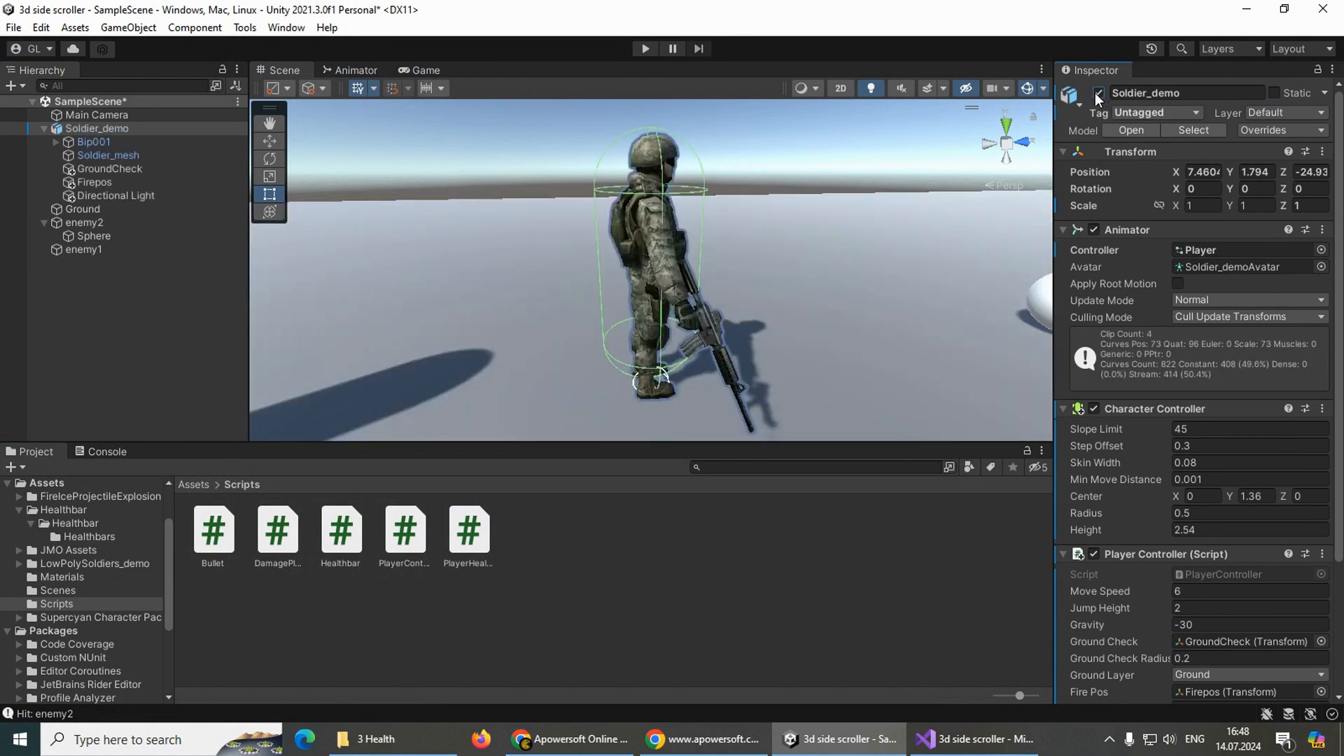
pyautogui.click(1098, 93)
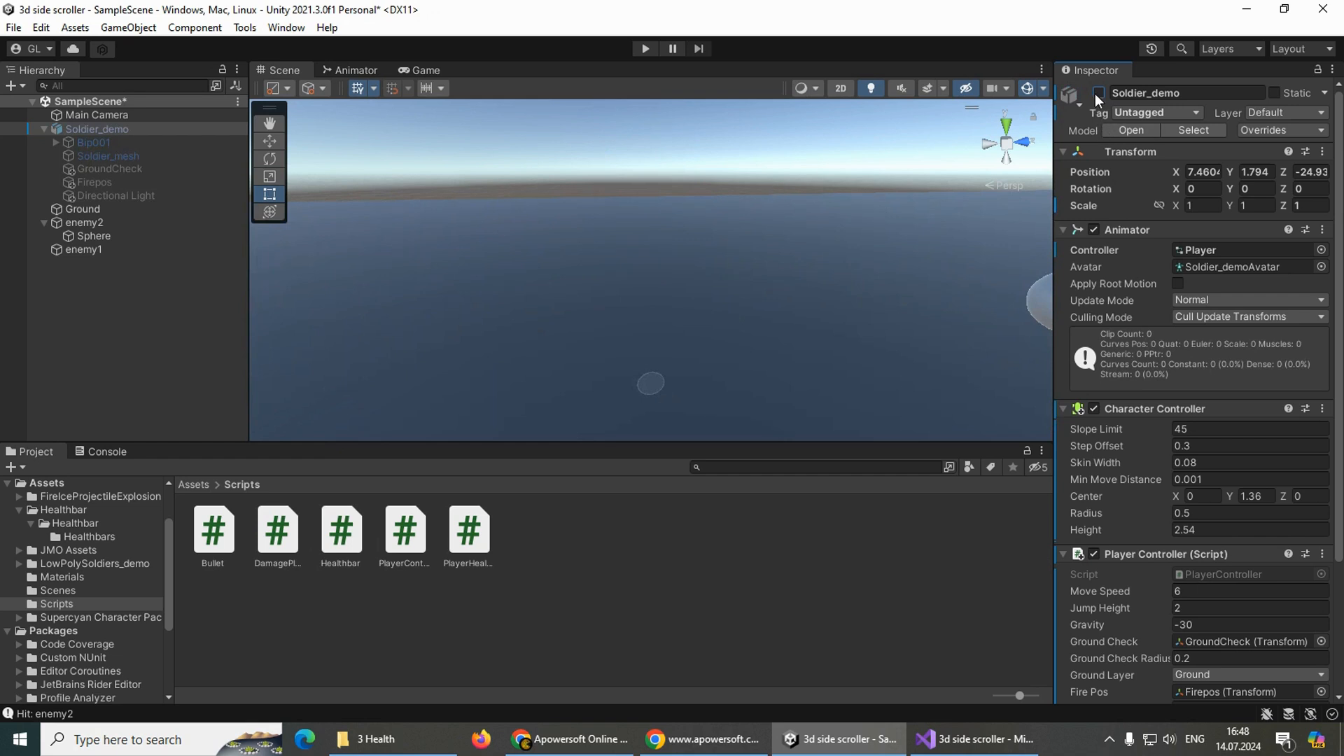
pyautogui.click(1098, 93)
# - Back in Visual Studio, write "gameObject.SetActive(false);" under the die comment and save the PlayerHealth script
pyautogui.click(973, 739)
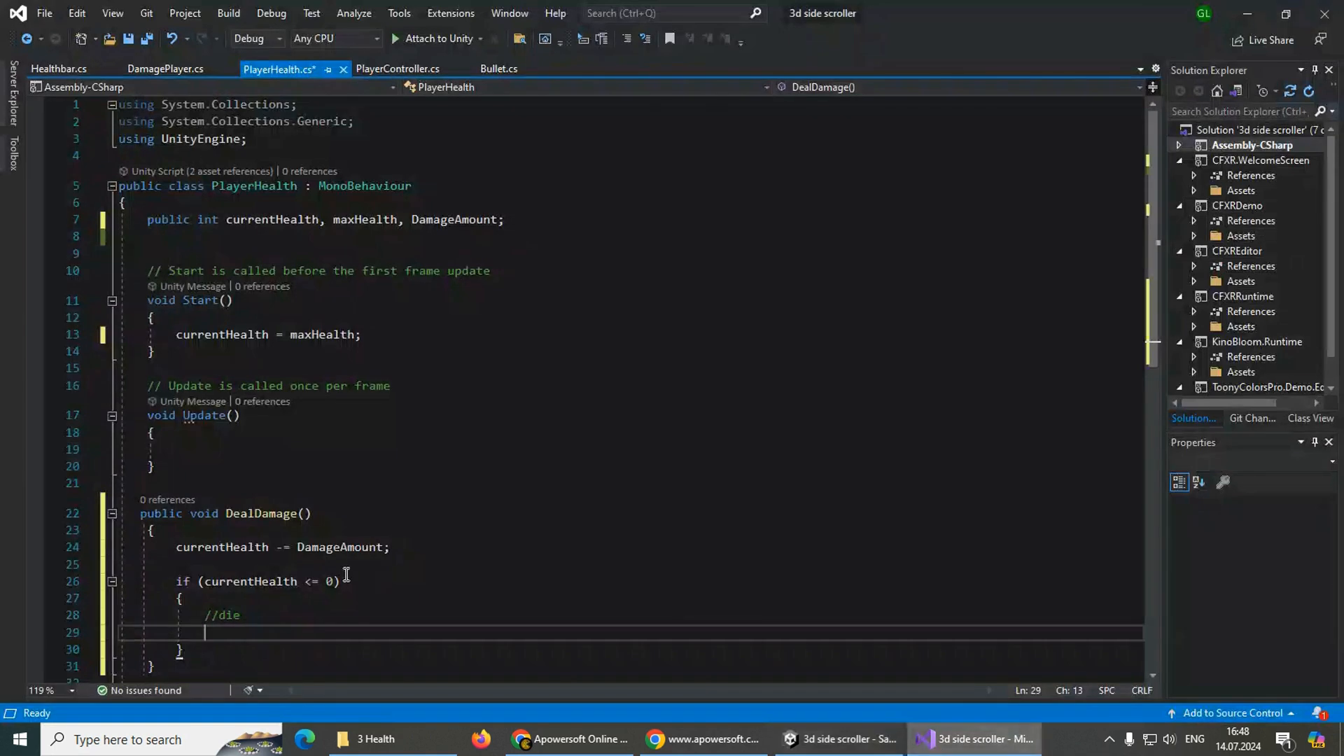
pyautogui.write('ga')
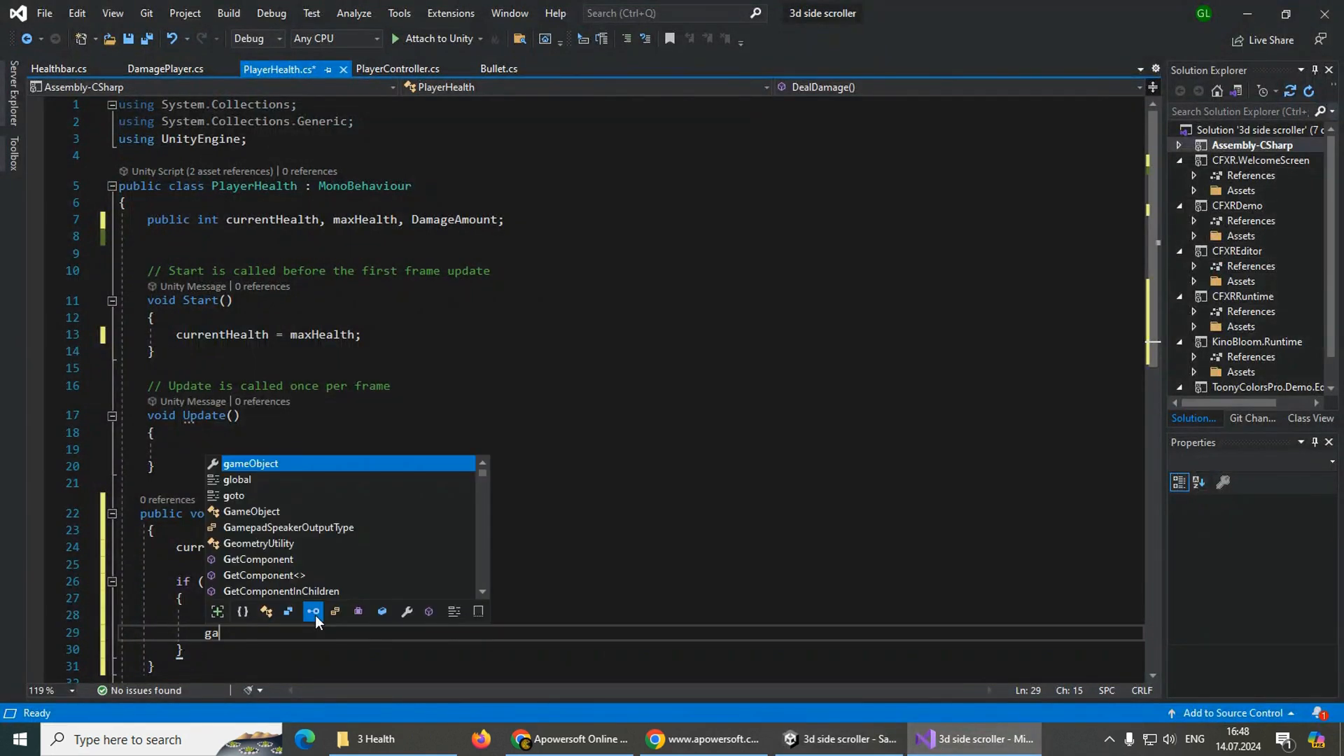
pyautogui.write('meObject.setActive')
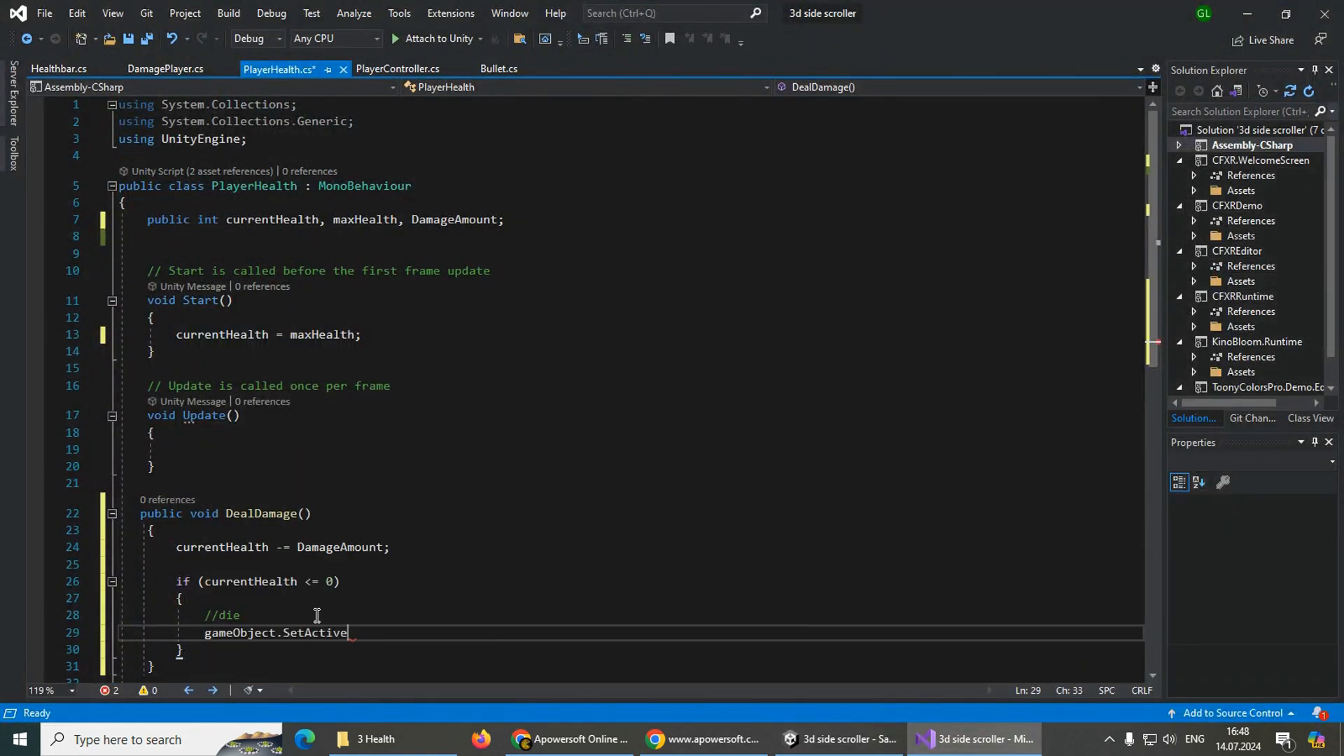
pyautogui.write('(false)')
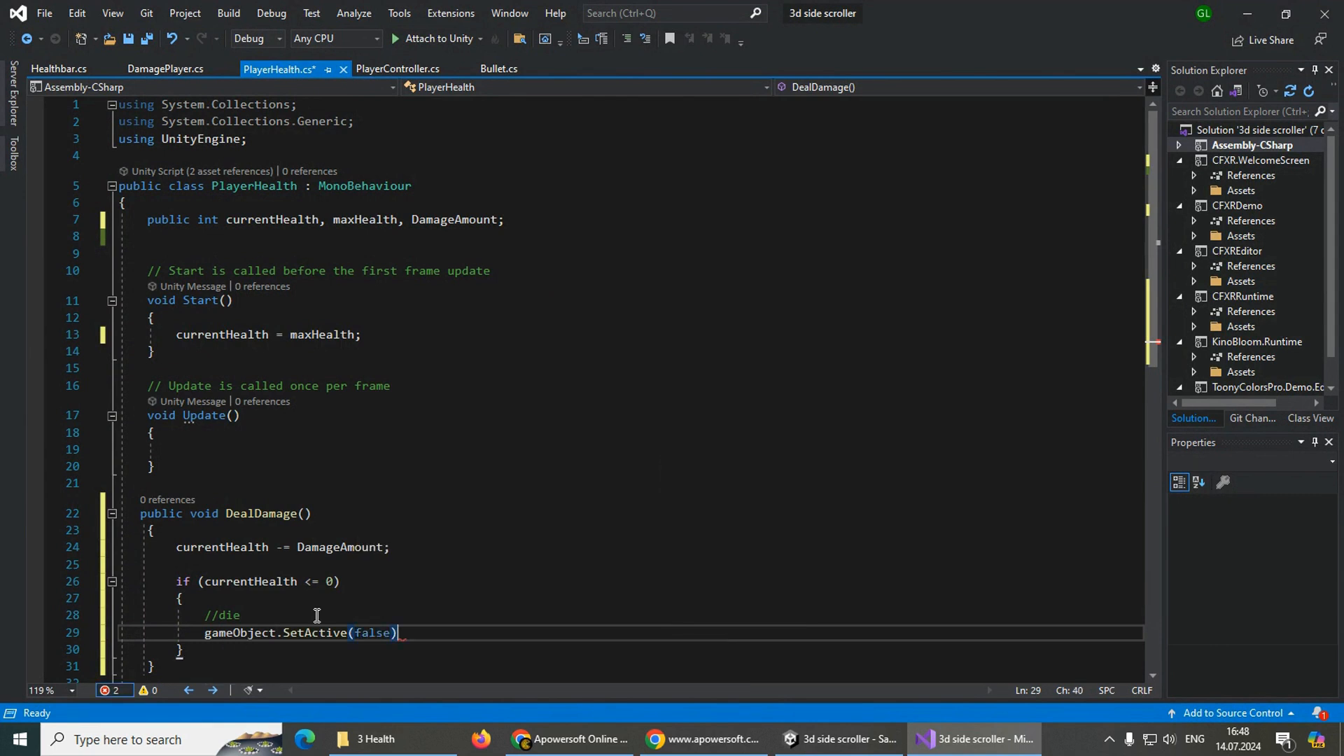
pyautogui.write(';')
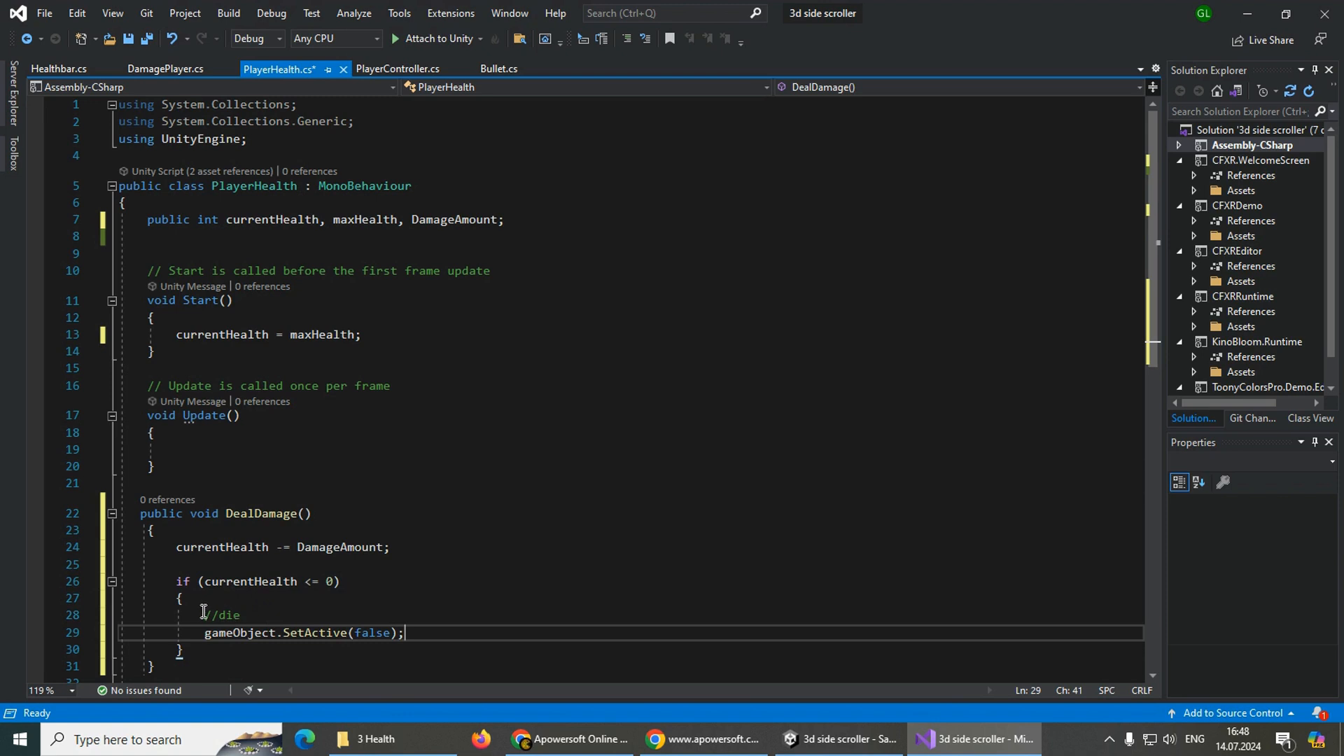
pyautogui.scroll(-2, 240, 616)
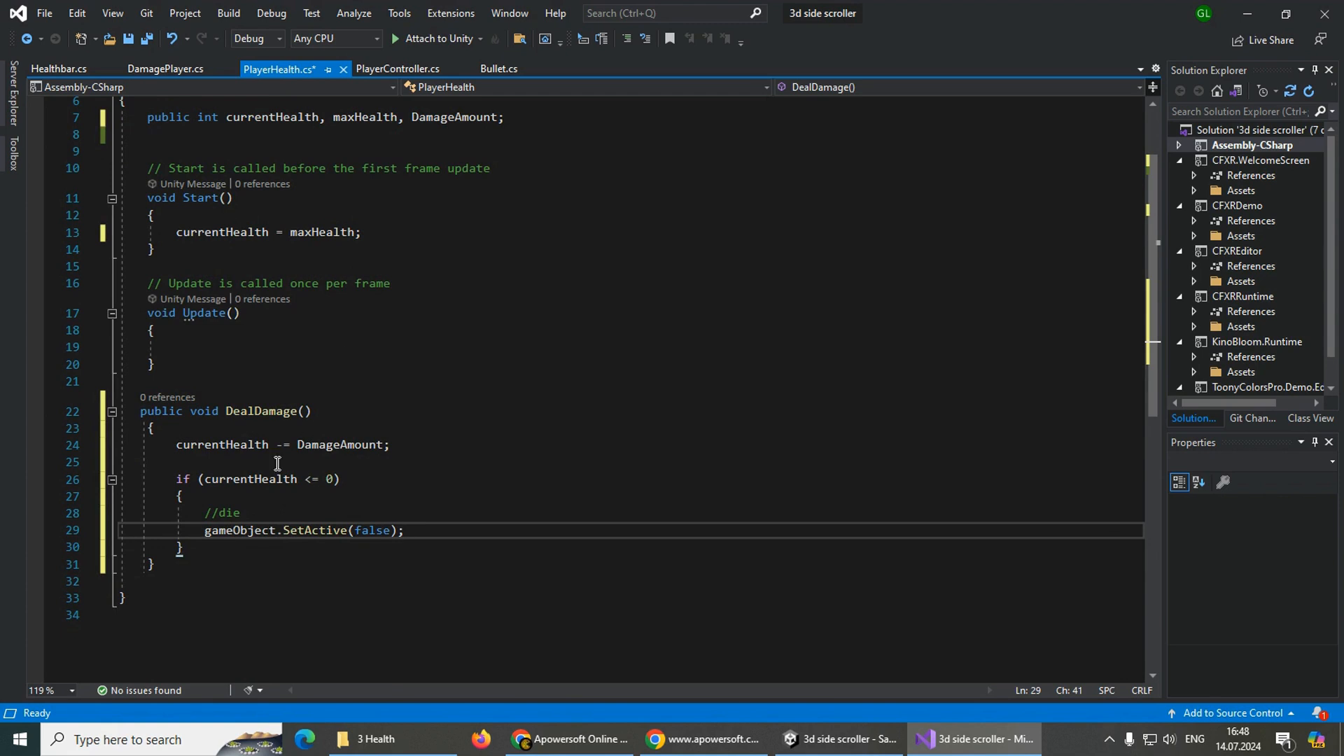
pyautogui.hotkey('ctrl', 's')
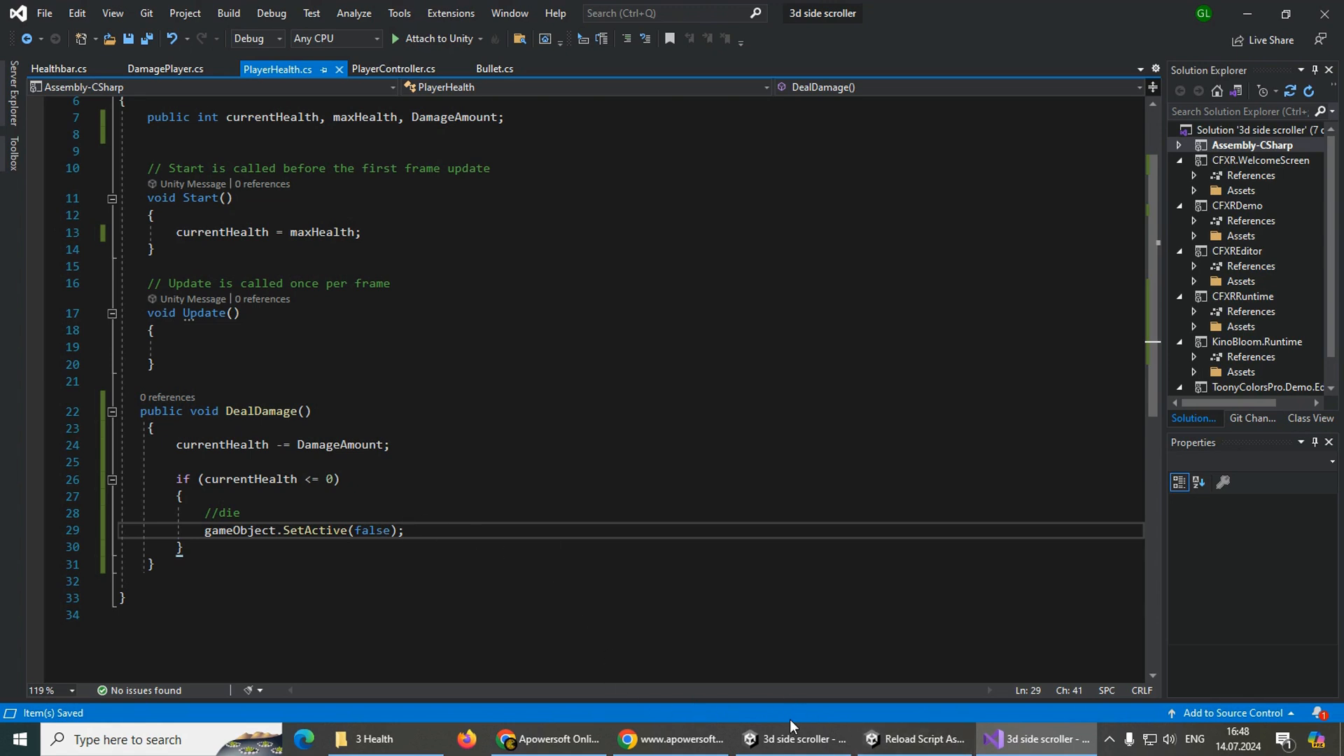
# - In Unity, move the Sphere out of enemy2 to the root level of the scene hierarchy
pyautogui.moveTo(783, 739)
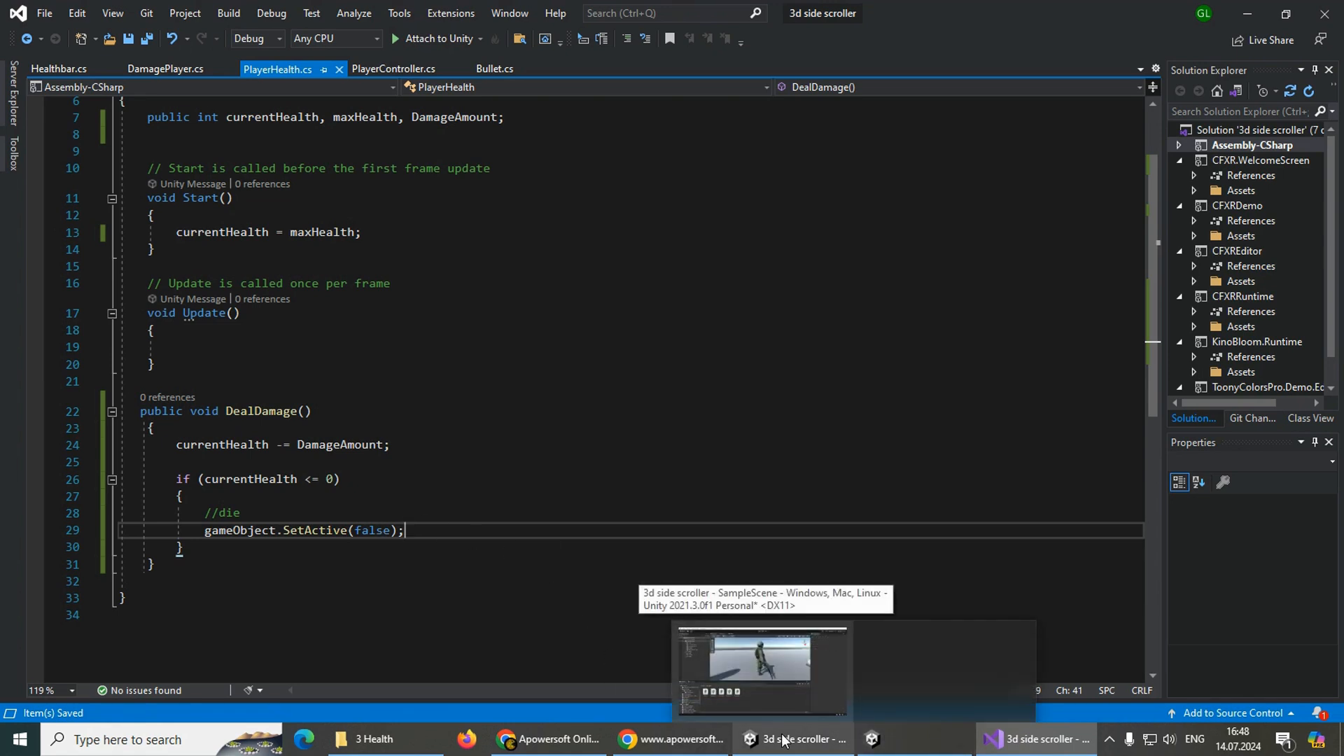
pyautogui.click(783, 738)
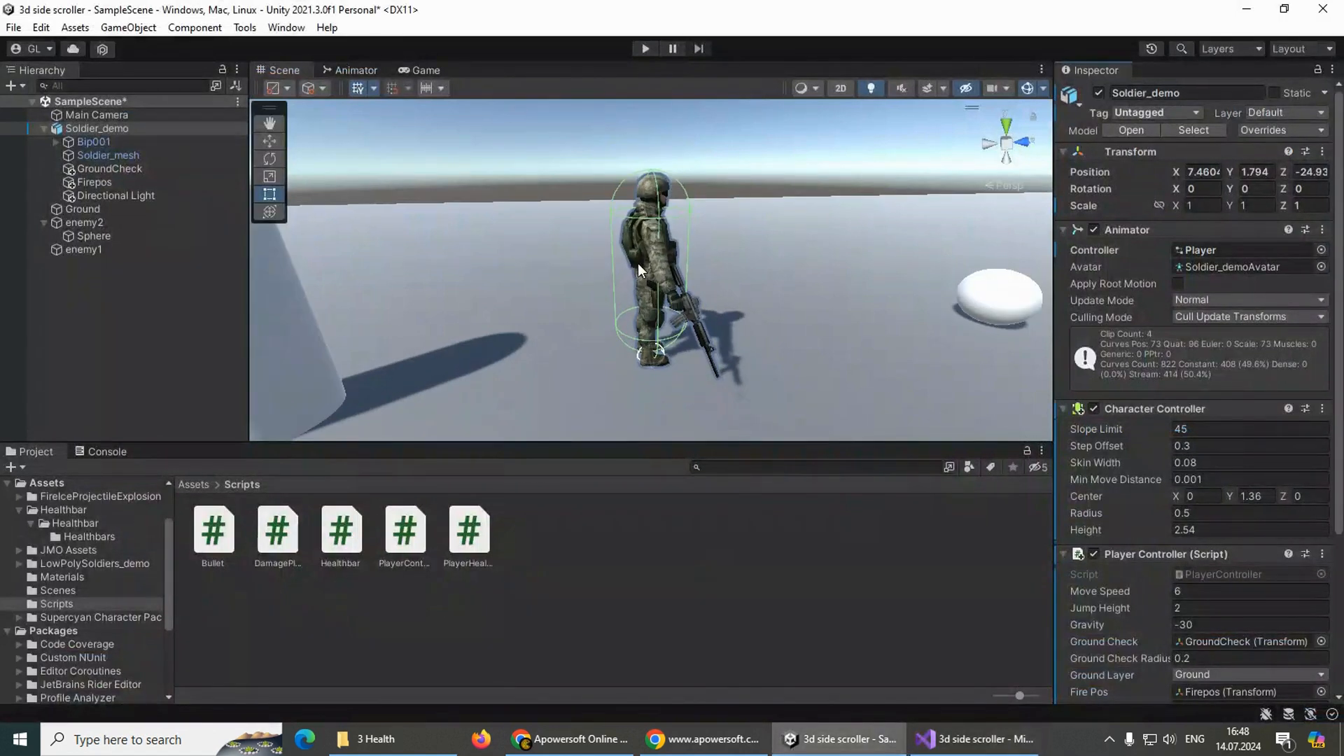
pyautogui.scroll(-5, 637, 263)
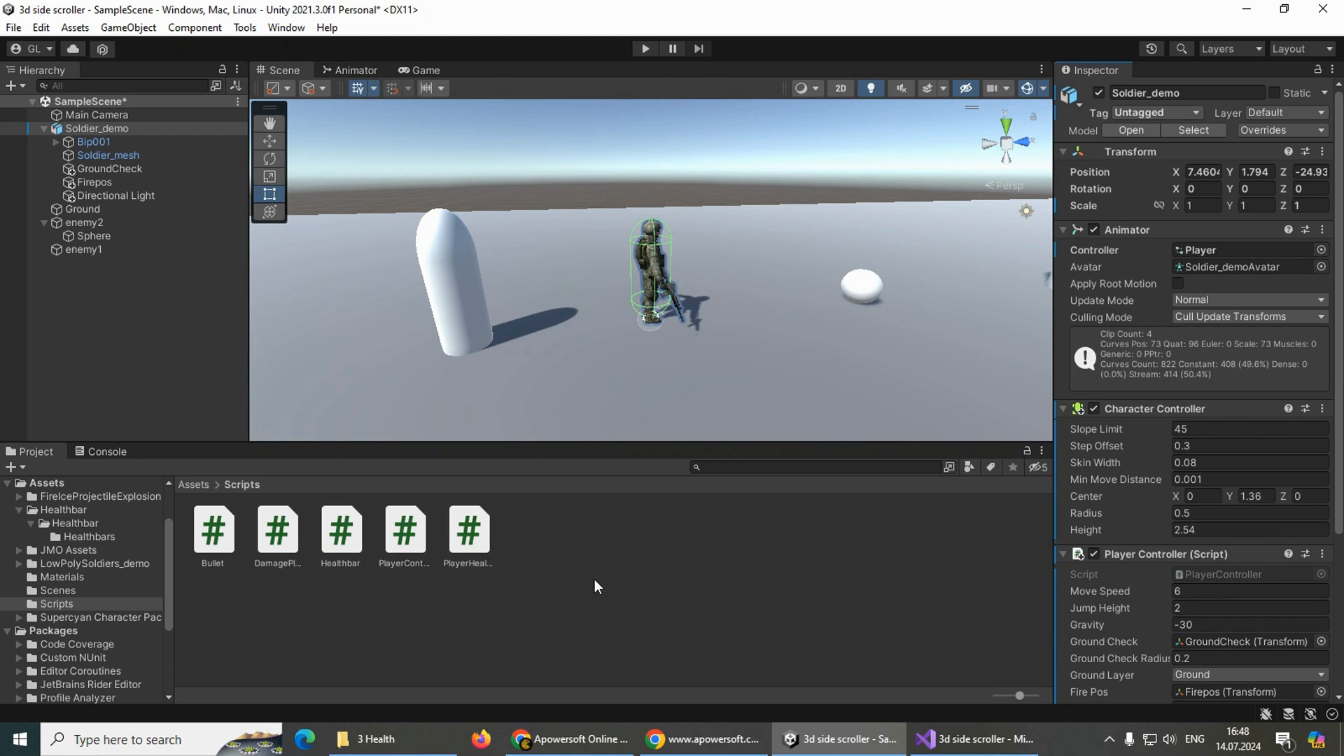
pyautogui.click(273, 558)
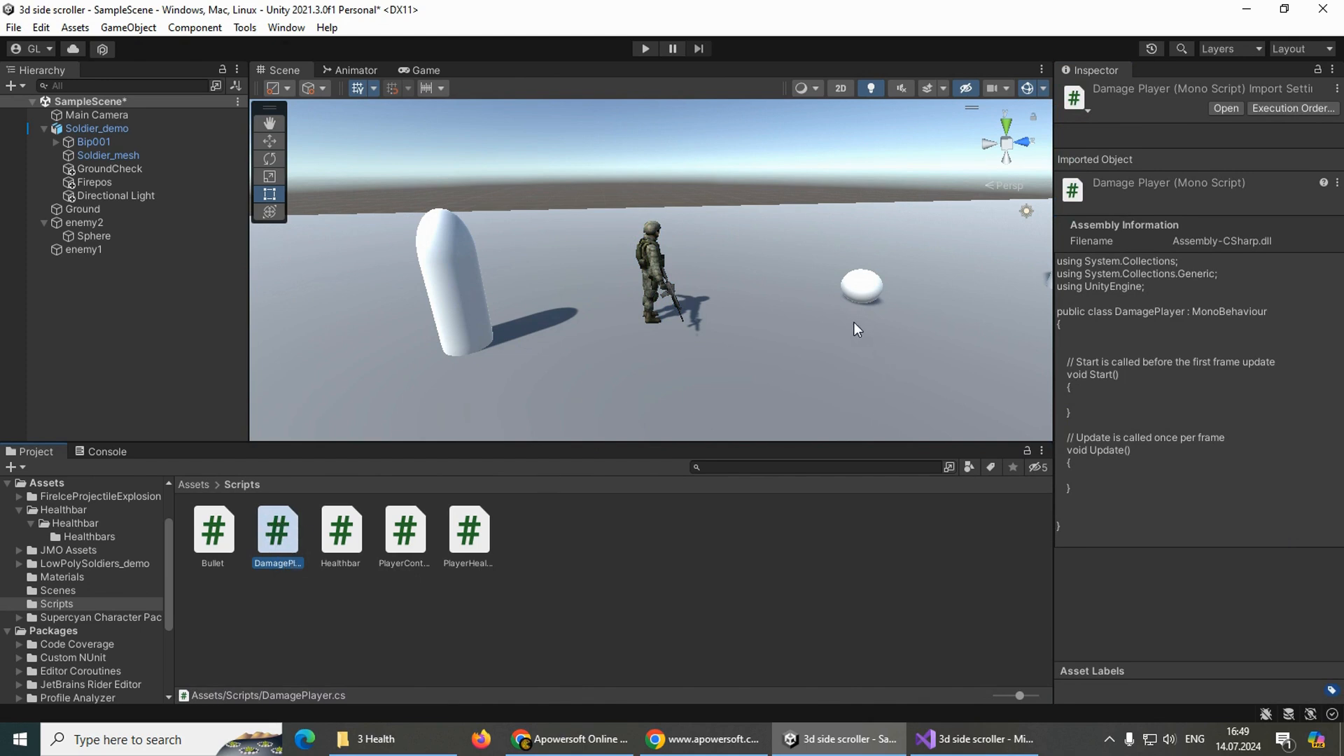
pyautogui.click(862, 292)
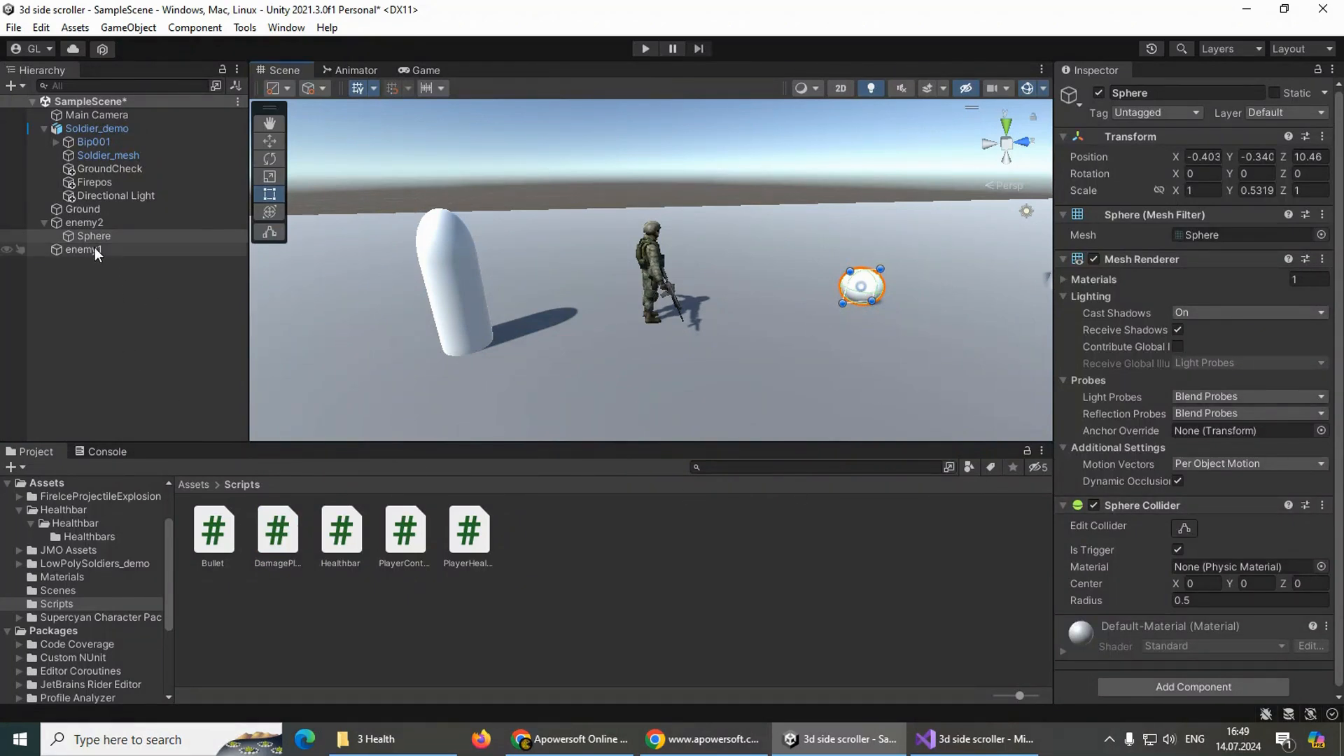
pyautogui.moveTo(87, 236); pyautogui.dragTo(91, 314)
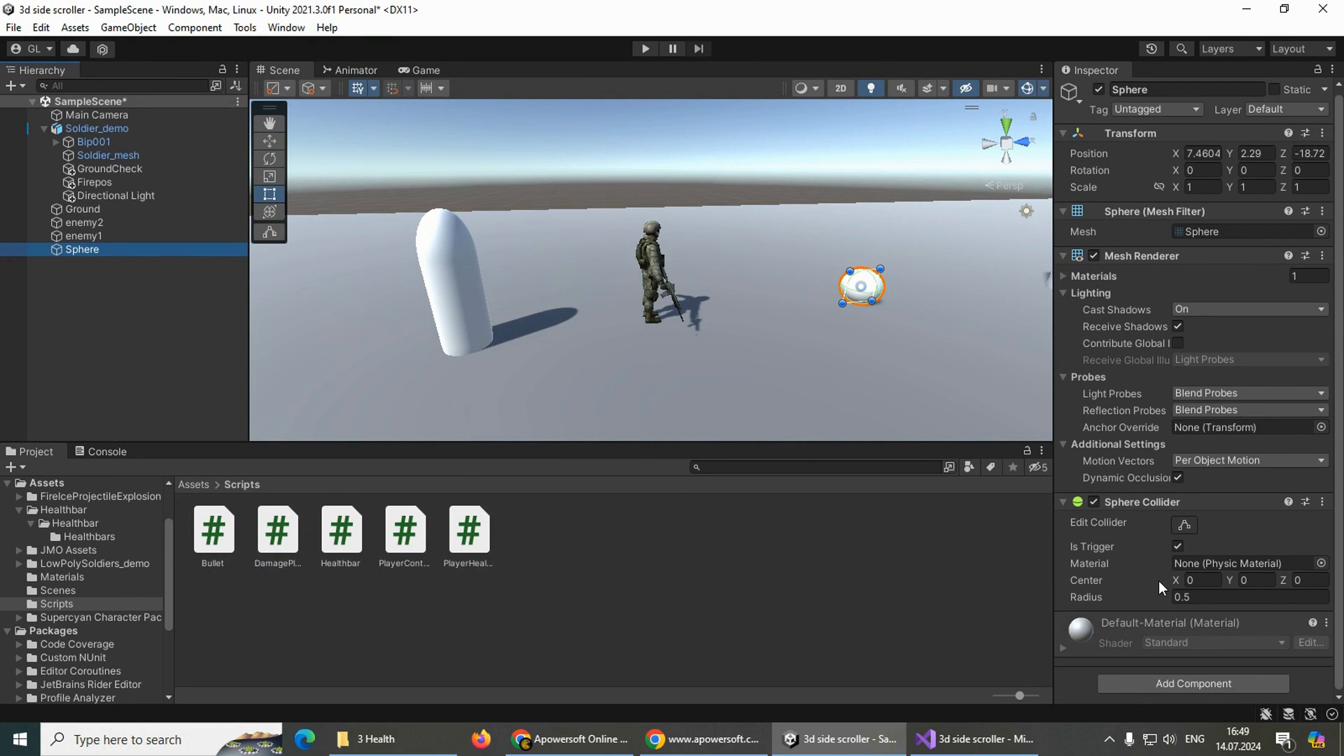
# - Add the Damage Player script as a component to the Sphere
pyautogui.click(1166, 685)
pyautogui.write('damage')
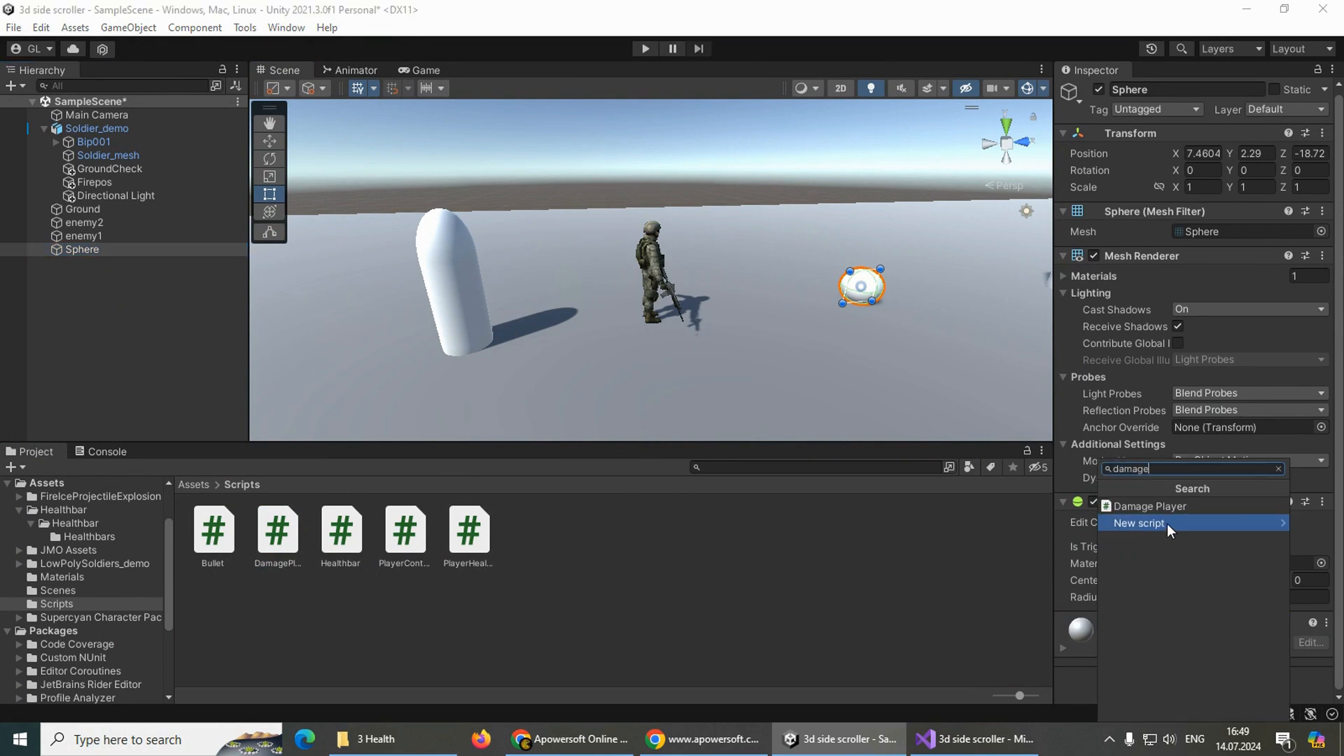
pyautogui.click(1156, 509)
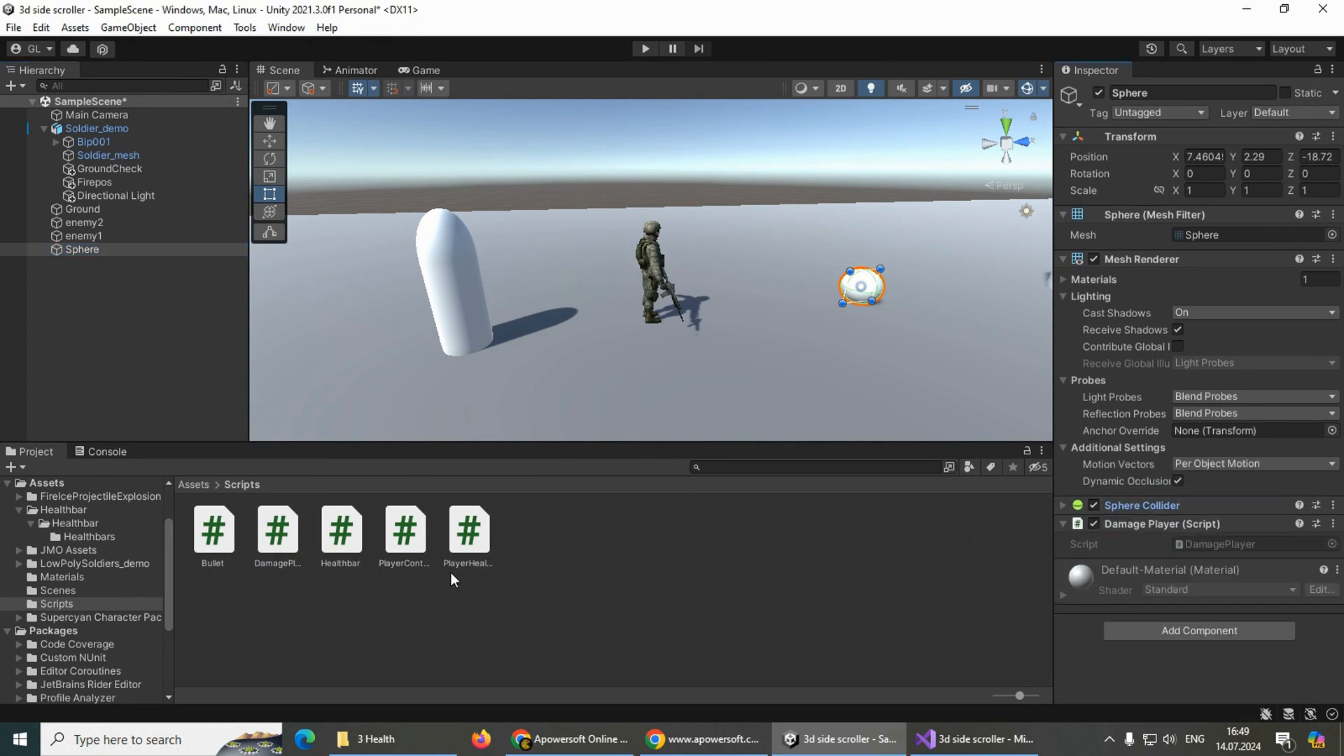
# - Open the DamagePlayer script for editing and add an OnTriggerEnter(Collider other) method below Update
pyautogui.doubleClick(285, 526)
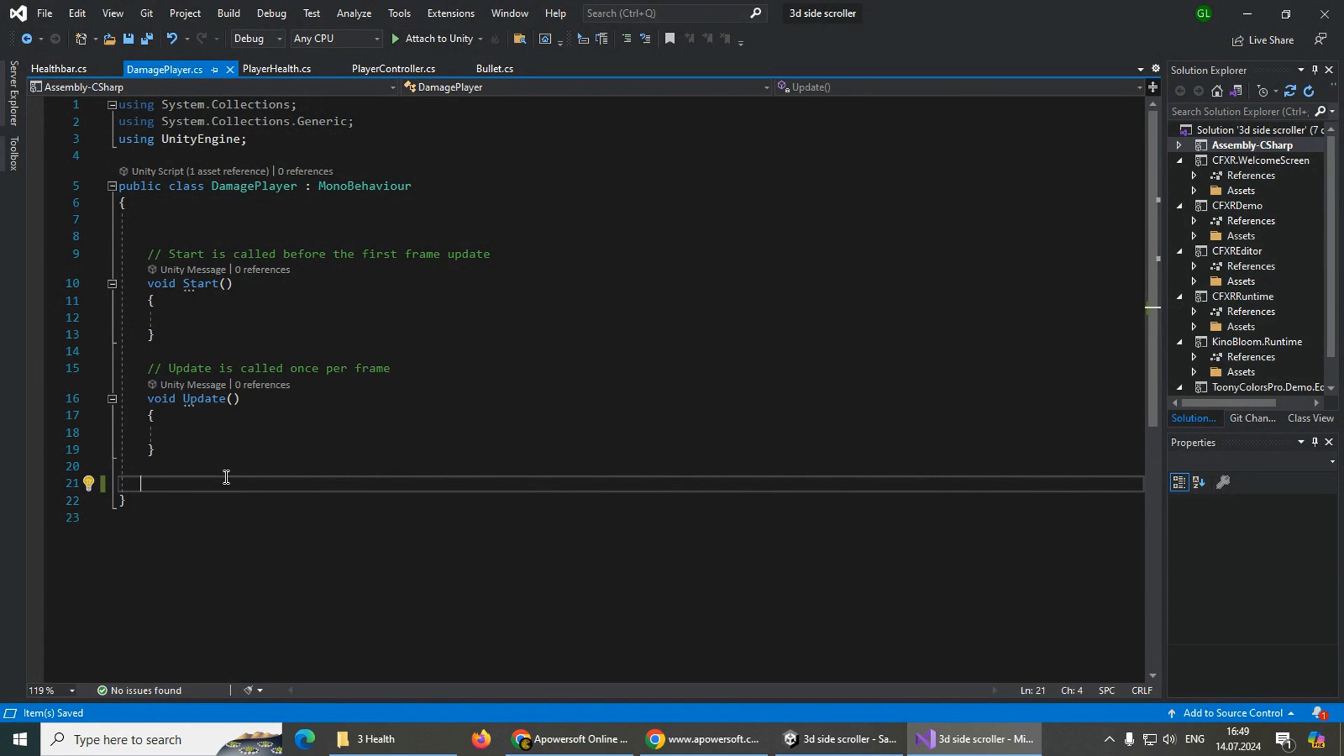
pyautogui.write('ontri')
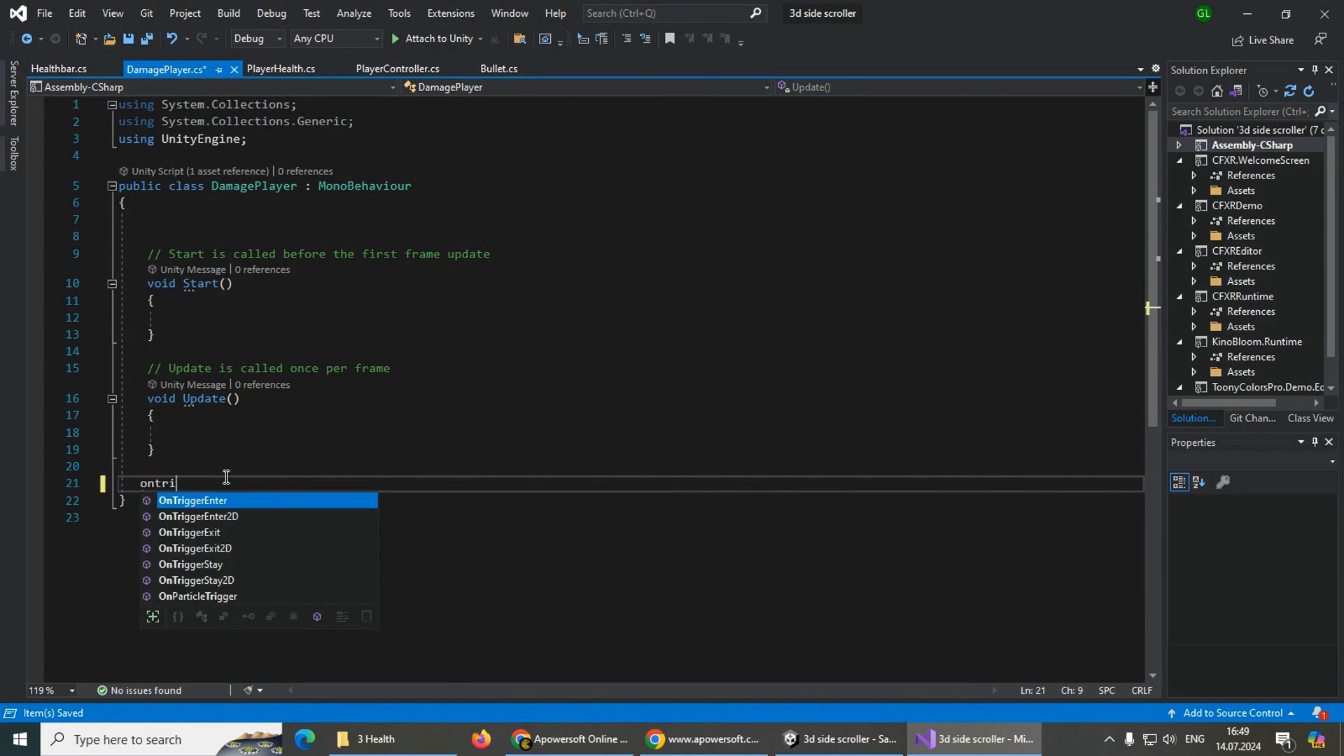
pyautogui.press('Tab')
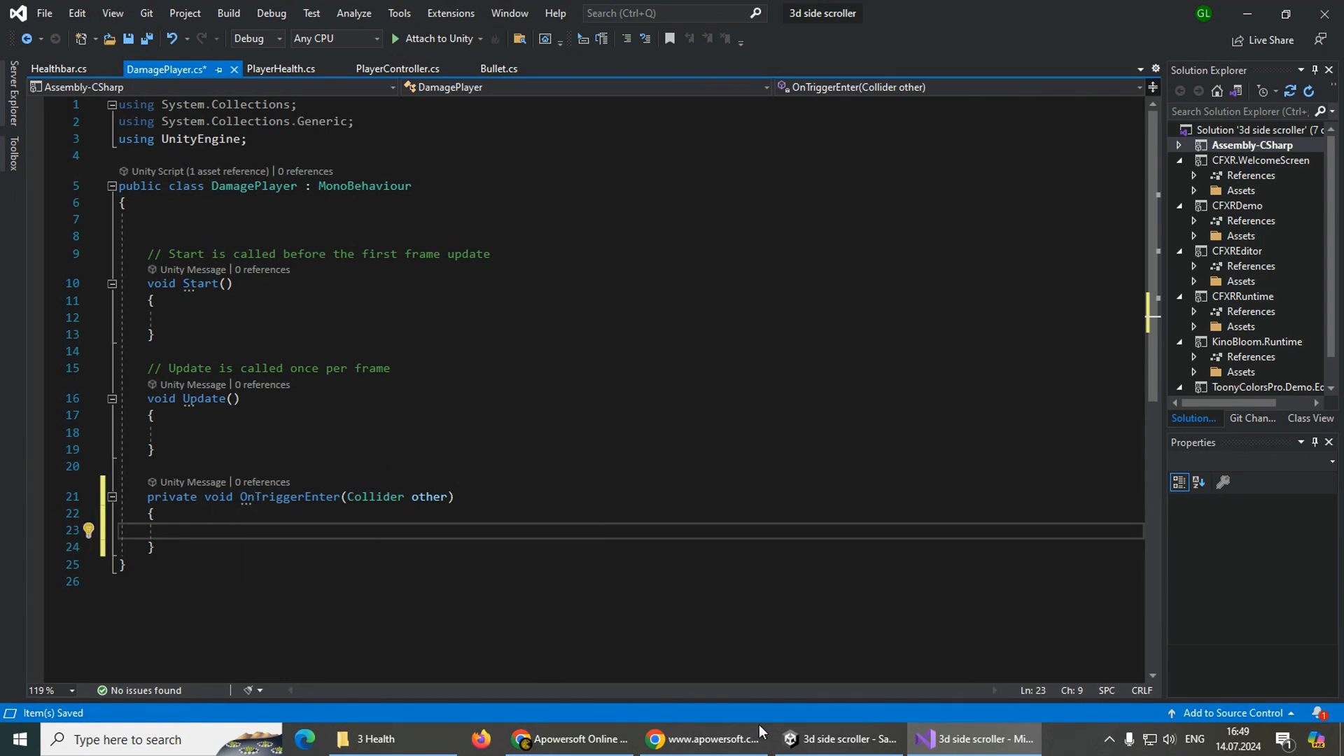
# - In Unity, expand the Sphere's Sphere Collider settings to check Is Trigger, and set the Soldier_demo object's tag to Player
pyautogui.click(840, 738)
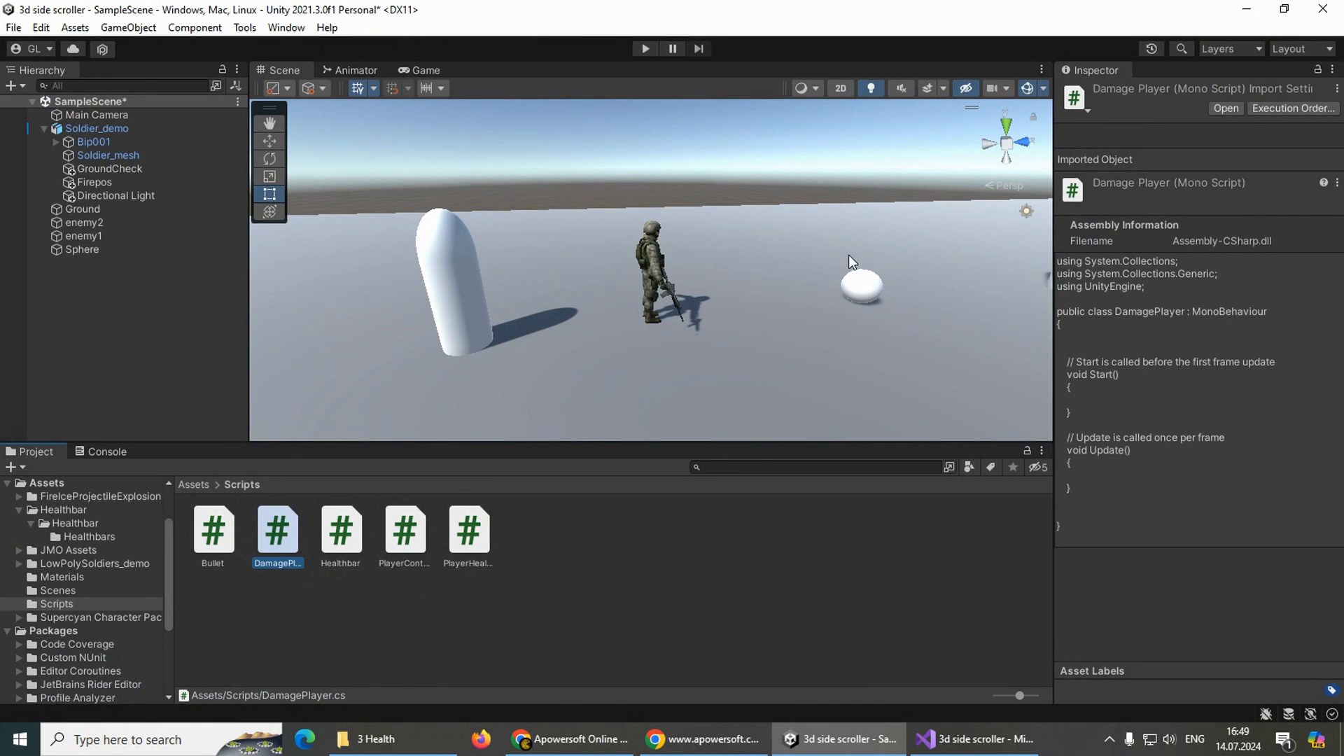
pyautogui.click(98, 249)
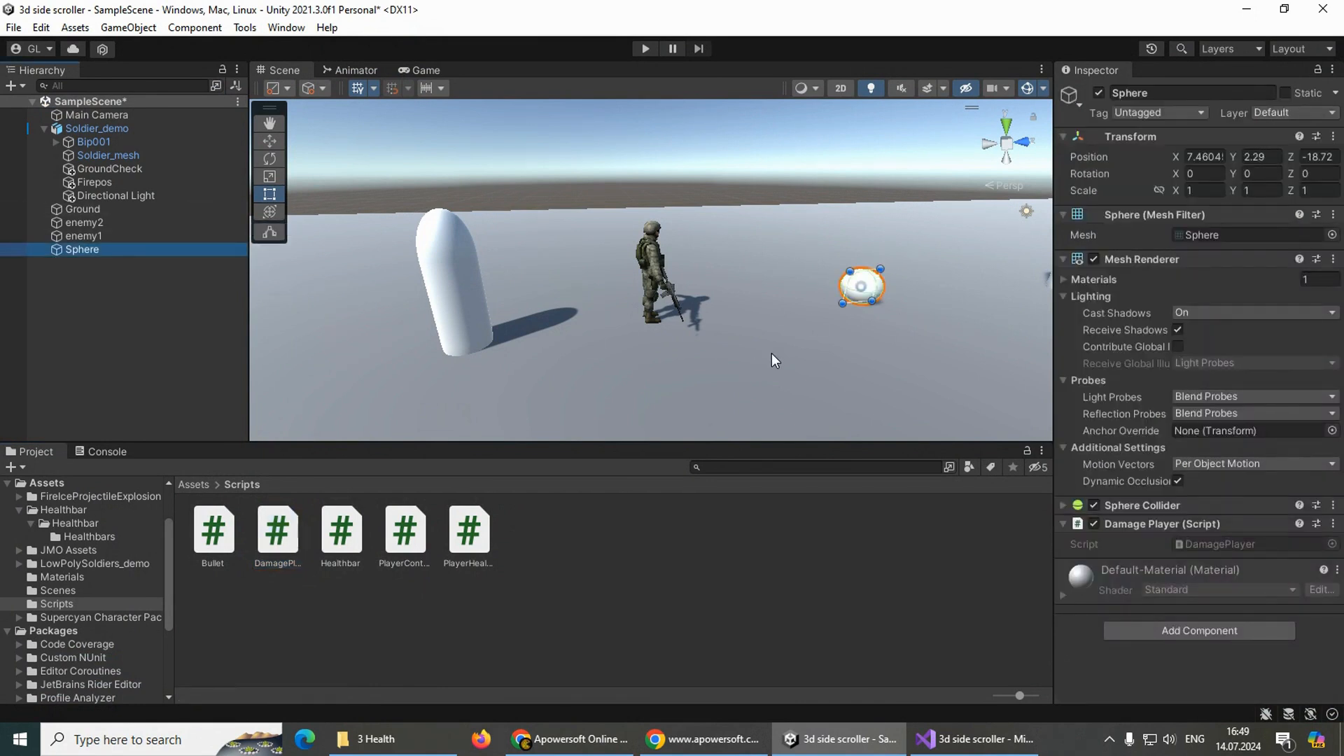
pyautogui.click(1065, 503)
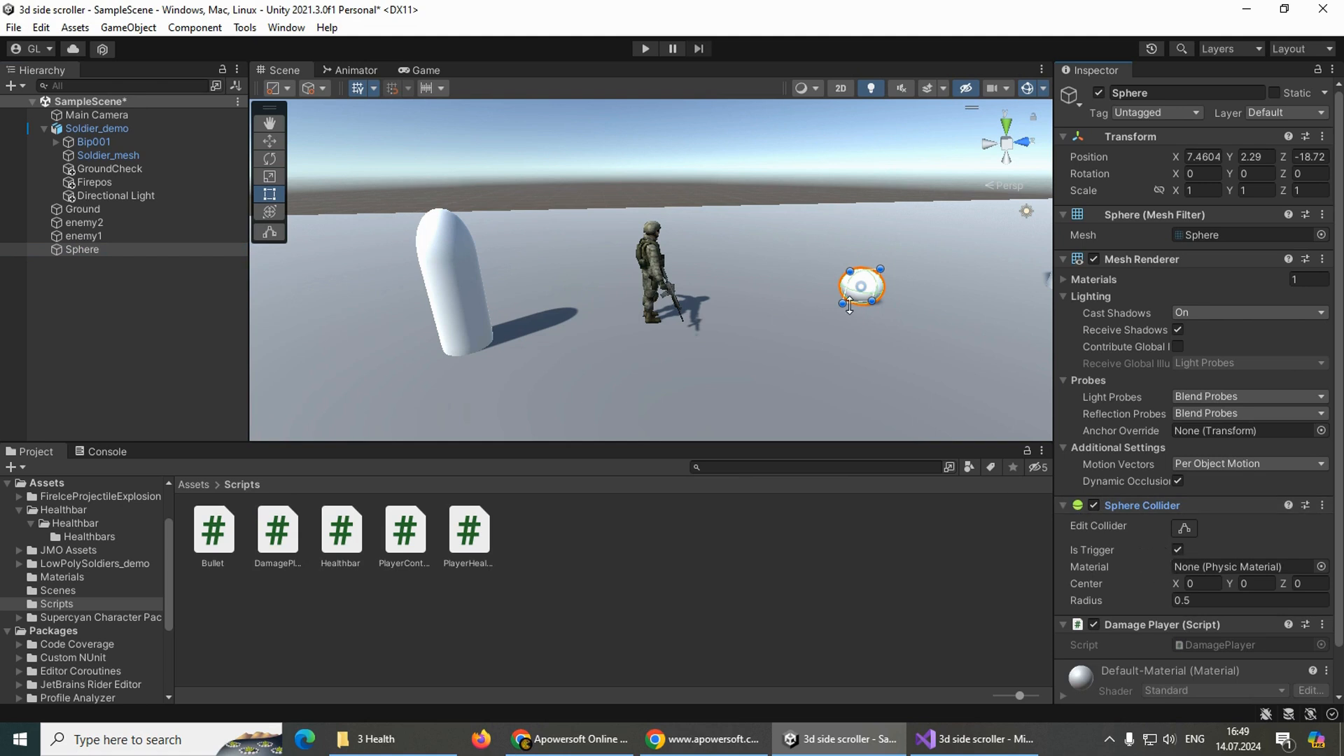
pyautogui.click(973, 738)
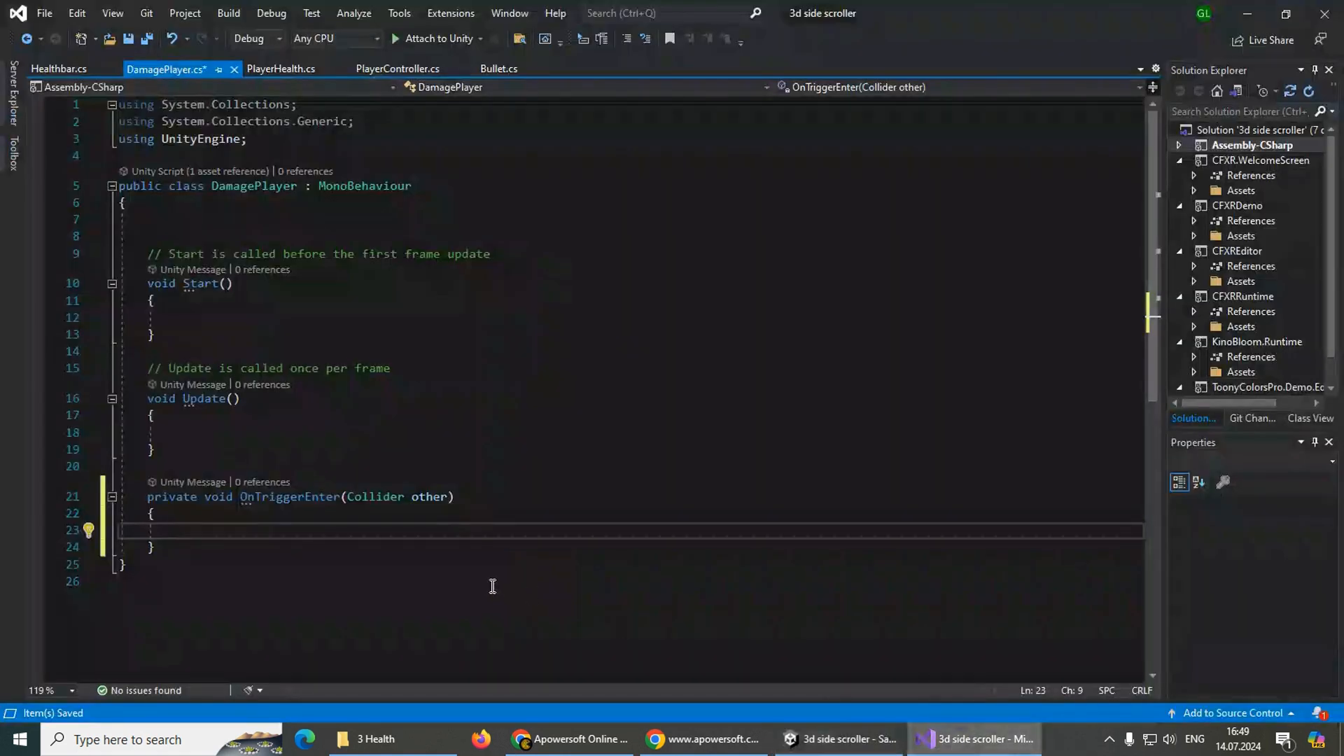
pyautogui.click(832, 741)
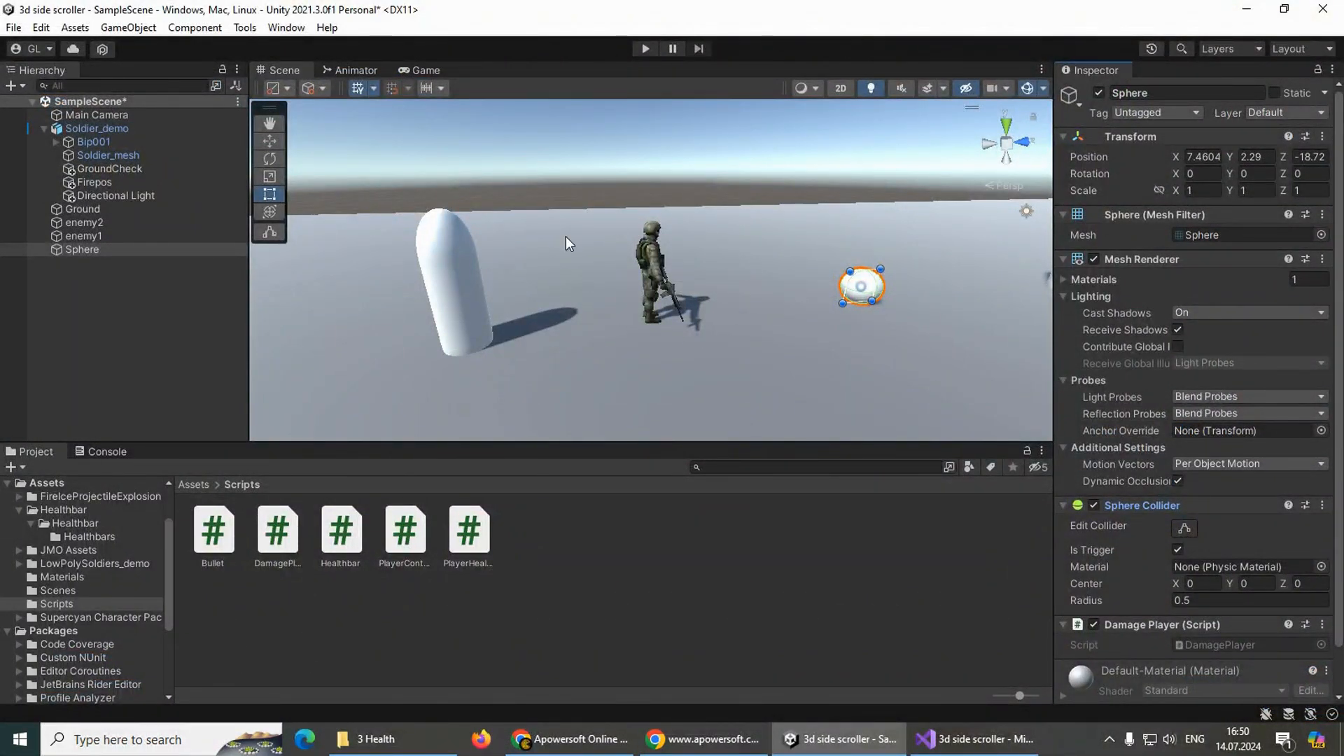
pyautogui.click(95, 126)
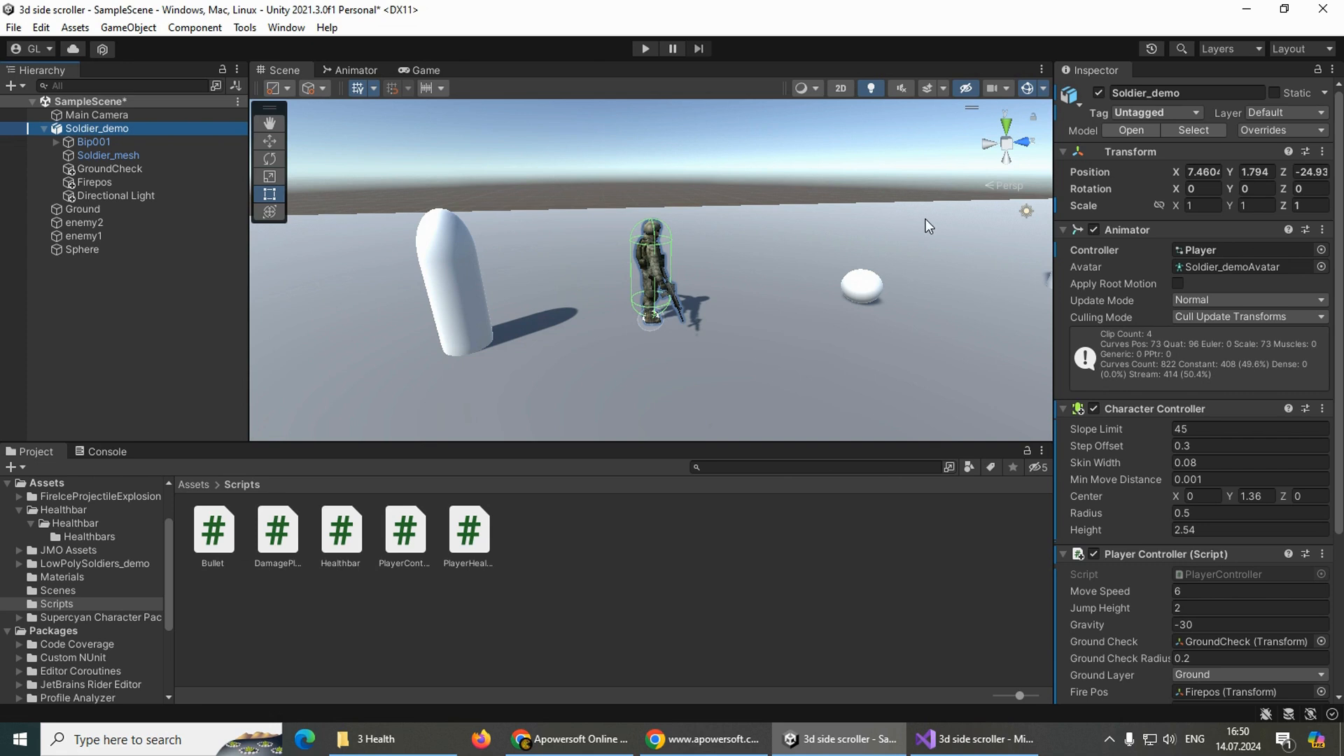
pyautogui.click(1137, 116)
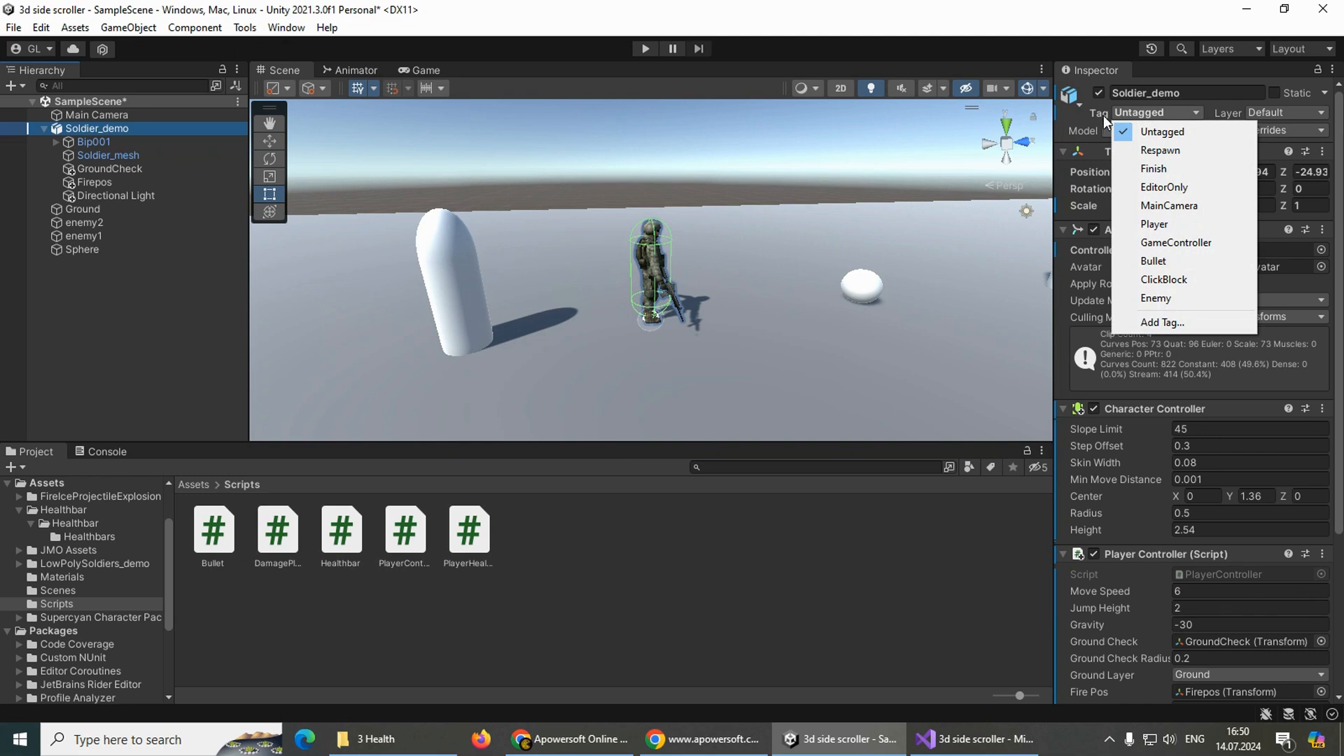
pyautogui.click(1149, 225)
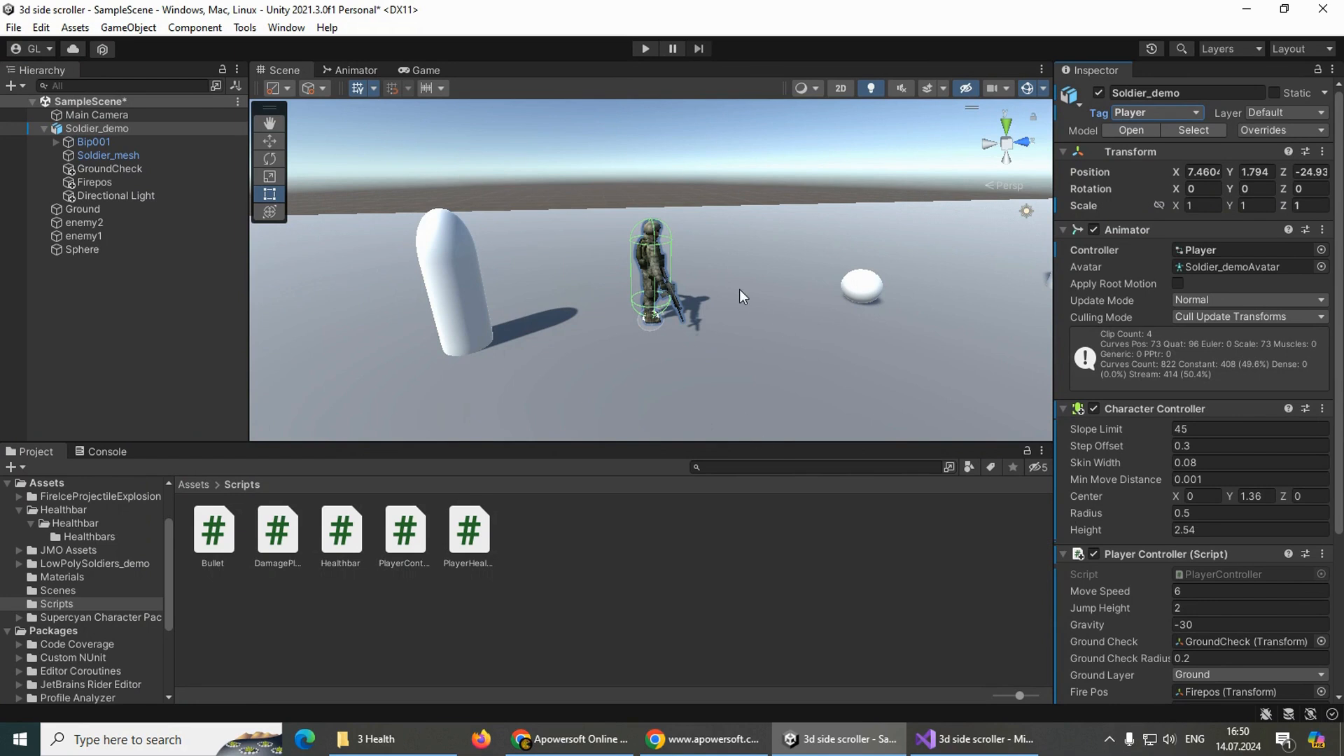
# - Examine the project's custom tags in the Tags & Layers settings and reselect Soldier_demo
pyautogui.click(1149, 113)
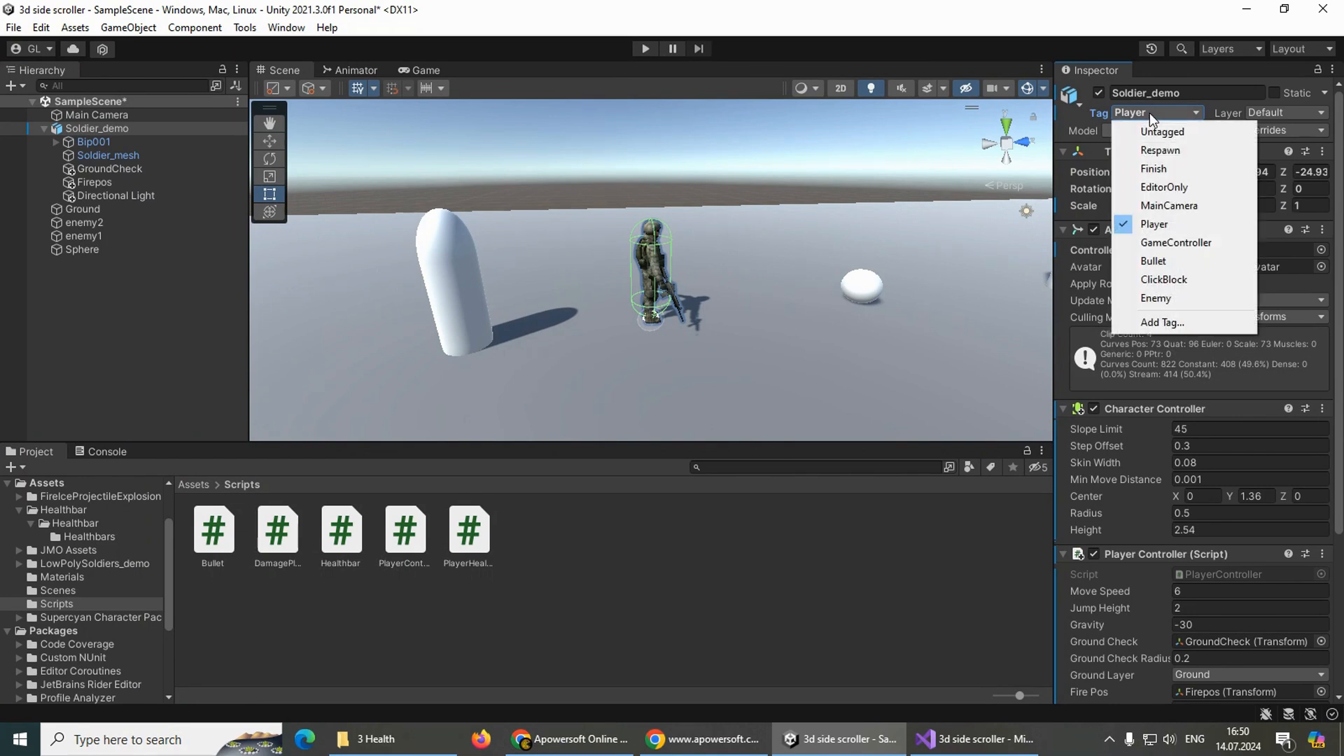
pyautogui.click(1162, 322)
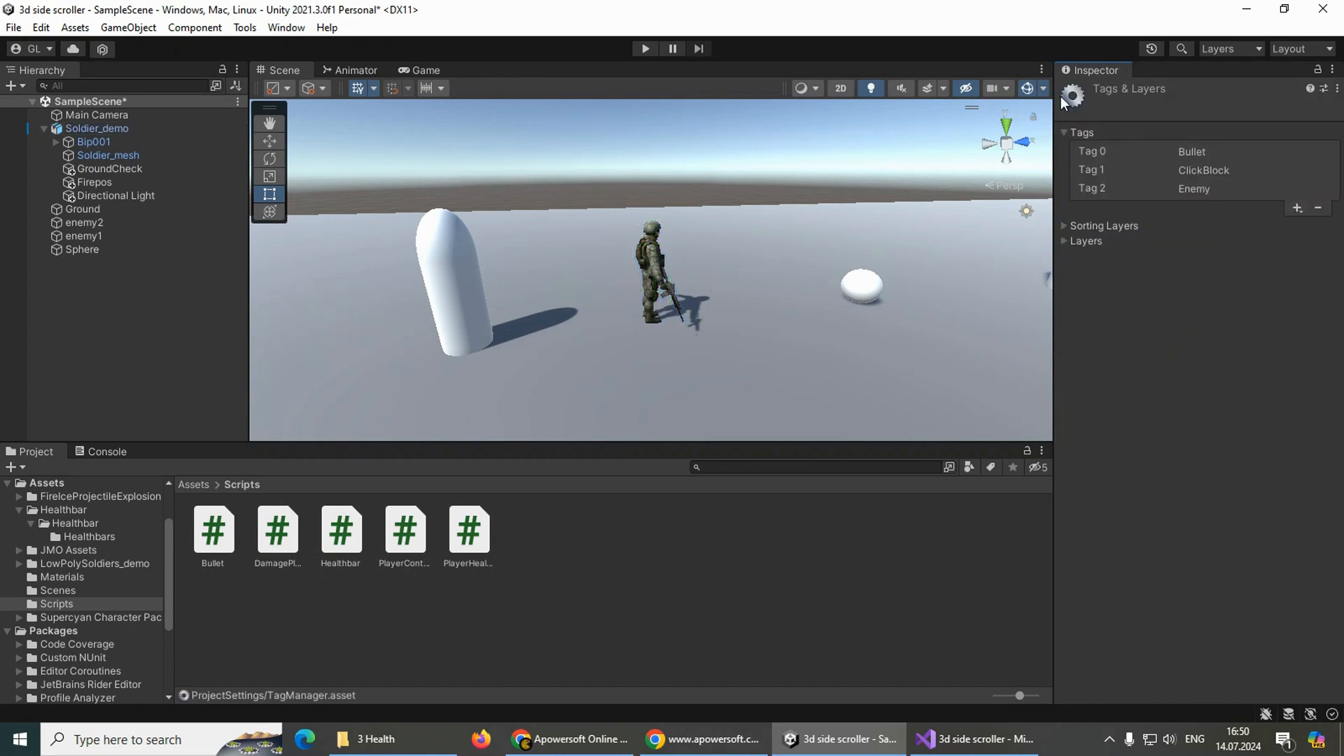
pyautogui.click(103, 130)
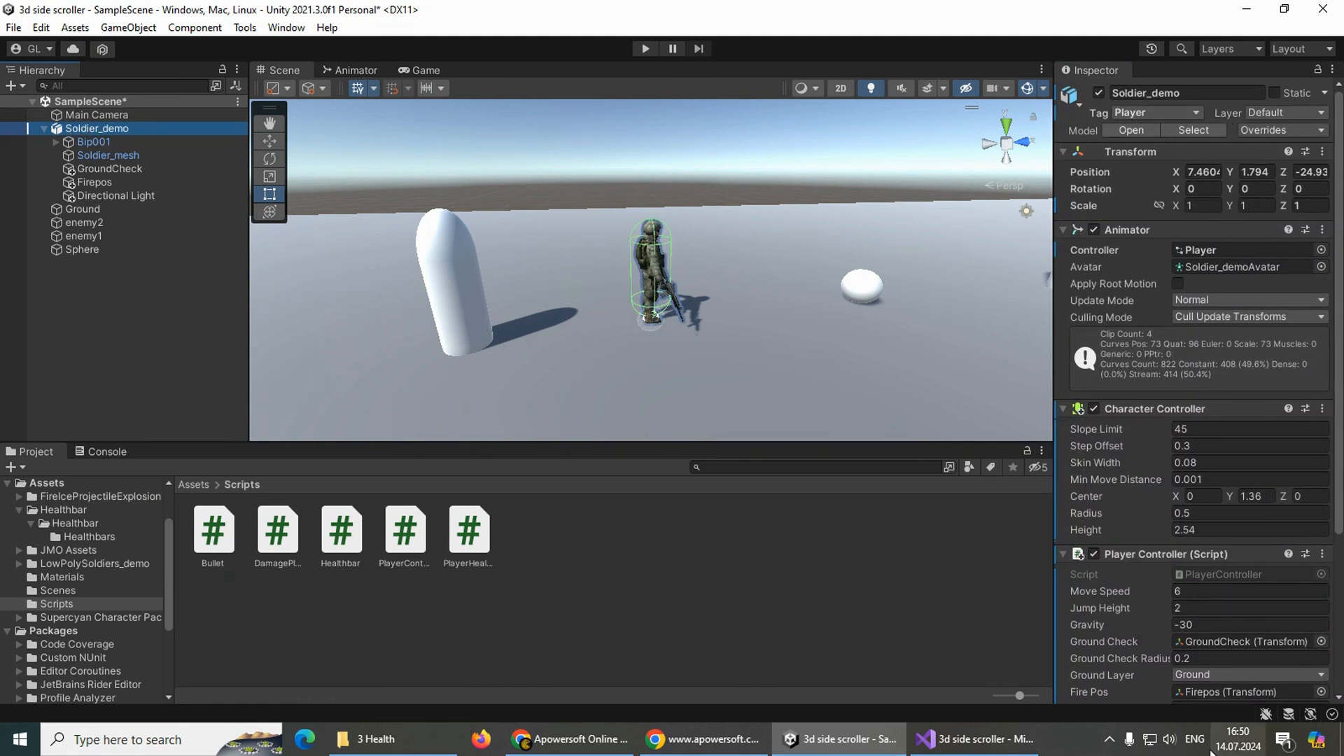
# - In Visual Studio, add an if block inside OnTriggerEnter of DamagePlayer that checks other.gameObject.tag == "Player"
pyautogui.click(973, 738)
pyautogui.press('Return')
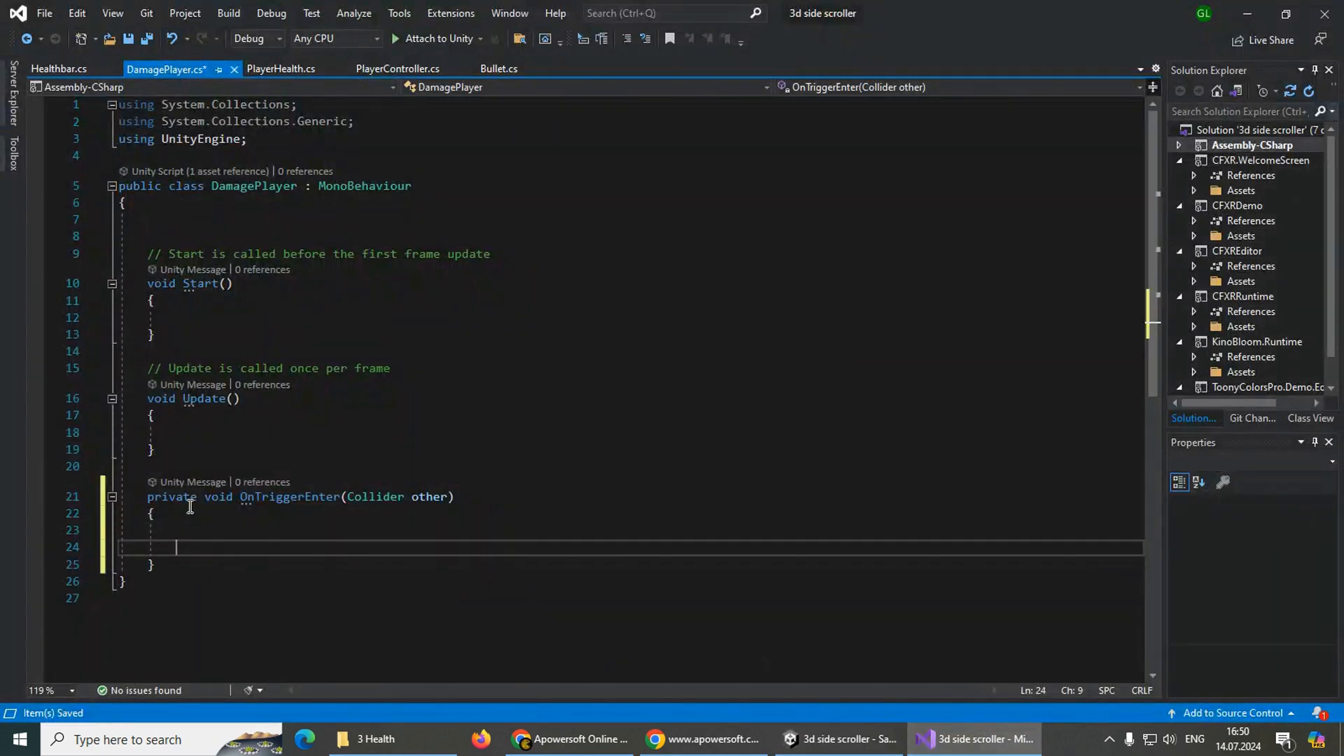
pyautogui.click(176, 531)
pyautogui.write('if(o')
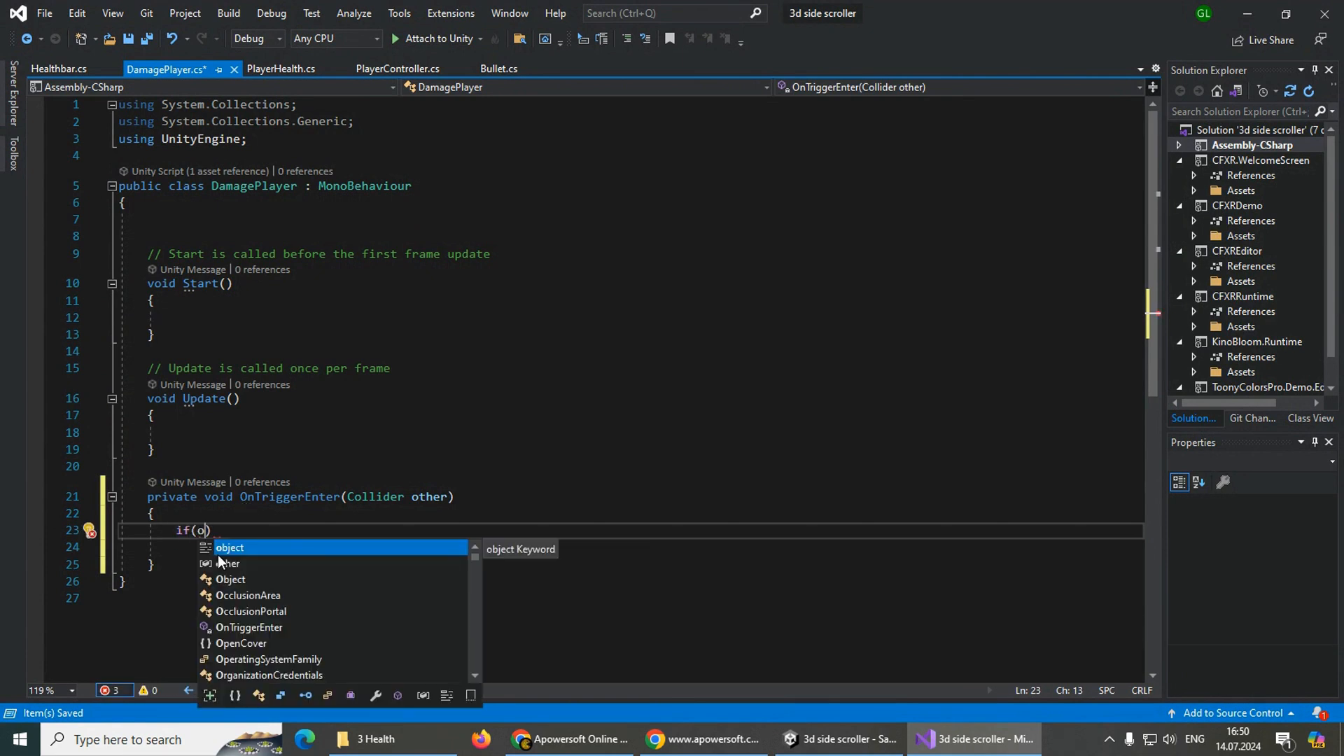
pyautogui.write('ther.gameObject.tag')
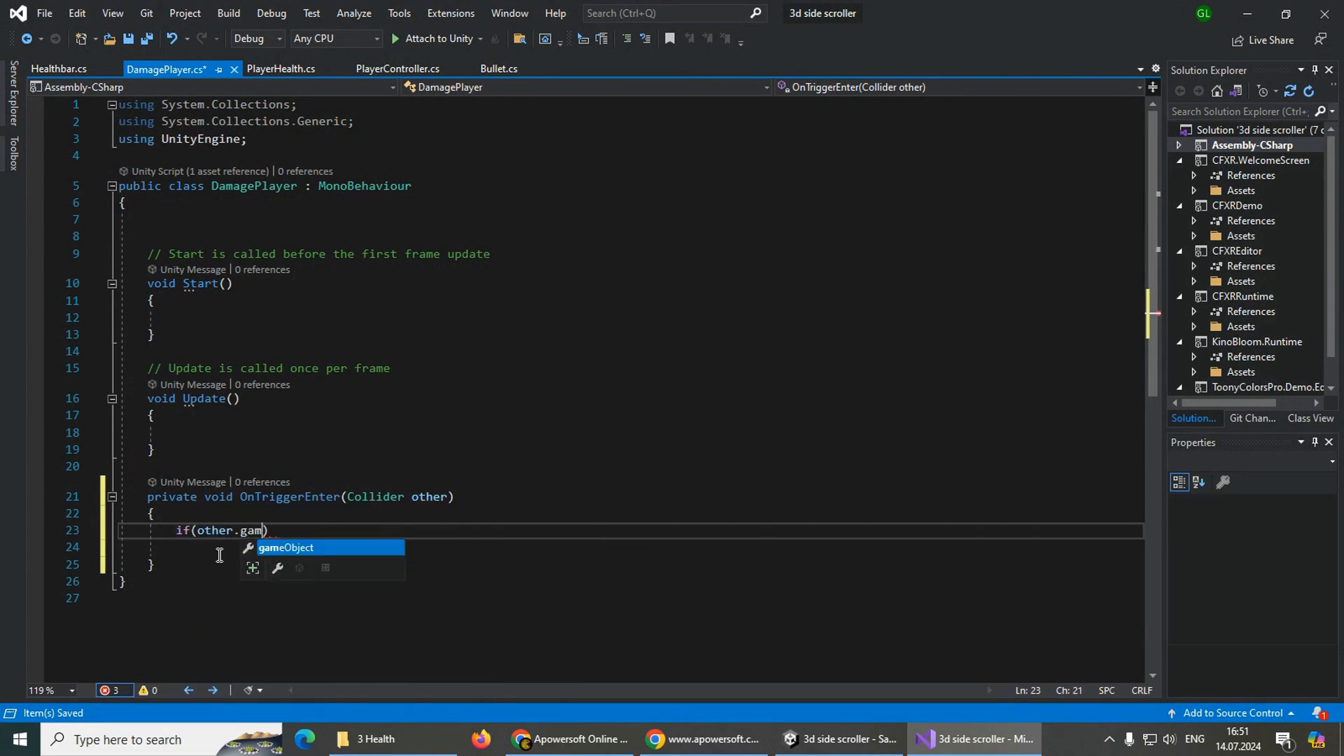
pyautogui.write('=="')
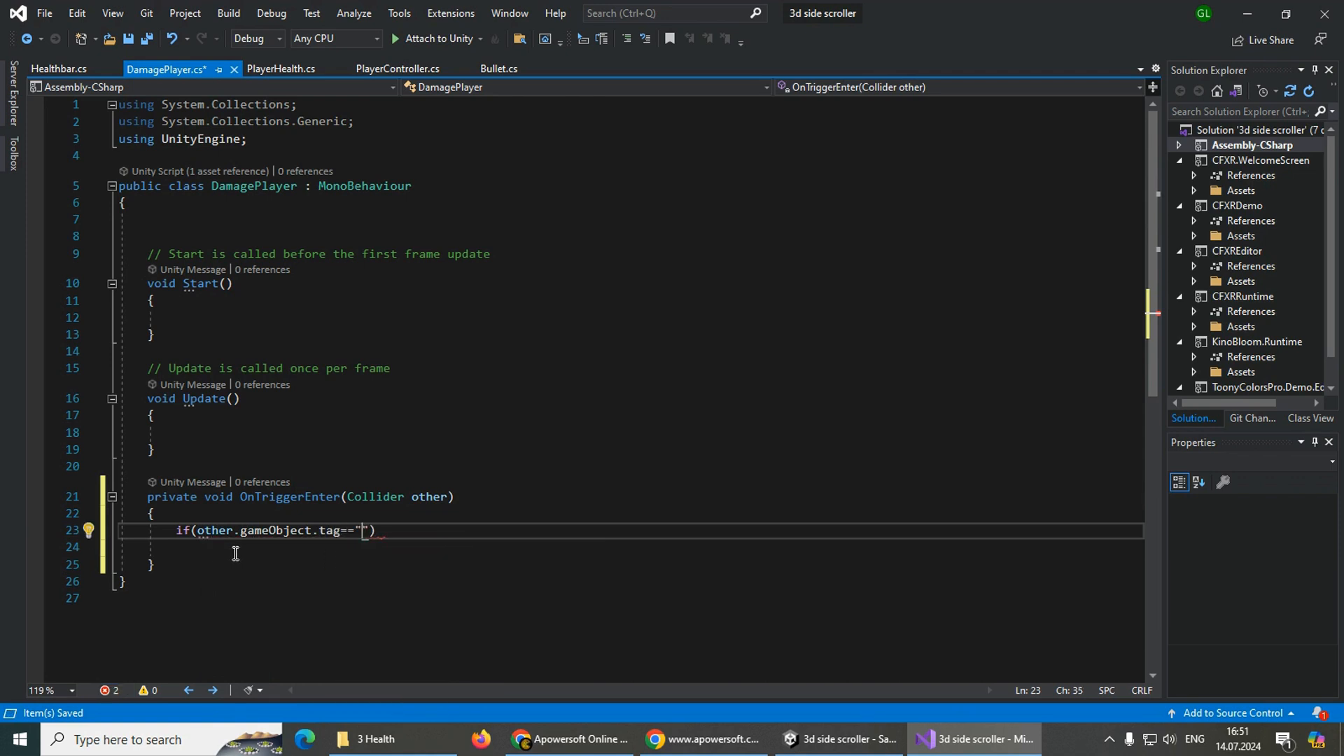
pyautogui.click(836, 739)
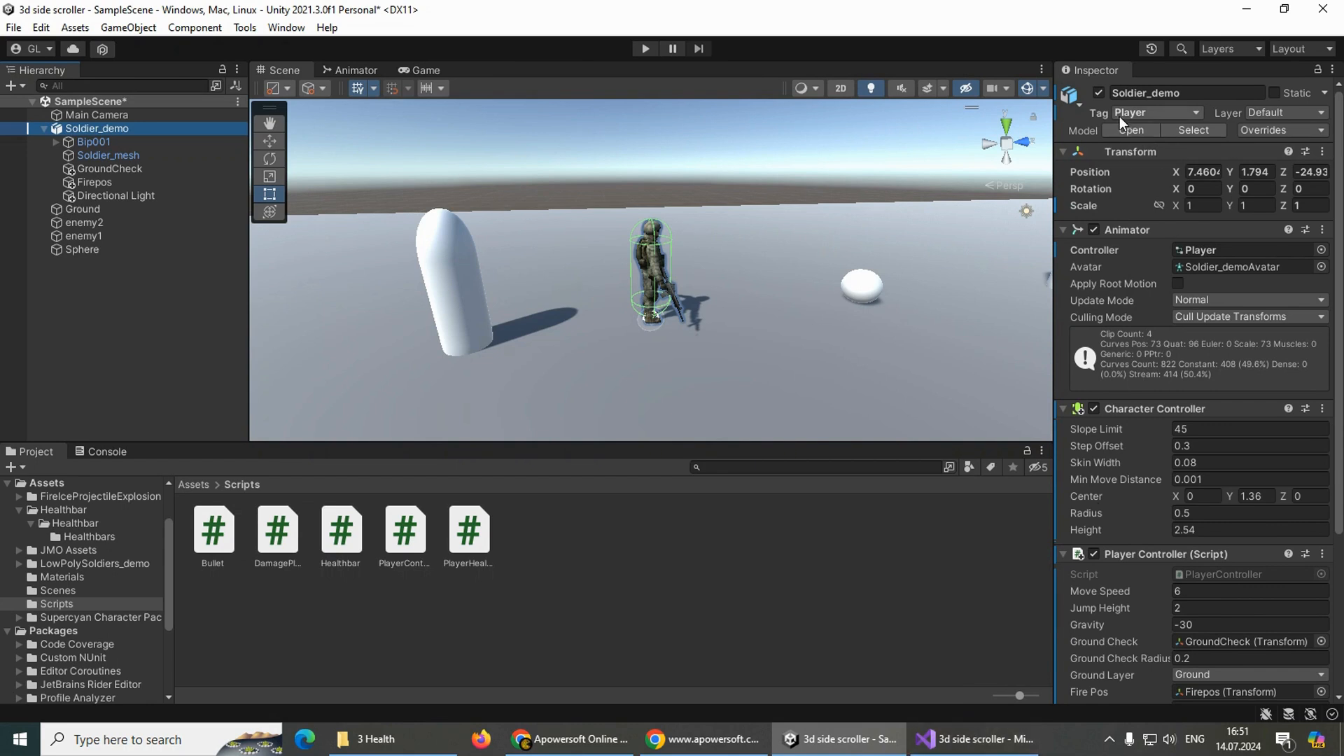
pyautogui.click(973, 738)
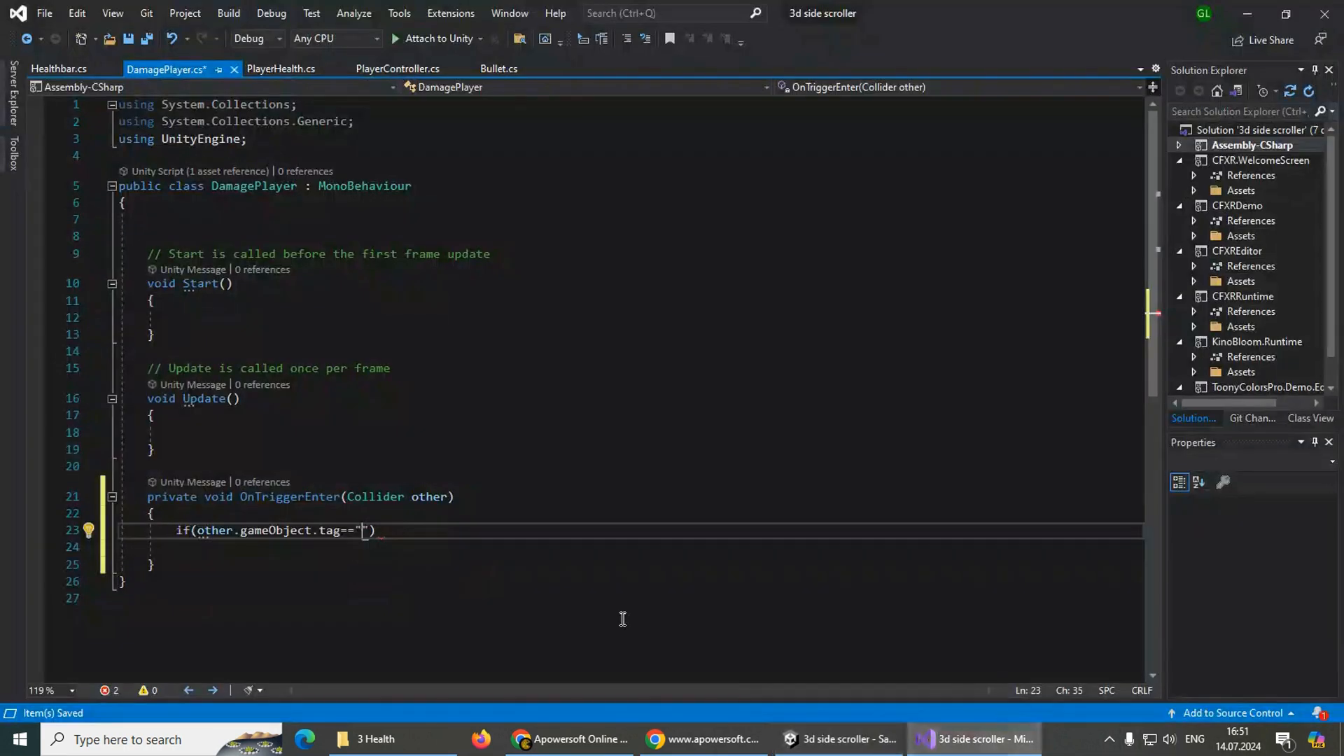
pyautogui.write('Player')
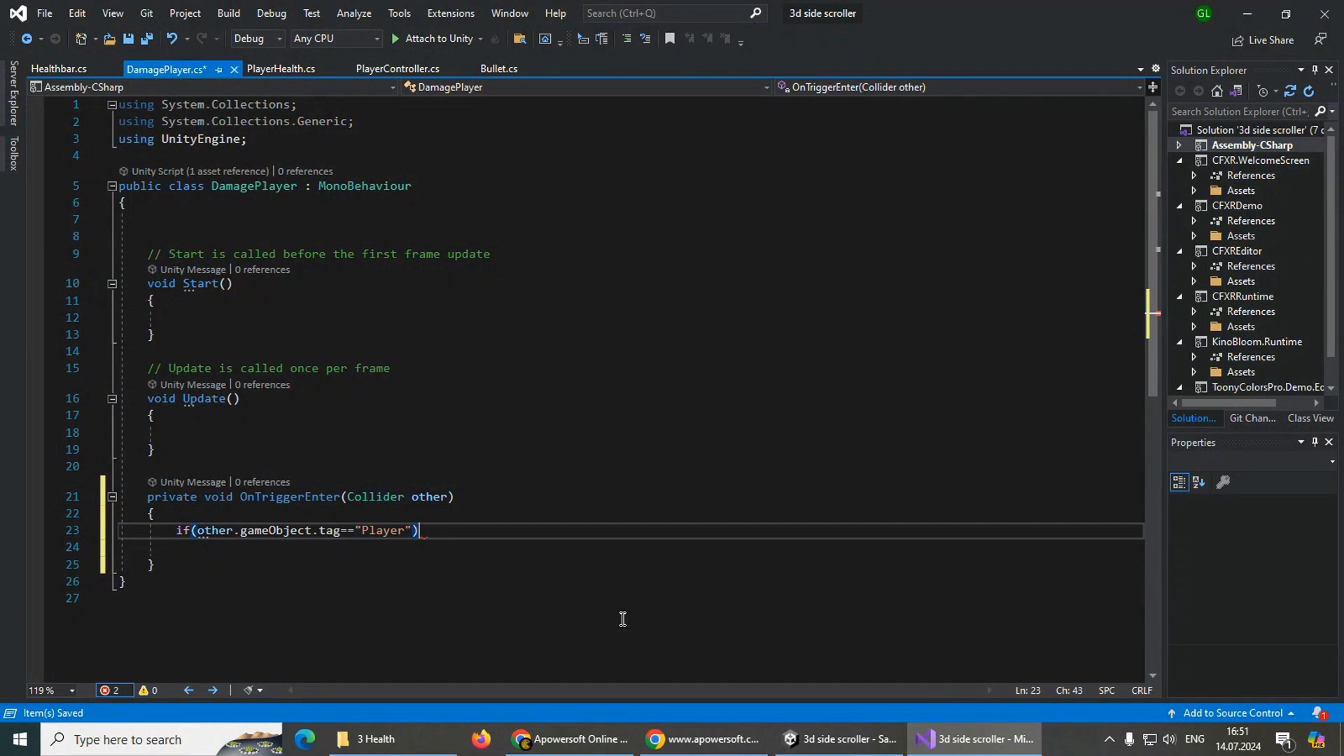
pyautogui.press('Return')
pyautogui.write('{')
pyautogui.press('Return')
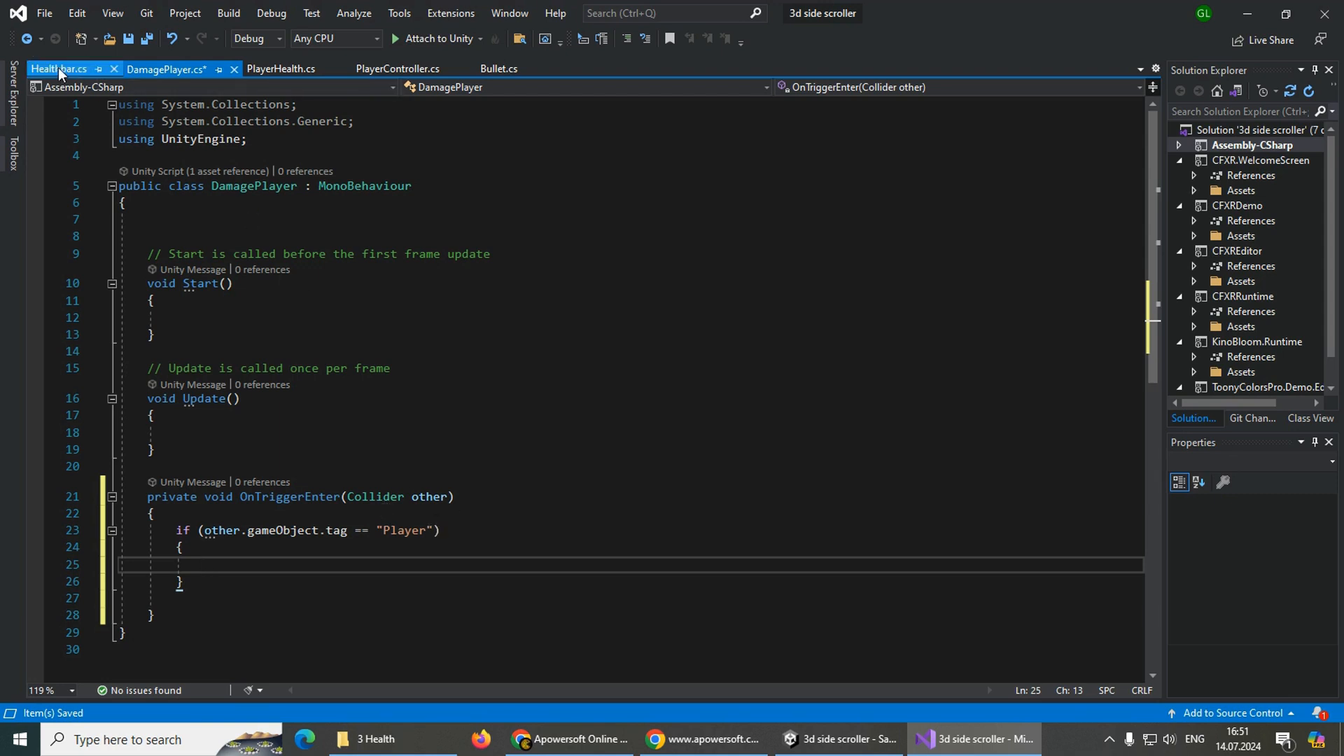
pyautogui.click(277, 70)
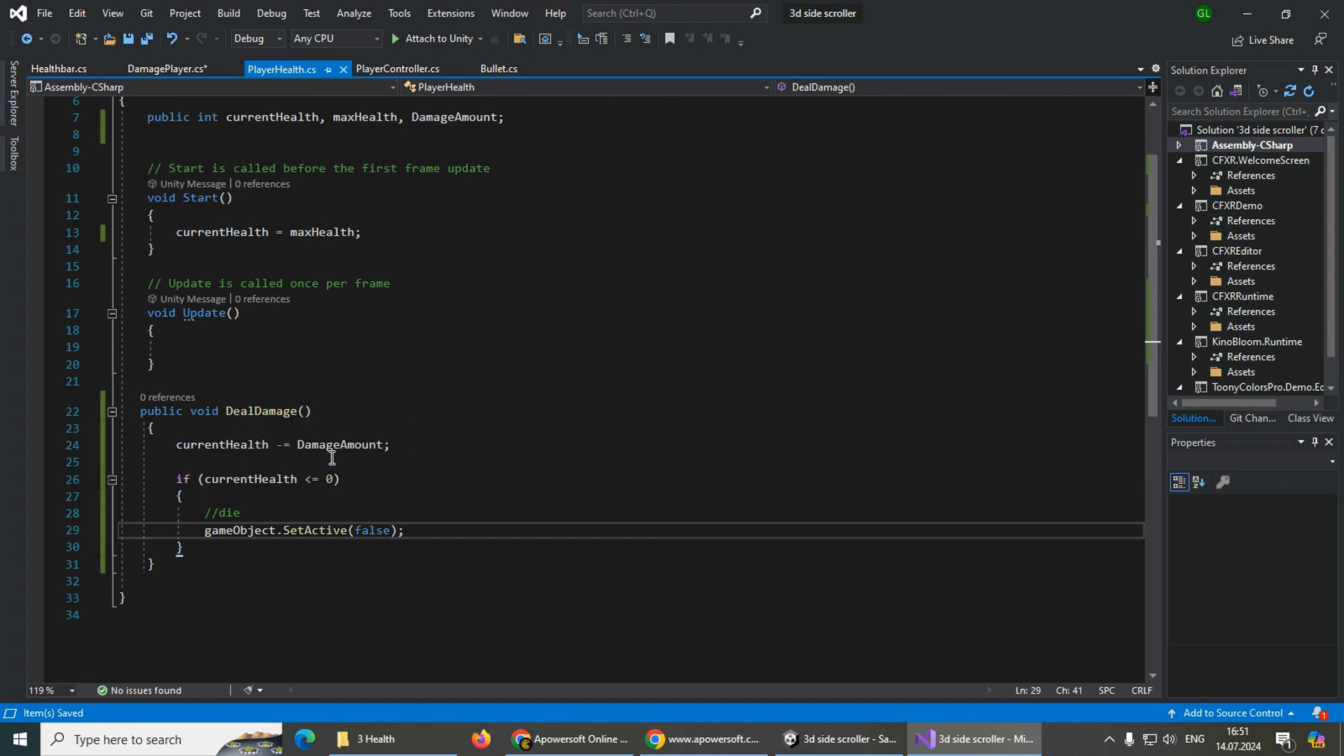
pyautogui.click(158, 69)
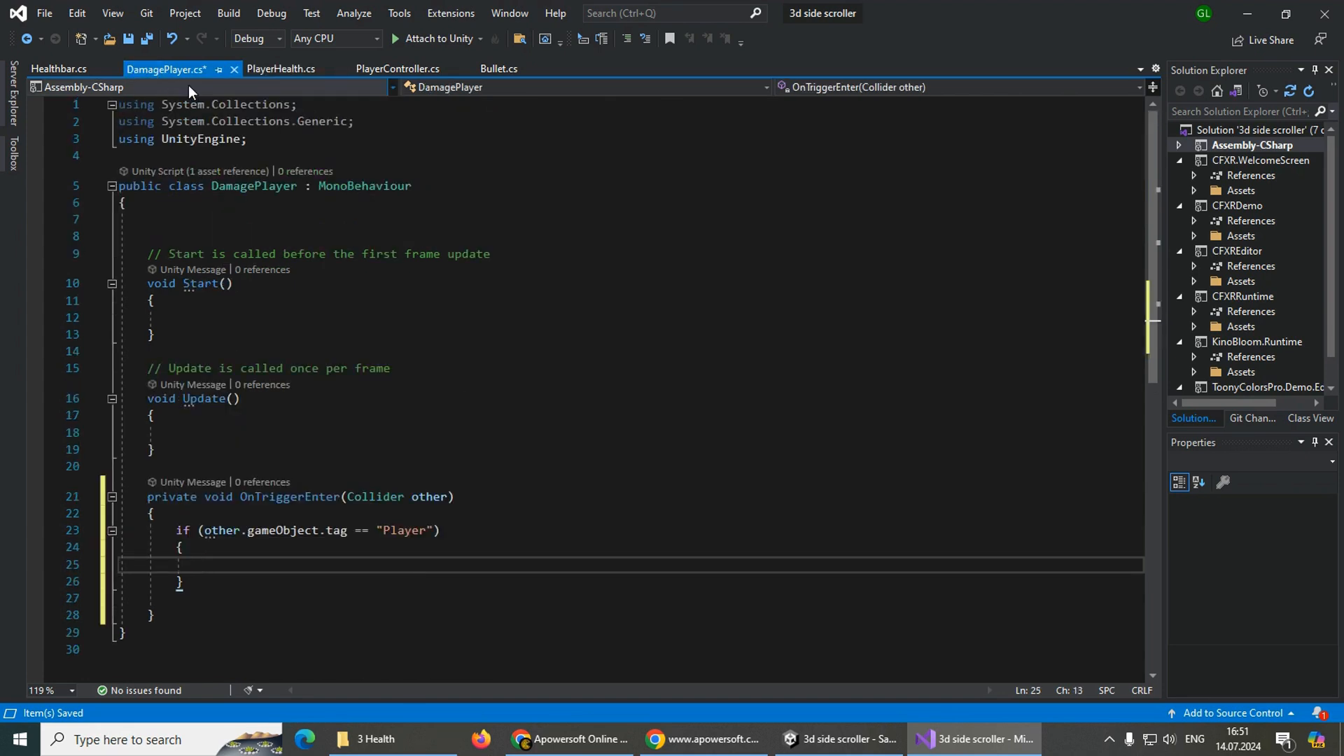
pyautogui.write('dealda')
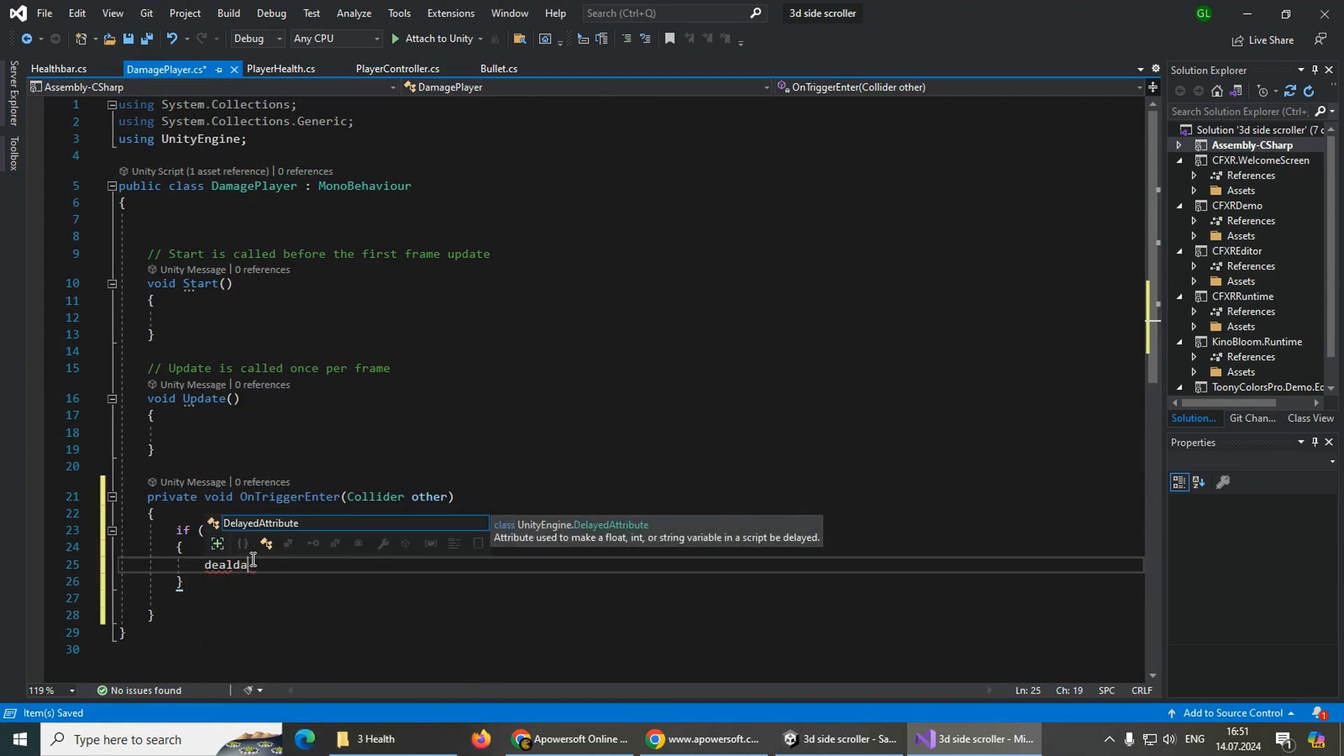
pyautogui.press('BackSpace')
pyautogui.press('BackSpace')
pyautogui.press('BackSpace')
pyautogui.press('BackSpace')
pyautogui.press('BackSpace')
pyautogui.press('BackSpace')
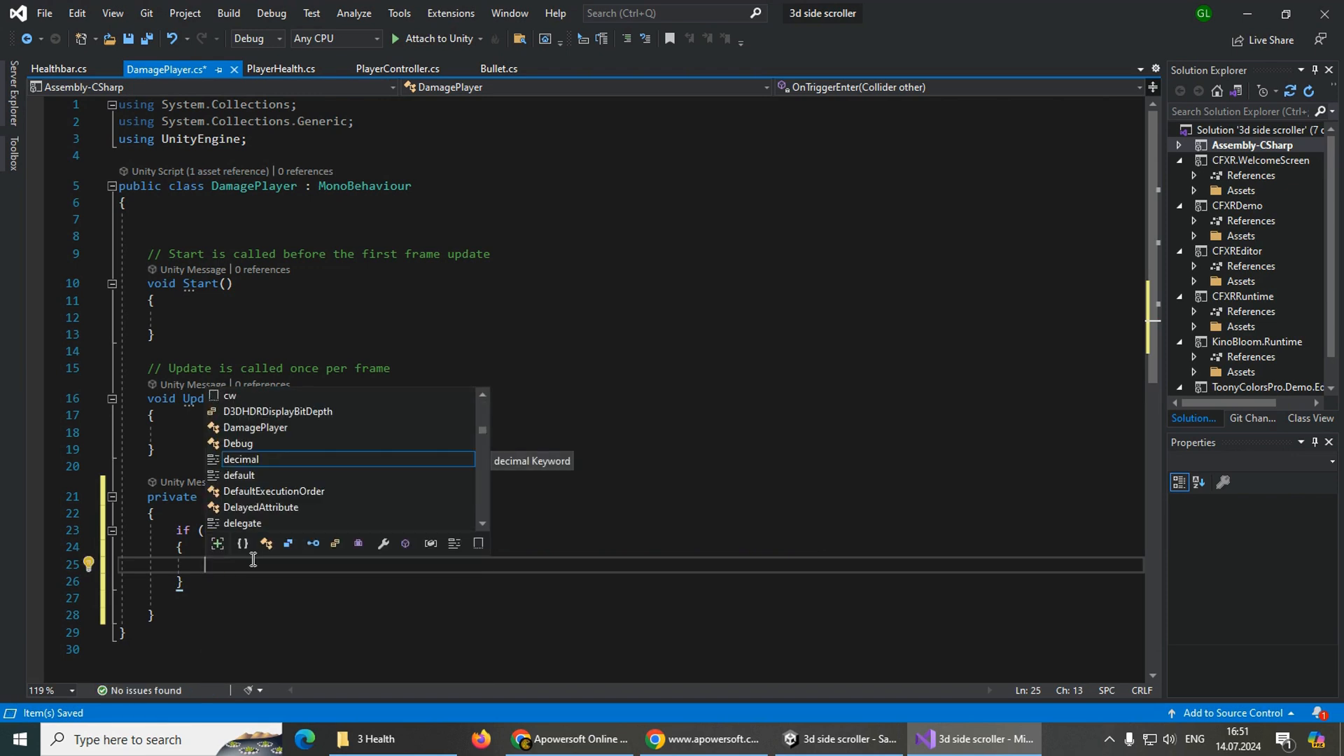
# - Inside the if block, declare PlayerHealth playerHealth = other.gameObject.GetComponent<PlayerHealth>();
pyautogui.write('play')
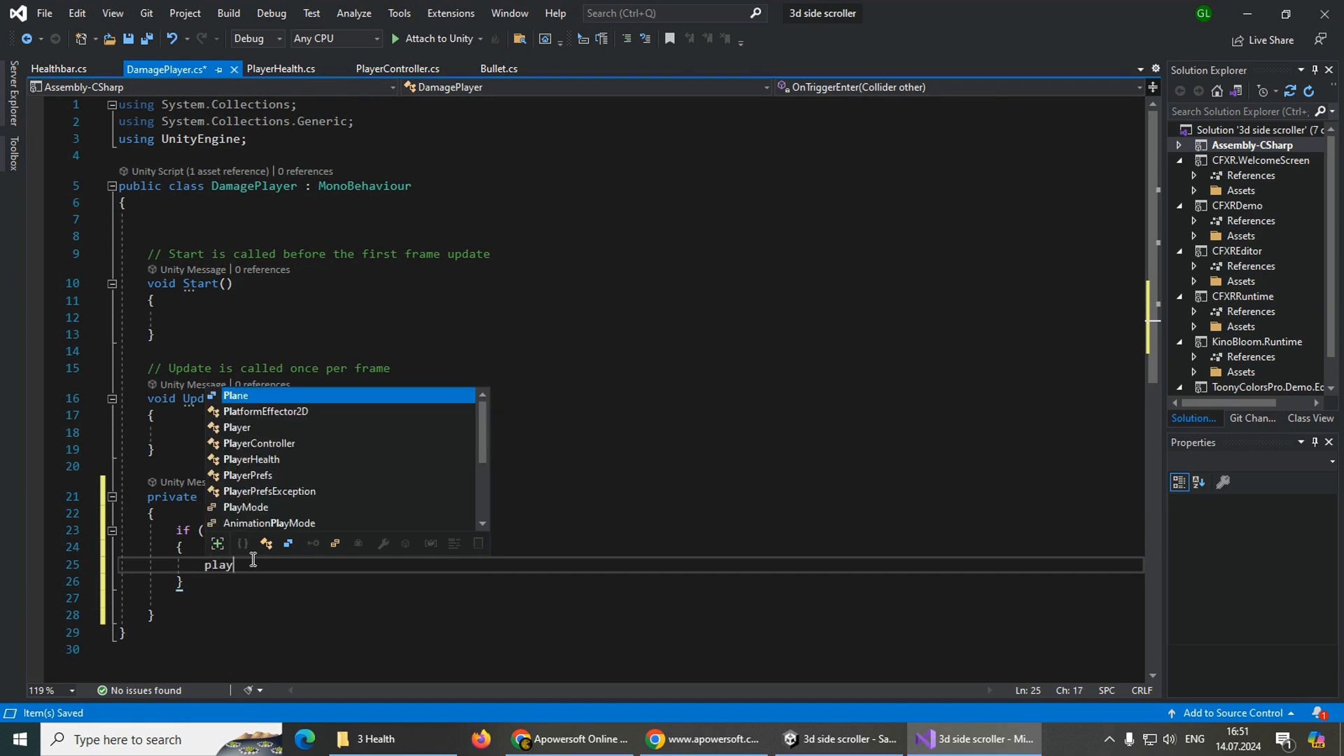
pyautogui.press('Down')
pyautogui.press('Down')
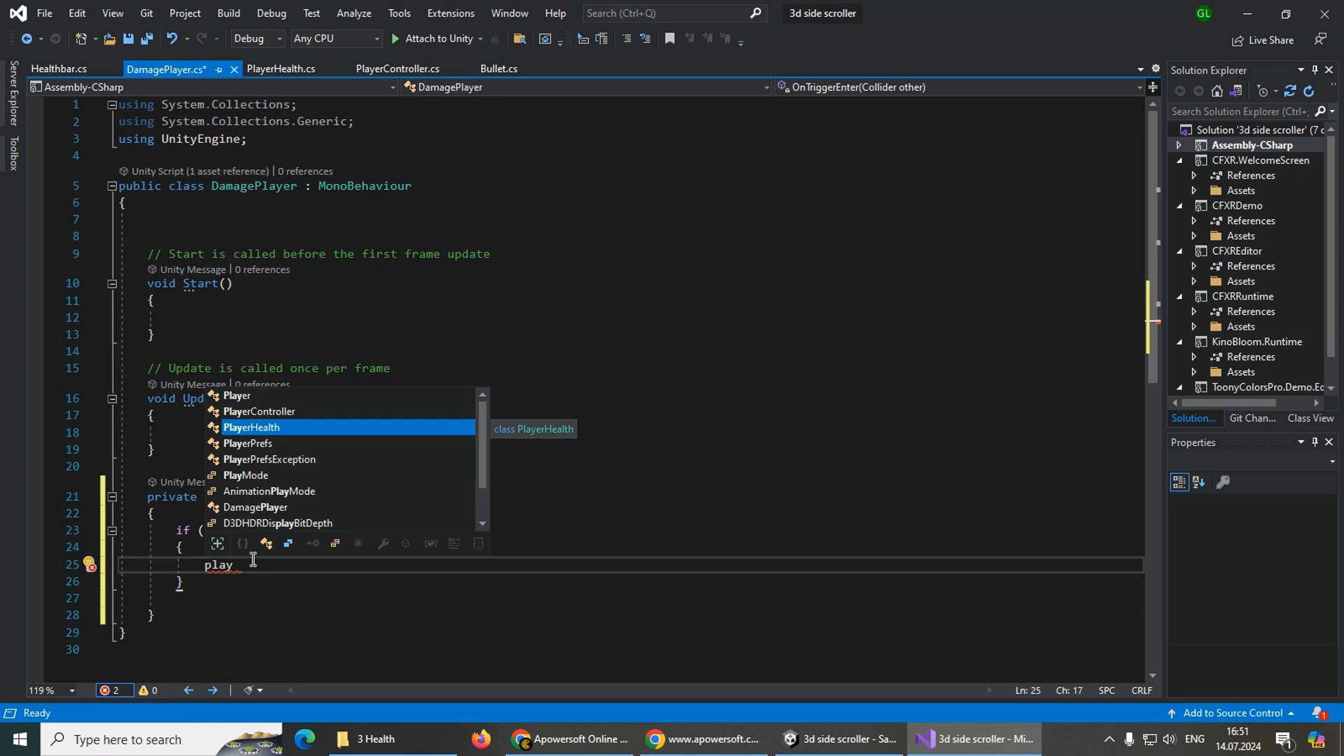
pyautogui.write('playerHealth')
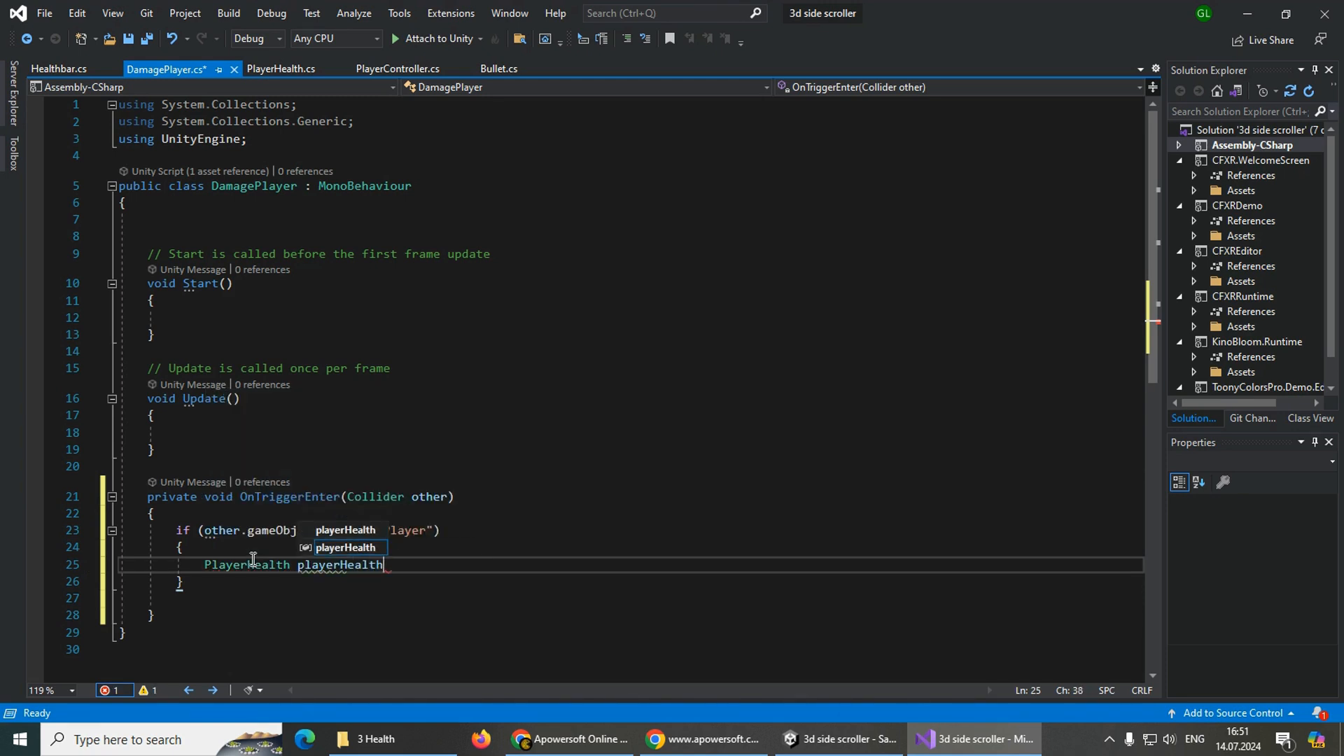
pyautogui.write('=')
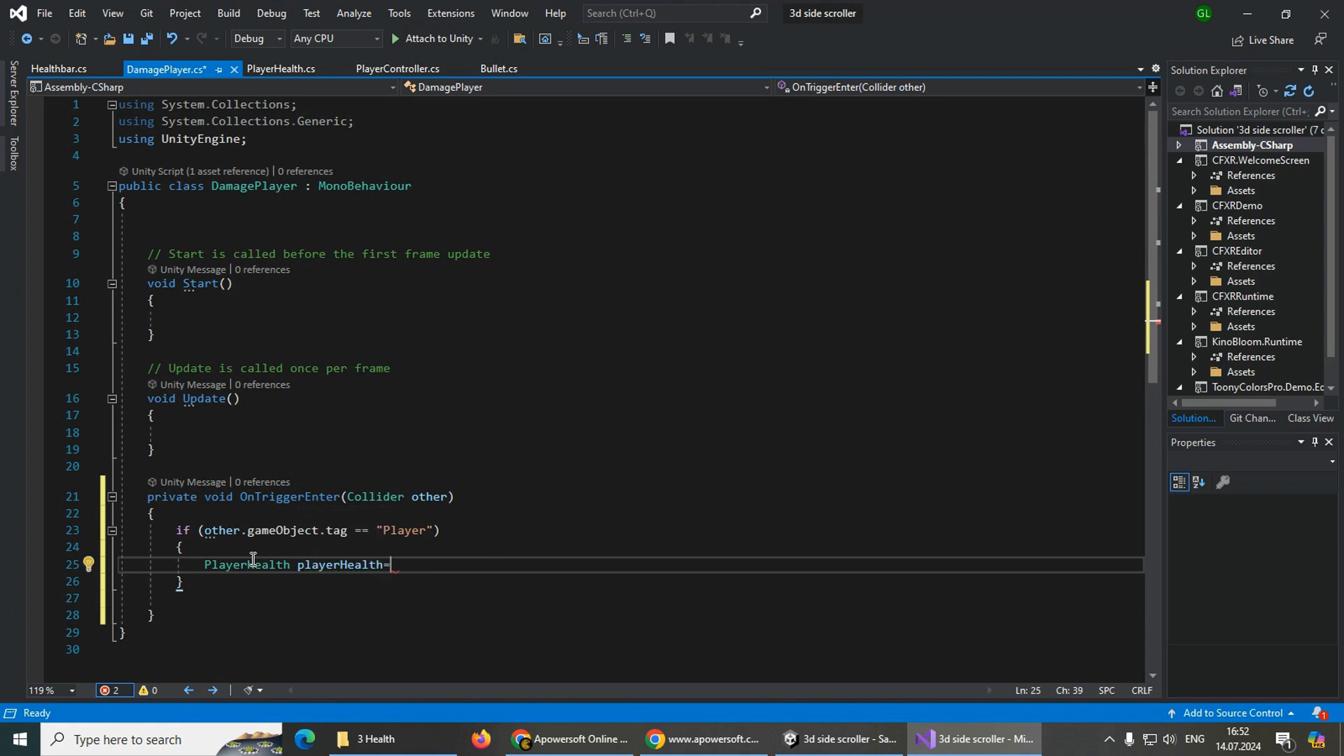
pyautogui.write('o')
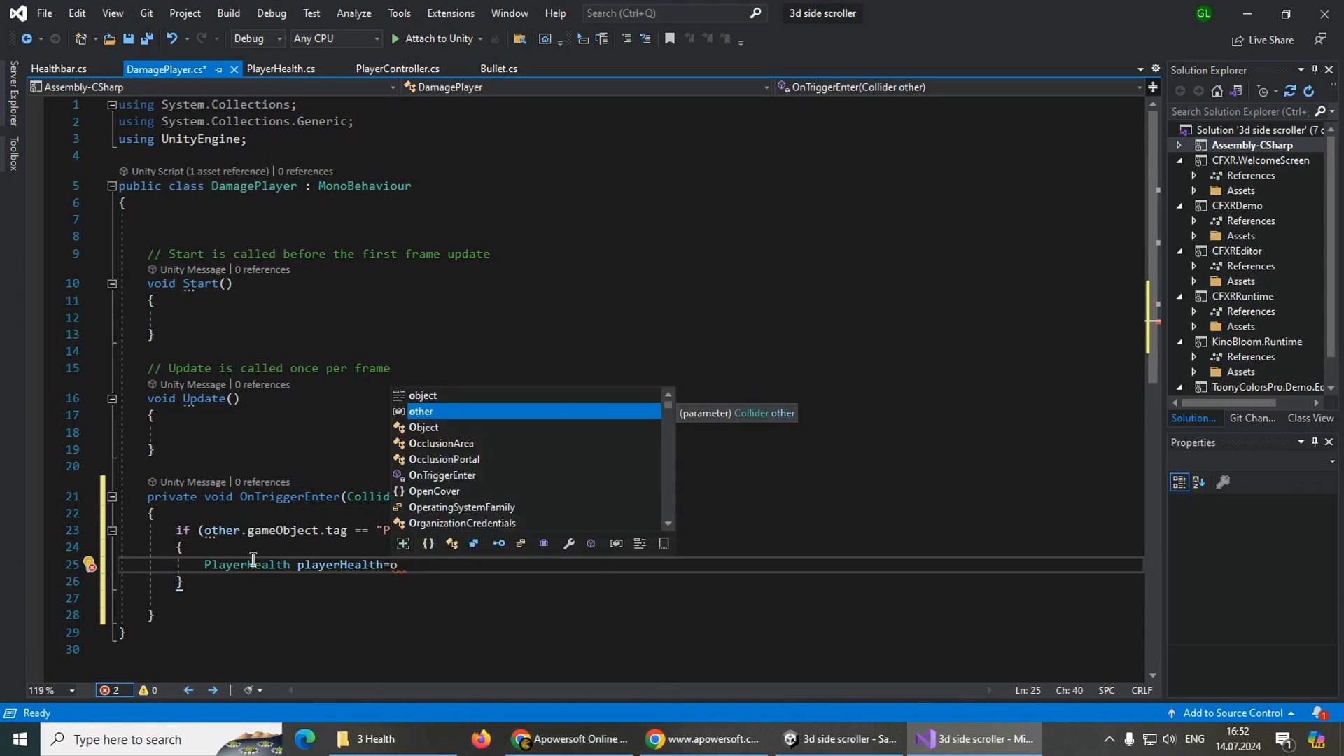
pyautogui.press('Tab')
pyautogui.write('.gameObject.')
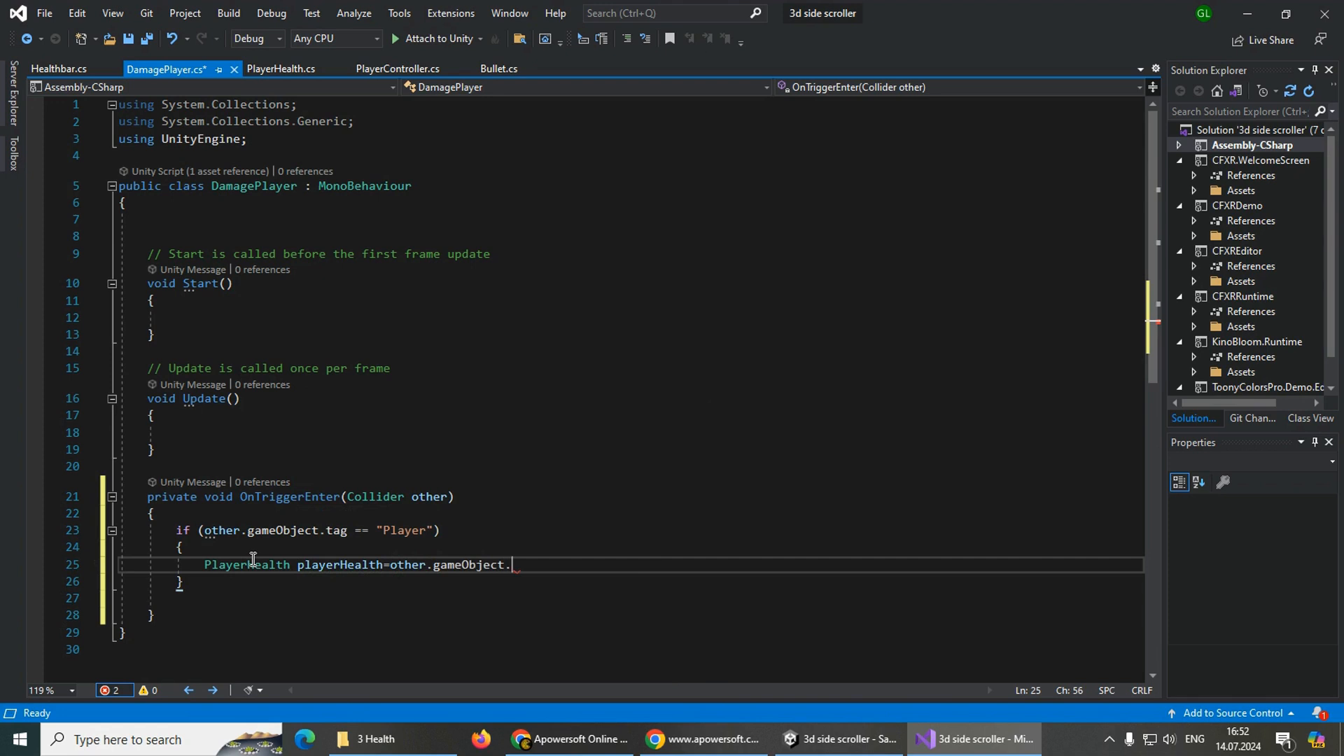
pyautogui.write('get')
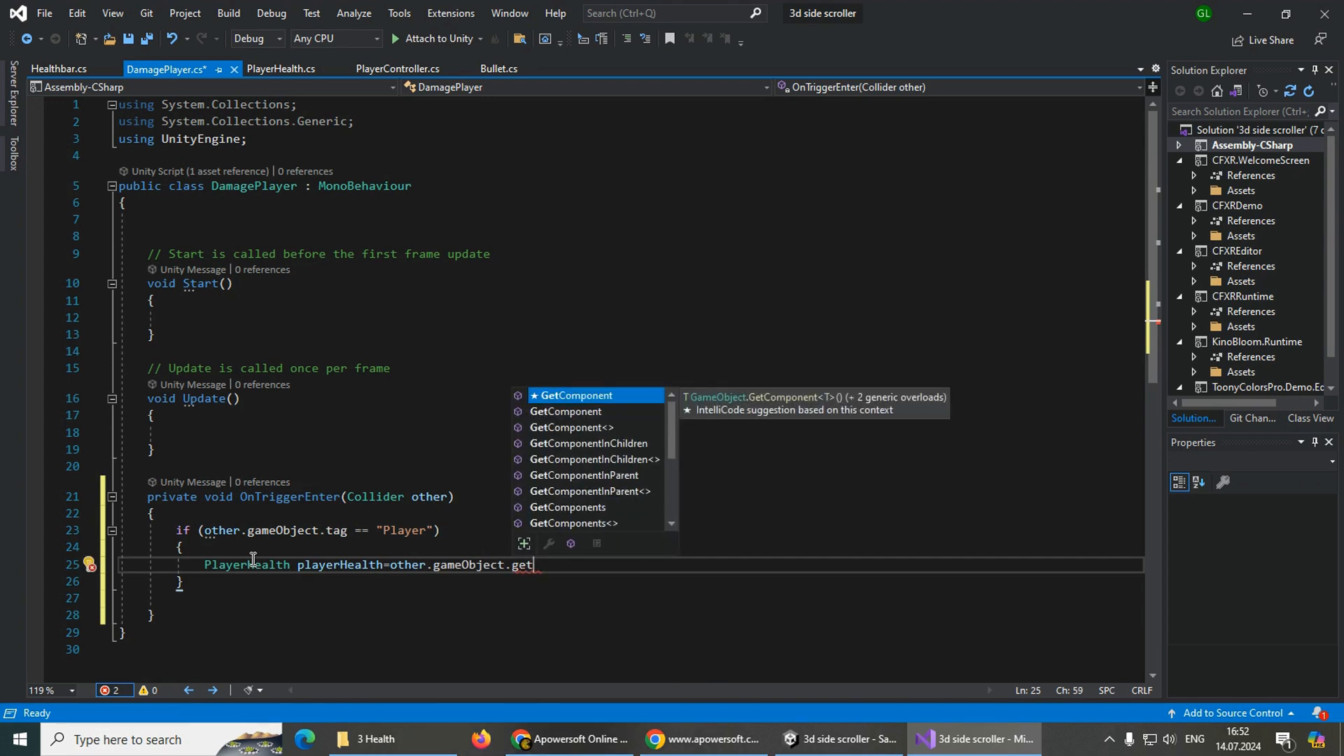
pyautogui.press('Tab')
pyautogui.write('<p')
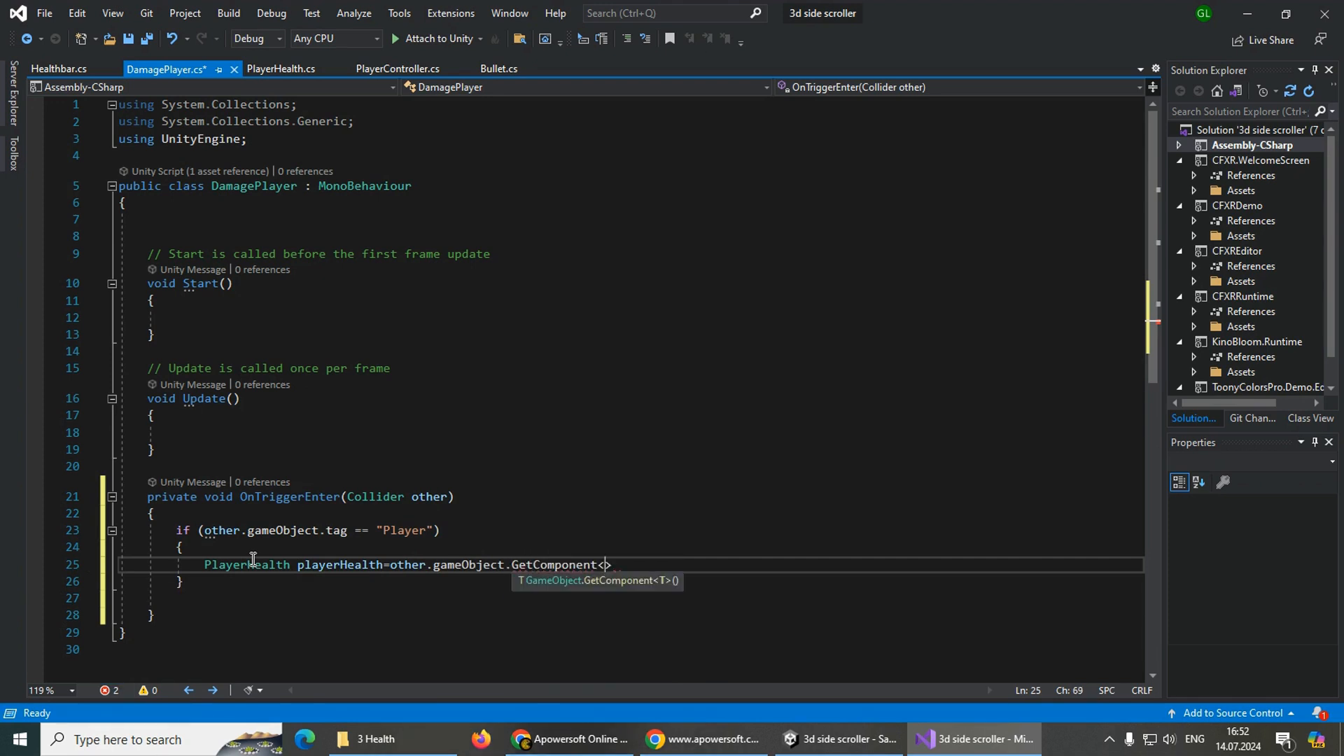
pyautogui.write('layerh')
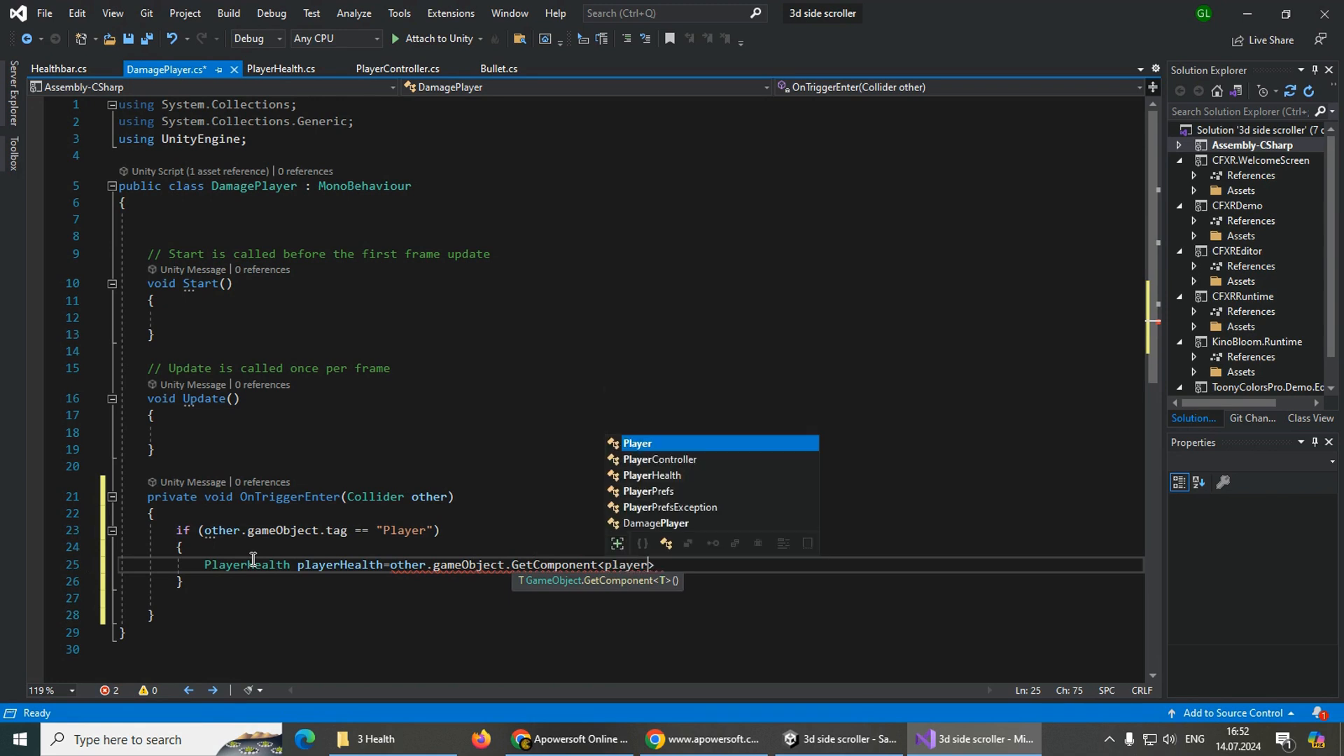
pyautogui.press('Tab')
pyautogui.write('>()')
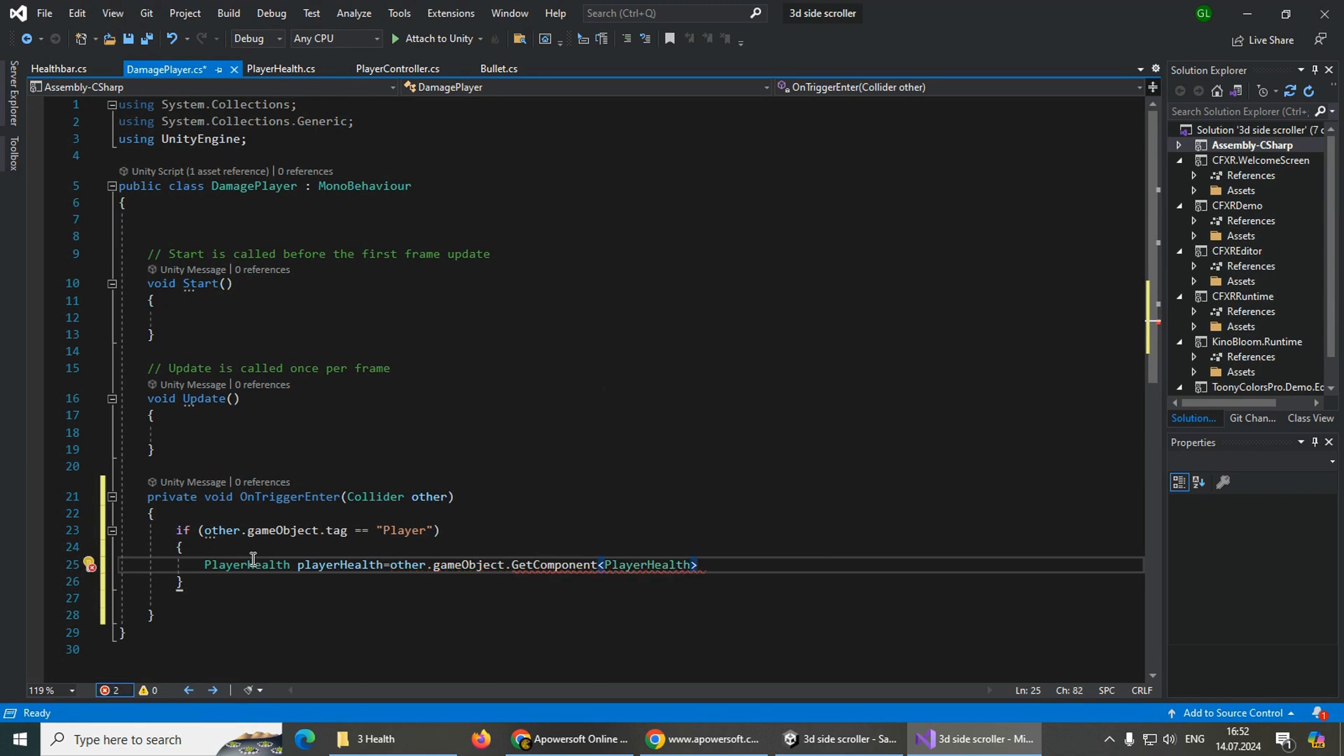
pyautogui.write(';')
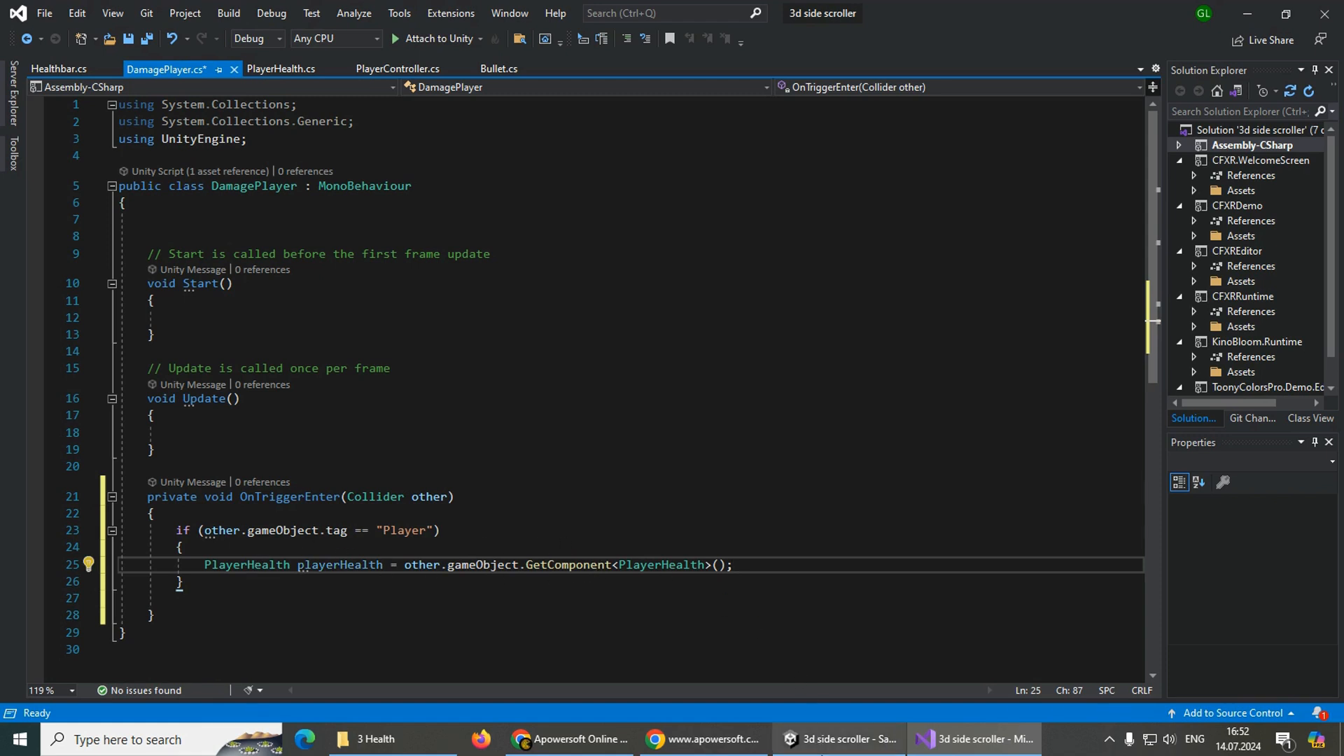
# - Compare the Player Health component on Soldier_demo in Unity with the playerHealth variable in the DamagePlayer script
pyautogui.click(836, 739)
pyautogui.scroll(-3, 1183, 547)
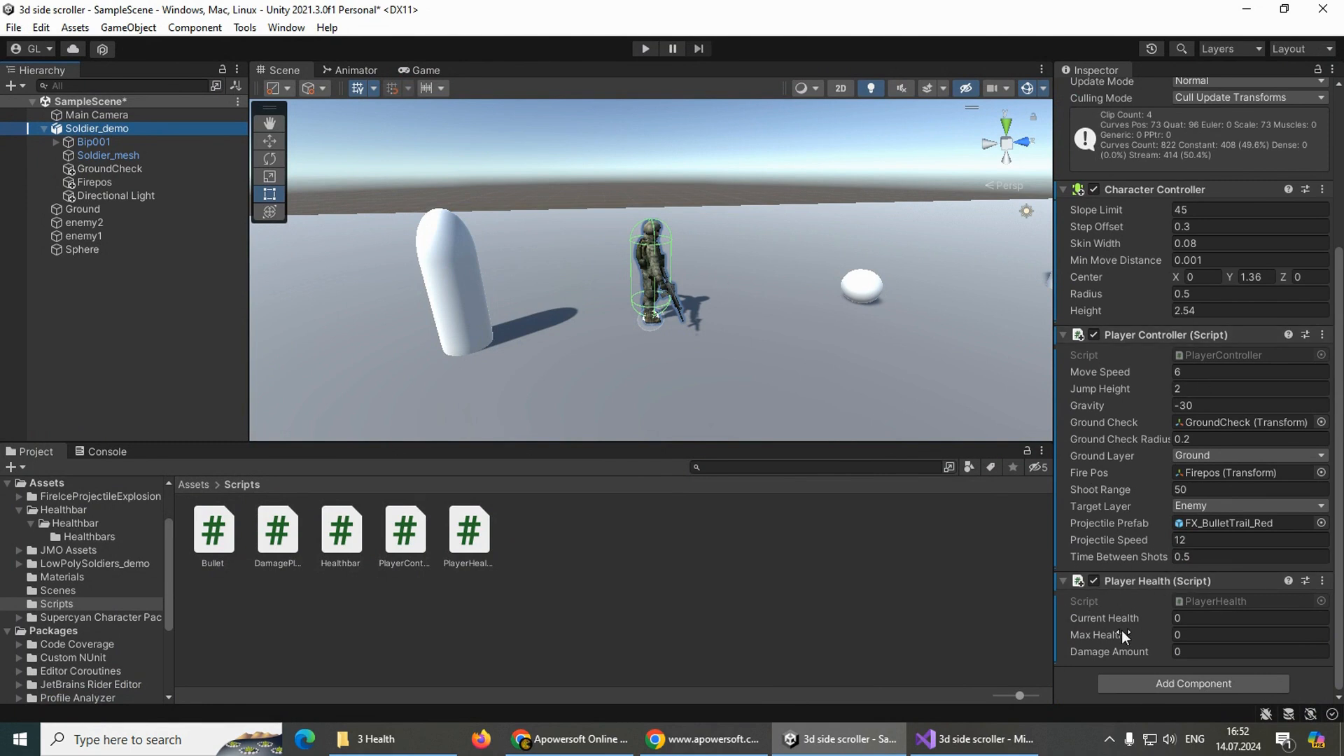
pyautogui.click(1004, 740)
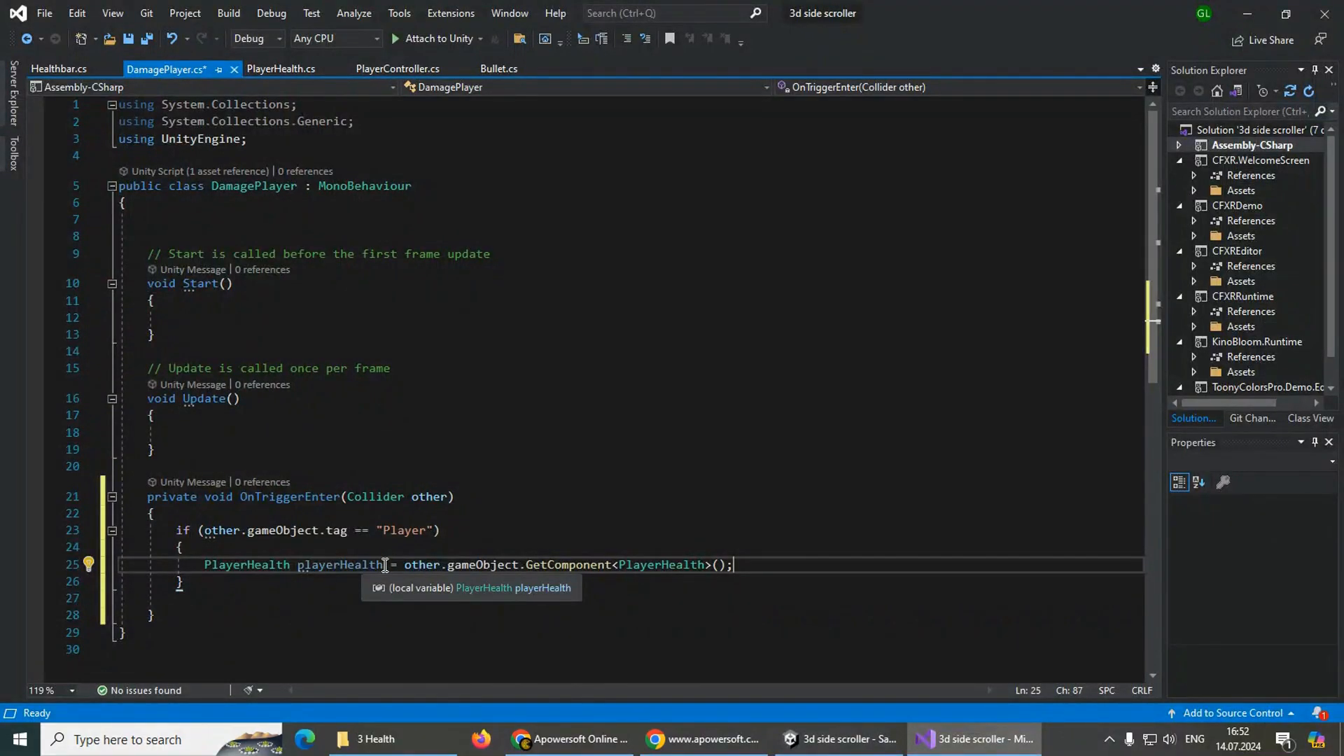
pyautogui.moveTo(384, 565); pyautogui.dragTo(298, 572)
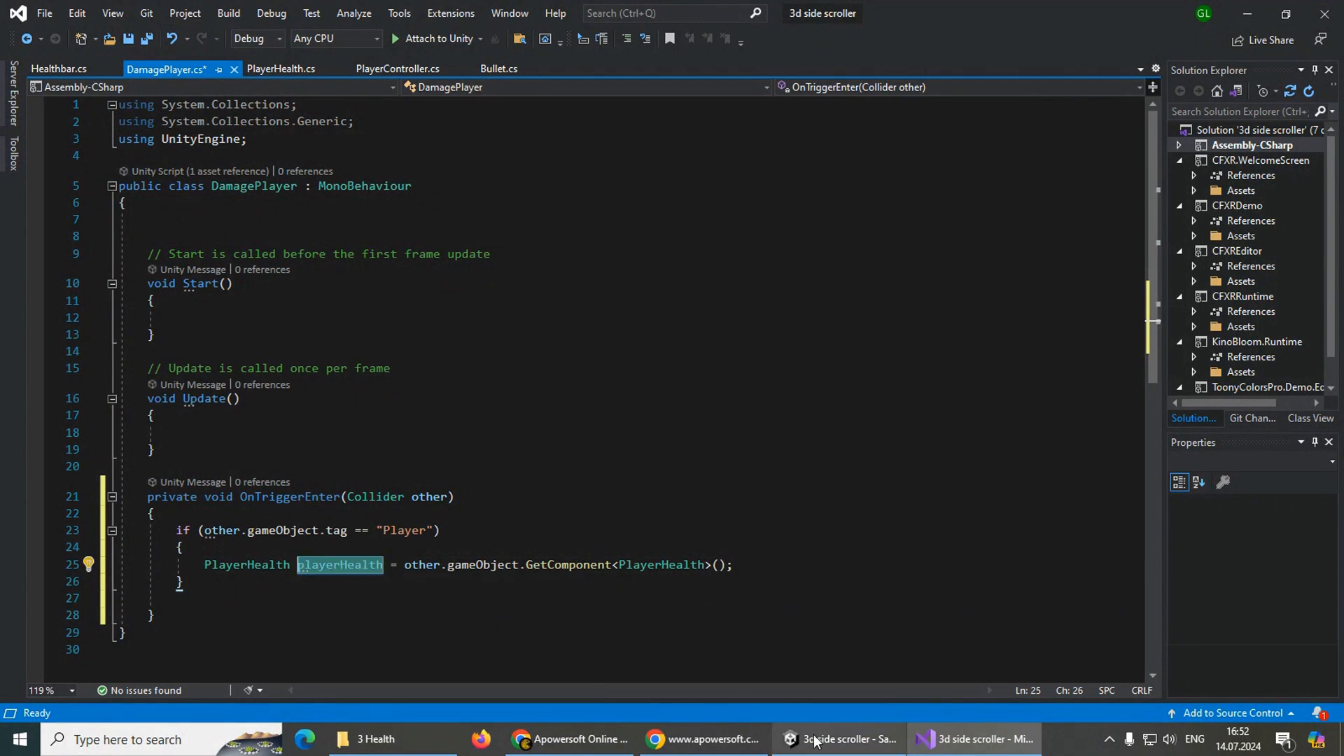
pyautogui.click(836, 739)
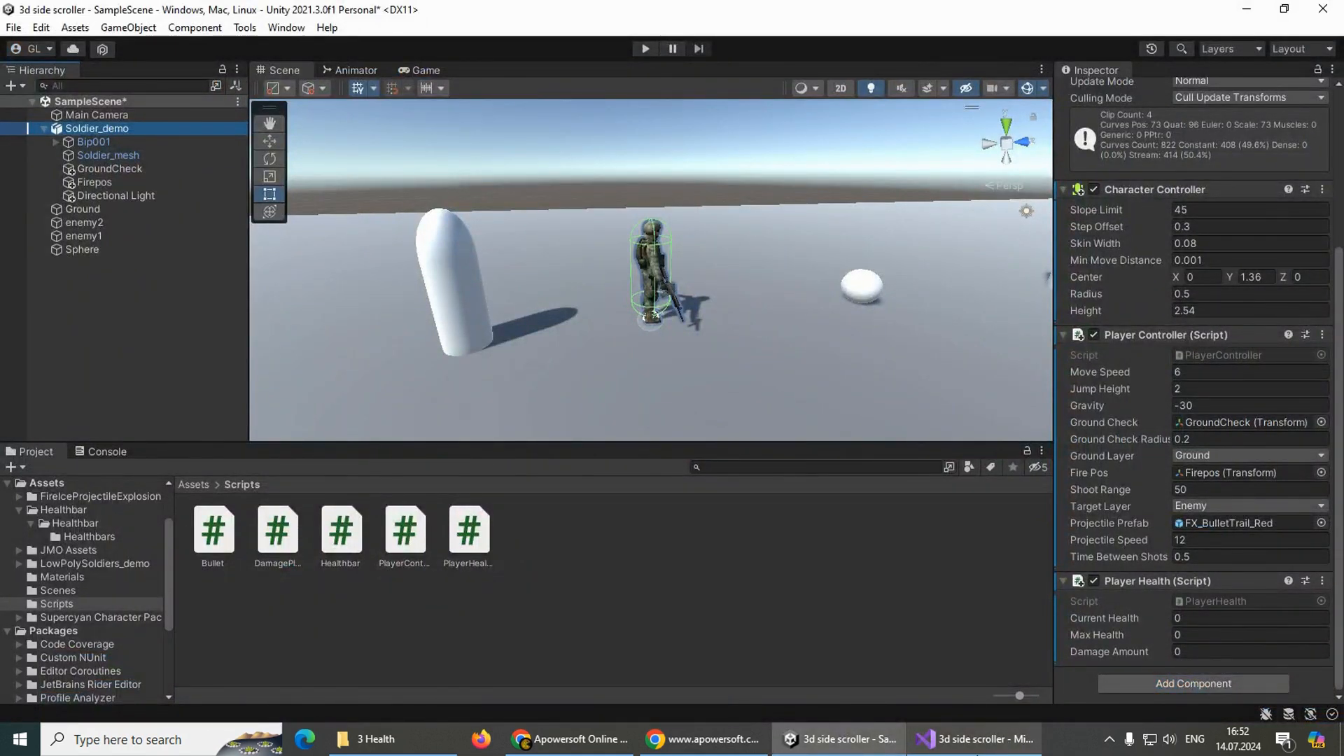
# - In Visual Studio, add playerHealth.DealDamage(); below the playerHealth declaration, save the DamagePlayer script and return to Unity
pyautogui.click(977, 739)
pyautogui.click(756, 564)
pyautogui.press('Return')
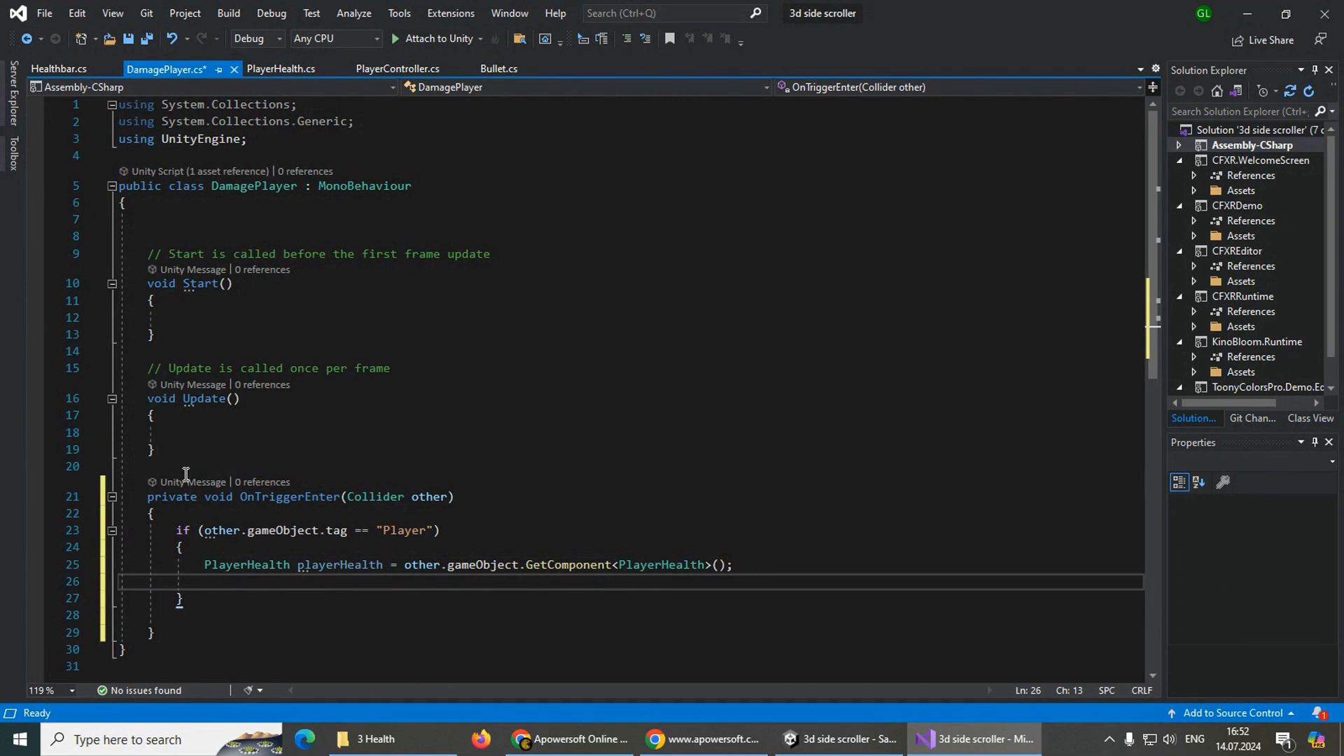
pyautogui.write('playerHealth.')
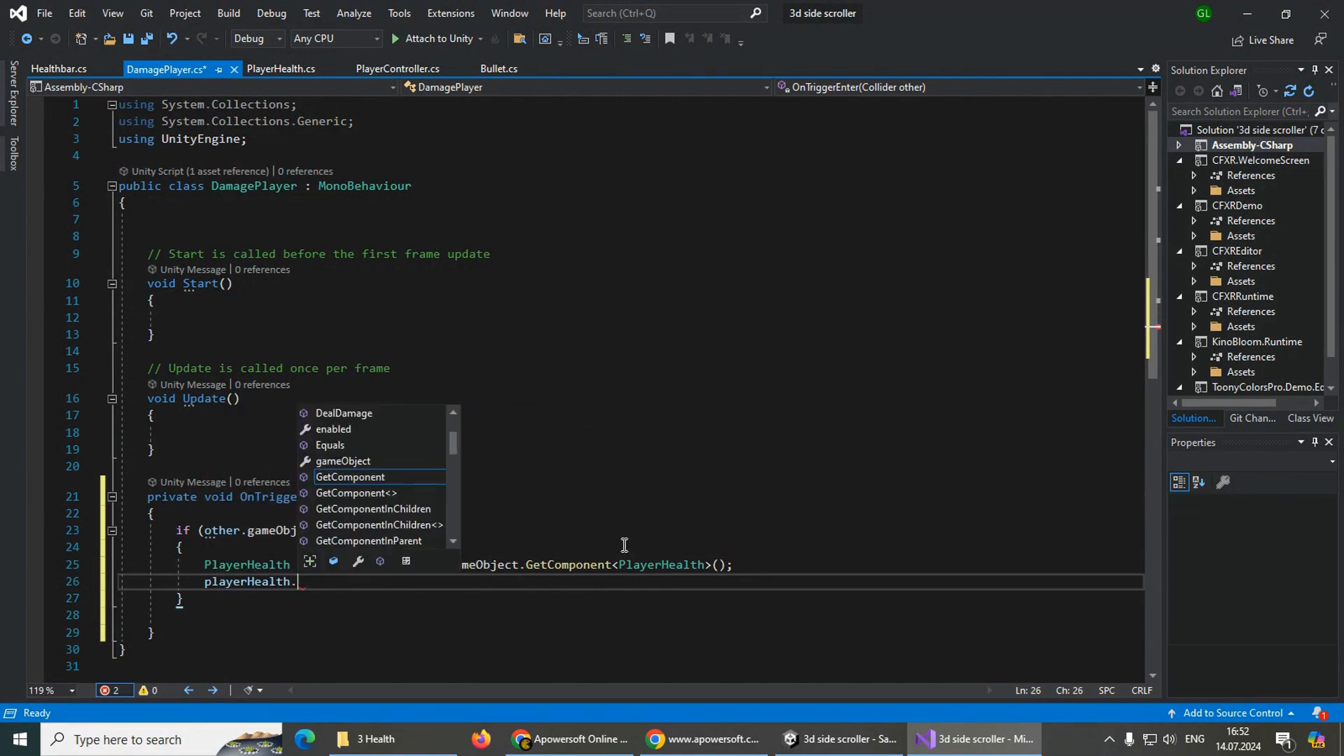
pyautogui.write('DealDamage();')
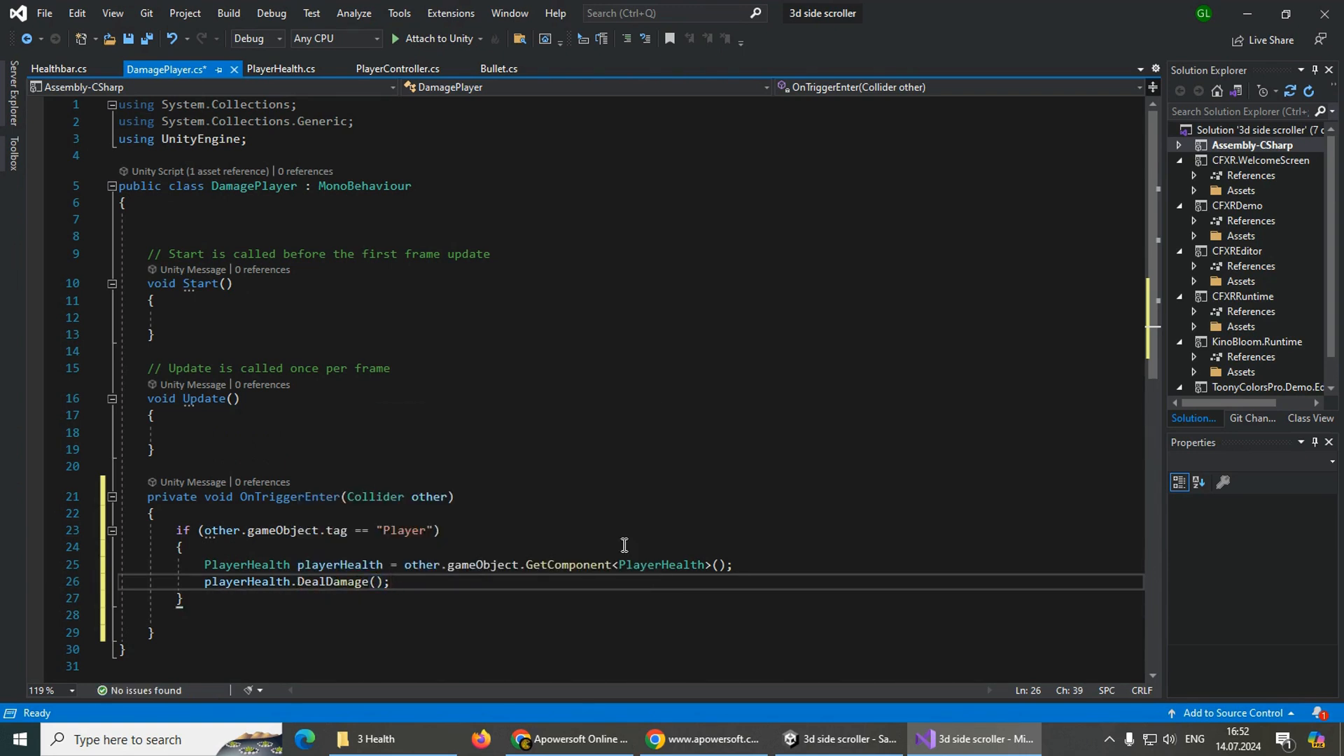
pyautogui.hotkey('ctrl', 's')
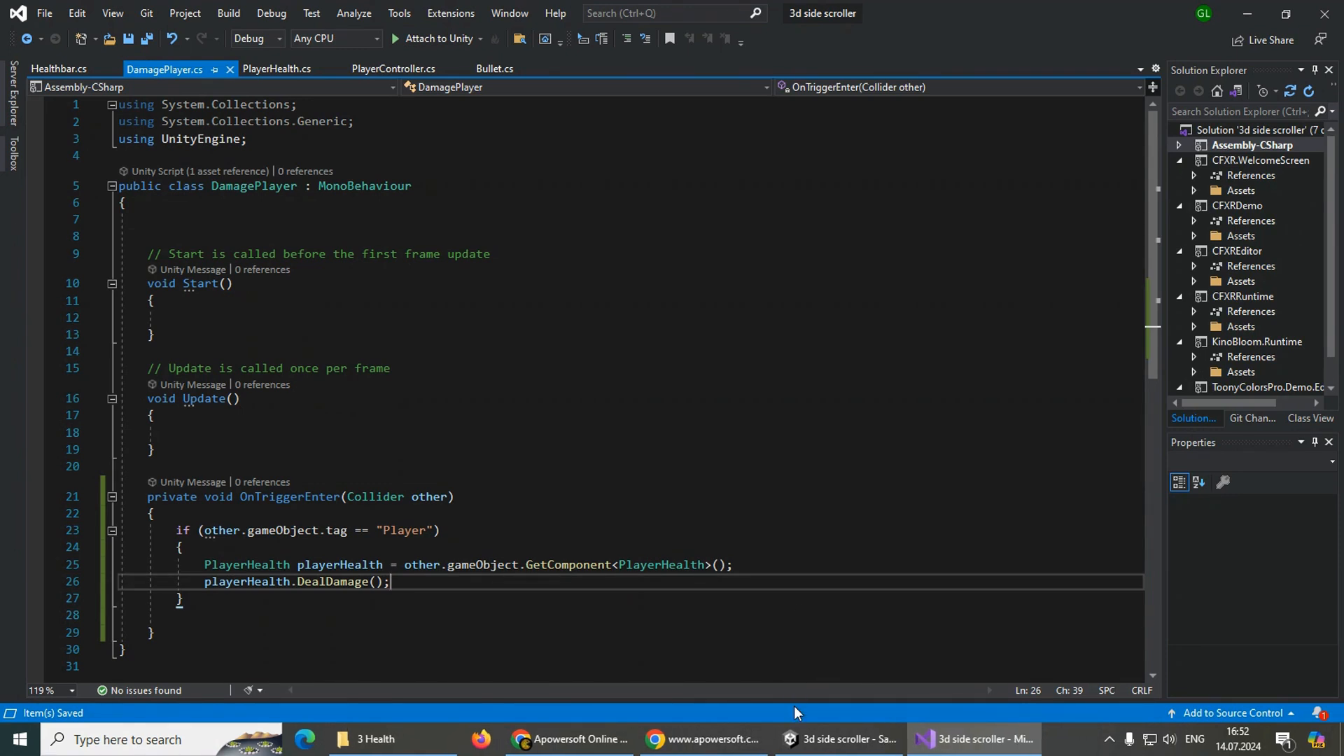
pyautogui.click(805, 738)
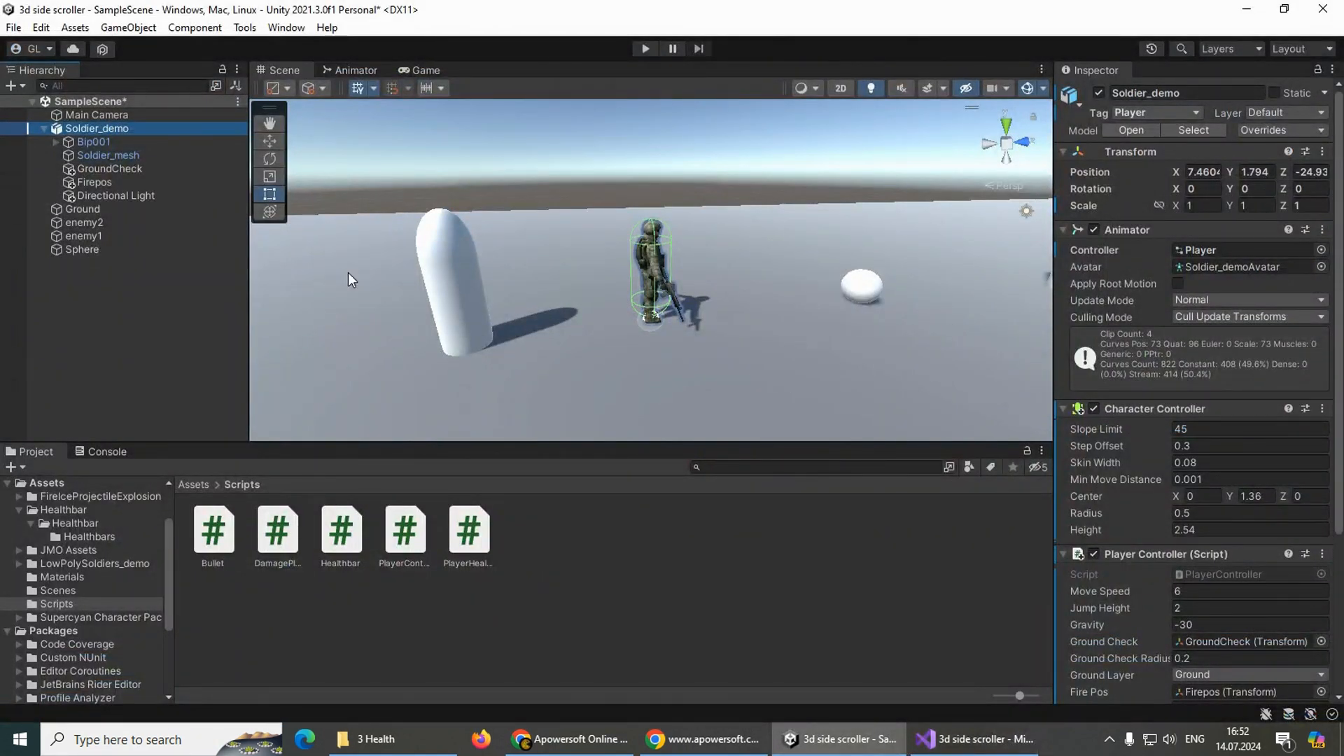
# - Set Max Health to 5 and Damage Amount to 1 in the Player Health script on Soldier_demo
pyautogui.scroll(-5, 1333, 527)
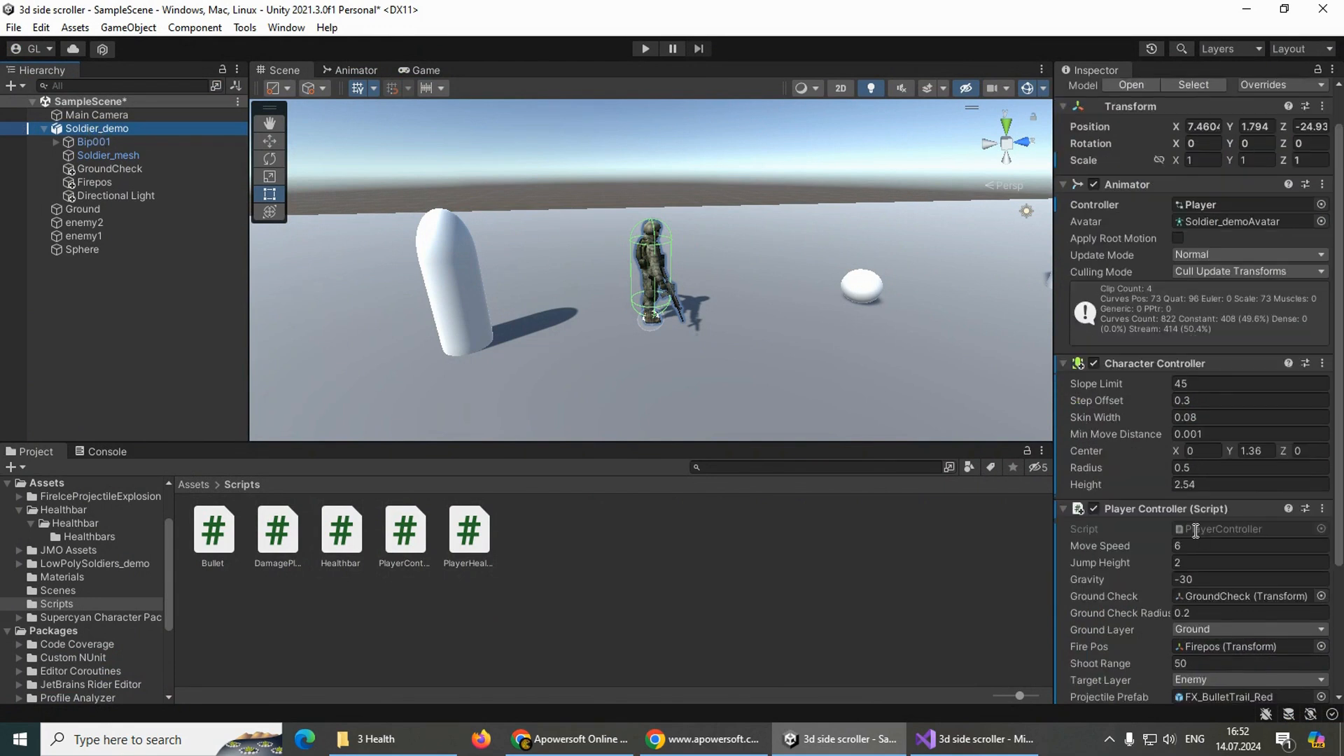
pyautogui.click(1192, 636)
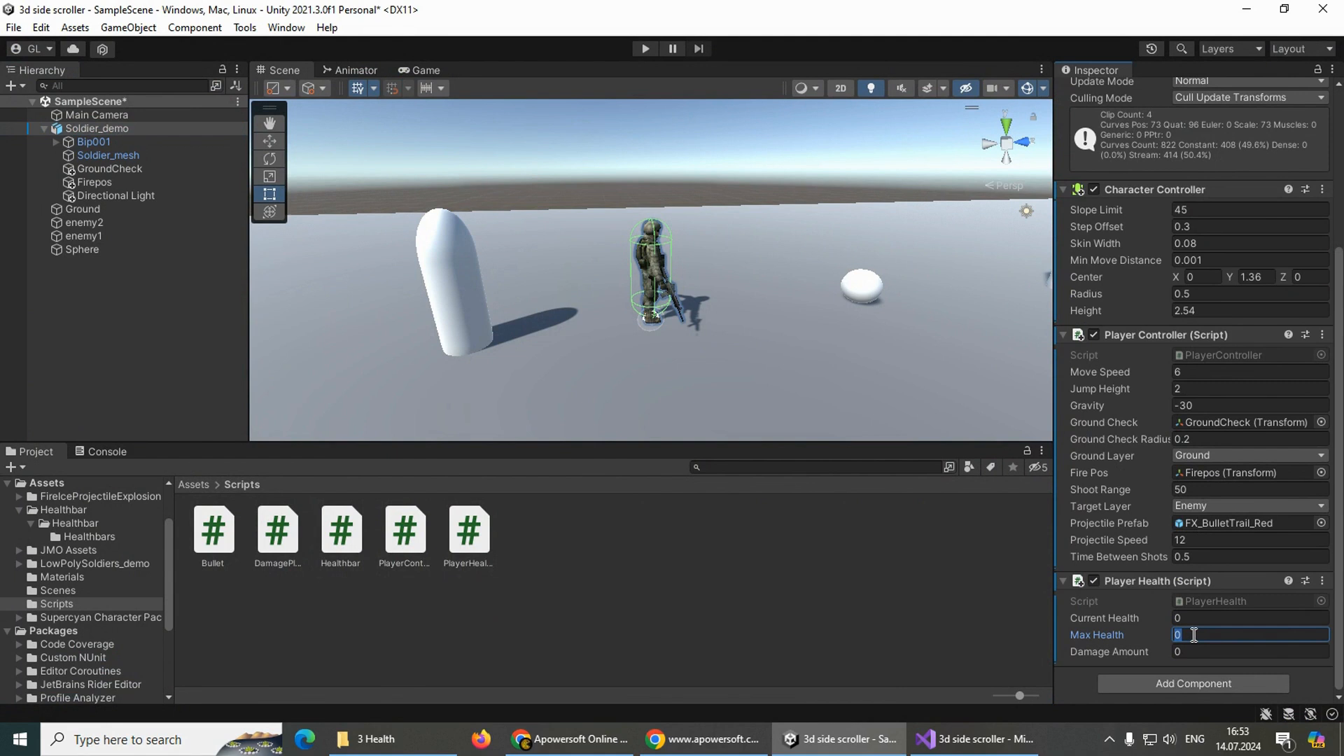
pyautogui.click(1188, 652)
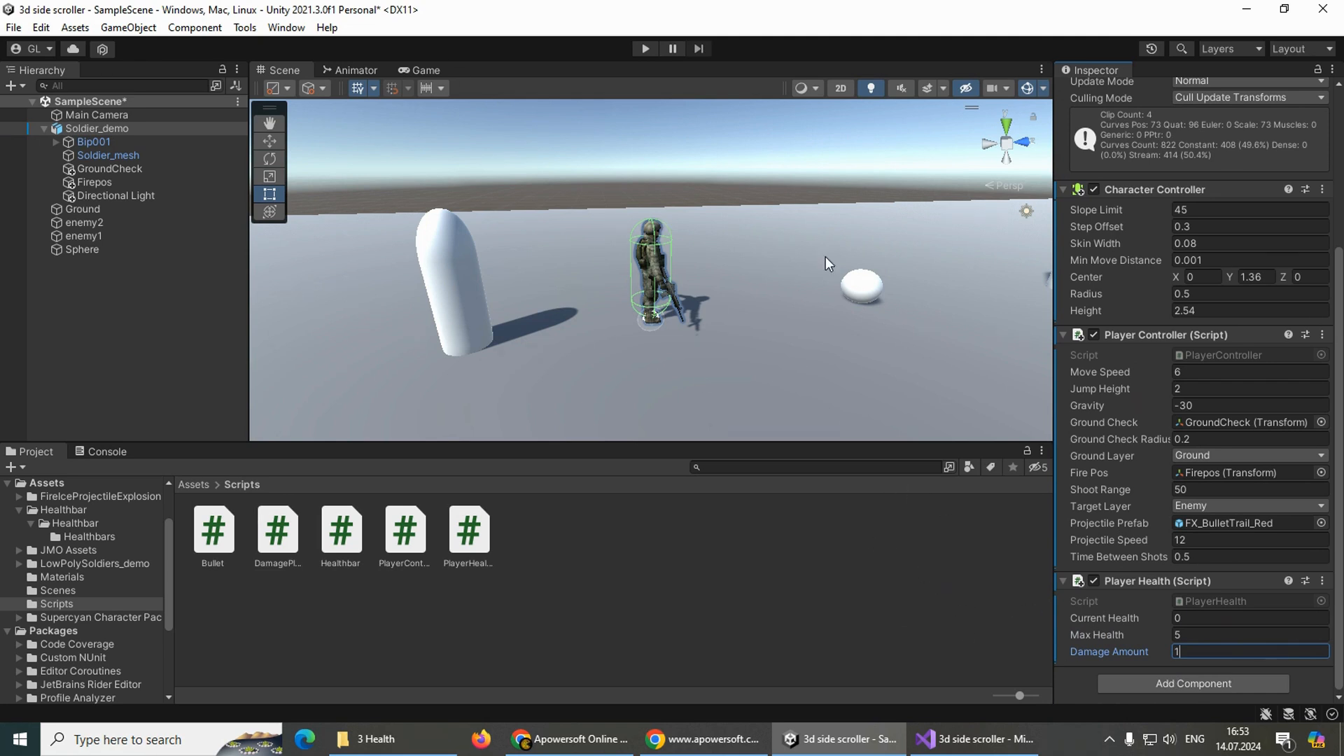
# - Playtest the scene by walking the soldier back and forth through the sphere while watching Current Health, and stop play mode
pyautogui.click(643, 47)
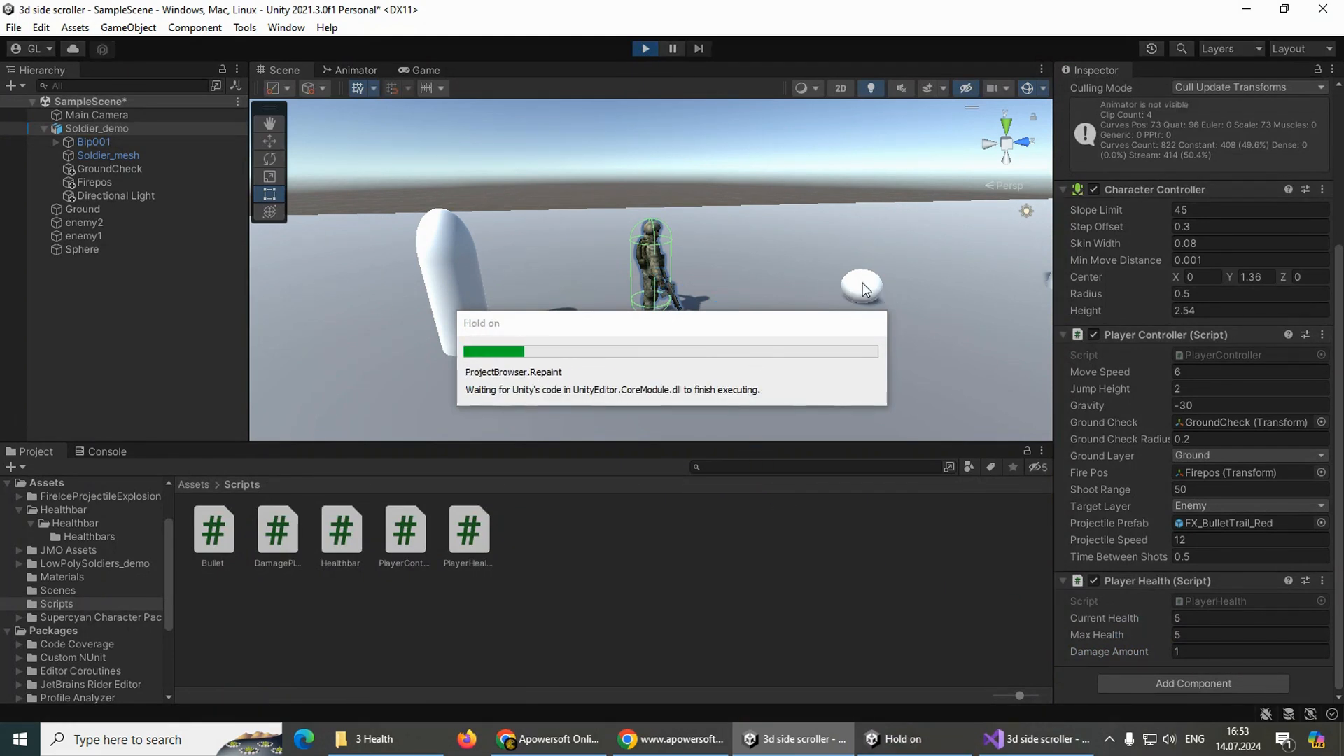
pyautogui.click(662, 307)
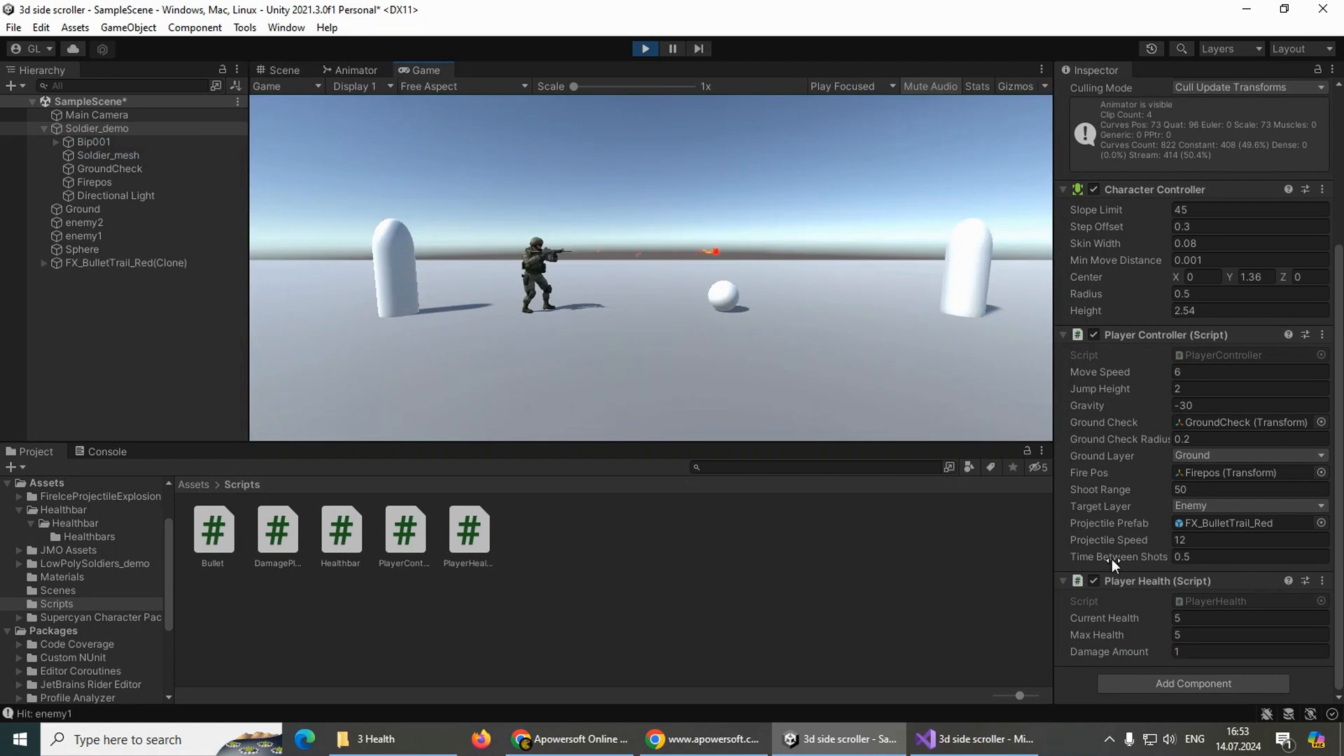
pyautogui.press('d')
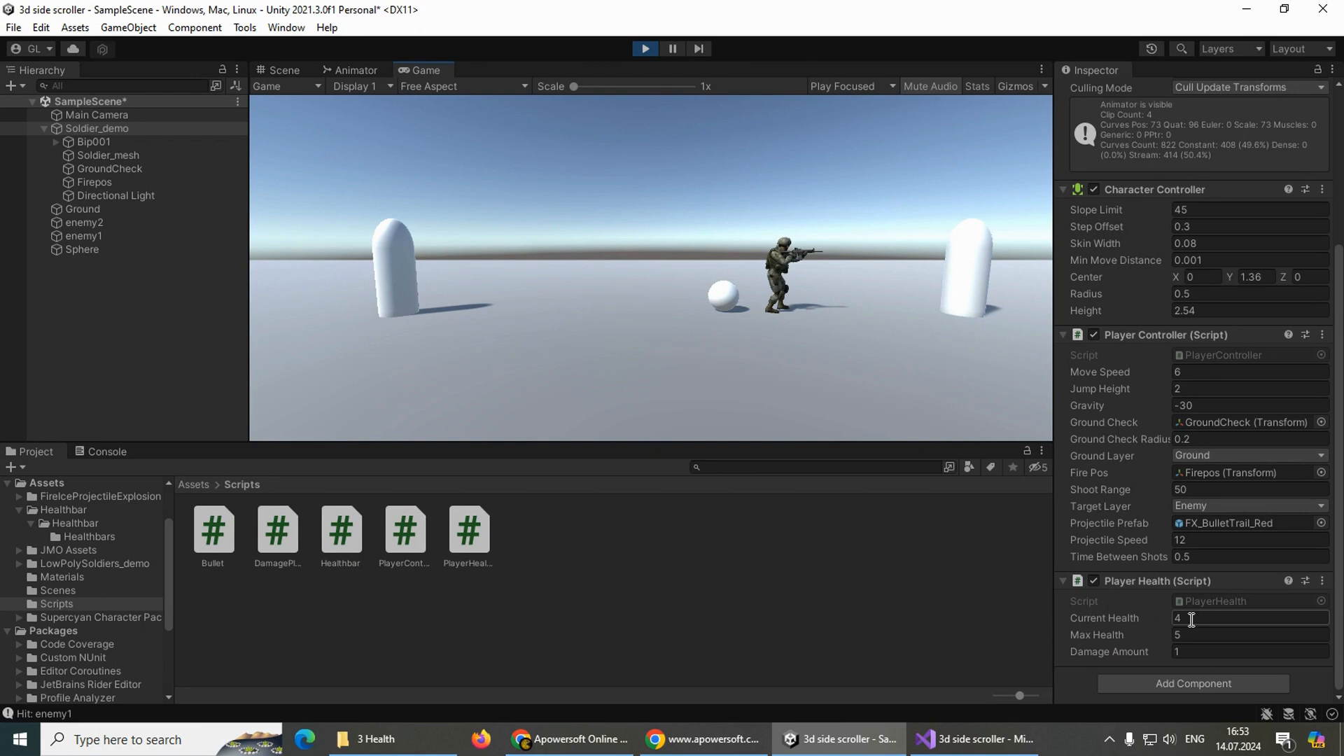
pyautogui.press('a')
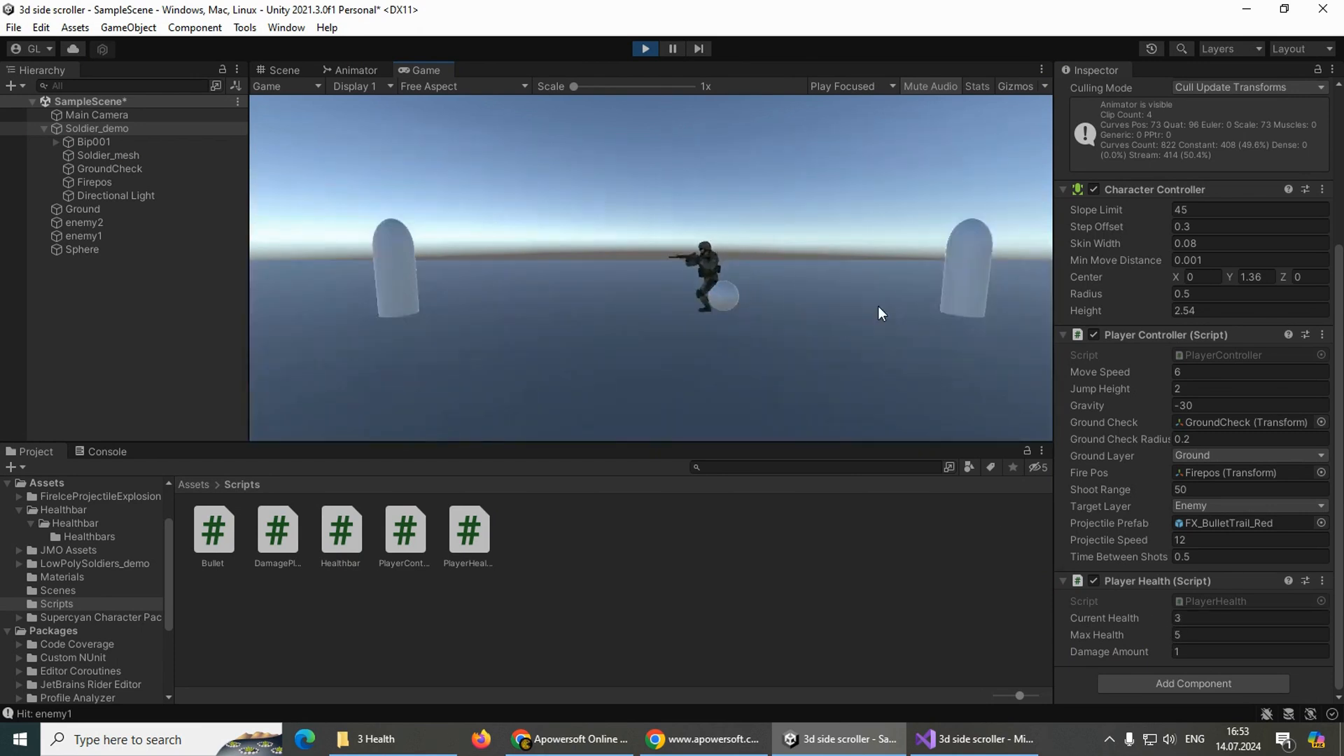
pyautogui.click(729, 291)
pyautogui.press('d')
pyautogui.press('a')
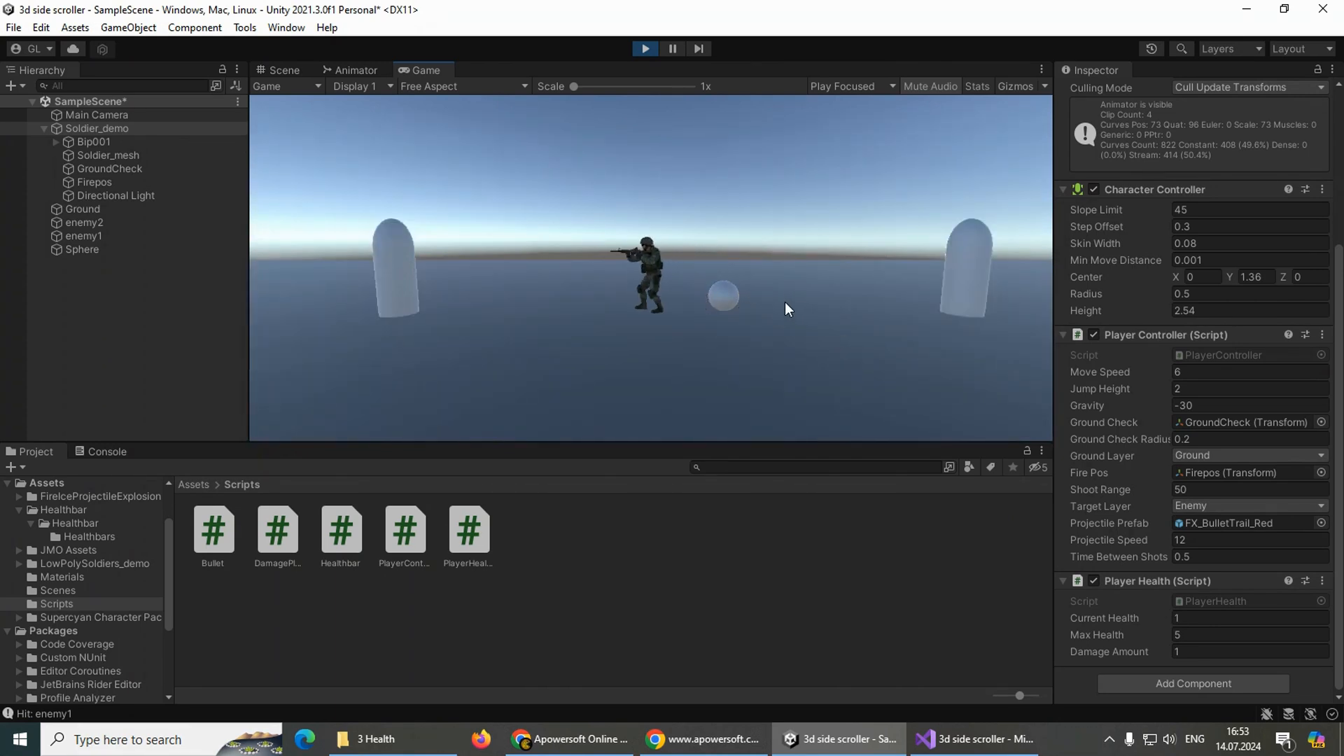
pyautogui.press('d')
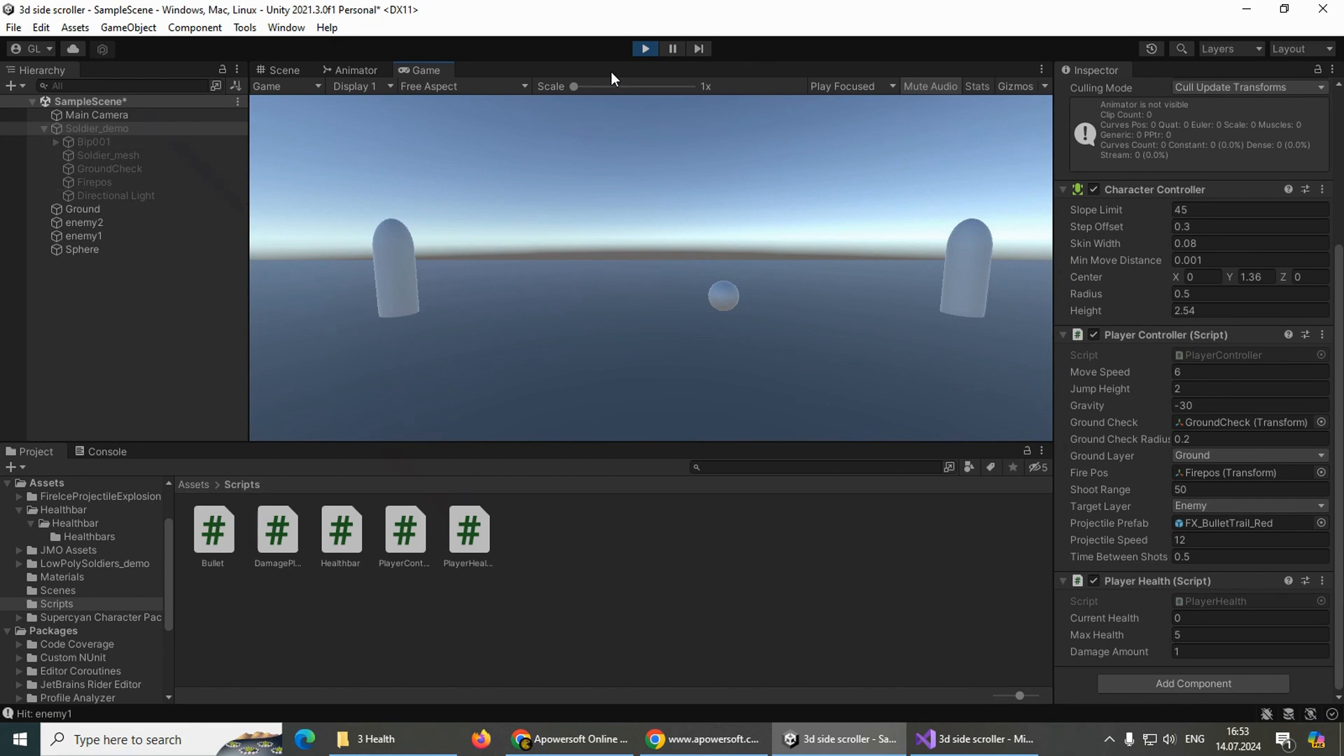
pyautogui.click(638, 49)
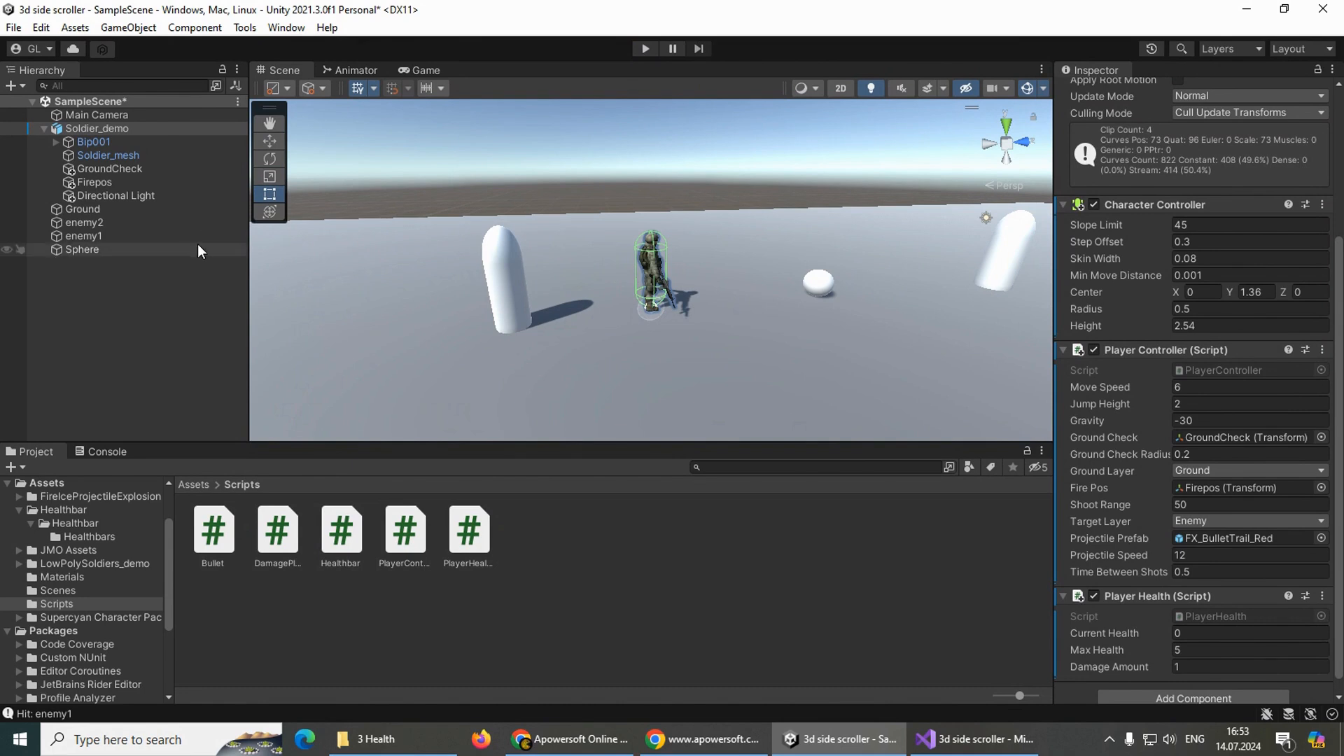
# - Save the scene and switch to the Game view
pyautogui.click(237, 102)
pyautogui.click(294, 133)
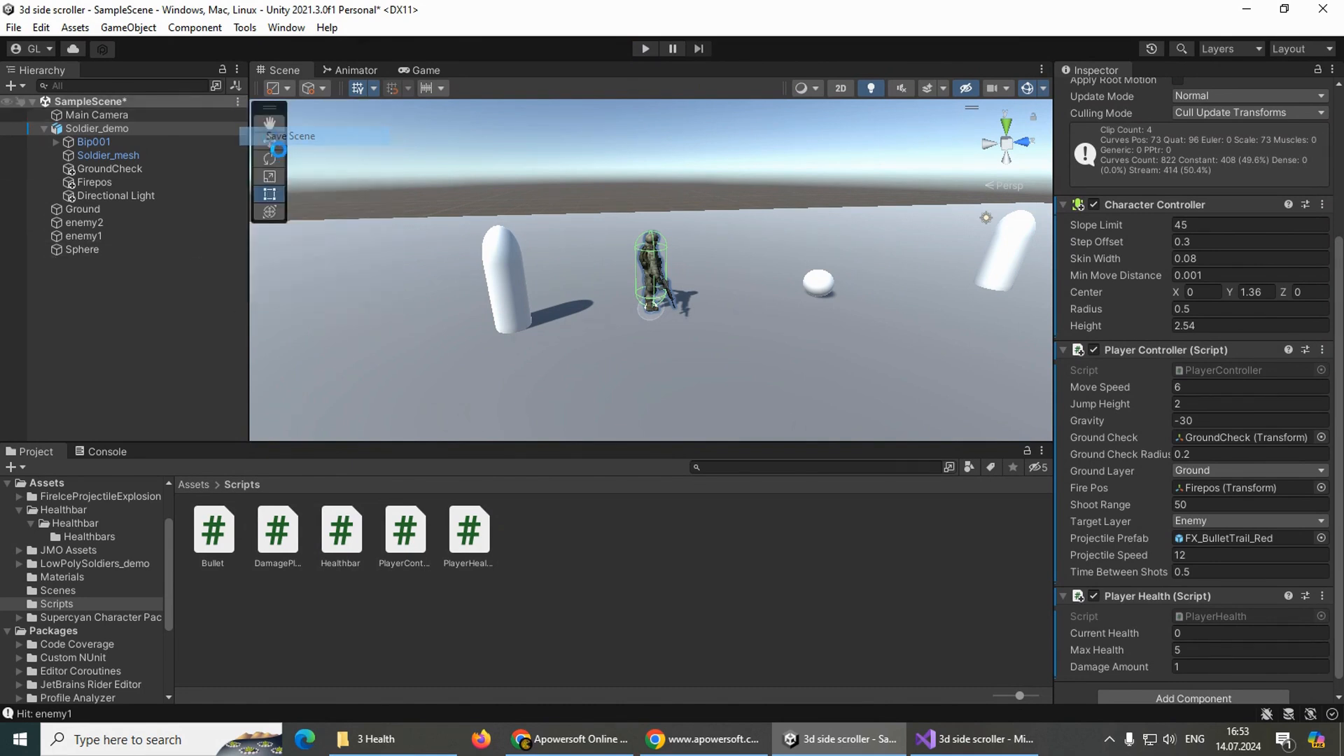
pyautogui.click(426, 70)
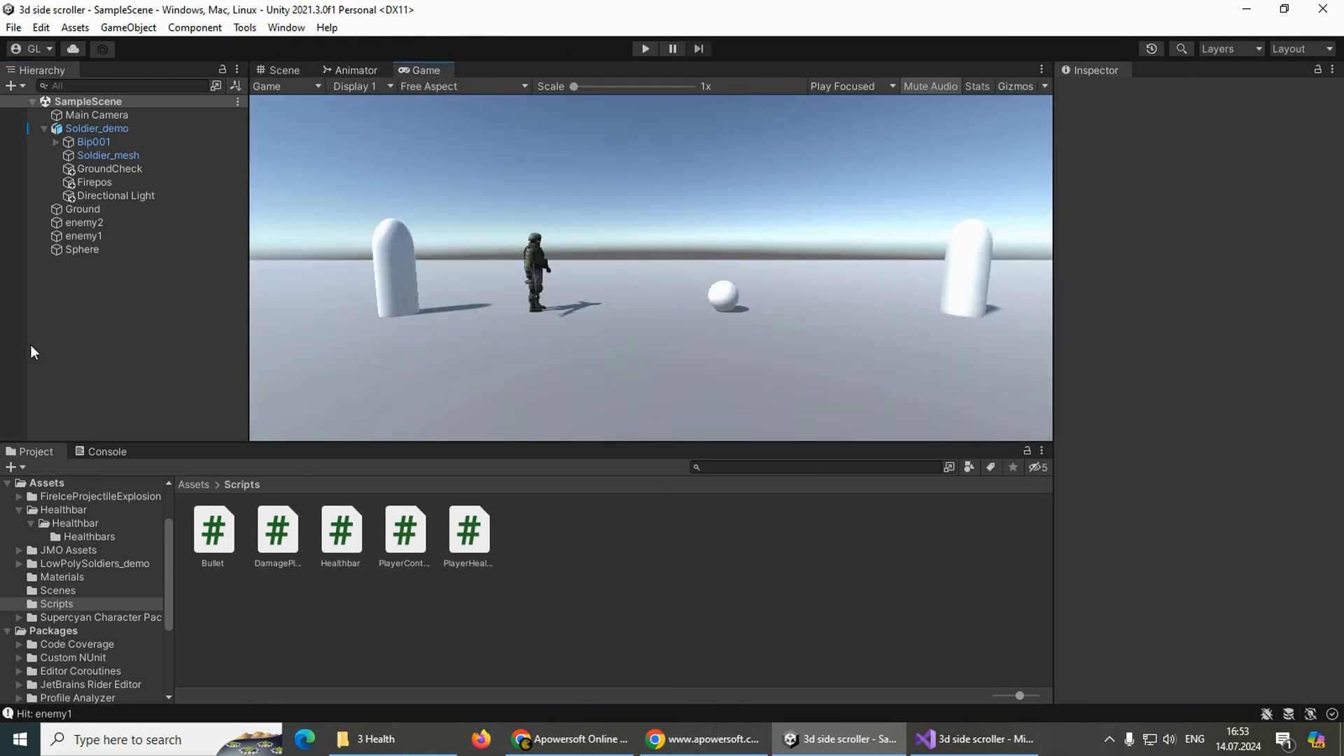
# - Add a UI Image to the scene on a new canvas and name it Border
pyautogui.rightClick(79, 278)
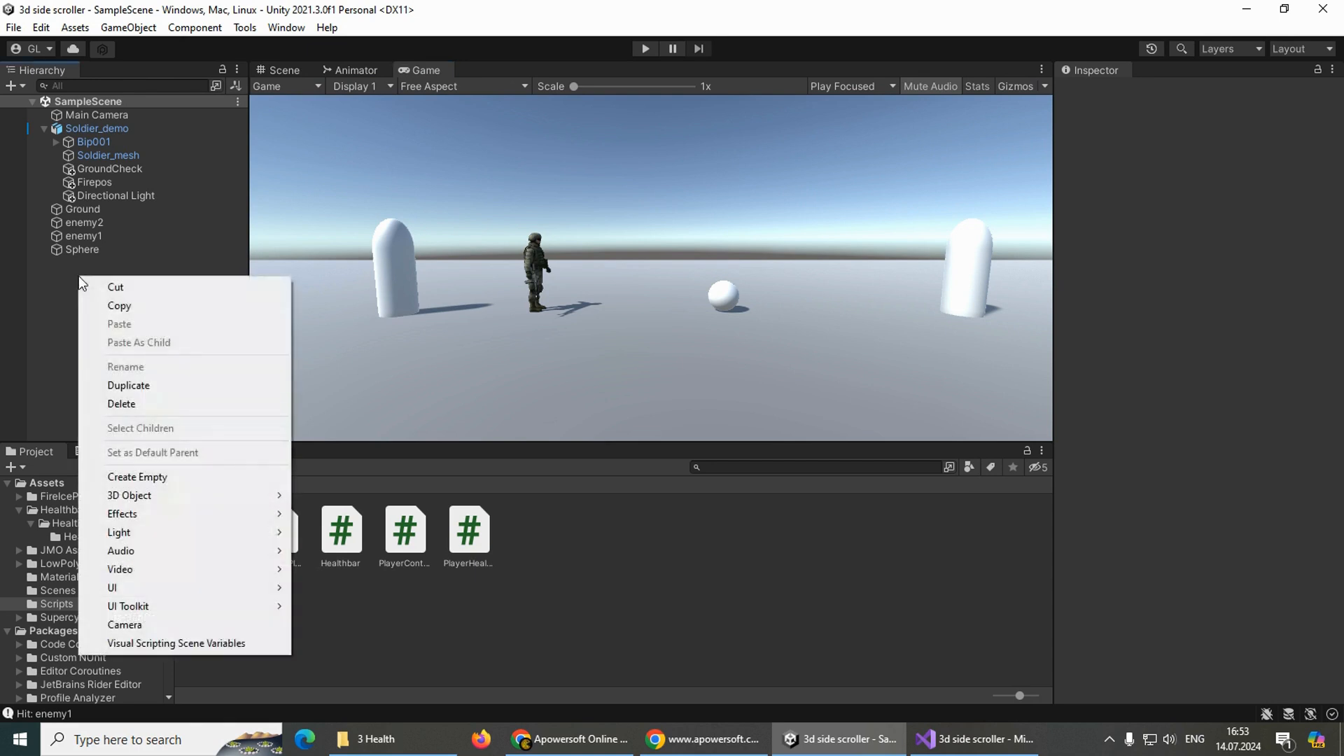
pyautogui.moveTo(183, 587)
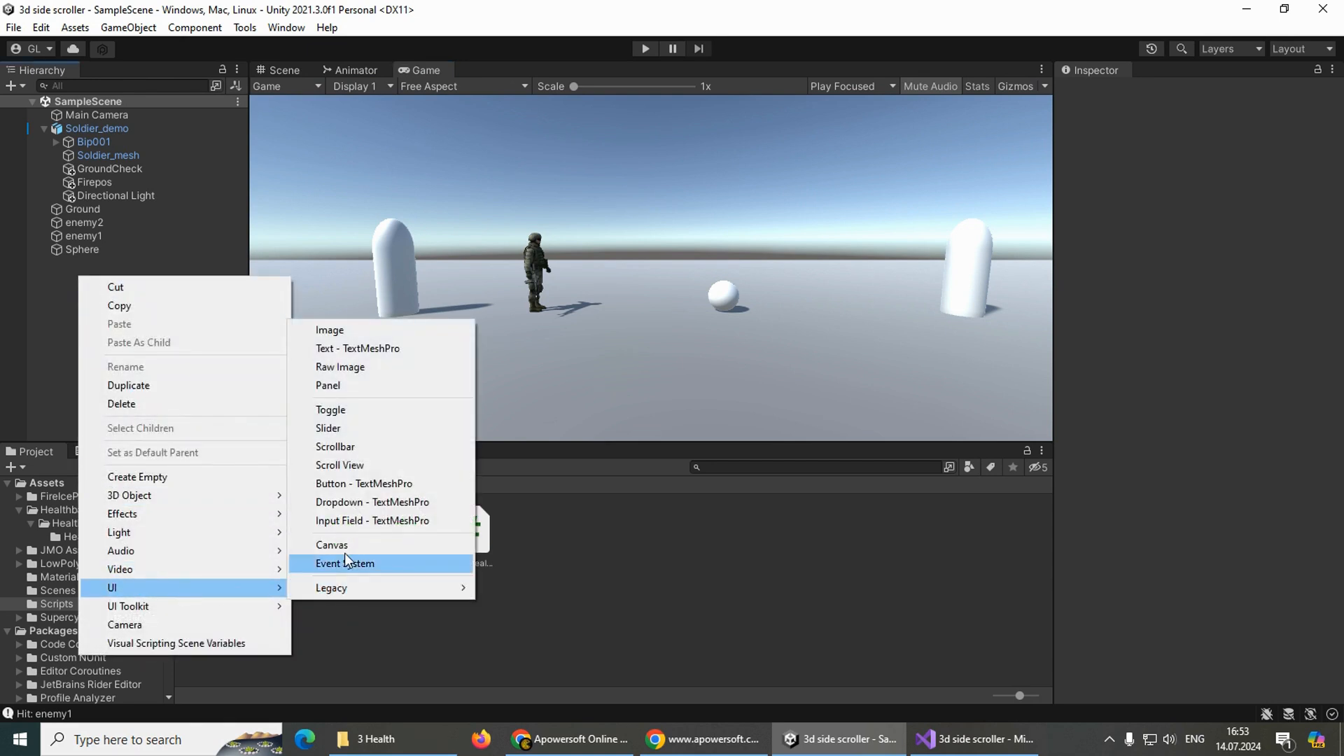
pyautogui.click(346, 332)
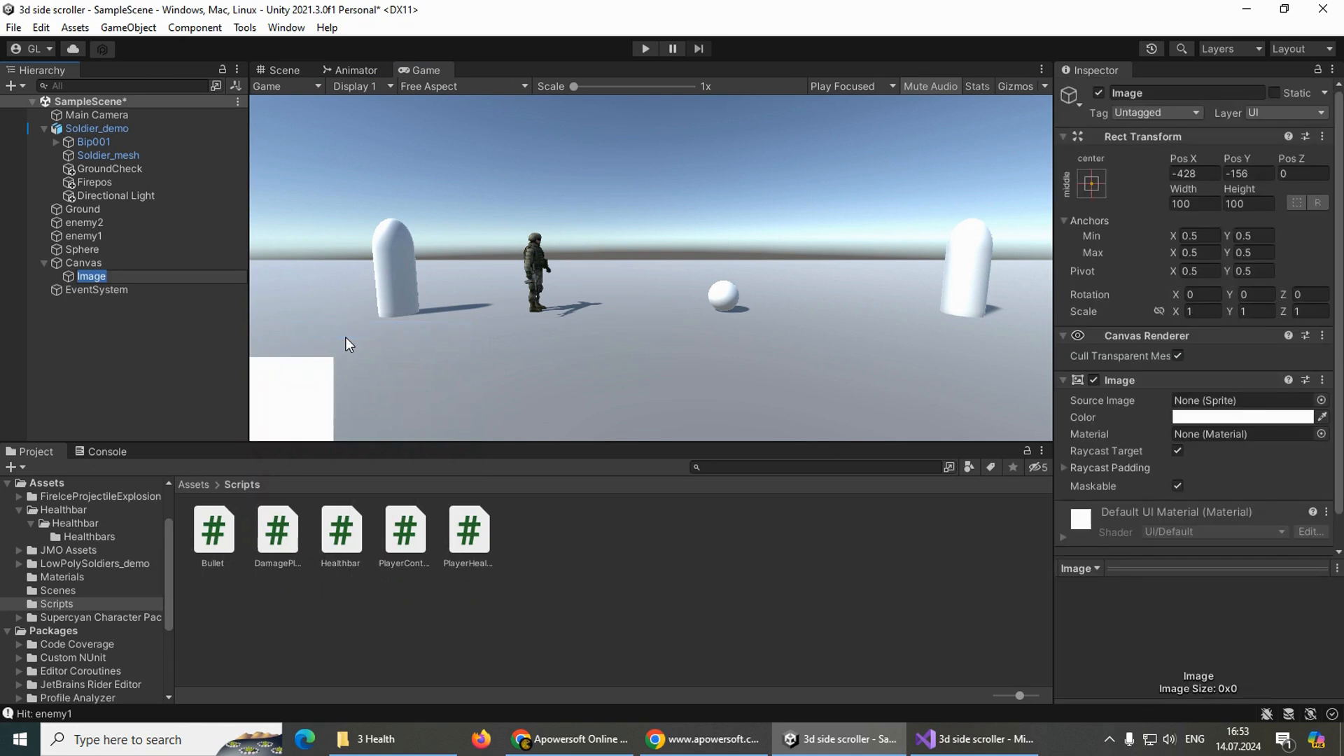
pyautogui.write('Border')
pyautogui.click(103, 329)
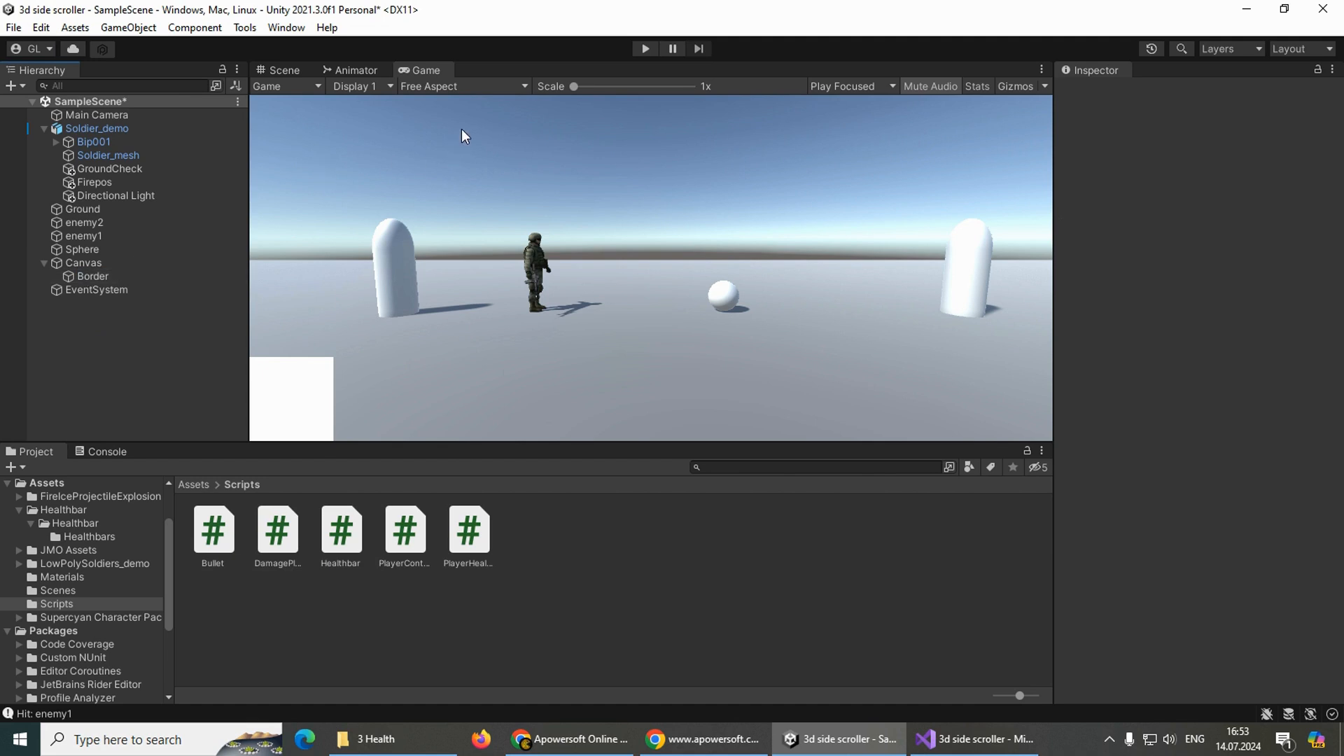
# - Set the Game view to Full HD (1920x1080) and the Canvas Scaler to Scale With Screen Size with a 1920 x 1080 reference resolution
pyautogui.click(428, 90)
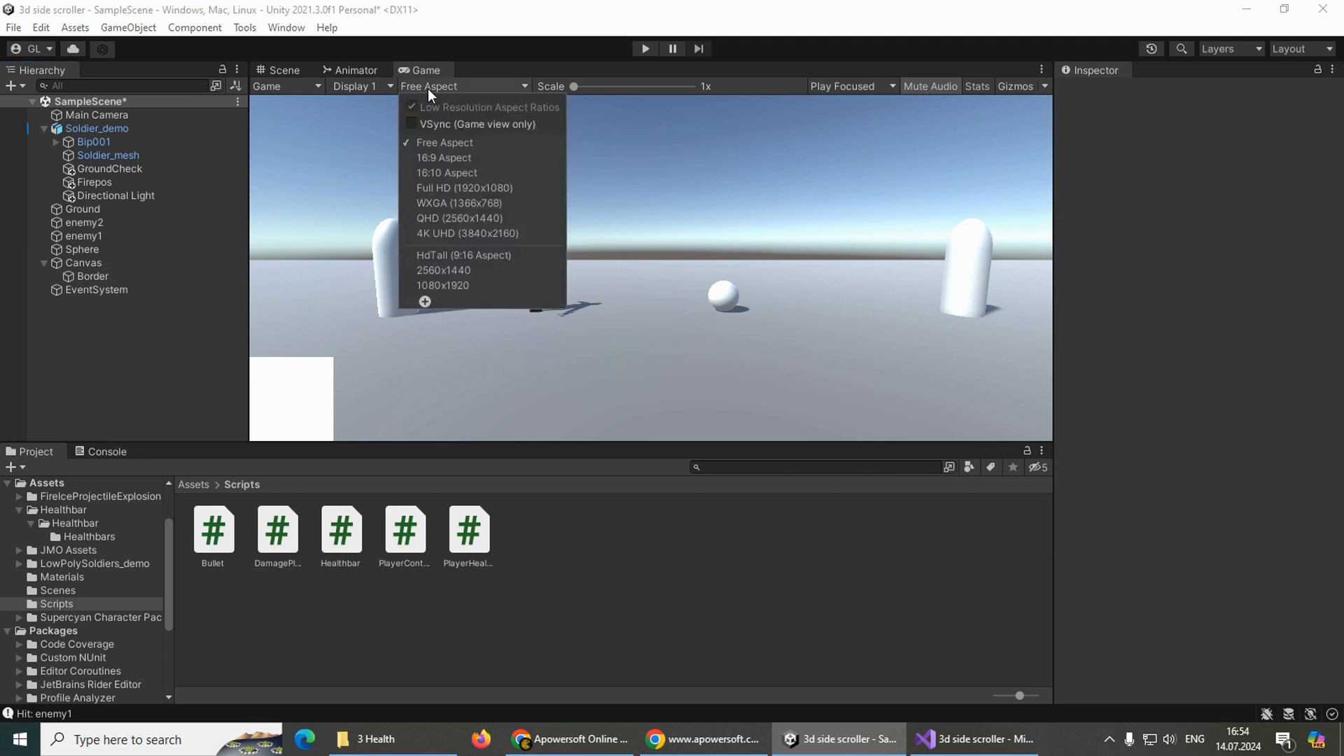
pyautogui.click(445, 192)
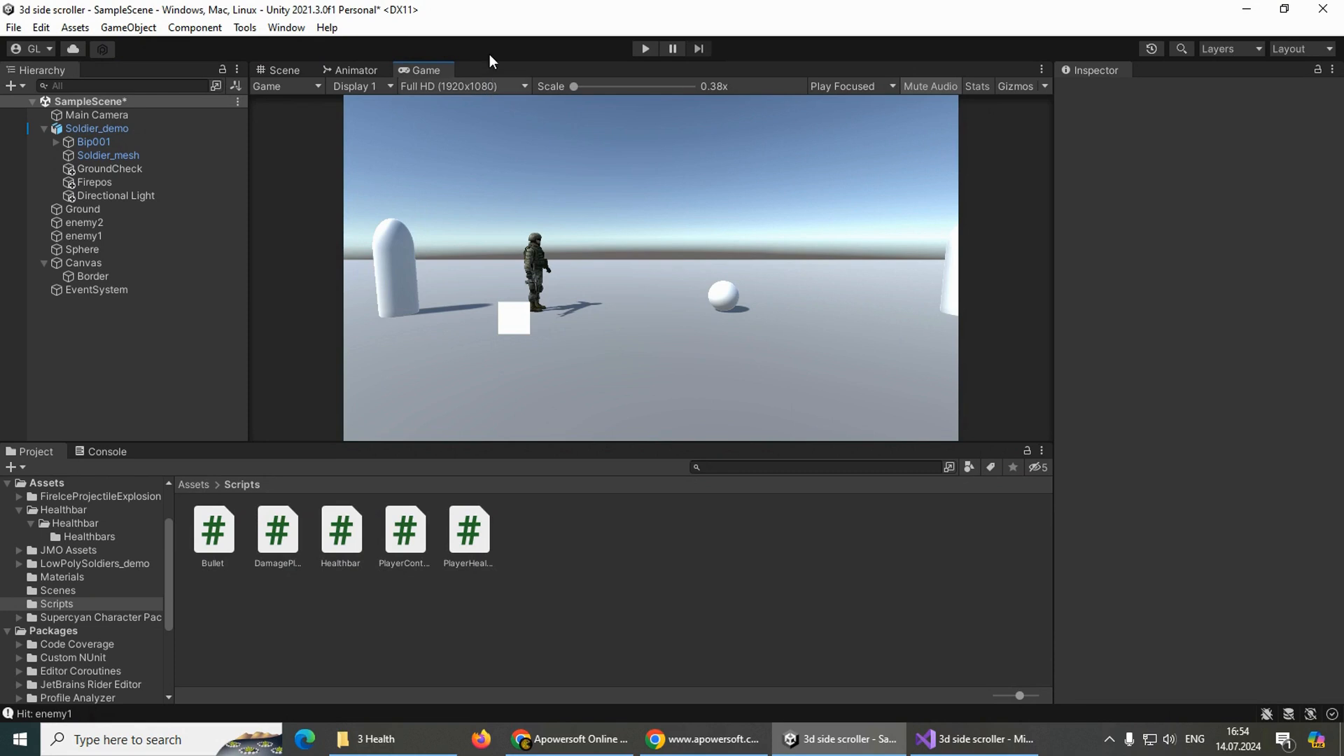
pyautogui.click(95, 267)
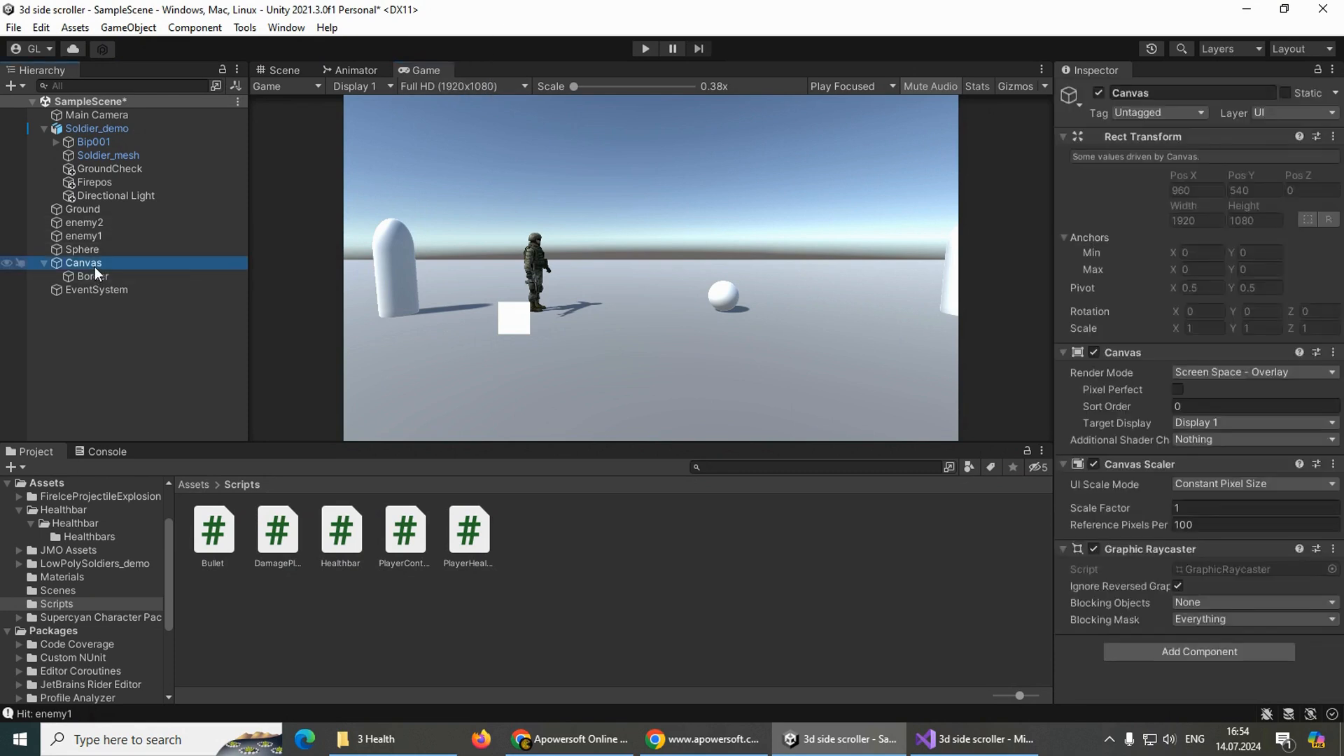
pyautogui.click(1226, 486)
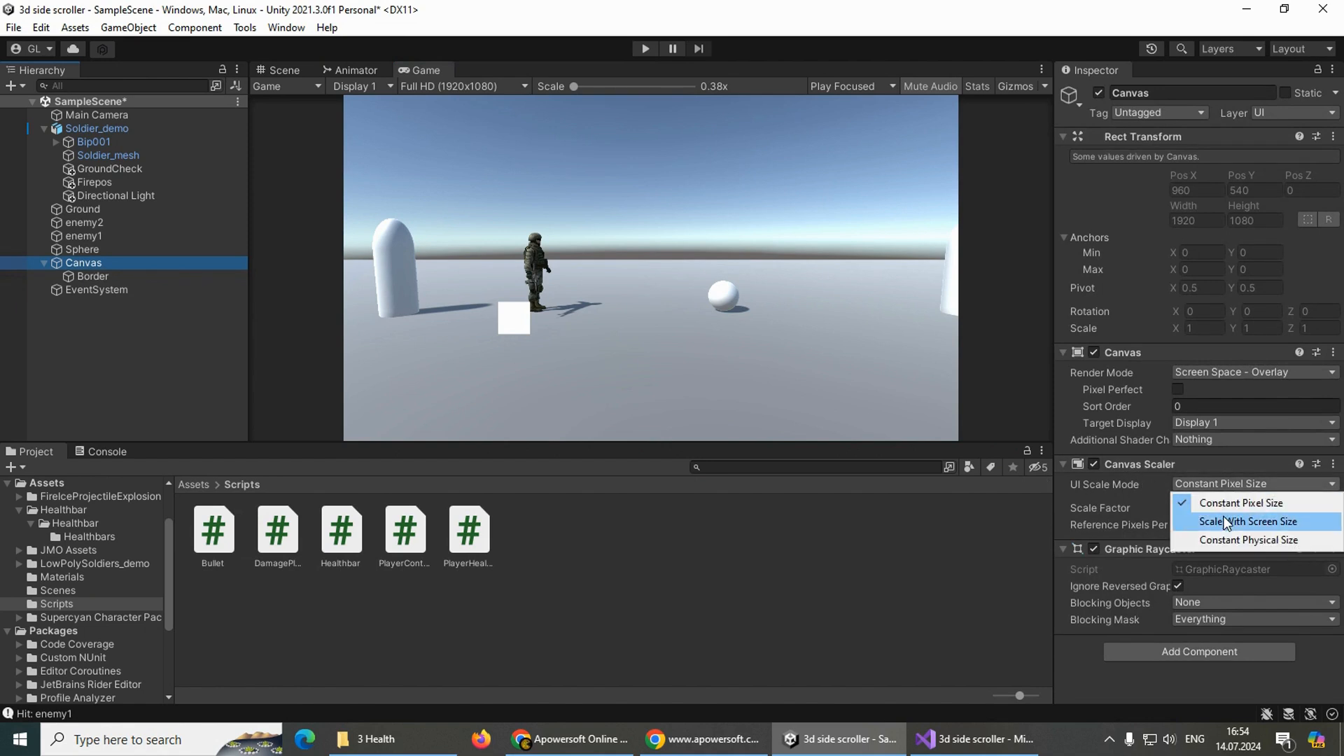
pyautogui.click(1229, 516)
pyautogui.click(1212, 507)
pyautogui.write('1920')
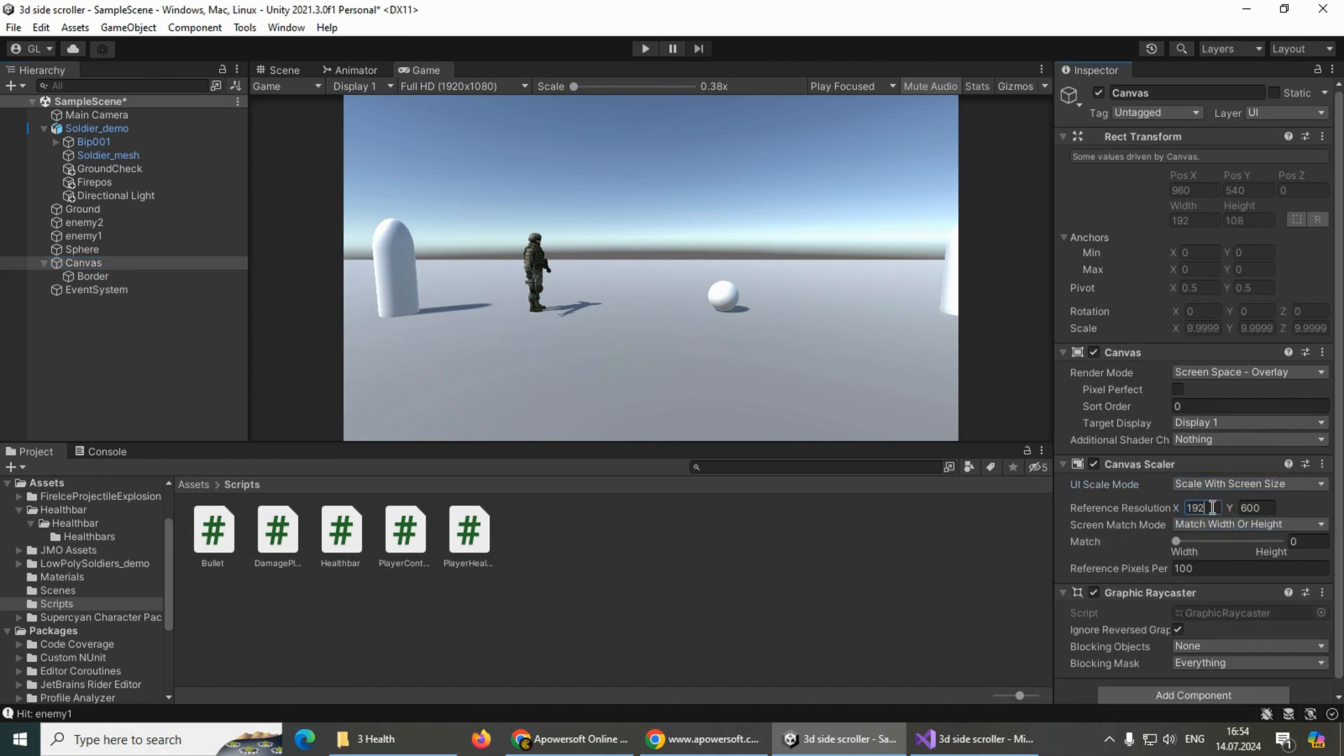
pyautogui.click(1247, 507)
pyautogui.write('1')
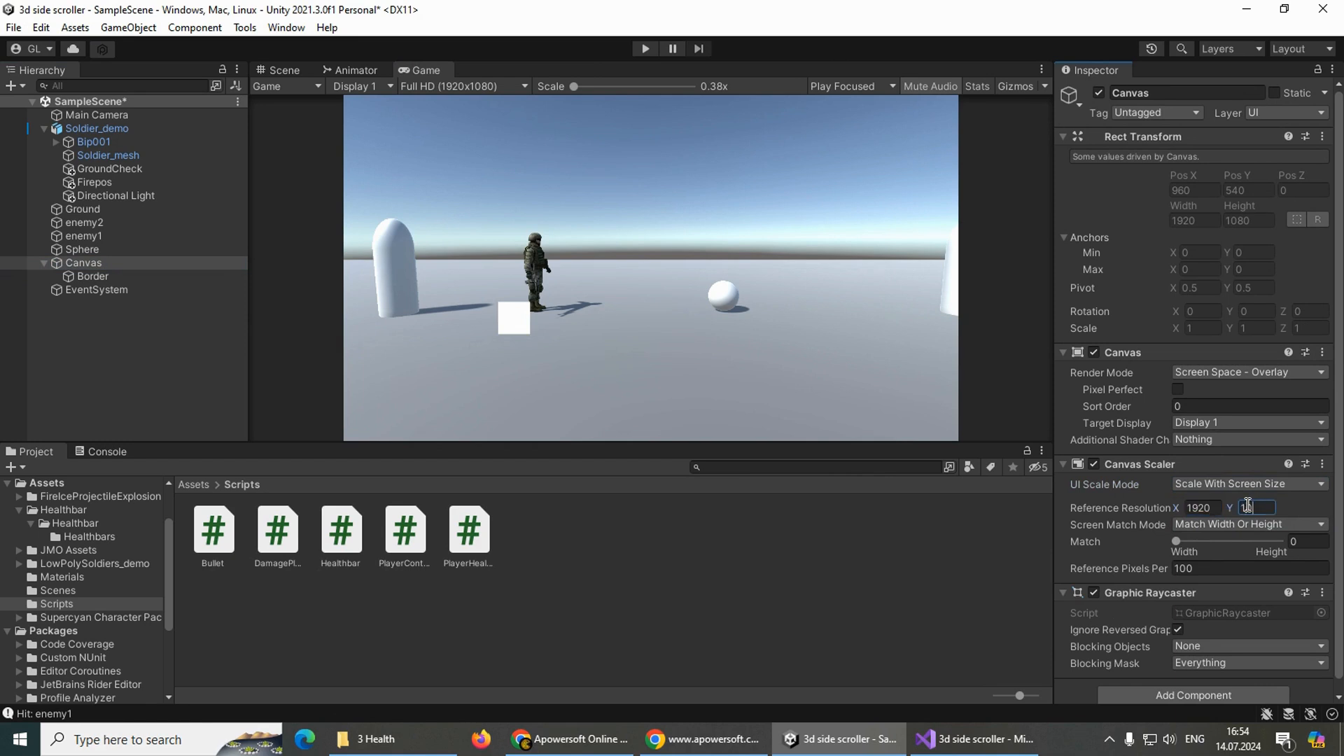
pyautogui.click(133, 342)
# - In the Scene view, move the Border image into the canvas's upper-left corner, at about X -900, Y 486
pyautogui.click(90, 279)
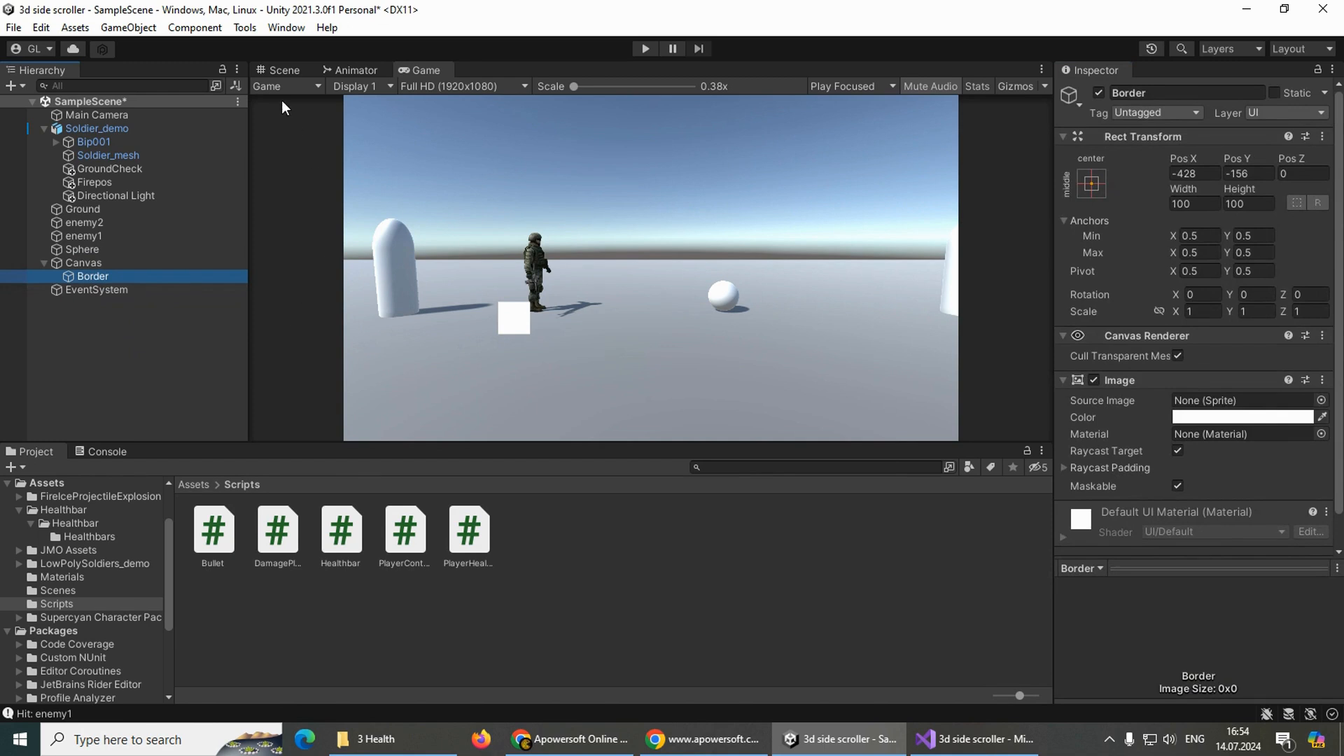
pyautogui.click(280, 70)
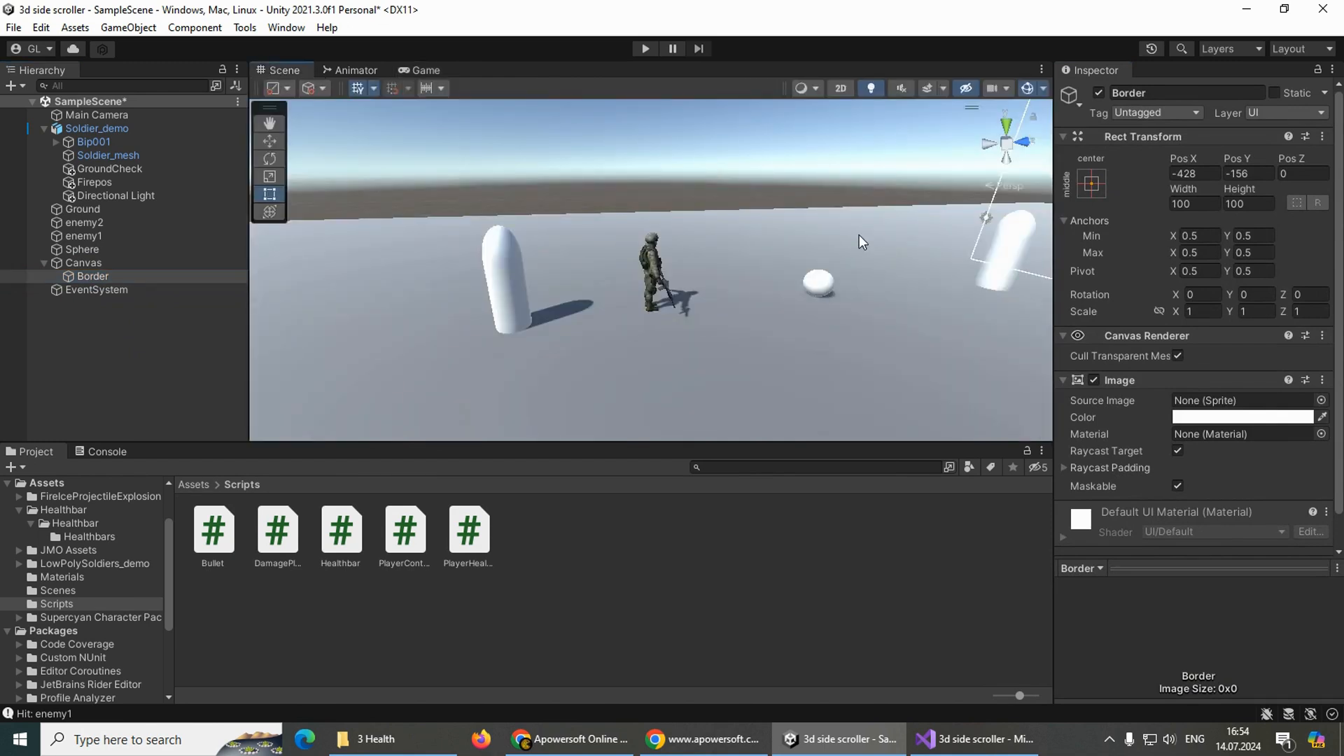
pyautogui.press('f')
pyautogui.keyDown('alt'); pyautogui.moveTo(632, 278); pyautogui.dragTo(1020, 259); pyautogui.keyUp('alt')
pyautogui.scroll(-7, 691, 241)
pyautogui.scroll(-3, 693, 241)
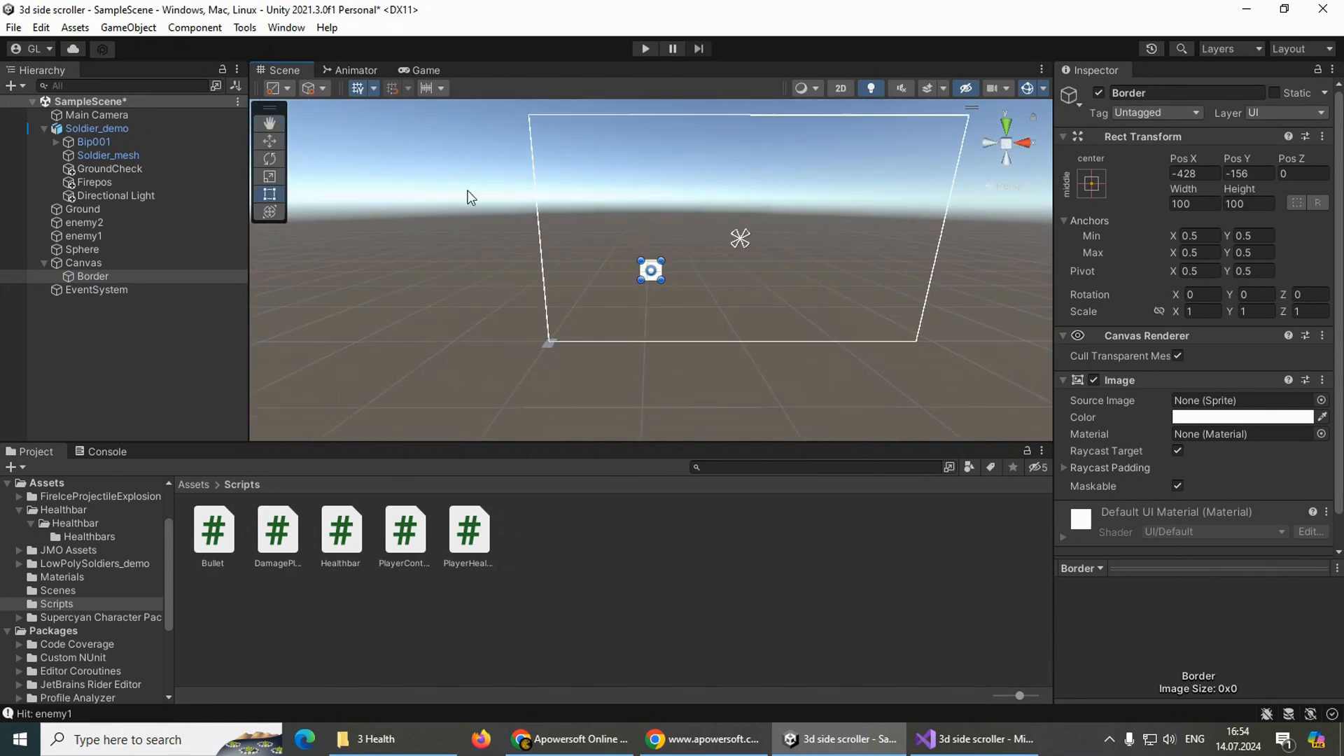
pyautogui.click(270, 142)
pyautogui.moveTo(653, 212); pyautogui.dragTo(629, 64)
pyautogui.scroll(-3, 646, 124)
pyautogui.moveTo(656, 127); pyautogui.dragTo(653, 107)
pyautogui.moveTo(717, 180); pyautogui.dragTo(650, 186)
pyautogui.press('f')
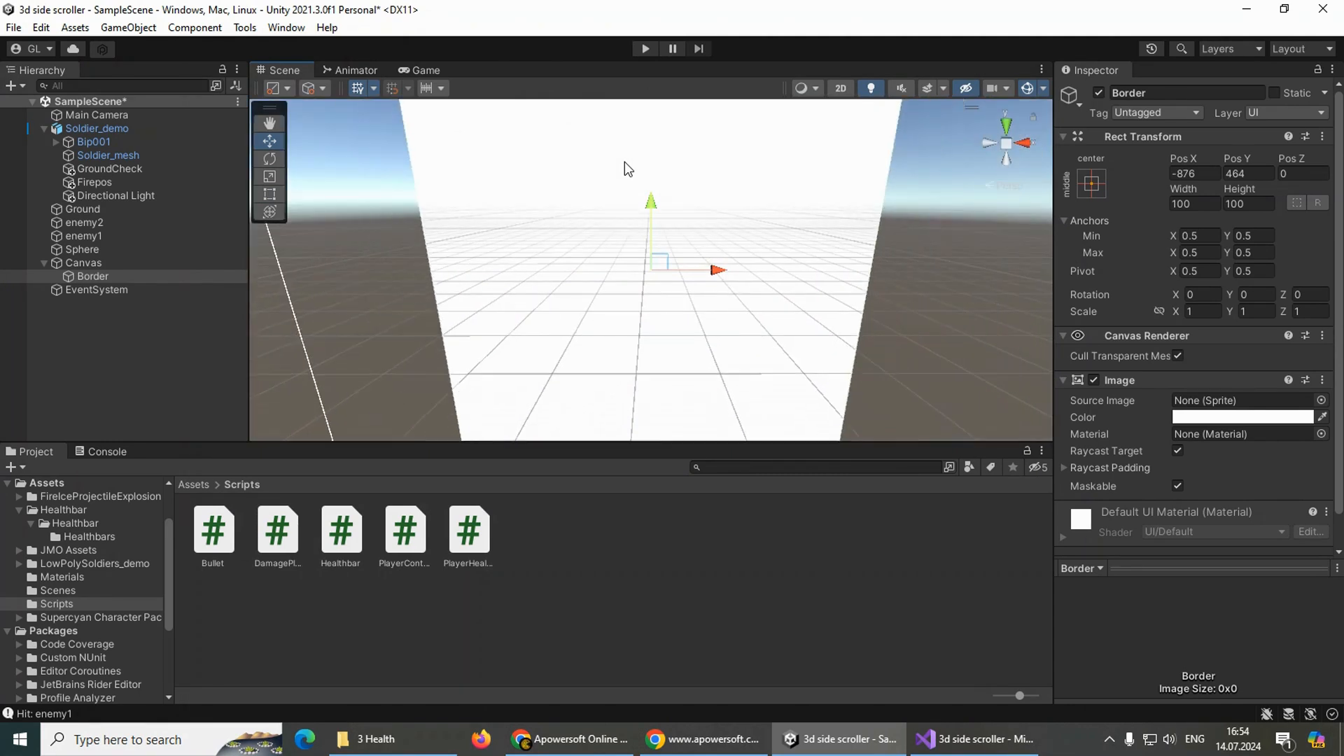
pyautogui.moveTo(714, 269); pyautogui.dragTo(683, 271)
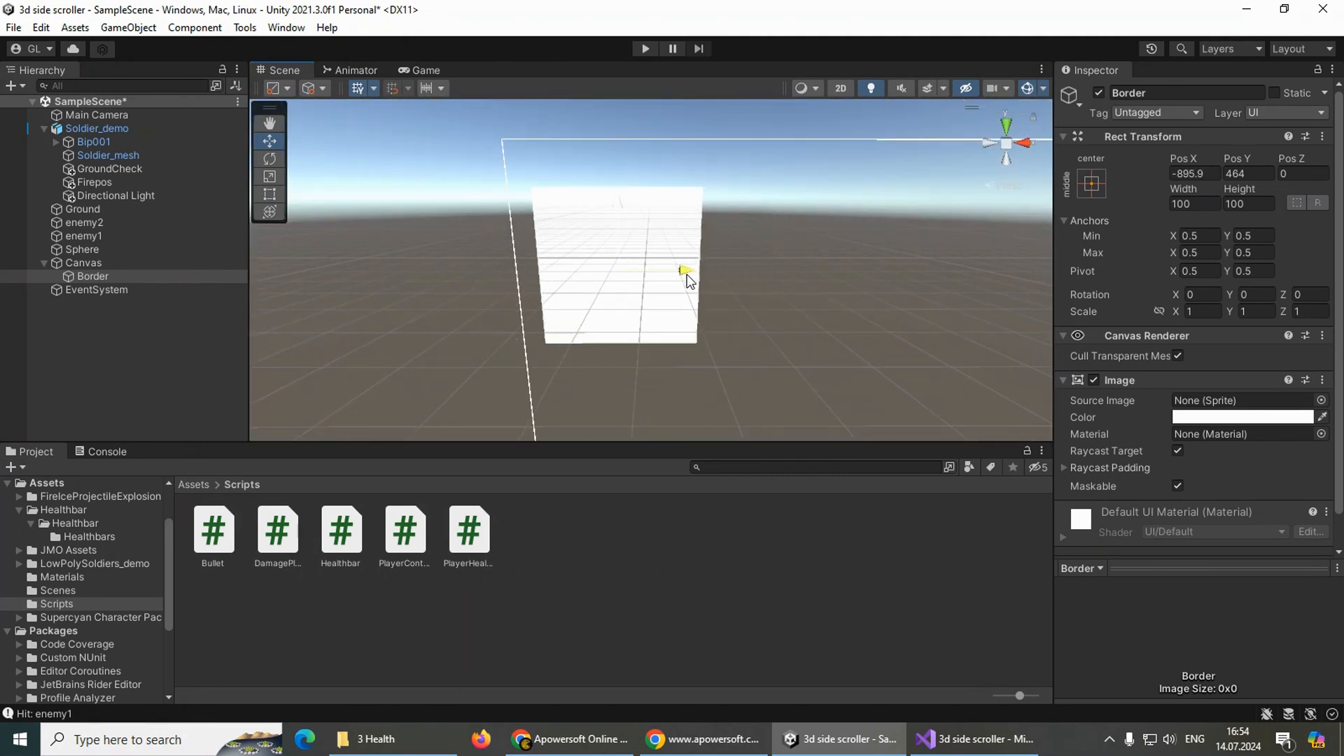
pyautogui.moveTo(616, 203); pyautogui.dragTo(615, 165)
# - Resize the Border image into a wide, thin bar of about 451 by 73 and check it in the Game view
pyautogui.moveTo(684, 257); pyautogui.dragTo(1049, 261)
pyautogui.click(274, 197)
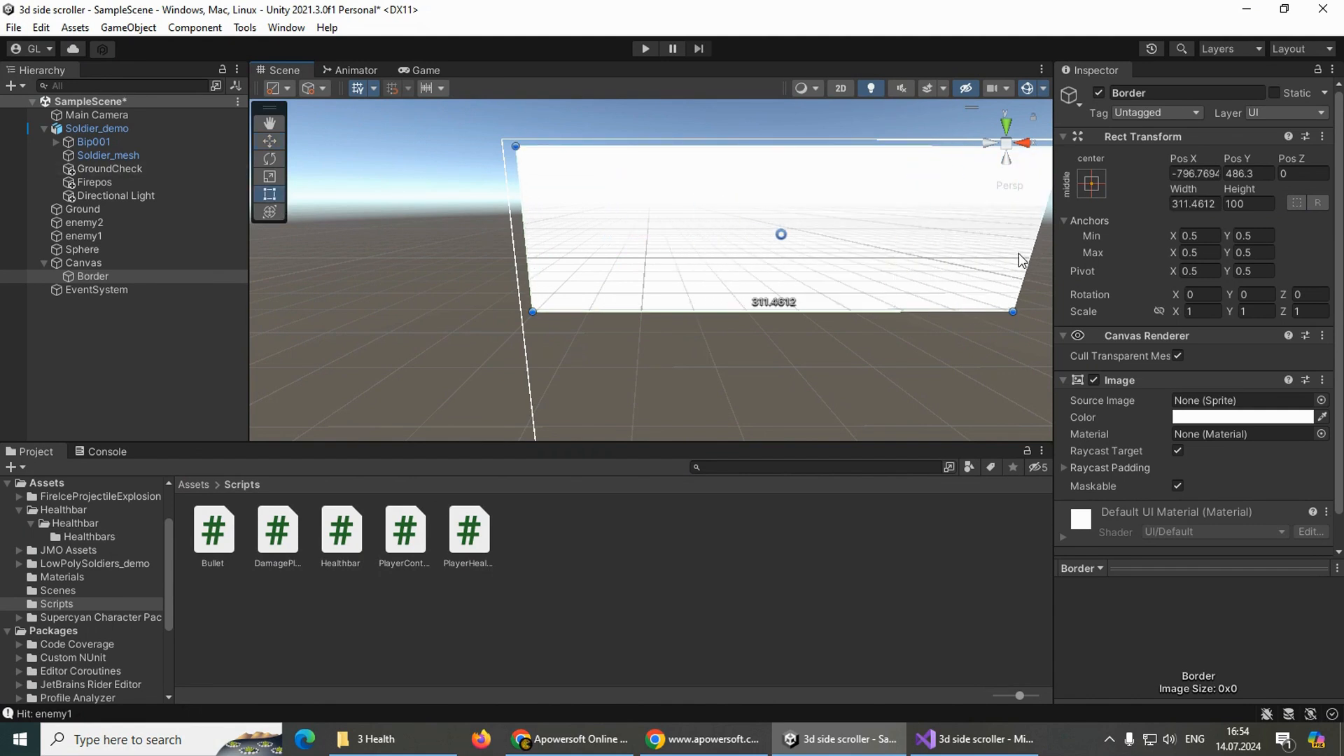
pyautogui.scroll(-2, 950, 280)
pyautogui.scroll(-1, 950, 280)
pyautogui.moveTo(805, 294); pyautogui.dragTo(904, 249)
pyautogui.click(417, 70)
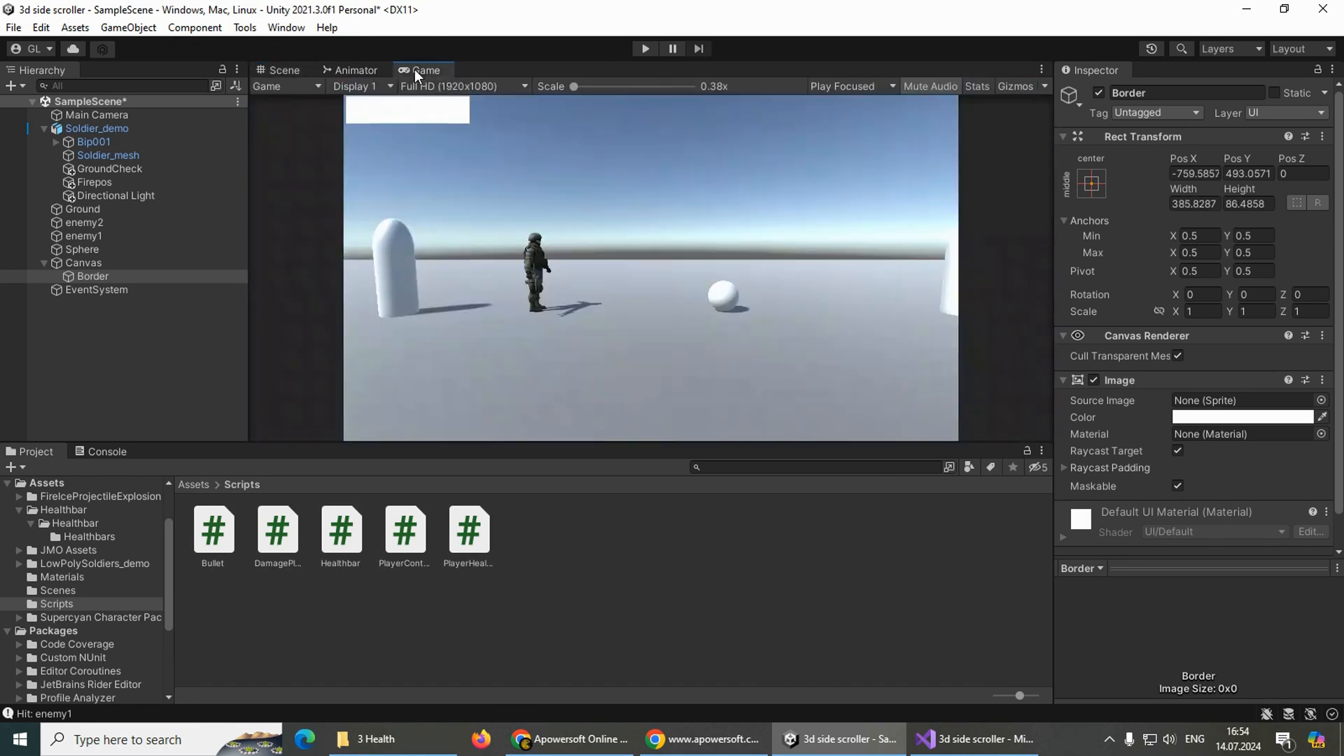
pyautogui.click(287, 68)
pyautogui.moveTo(780, 271); pyautogui.dragTo(780, 261)
pyautogui.moveTo(934, 242); pyautogui.dragTo(959, 243)
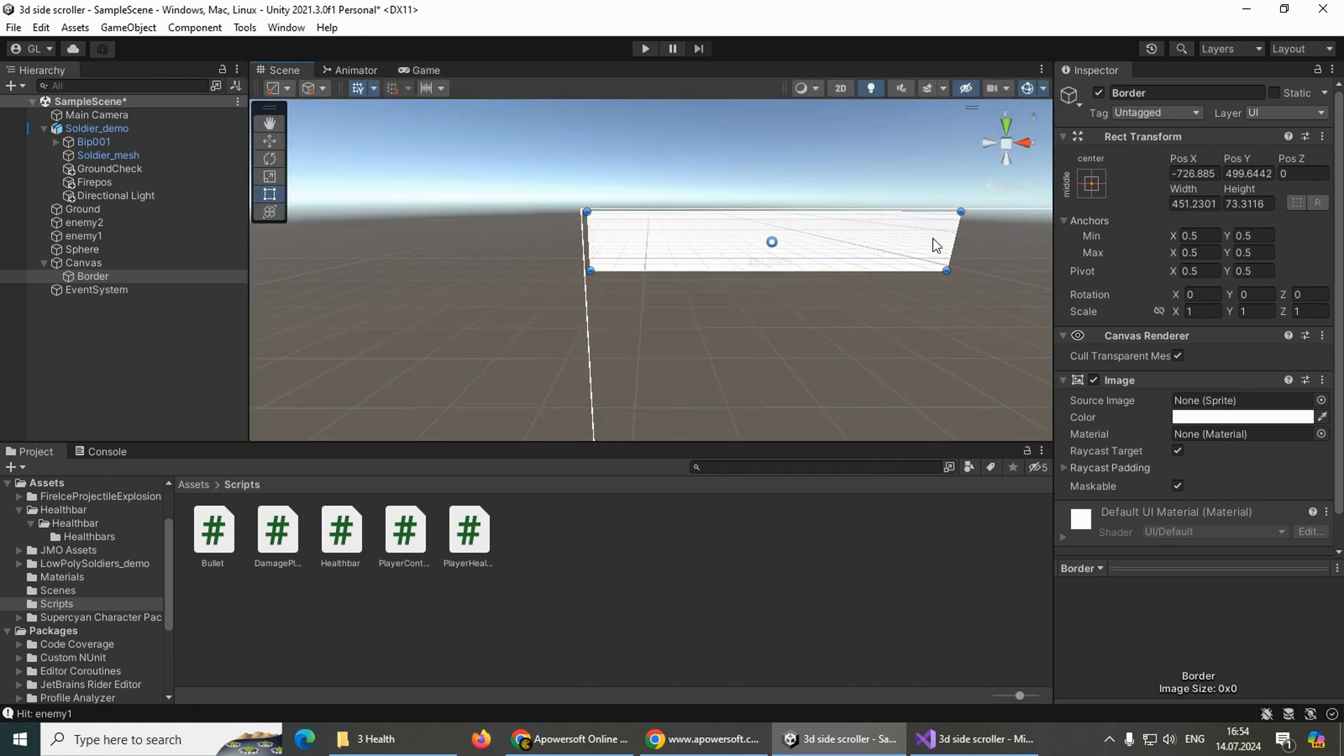
pyautogui.click(427, 71)
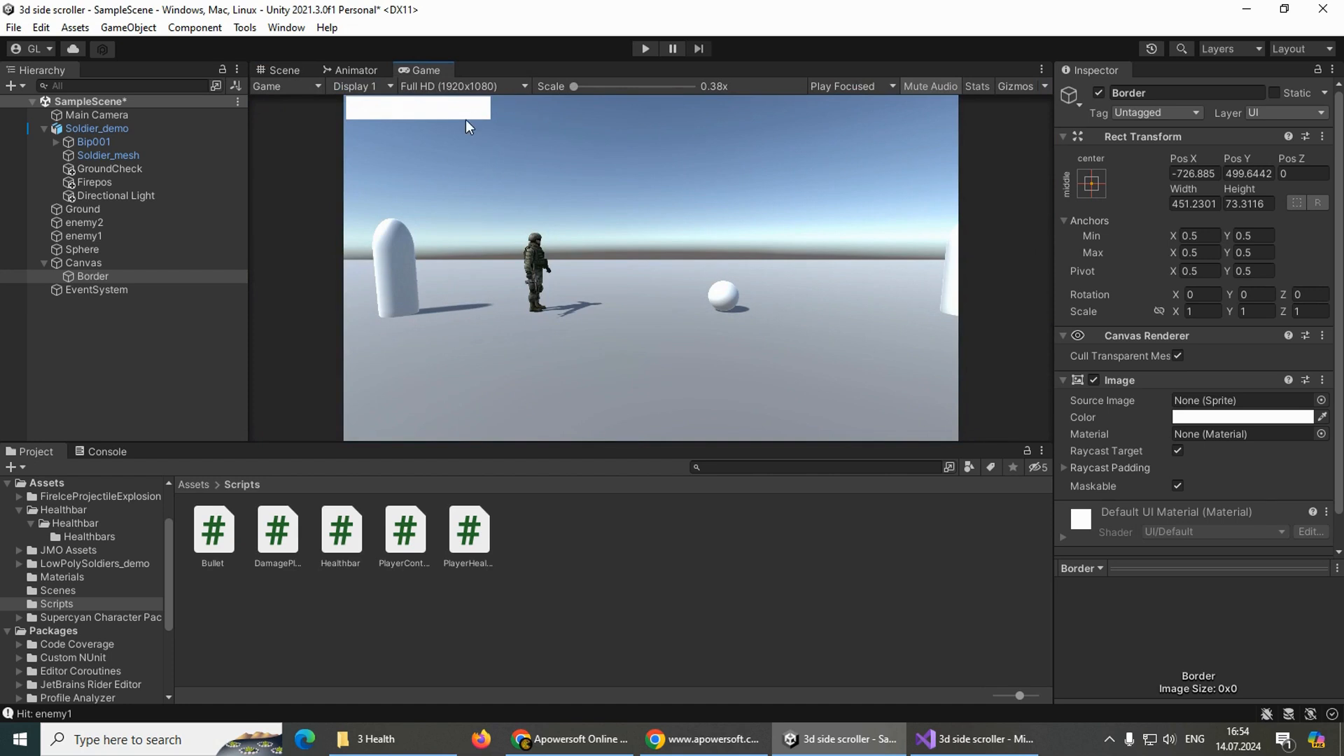
# - Open the Assets/Healthbar/Healthbar/Healthbars folder and examine the texture import settings of the red enemy_health_bar_000 sprite
pyautogui.click(194, 485)
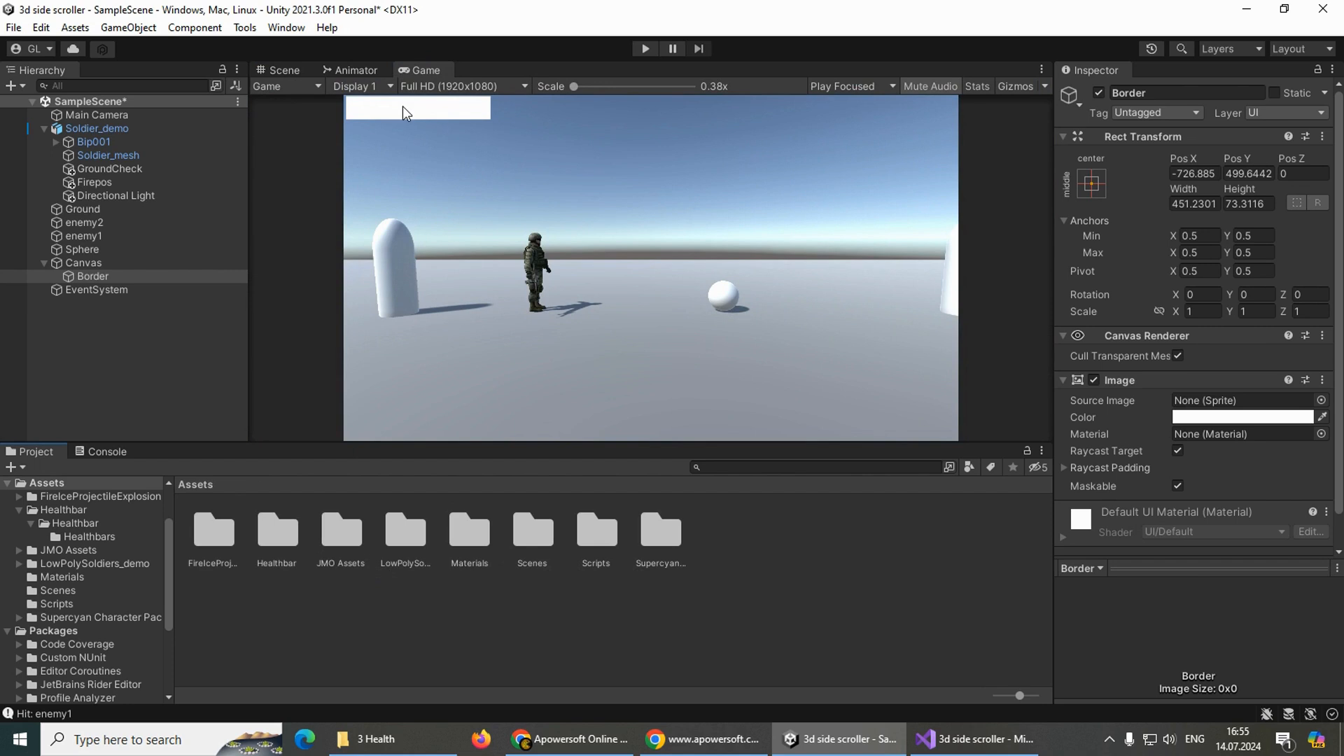
pyautogui.doubleClick(276, 526)
pyautogui.doubleClick(224, 525)
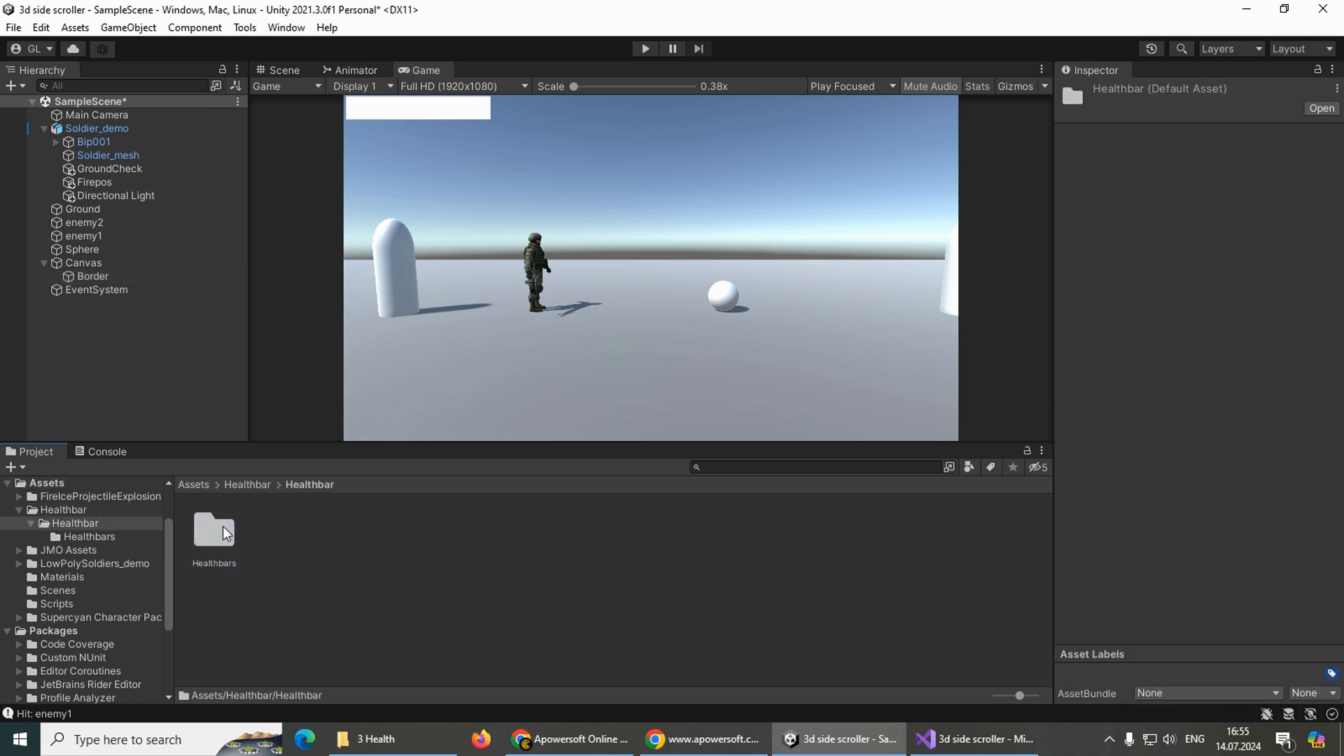
pyautogui.doubleClick(224, 533)
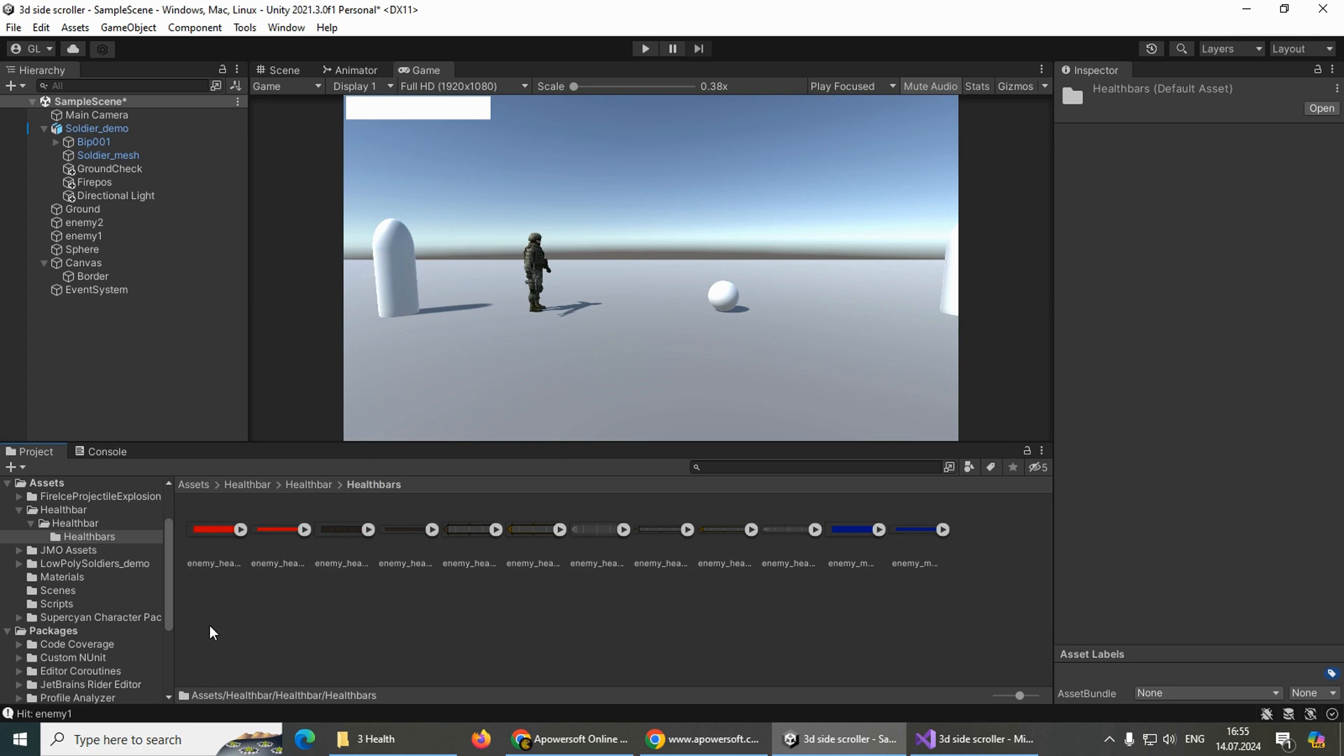
pyautogui.click(200, 543)
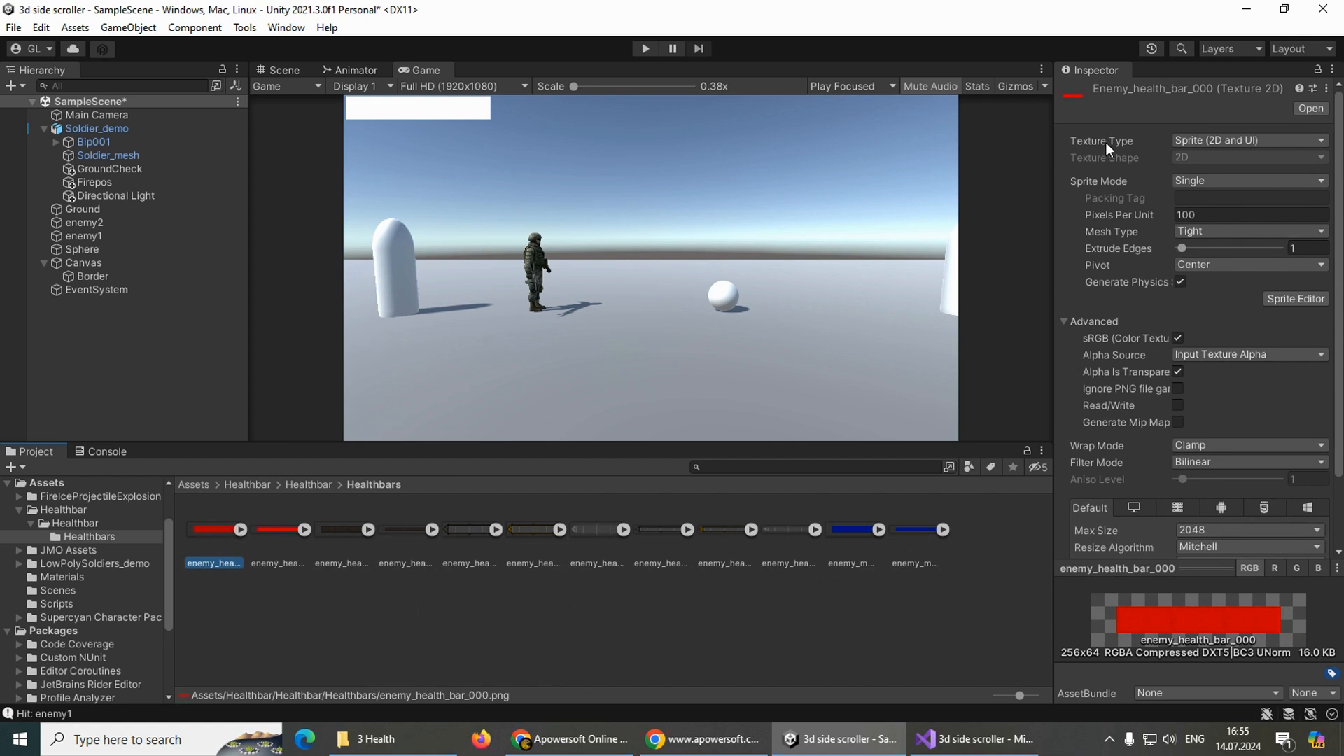
# - Set the texture type of all twelve health bar images to Default and apply the import settings
pyautogui.click(1197, 143)
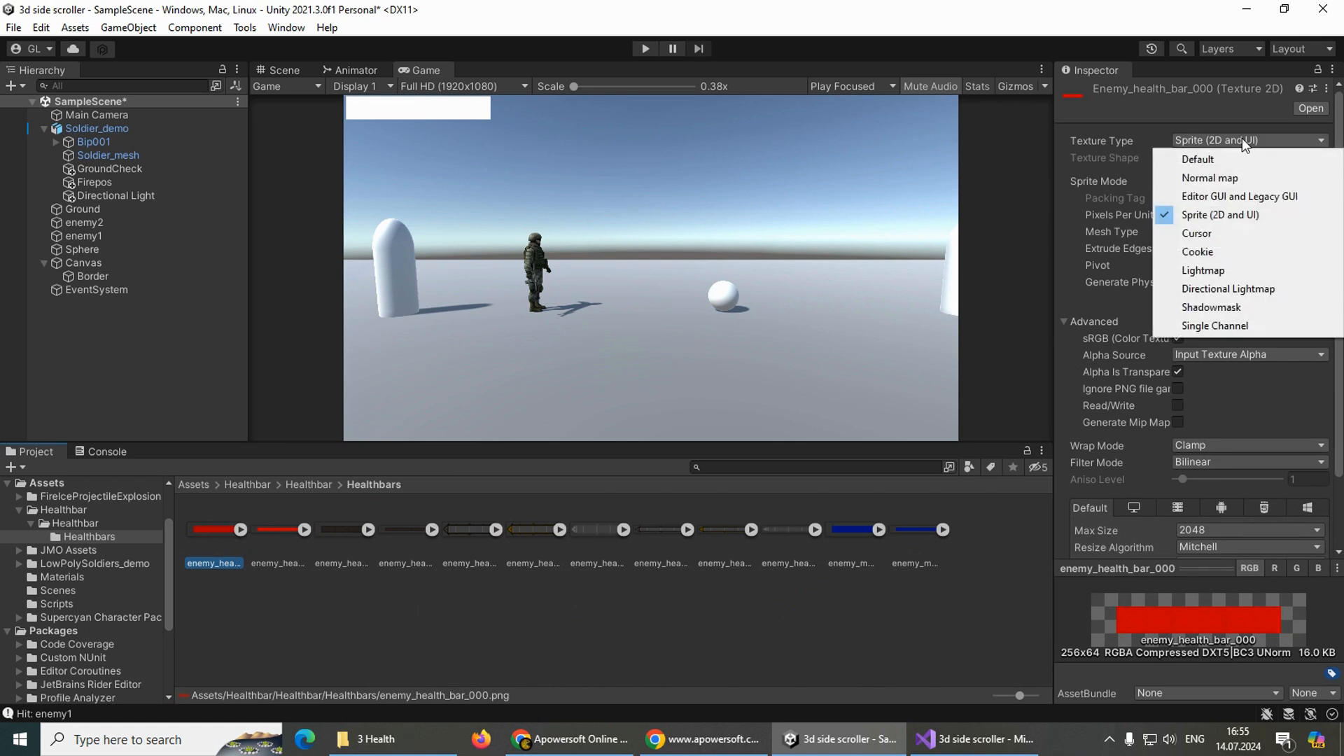
pyautogui.click(723, 637)
pyautogui.click(217, 543)
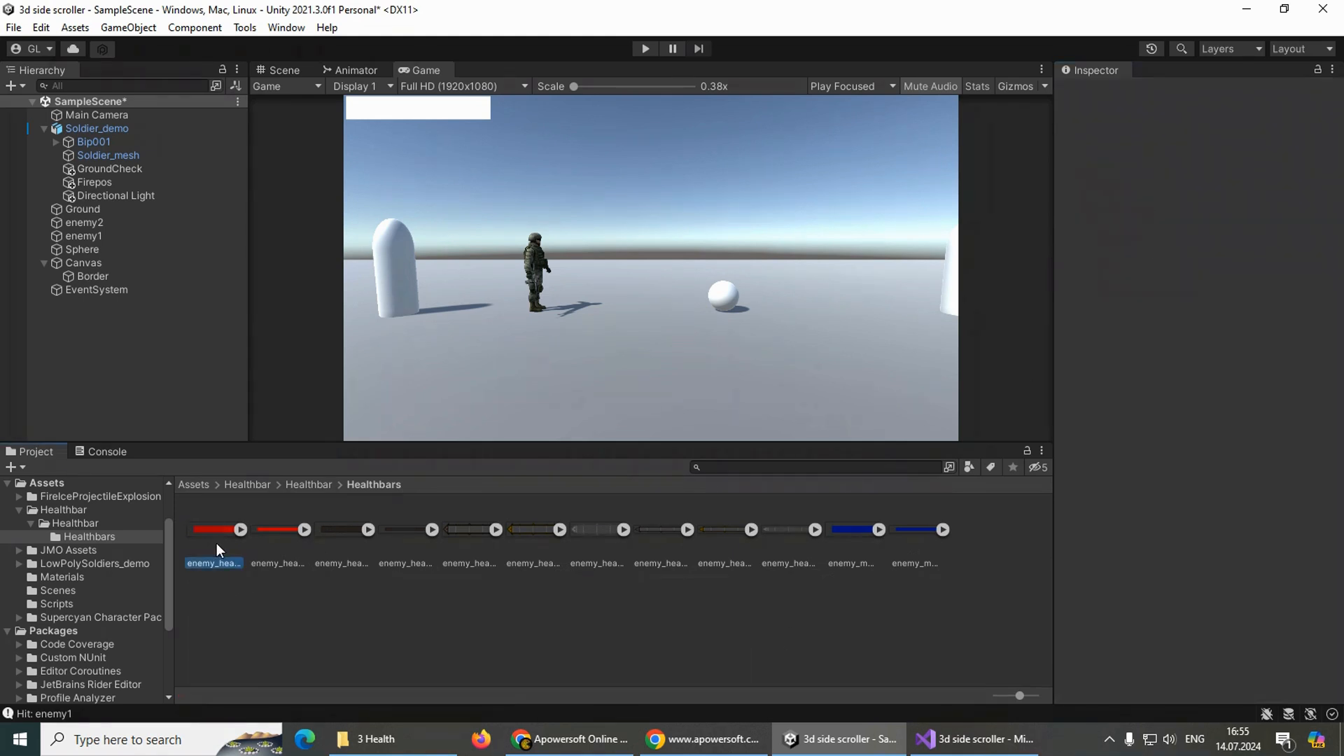
pyautogui.keyDown('shift'); pyautogui.click(917, 540); pyautogui.keyUp('shift')
pyautogui.click(1202, 146)
pyautogui.click(1198, 166)
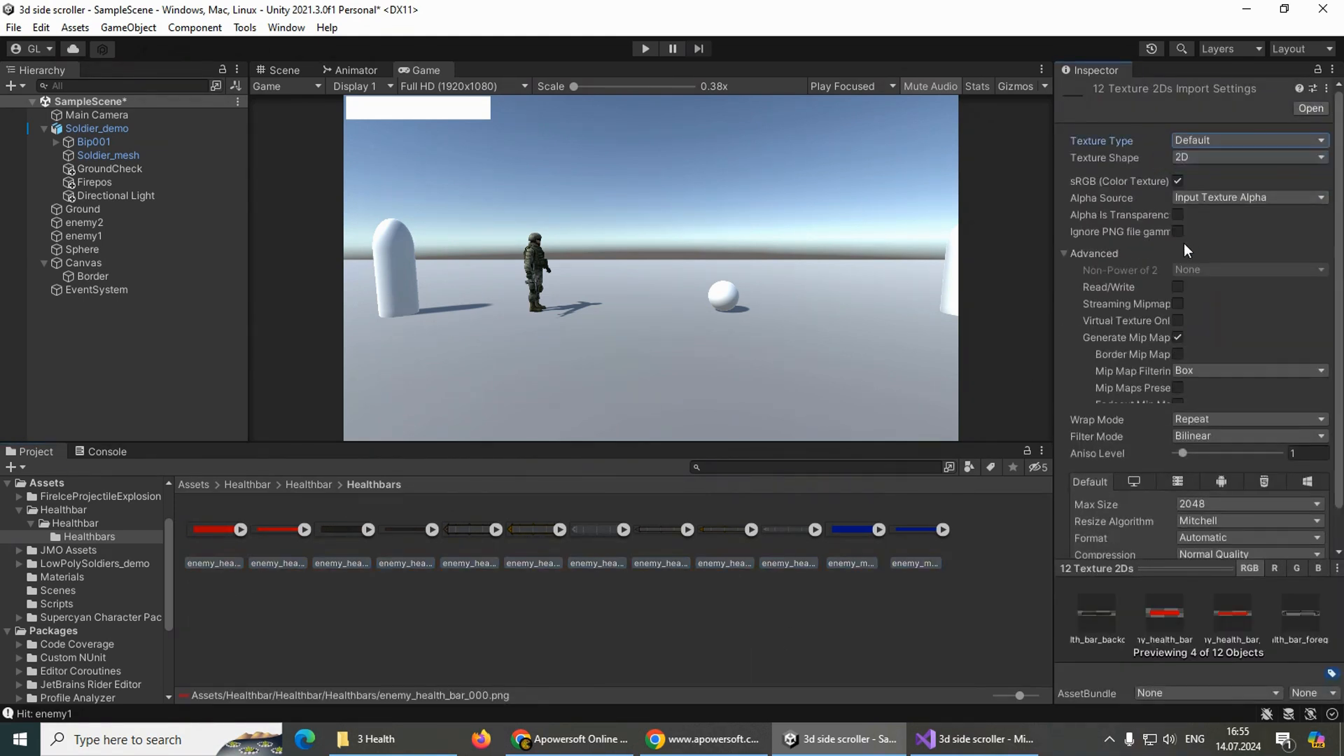
pyautogui.scroll(-2, 1183, 242)
pyautogui.click(1312, 546)
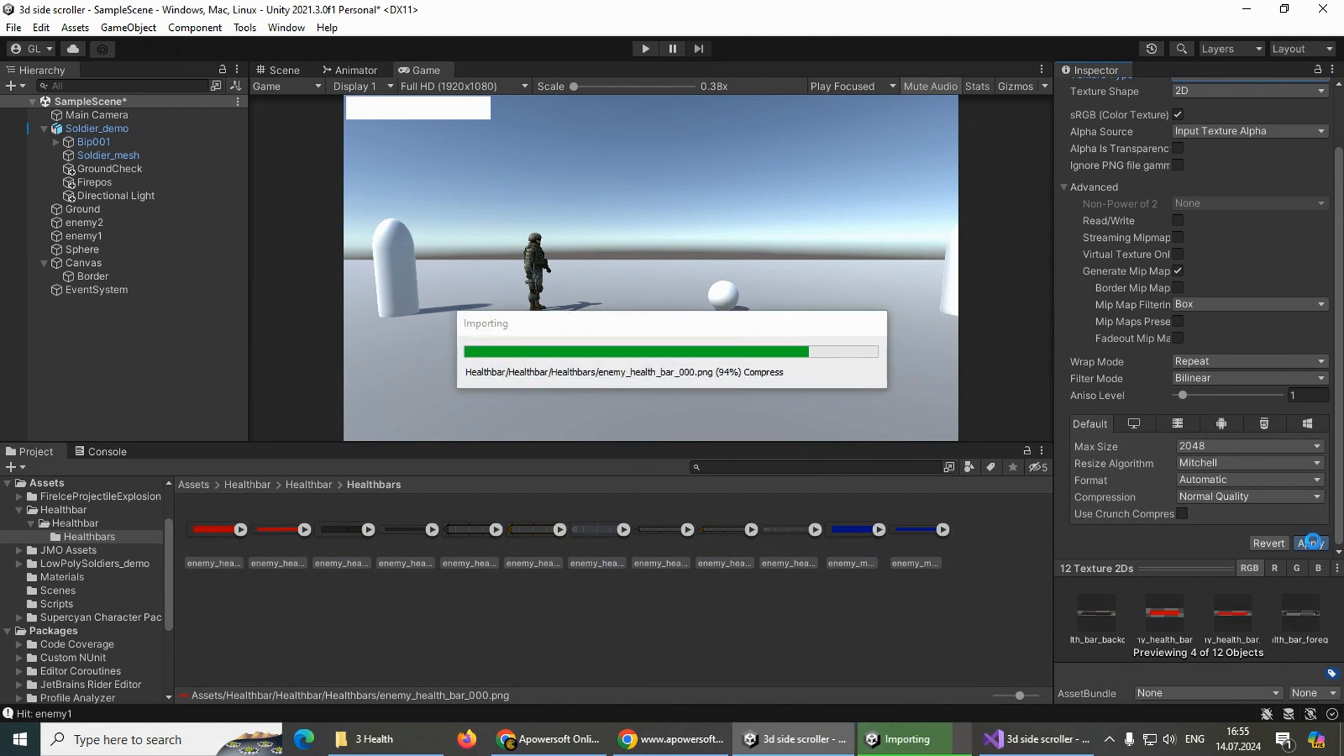
pyautogui.click(456, 619)
# - Set the texture type of all twelve health bar images to Sprite (2D and UI) and apply the import settings
pyautogui.click(222, 545)
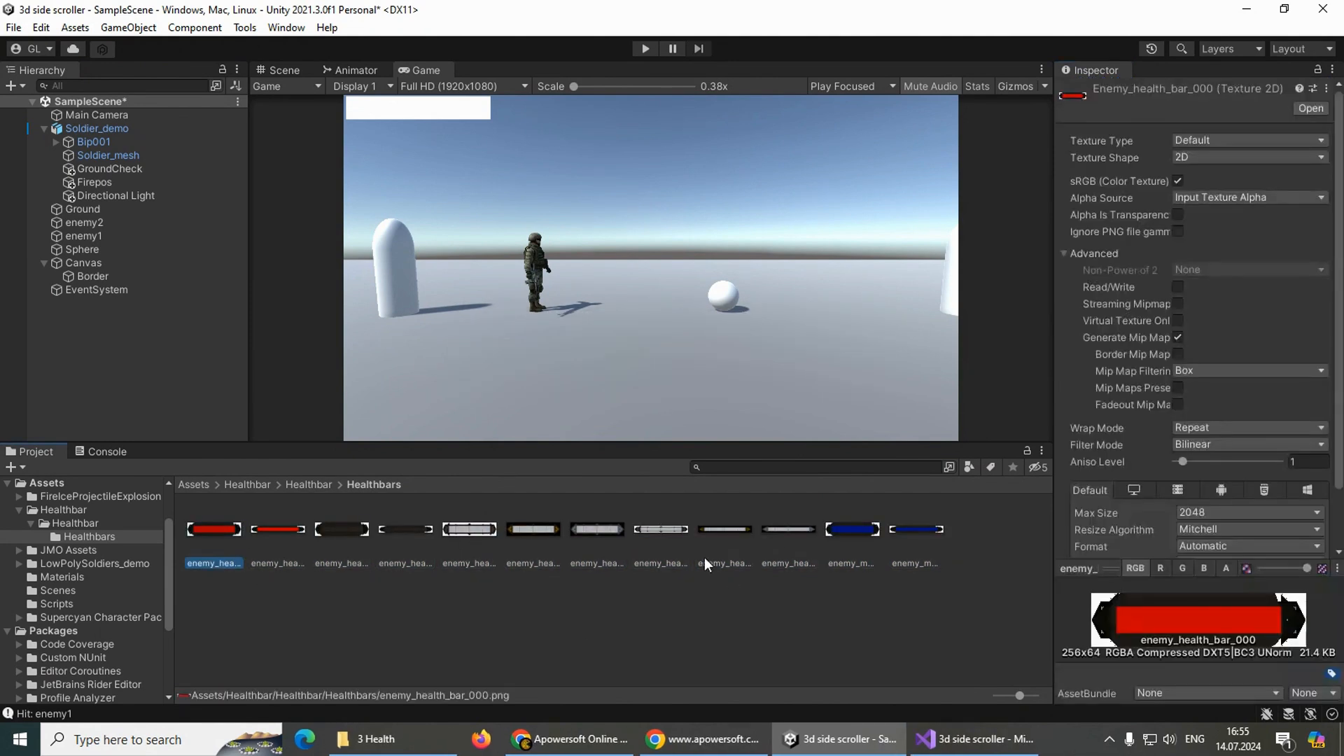
pyautogui.keyDown('shift'); pyautogui.click(907, 538); pyautogui.keyUp('shift')
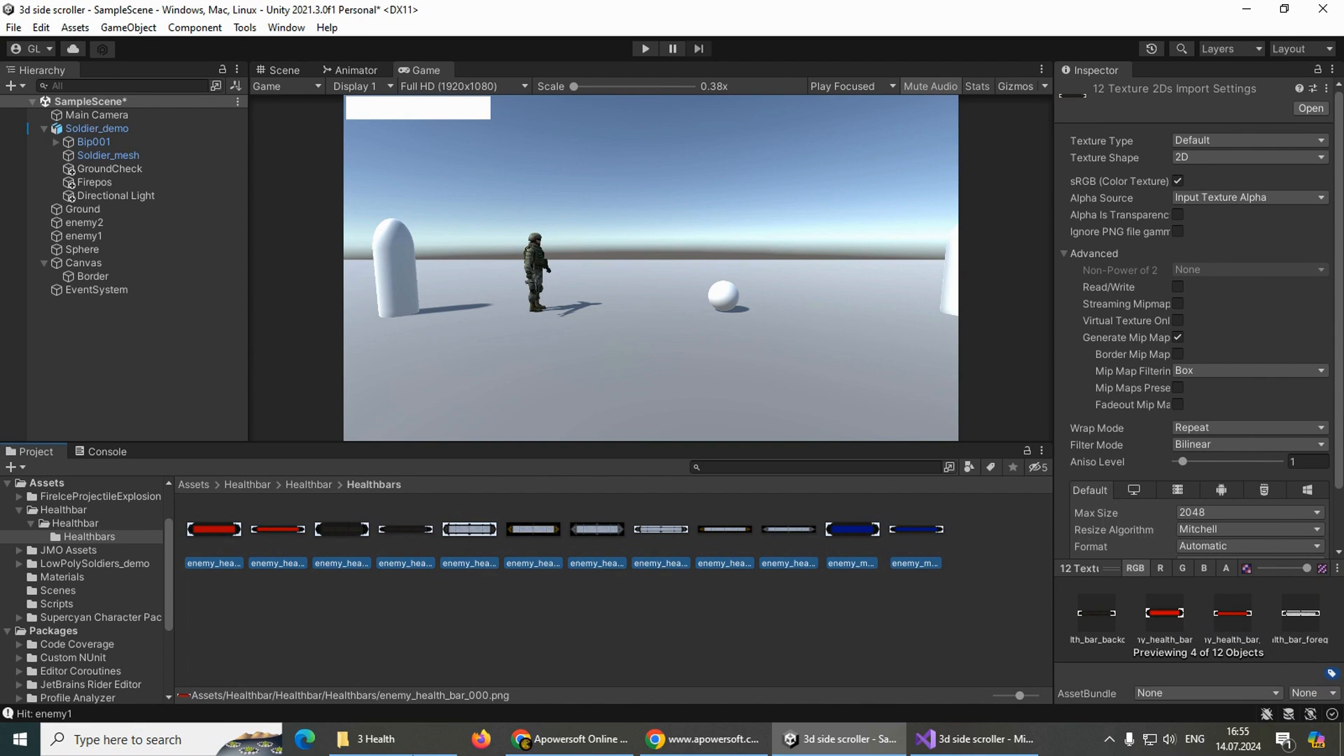
pyautogui.click(1187, 140)
pyautogui.click(1218, 215)
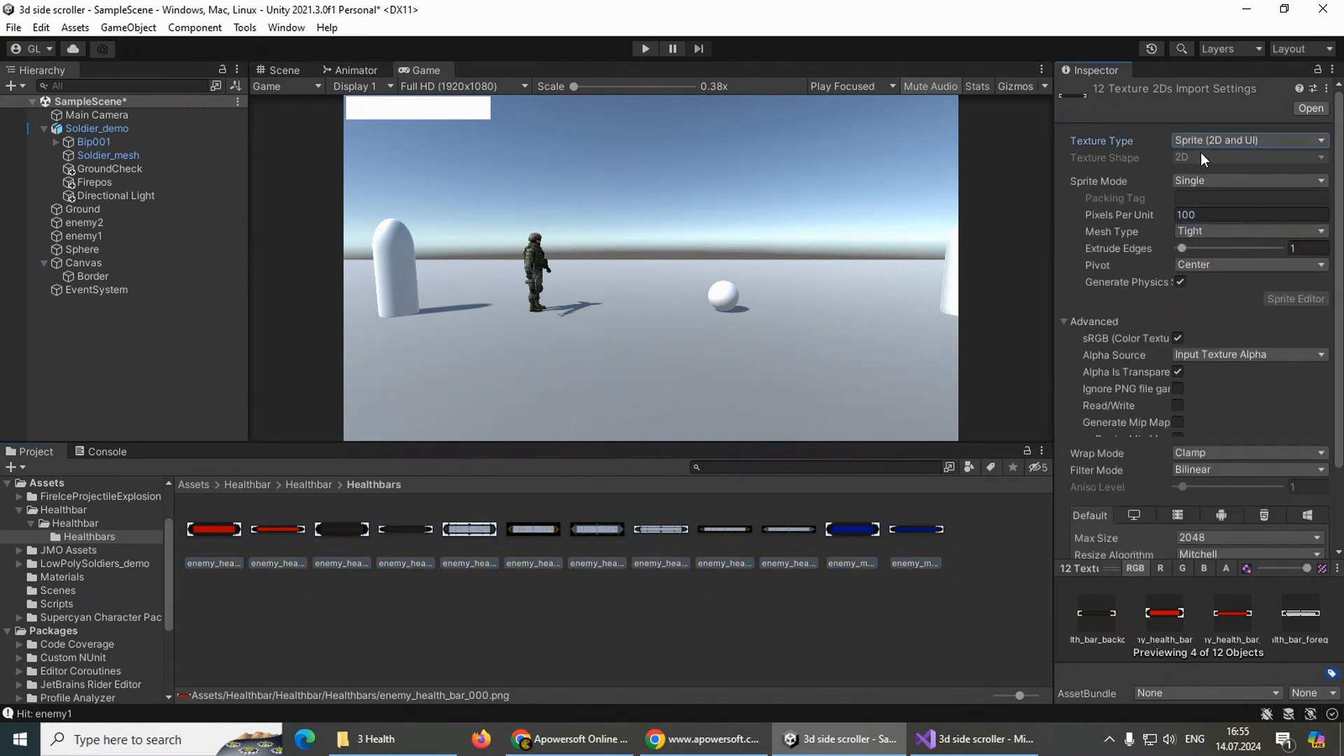
pyautogui.scroll(-2, 1204, 434)
pyautogui.click(1296, 543)
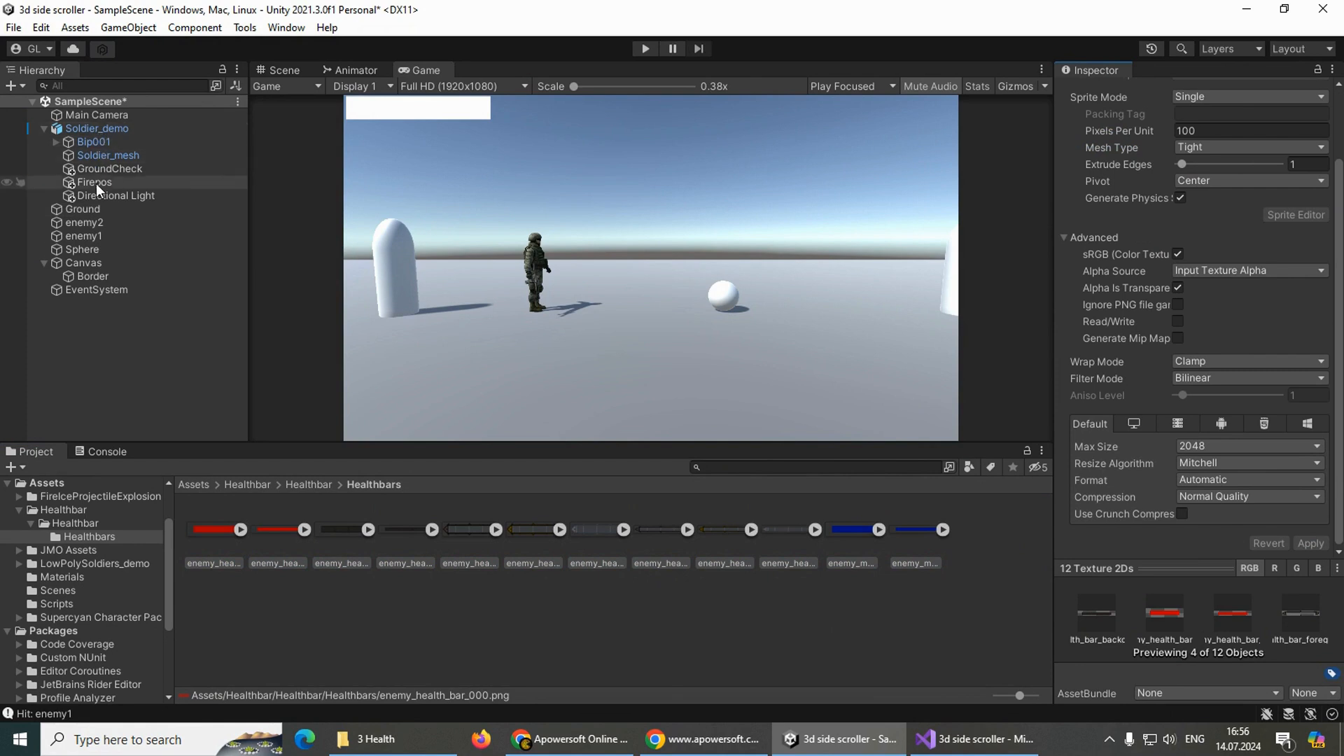
# - Use the gold-tipped enemy_health_bar_foreground sprite as the Border's source image, and size it natively with an X scale of 1.6
pyautogui.click(96, 277)
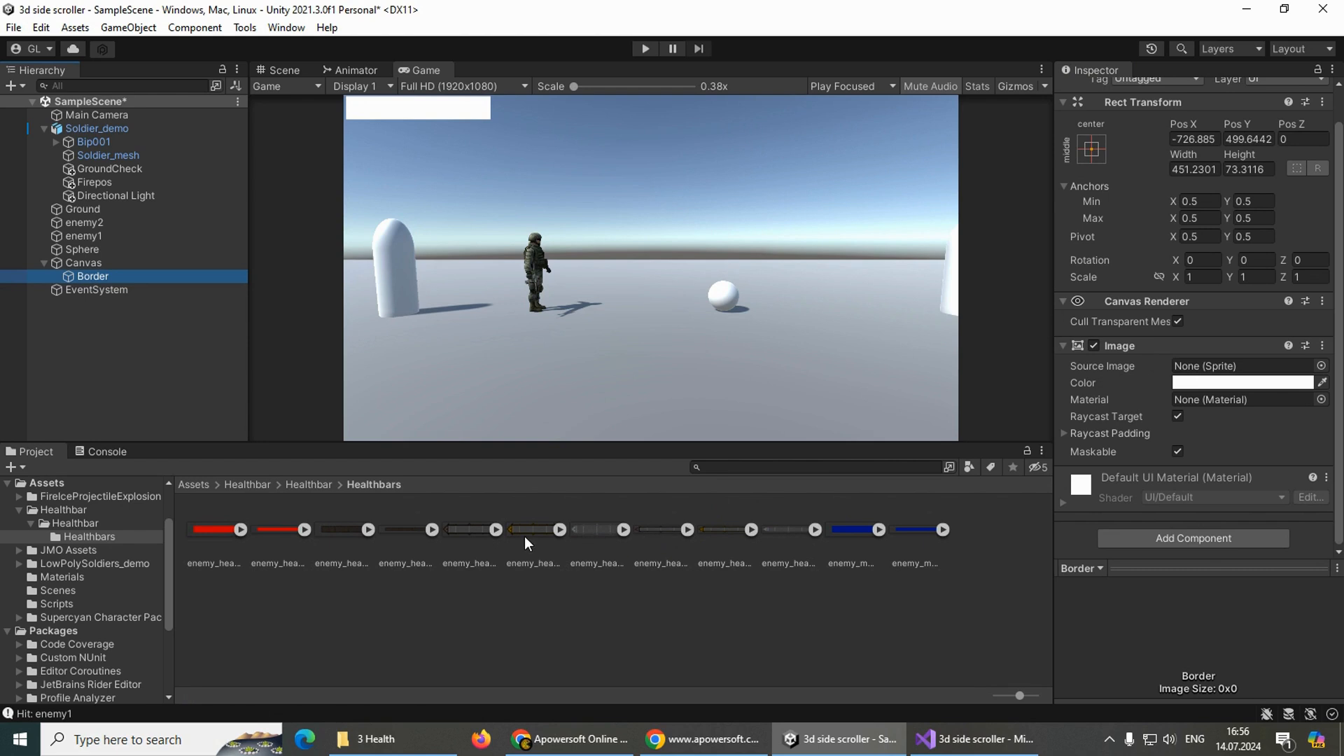
pyautogui.moveTo(529, 535); pyautogui.dragTo(1232, 366)
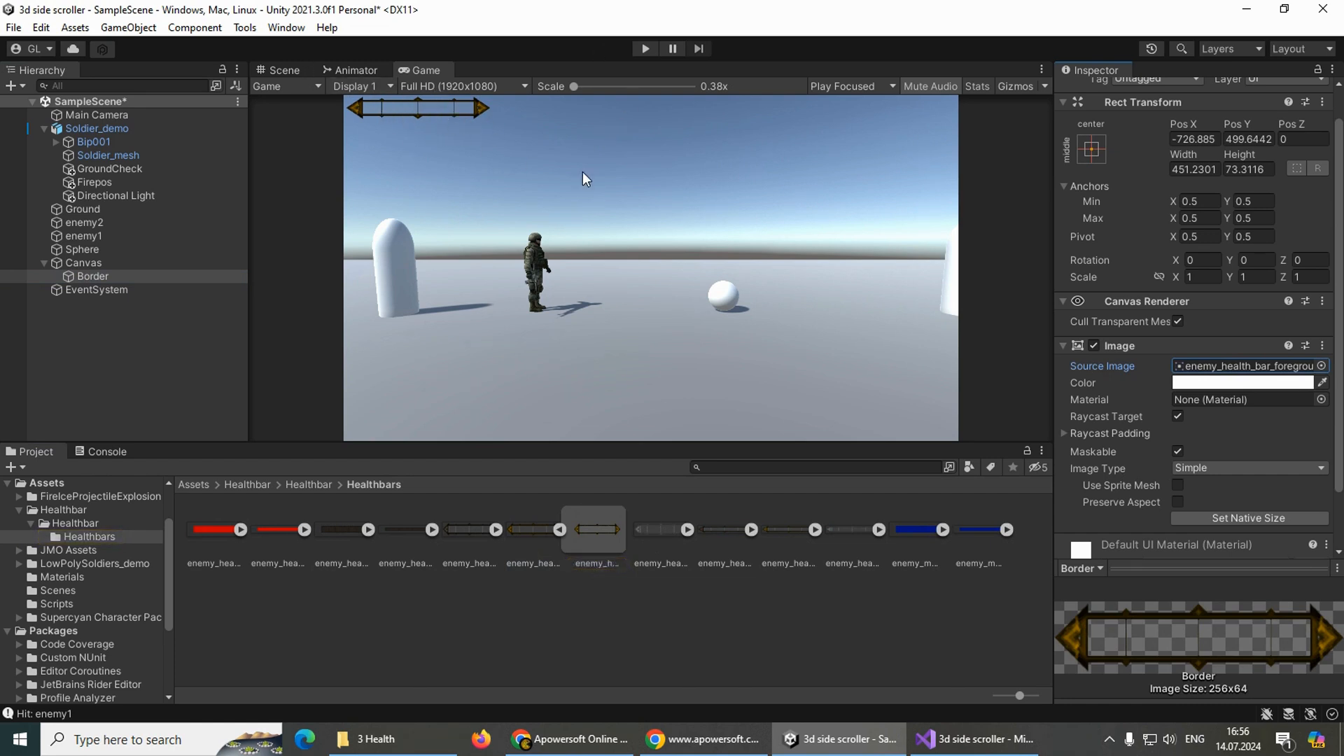
pyautogui.scroll(-2, 1283, 402)
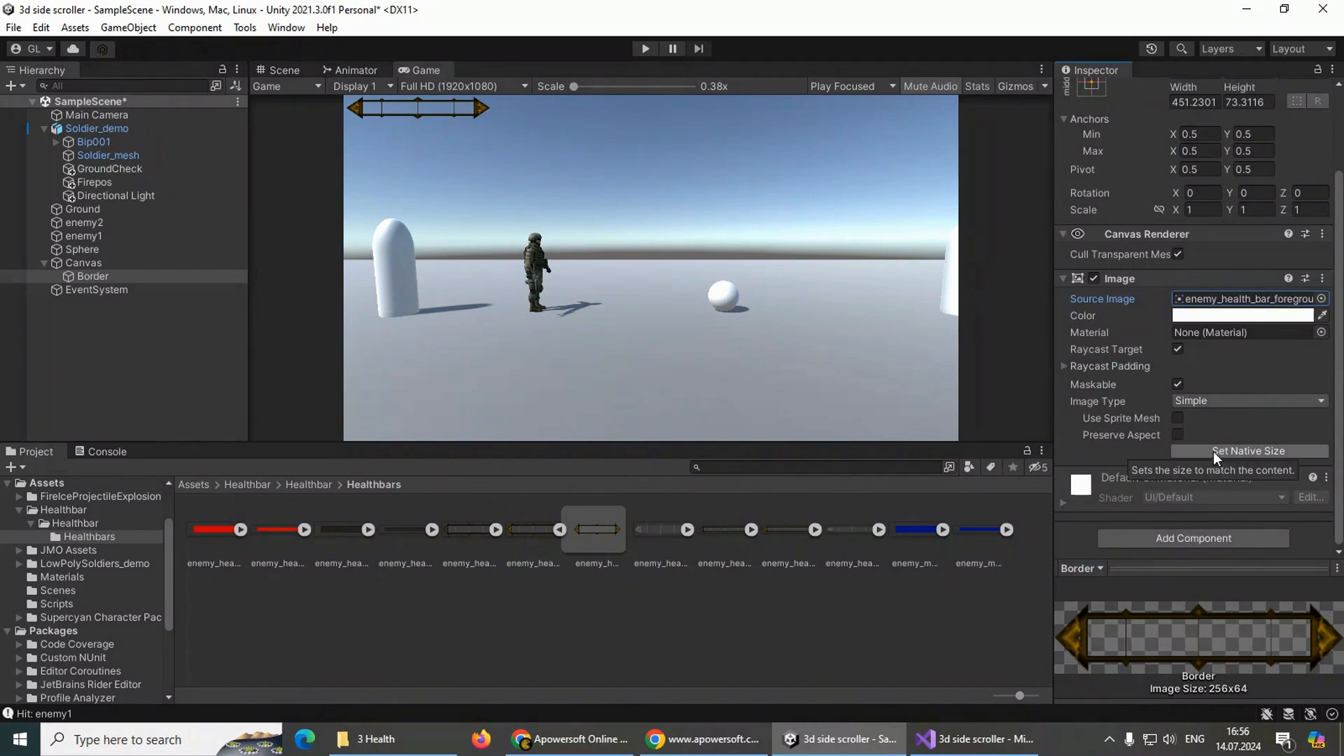
pyautogui.click(1212, 452)
pyautogui.click(1201, 210)
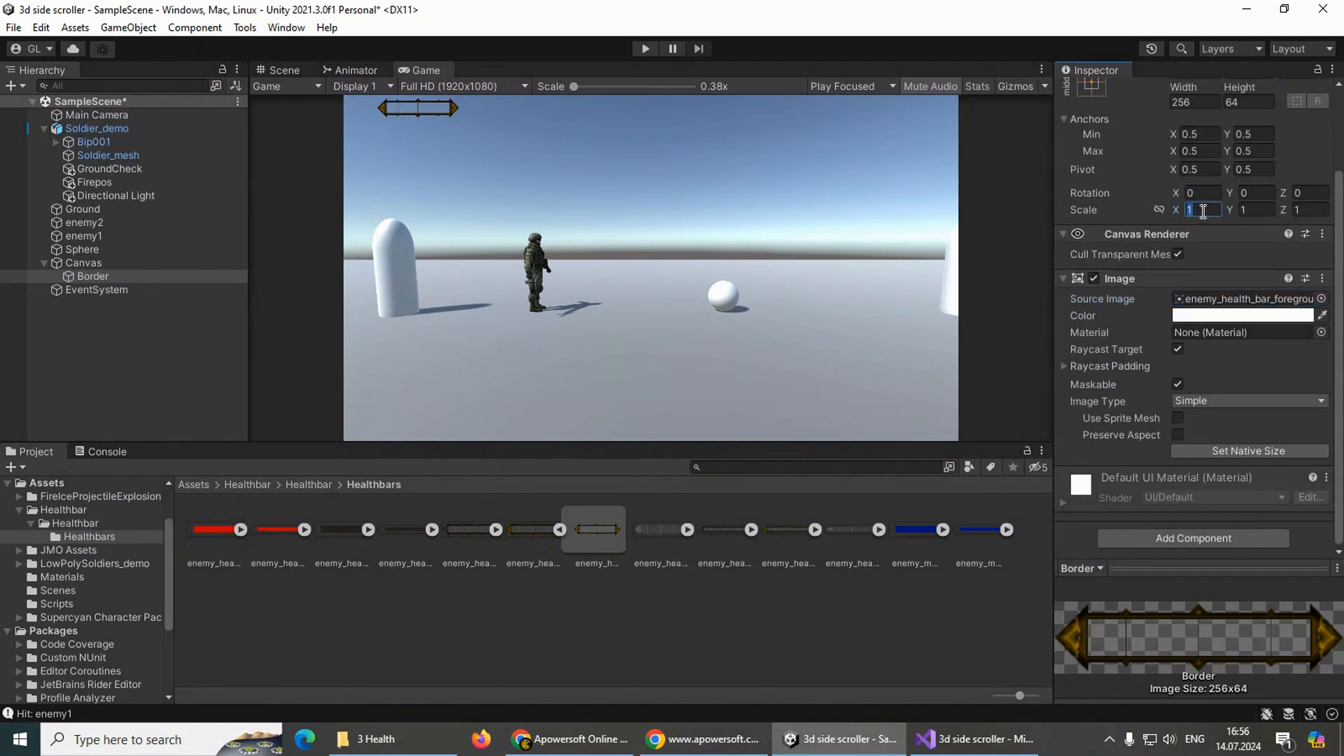
pyautogui.write('.5')
pyautogui.press('BackSpace')
pyautogui.write('6')
# - Create an empty child object named Healthbar under the Canvas
pyautogui.rightClick(83, 265)
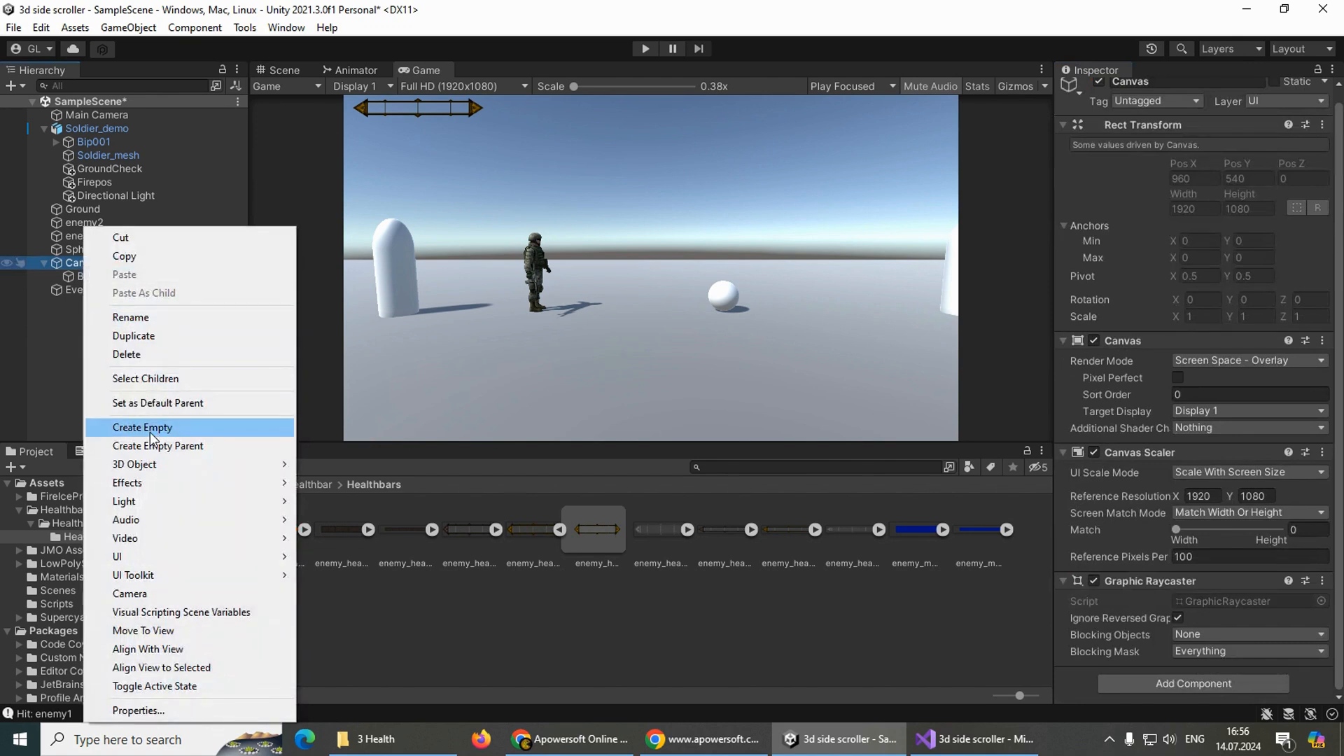
pyautogui.click(145, 431)
pyautogui.write('Healthbar')
pyautogui.click(144, 417)
pyautogui.click(96, 291)
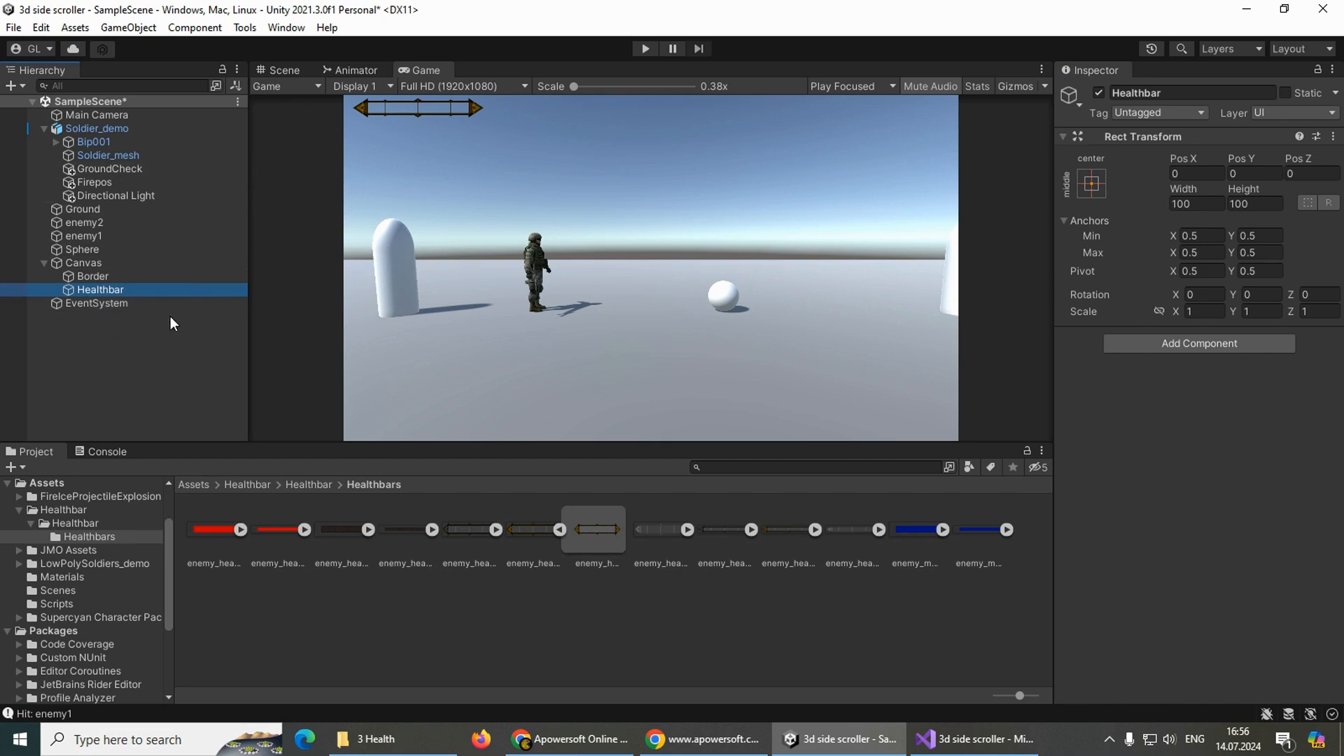
# - In the Scene view, move the Healthbar object to just below the Border image, at about X -851, Y 401
pyautogui.click(293, 70)
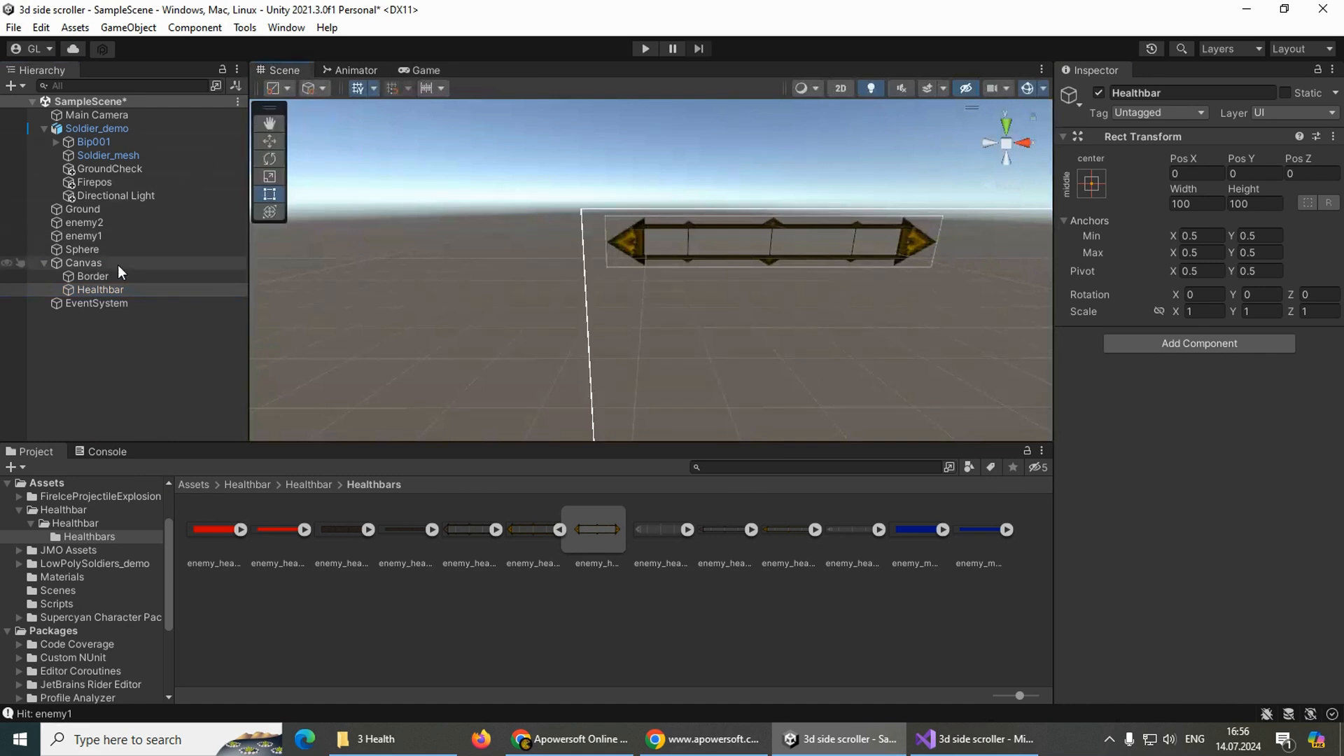
pyautogui.scroll(-6, 812, 385)
pyautogui.click(270, 141)
pyautogui.moveTo(1008, 423); pyautogui.dragTo(699, 416)
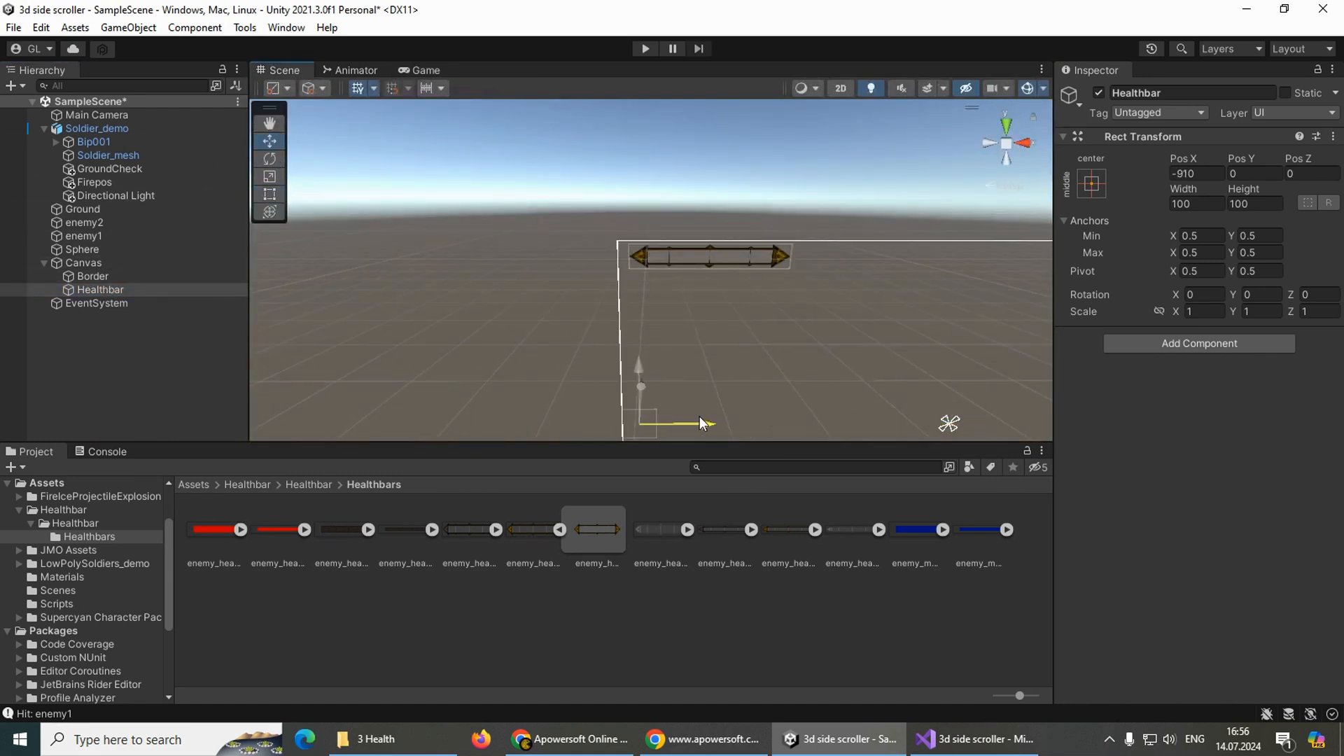
pyautogui.moveTo(639, 365); pyautogui.dragTo(640, 215)
pyautogui.click(636, 206)
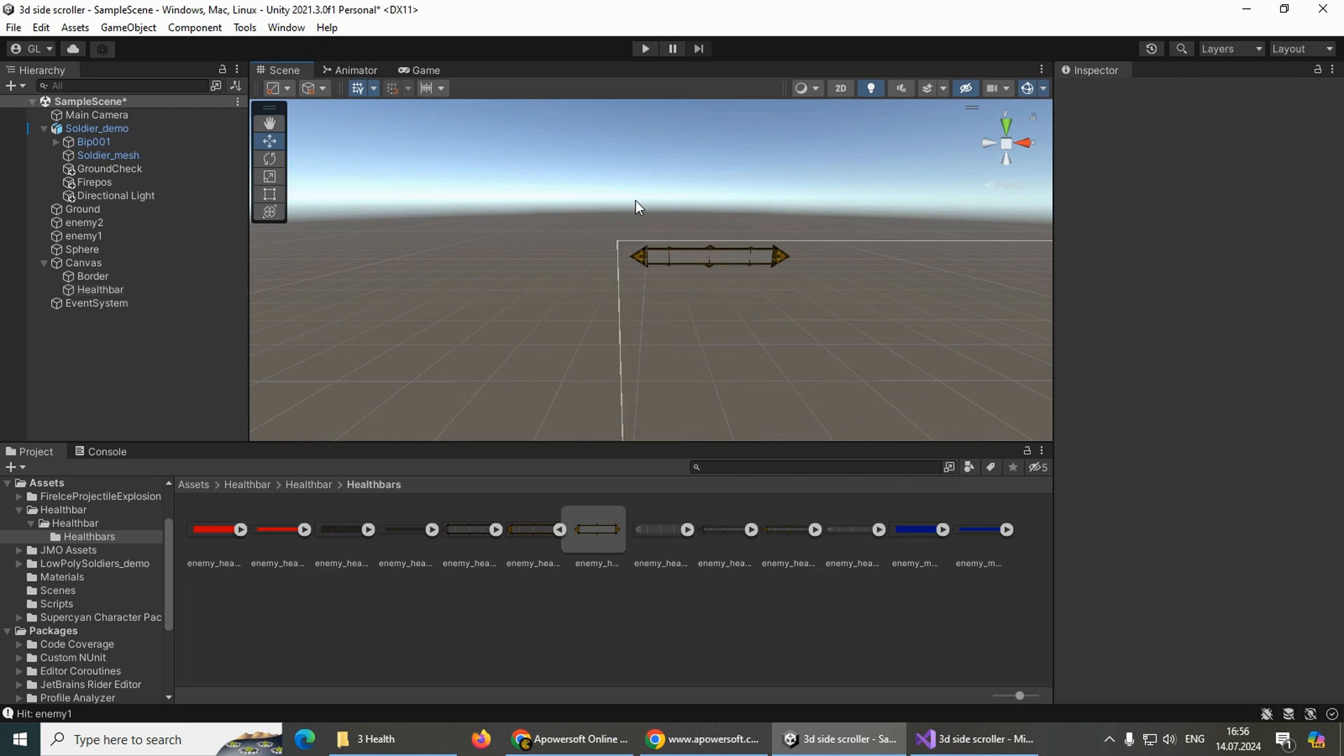
# - Move the Healthbar object onto the Border image's left end, at about X -882, Y 487.9
pyautogui.click(94, 289)
pyautogui.scroll(4, 699, 255)
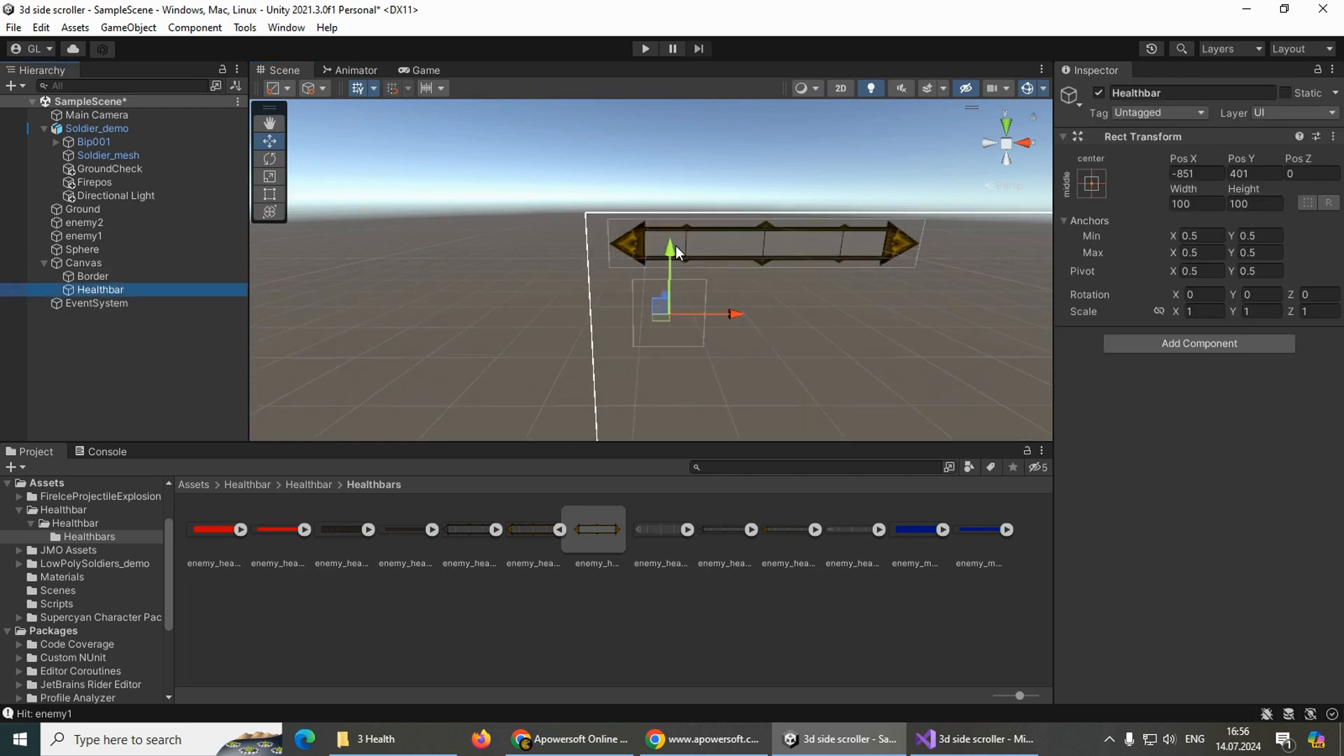
pyautogui.scroll(2, 674, 246)
pyautogui.moveTo(678, 259); pyautogui.dragTo(658, 180)
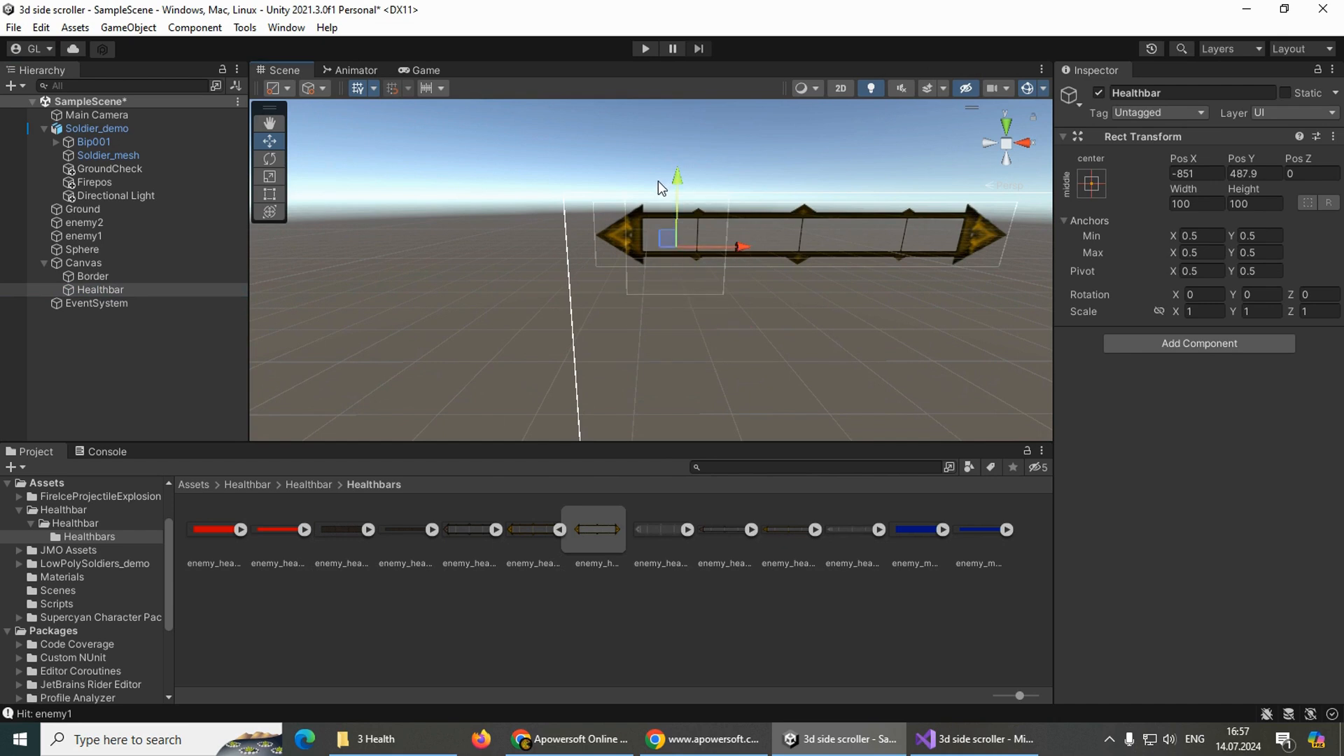
pyautogui.click(655, 183)
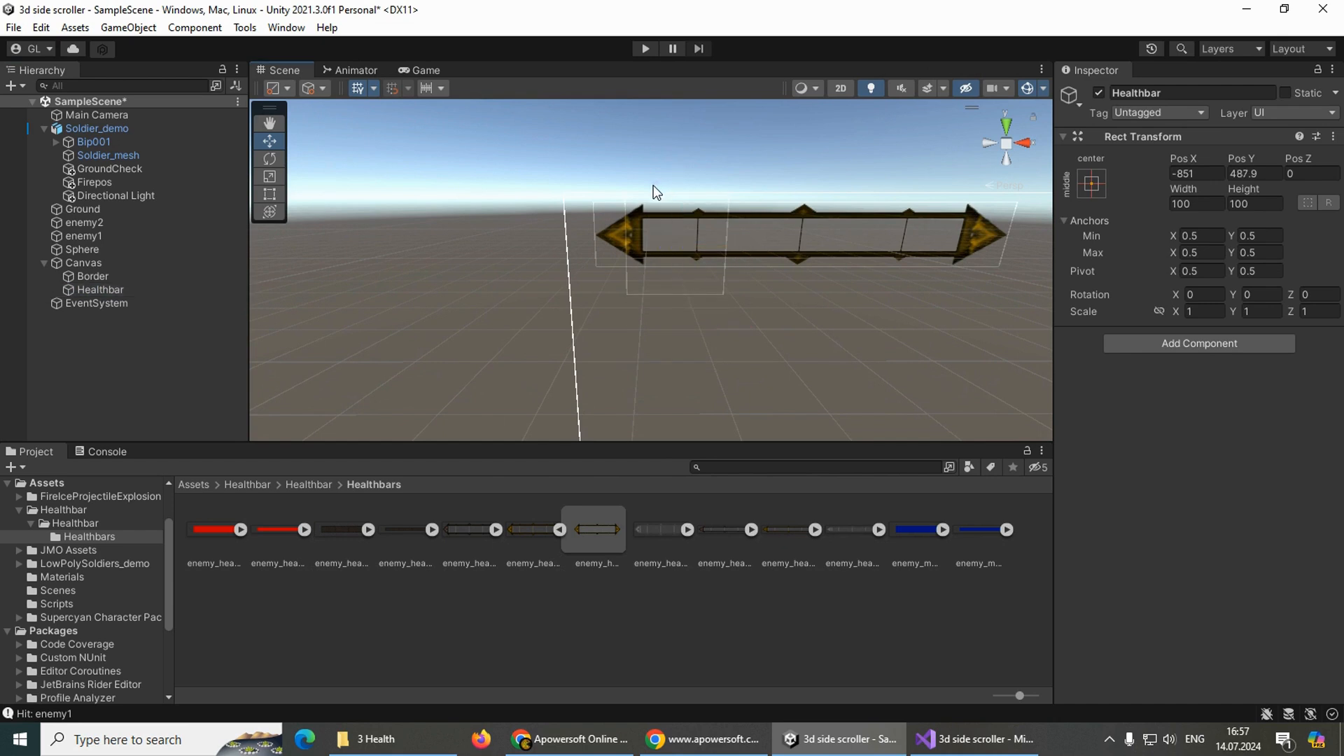
pyautogui.click(81, 288)
pyautogui.moveTo(742, 249); pyautogui.dragTo(712, 250)
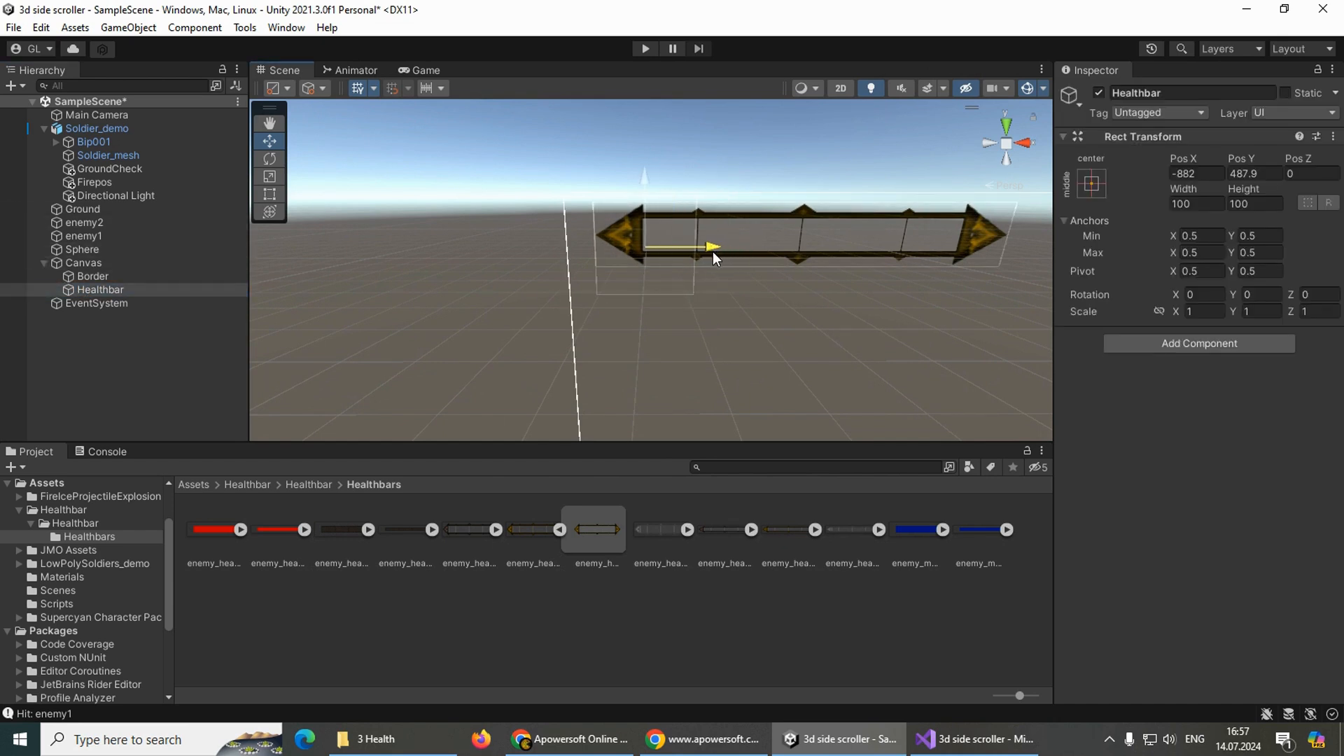
# - Resize the Healthbar rectangle to enclose the whole Border image, about 410 by 64, centred at about X -727, Y 500
pyautogui.scroll(2, 649, 191)
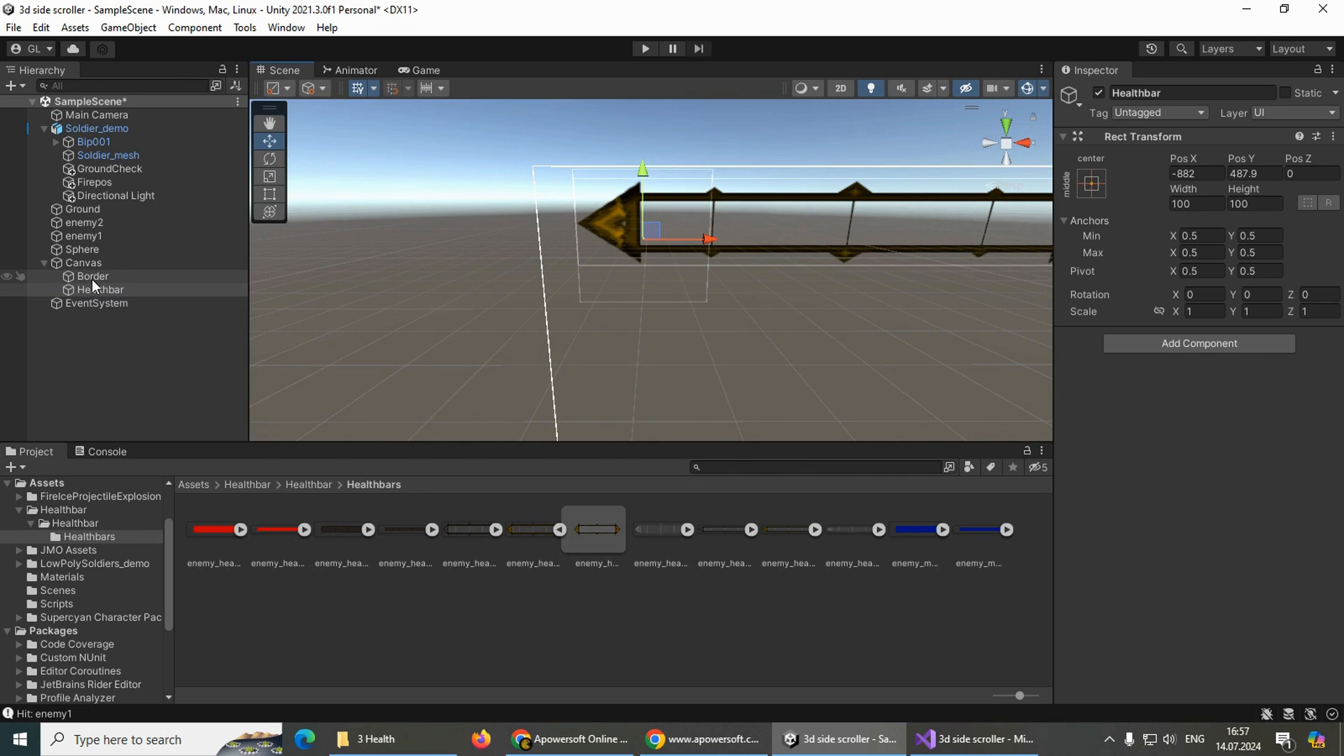
pyautogui.click(270, 194)
pyautogui.moveTo(659, 303); pyautogui.dragTo(659, 265)
pyautogui.moveTo(662, 165)
pyautogui.mouseDown()
pyautogui.moveTo(665, 199)
pyautogui.moveTo(797, 225)
pyautogui.moveTo(1016, 225)
pyautogui.mouseUp()
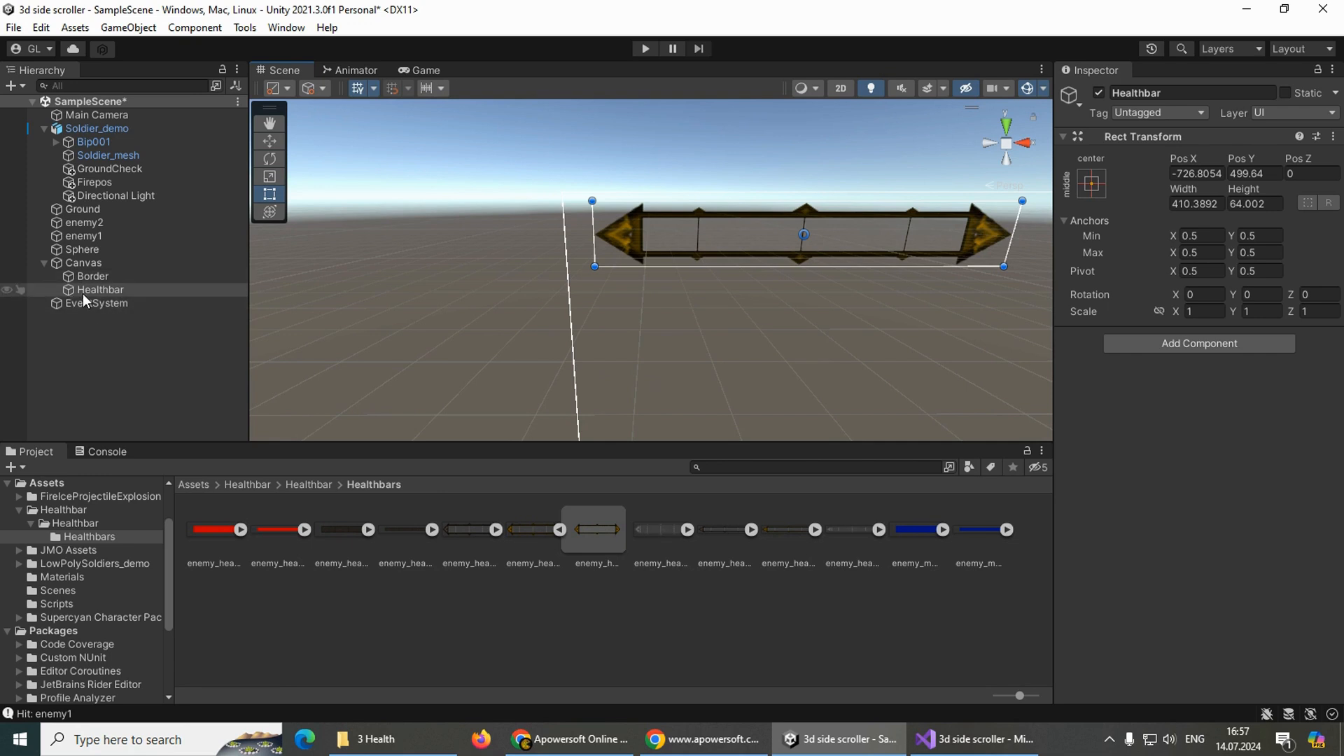
# - Make the Border image a child of Healthbar and anchor Healthbar to the canvas's top-left corner
pyautogui.moveTo(86, 276); pyautogui.dragTo(103, 288)
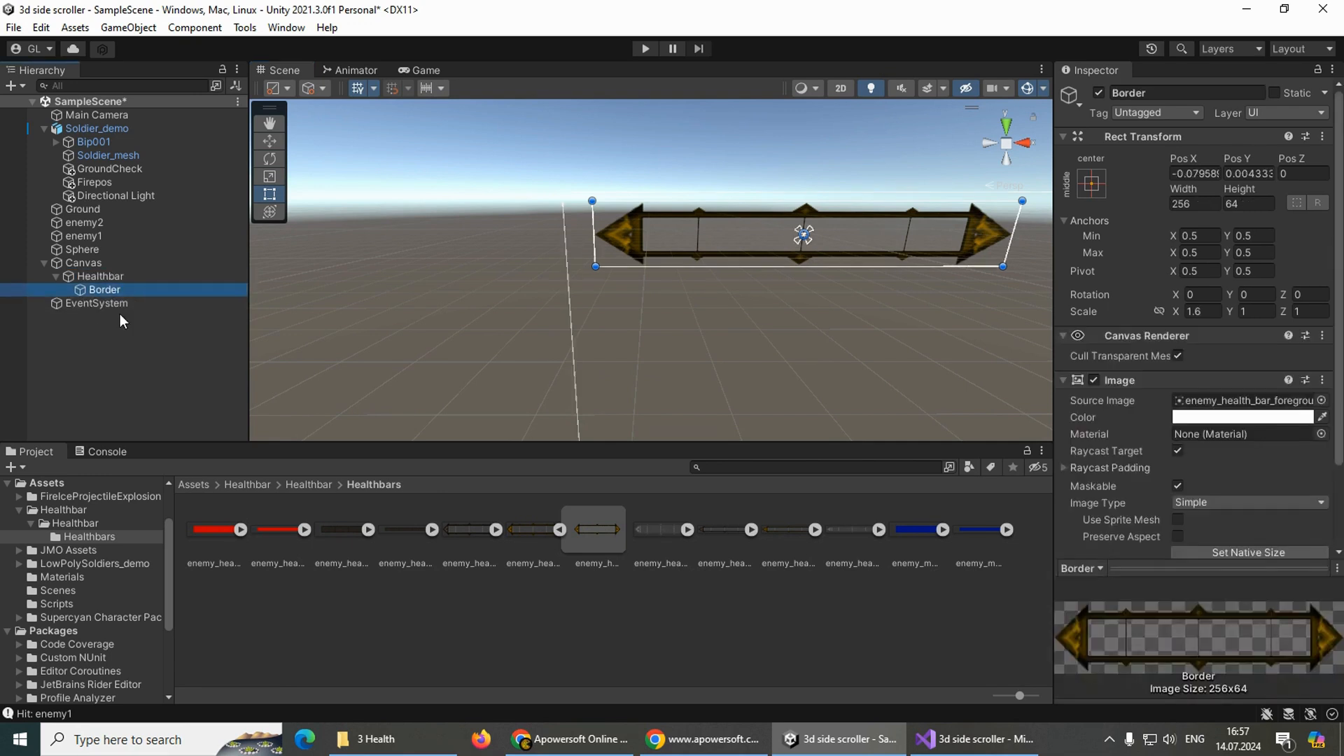
pyautogui.click(98, 277)
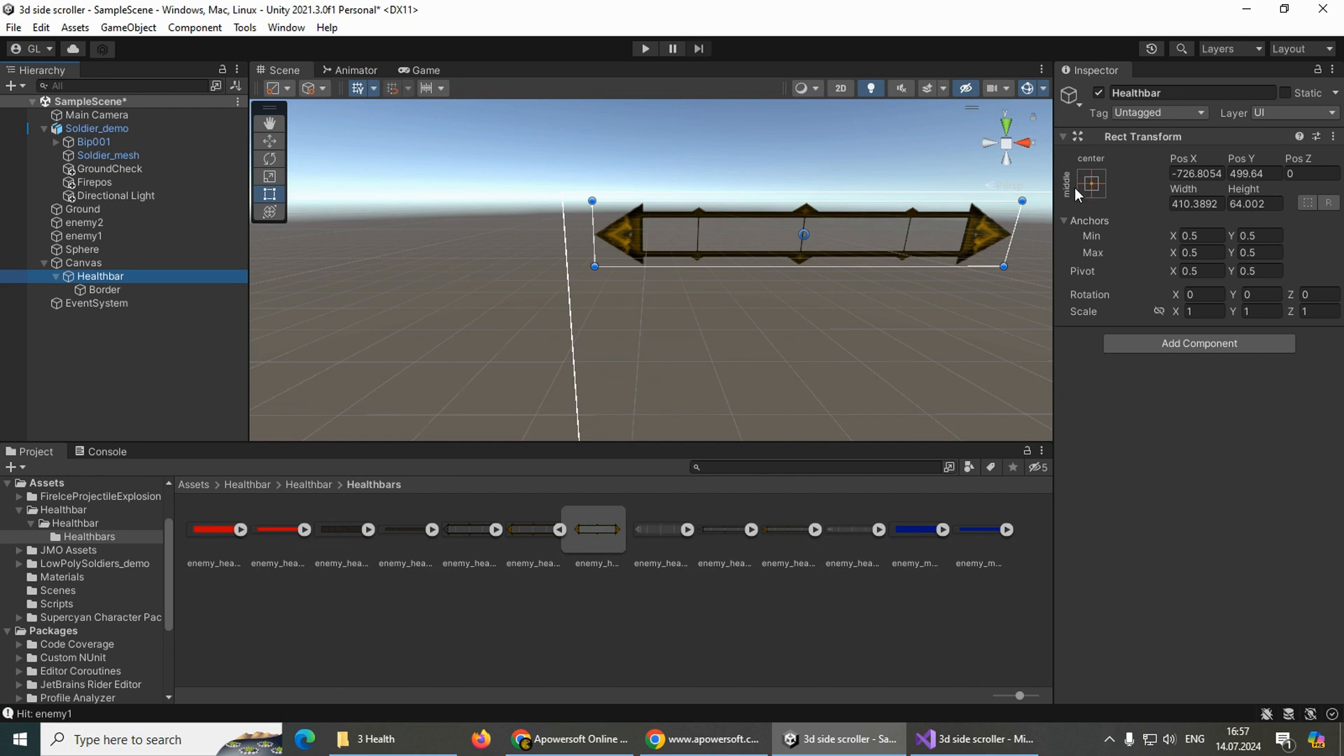
pyautogui.click(1092, 185)
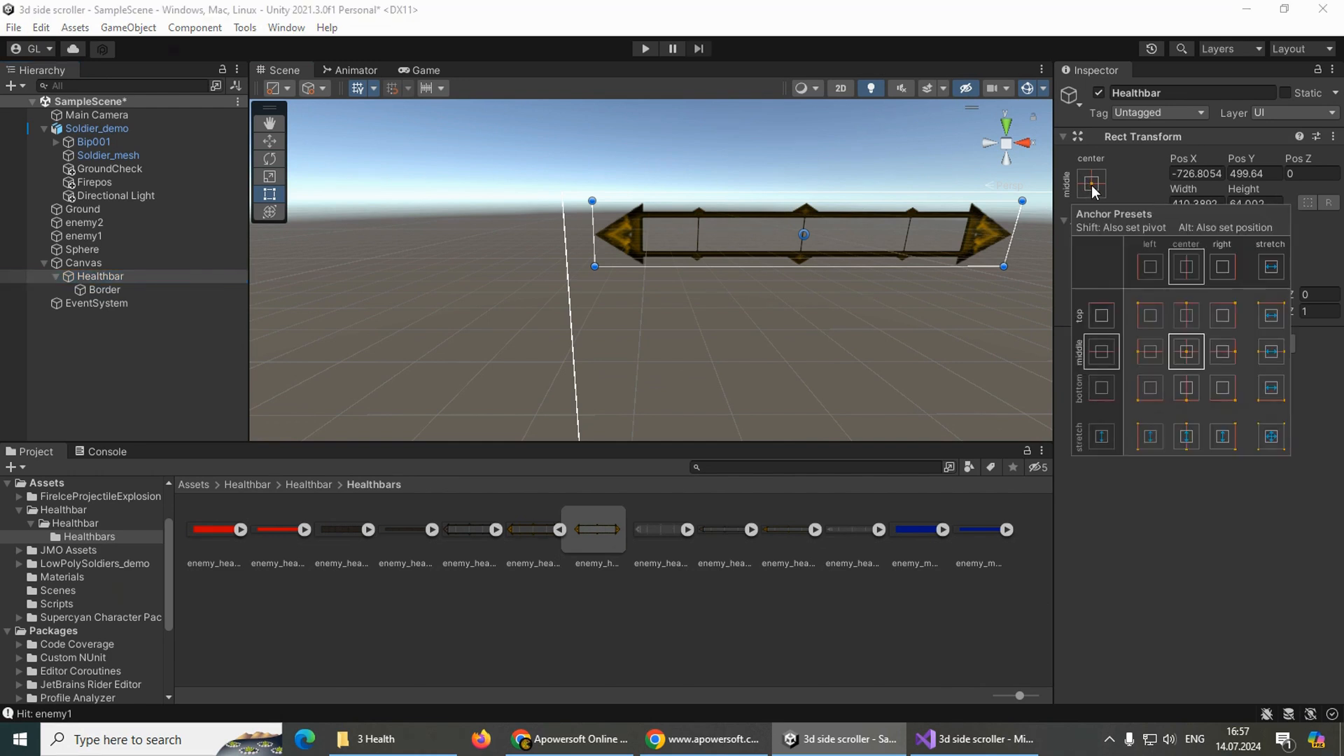
pyautogui.click(1145, 317)
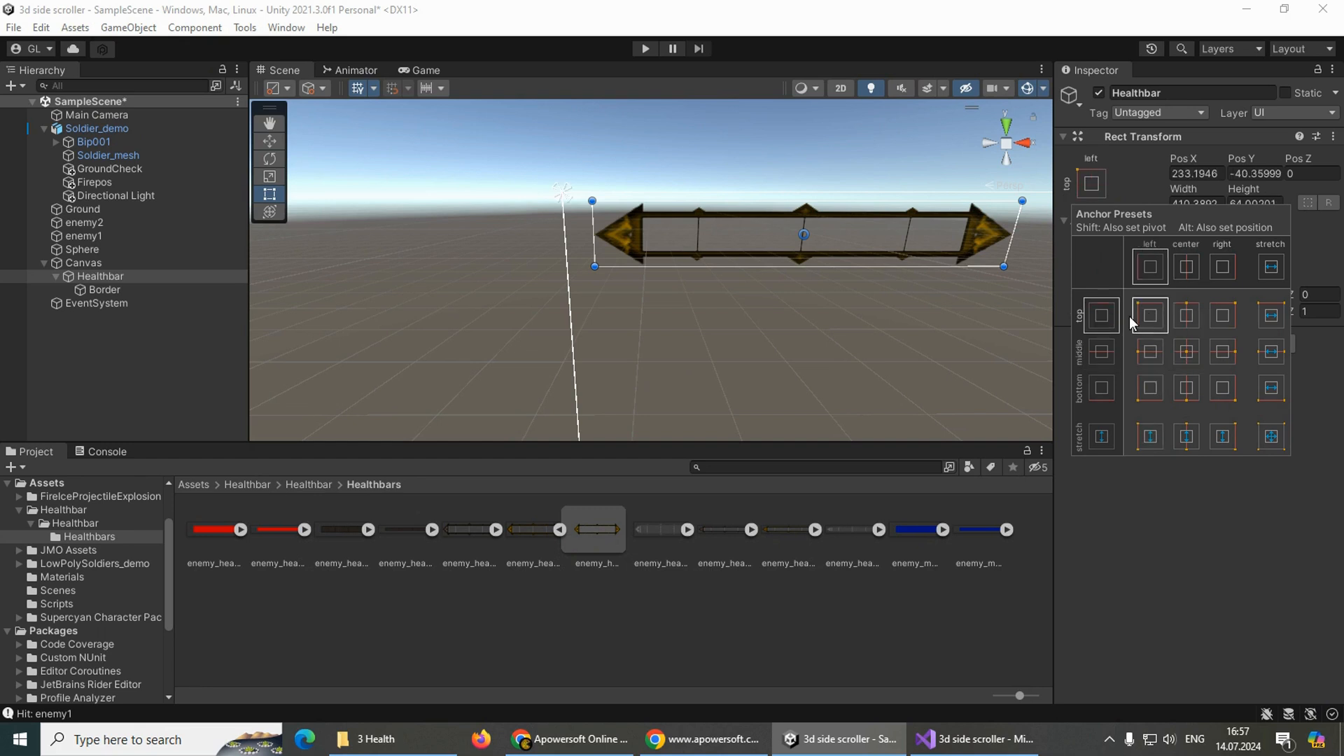
pyautogui.click(417, 71)
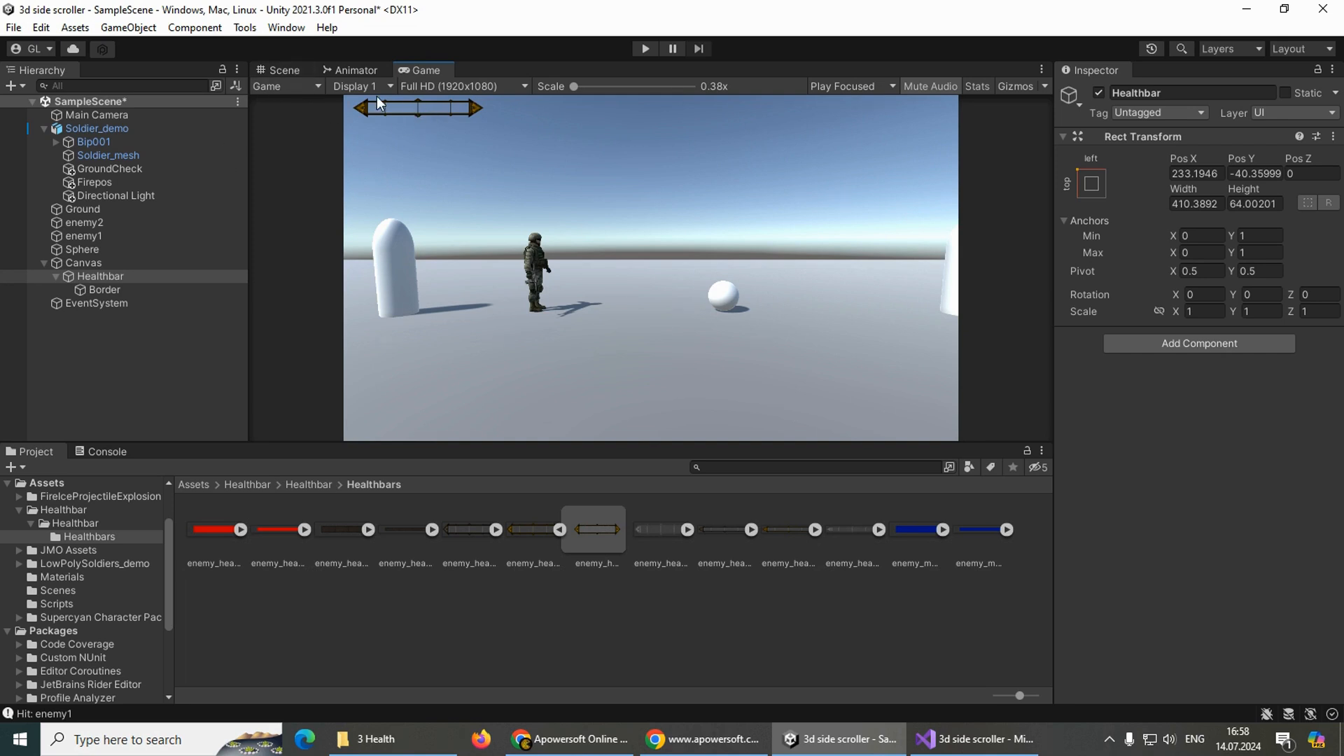
pyautogui.click(279, 70)
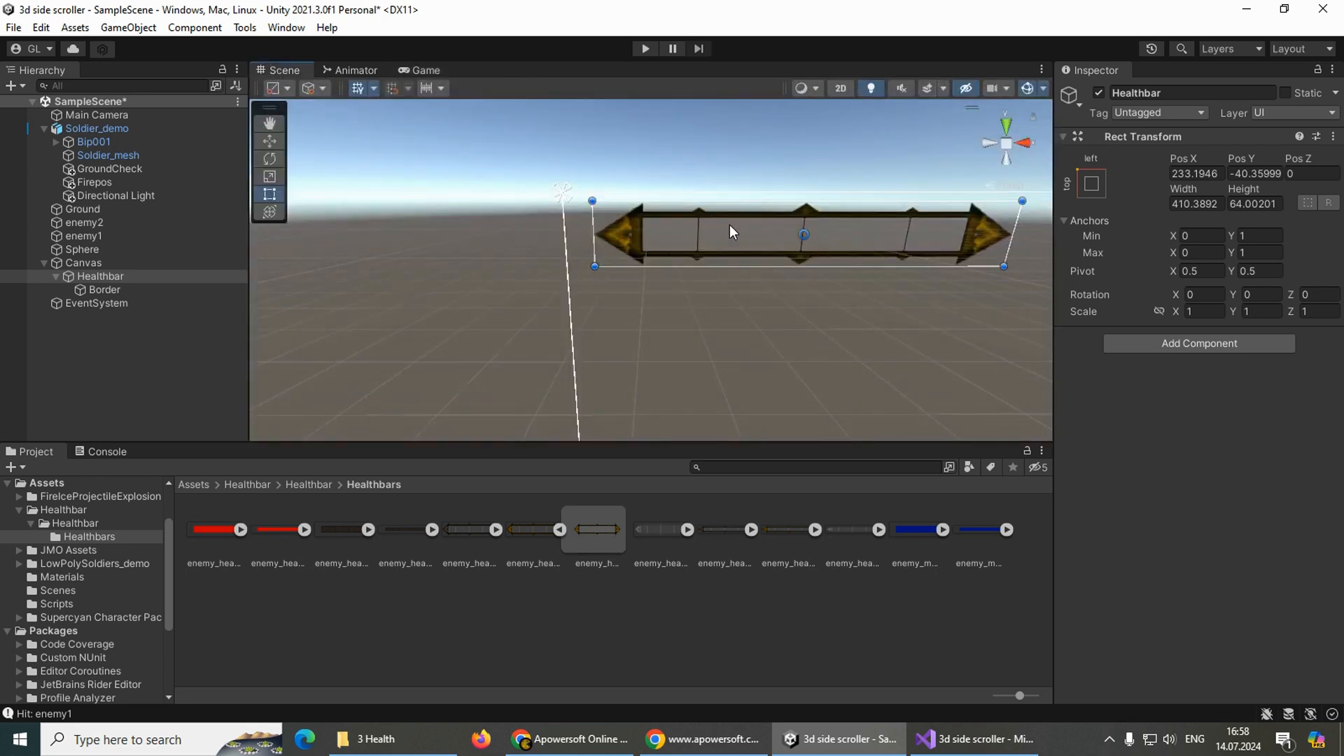
pyautogui.scroll(-5, 791, 235)
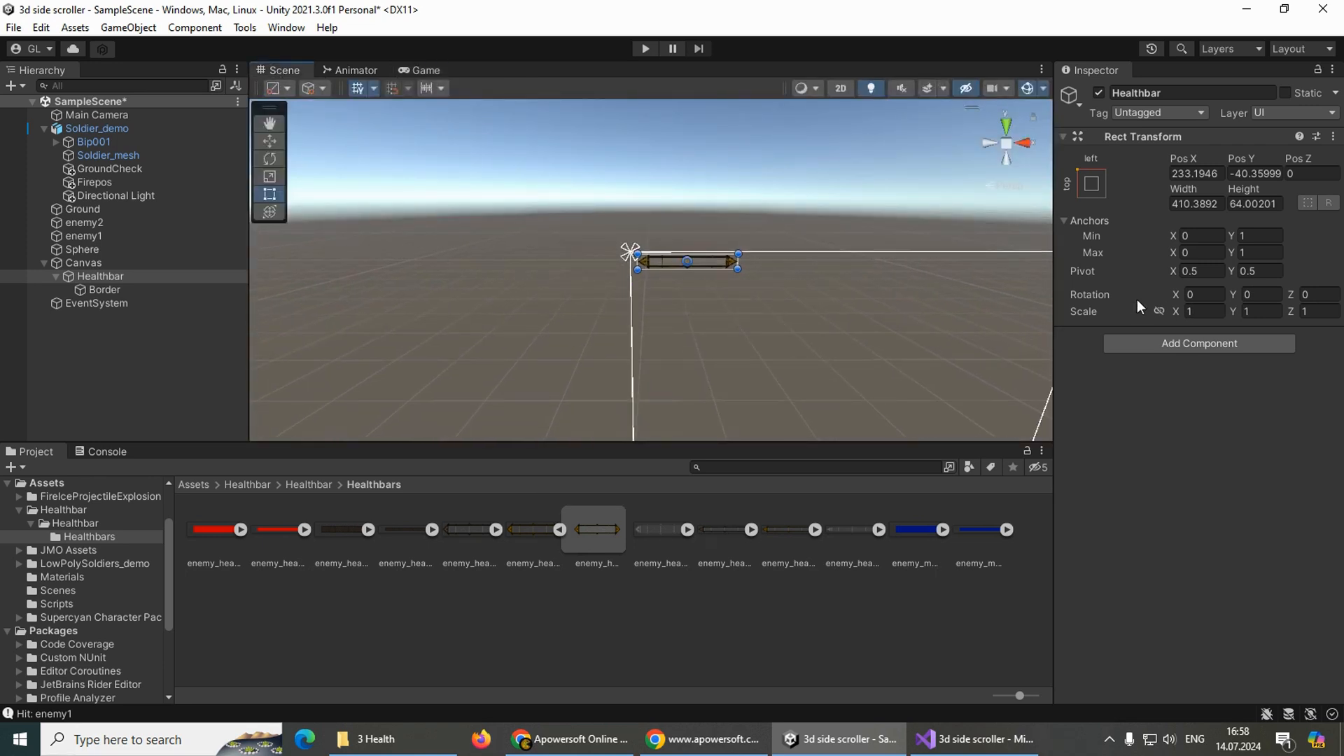
pyautogui.click(1081, 185)
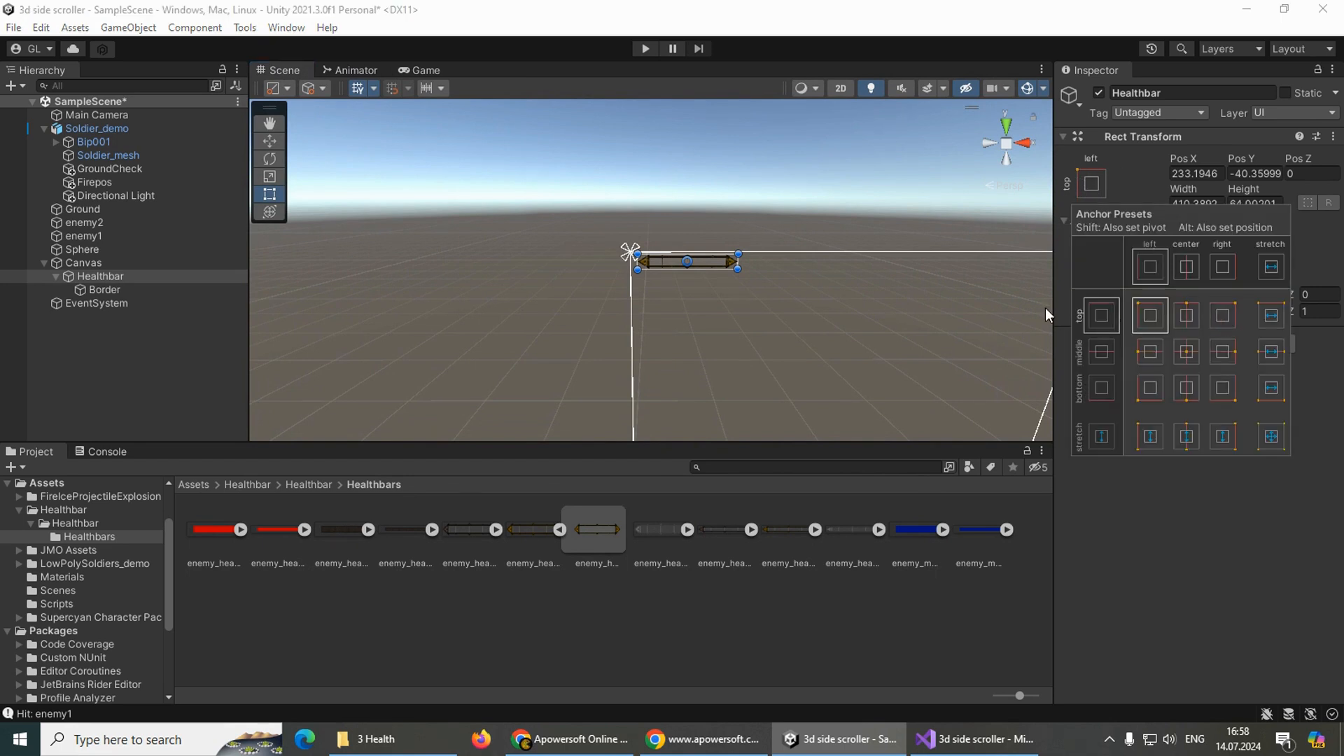
pyautogui.click(120, 351)
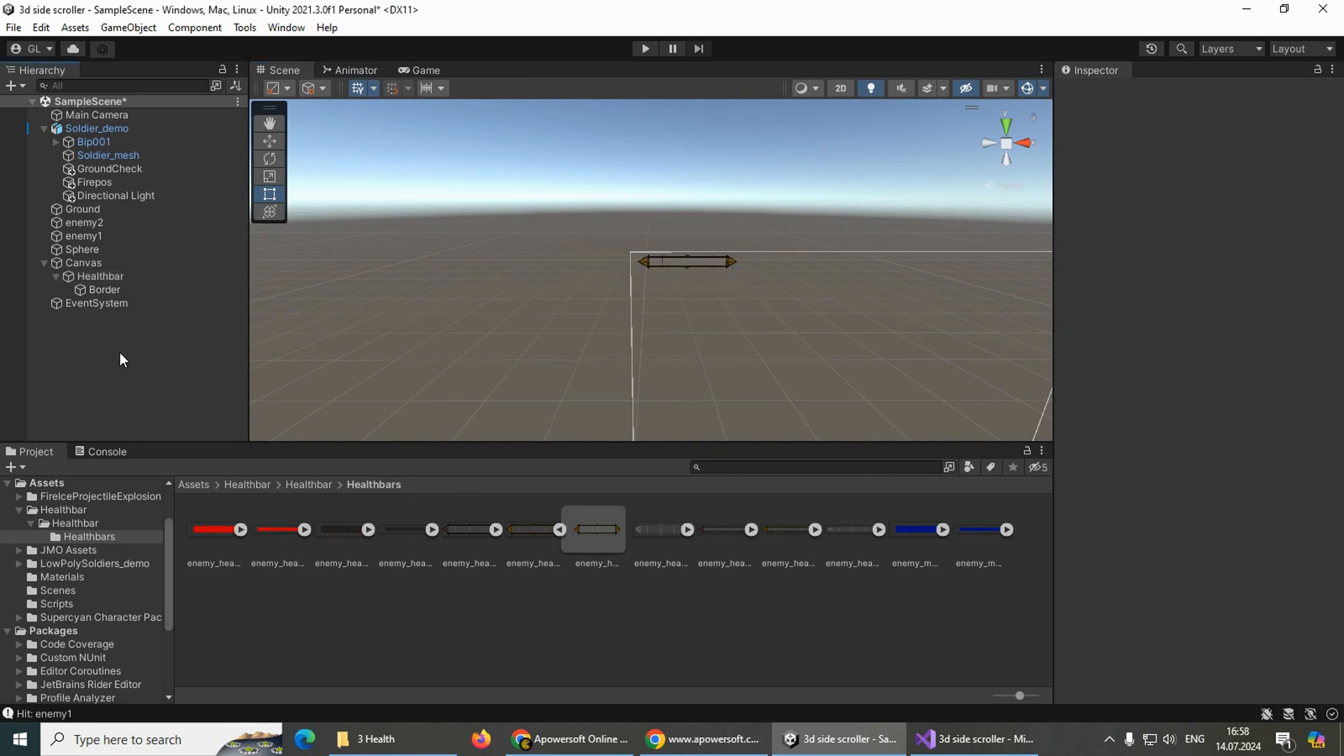
# - Add a UI Image named Fill as a child of Healthbar
pyautogui.rightClick(98, 277)
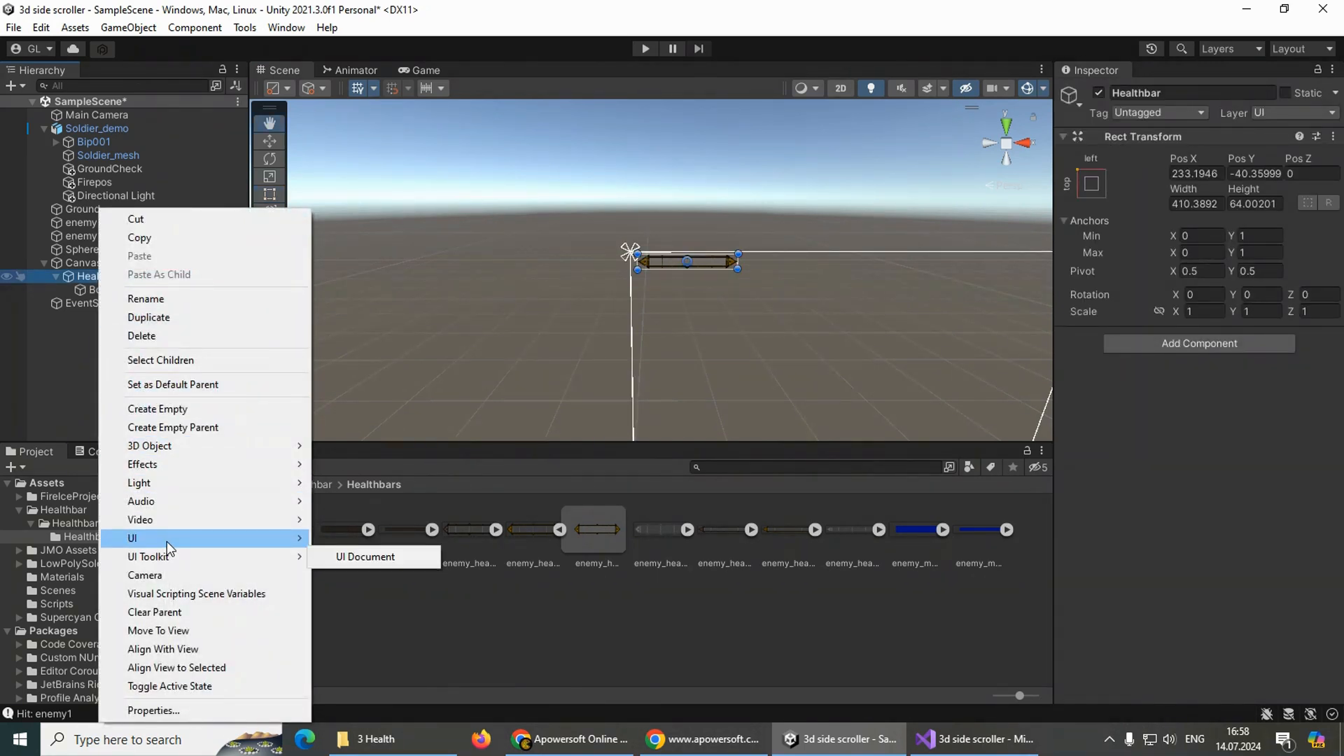
pyautogui.moveTo(171, 539)
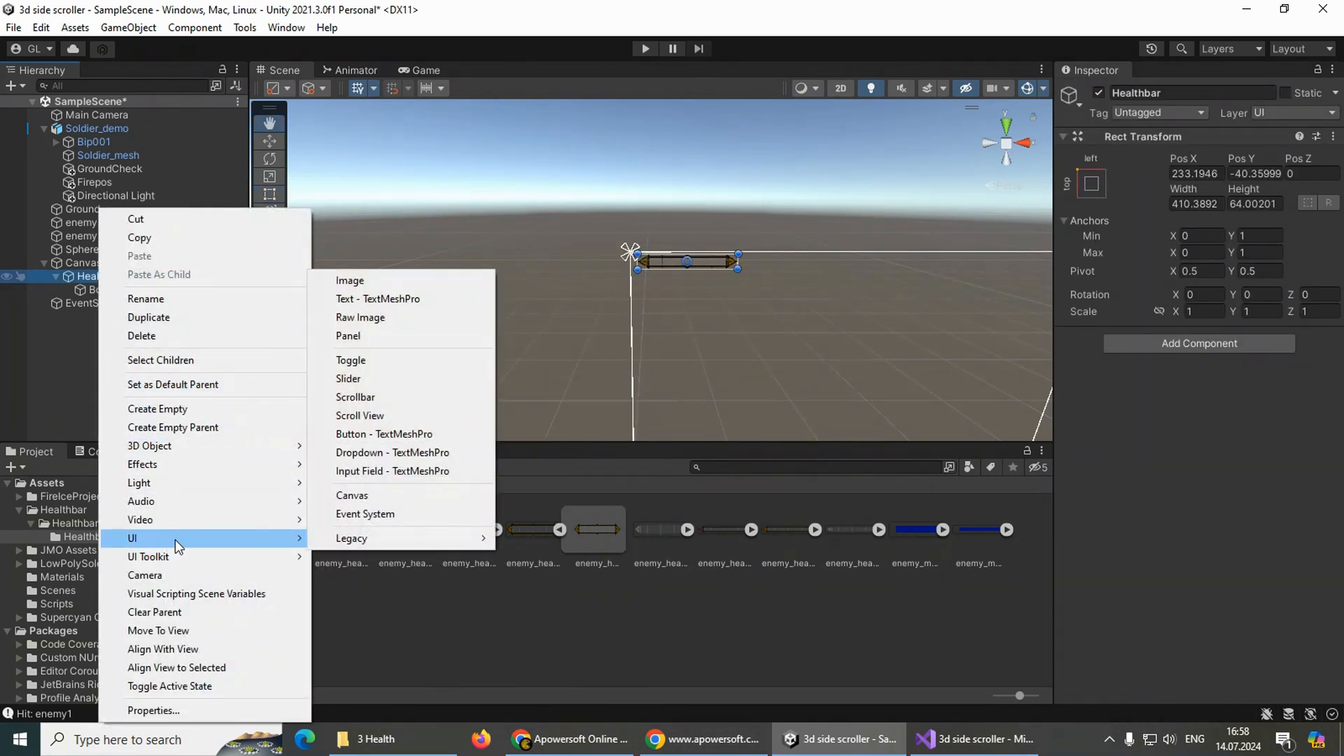
pyautogui.click(357, 280)
pyautogui.write('Fill')
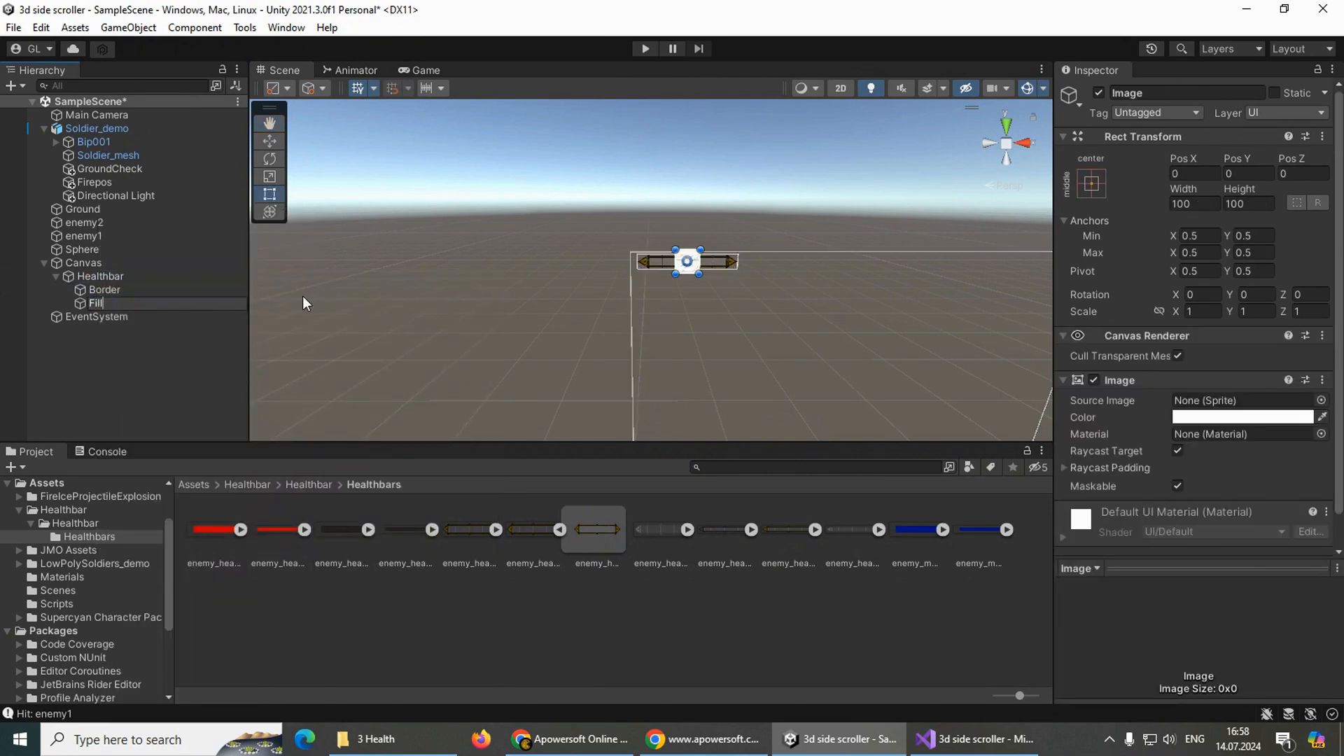
# - Stretch the Fill image in both directions to match its Healthbar parent, setting anchors and position together
pyautogui.click(158, 356)
pyautogui.click(133, 303)
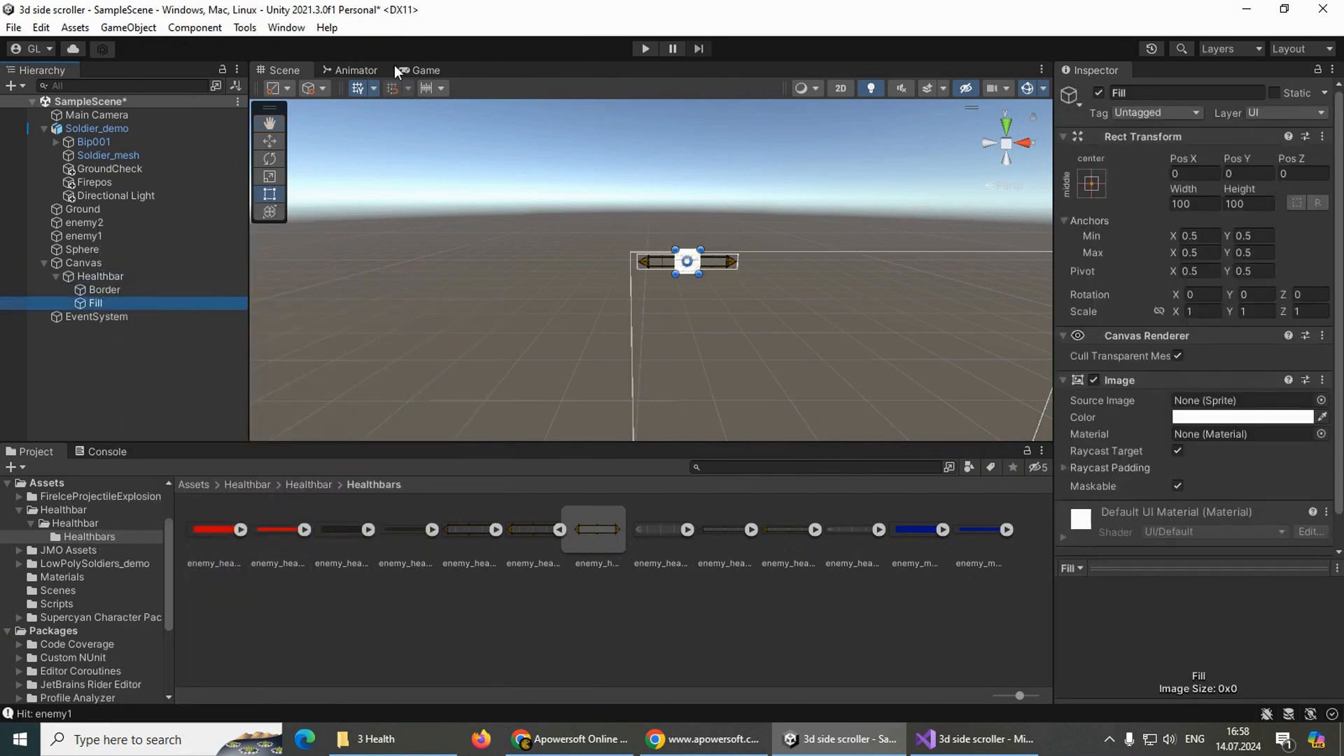
pyautogui.click(420, 70)
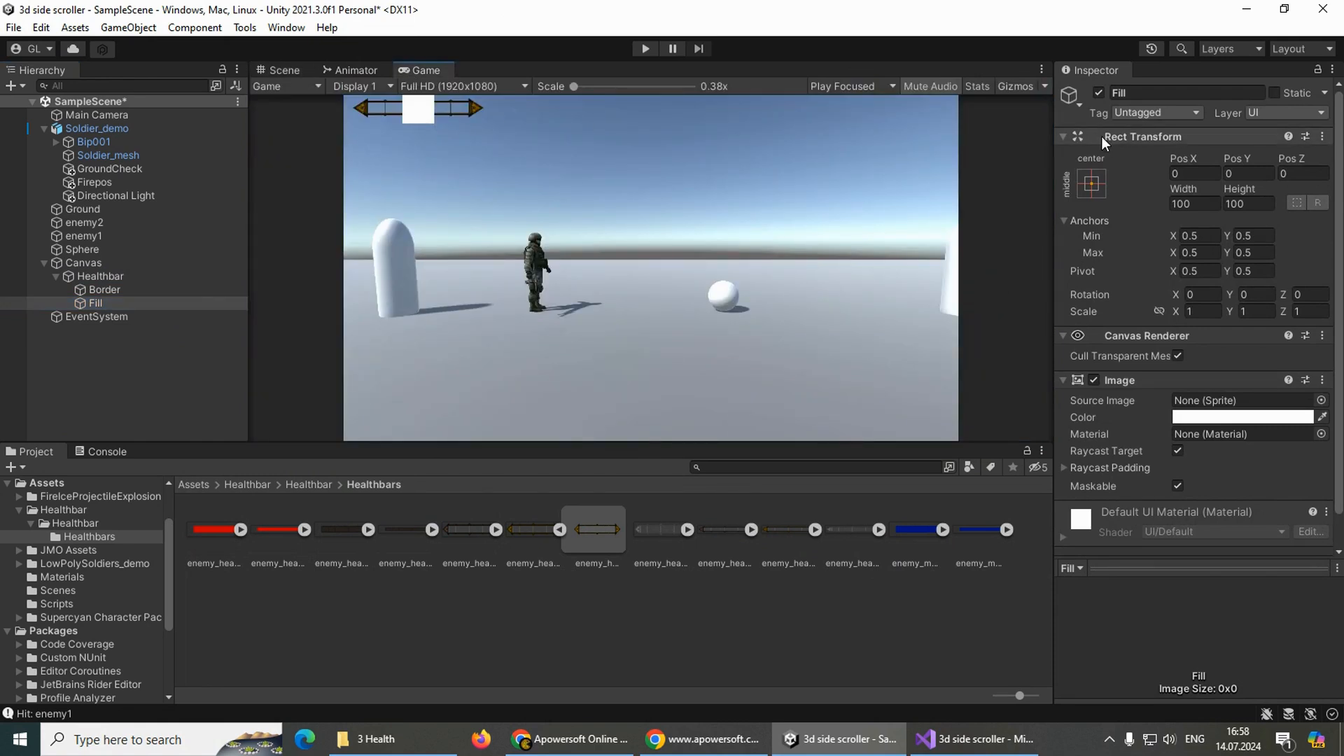
pyautogui.click(1091, 185)
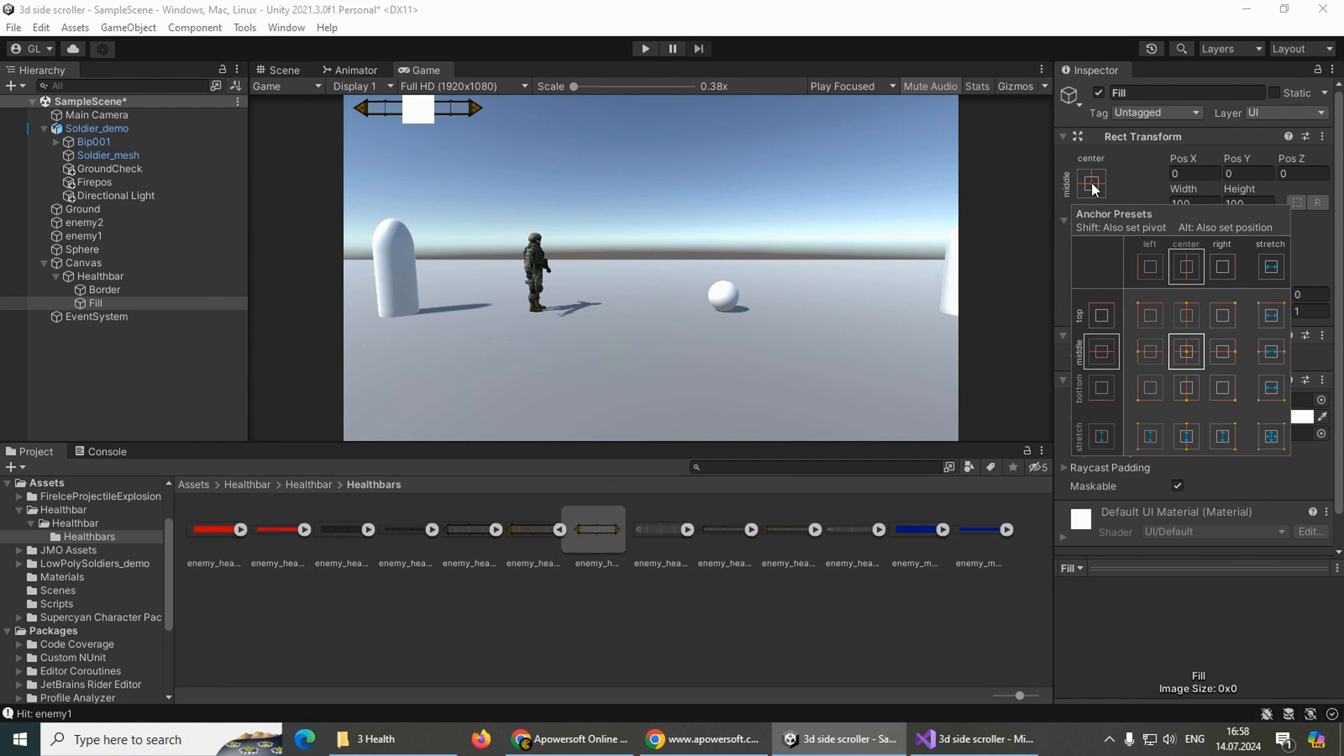
pyautogui.press('alt')
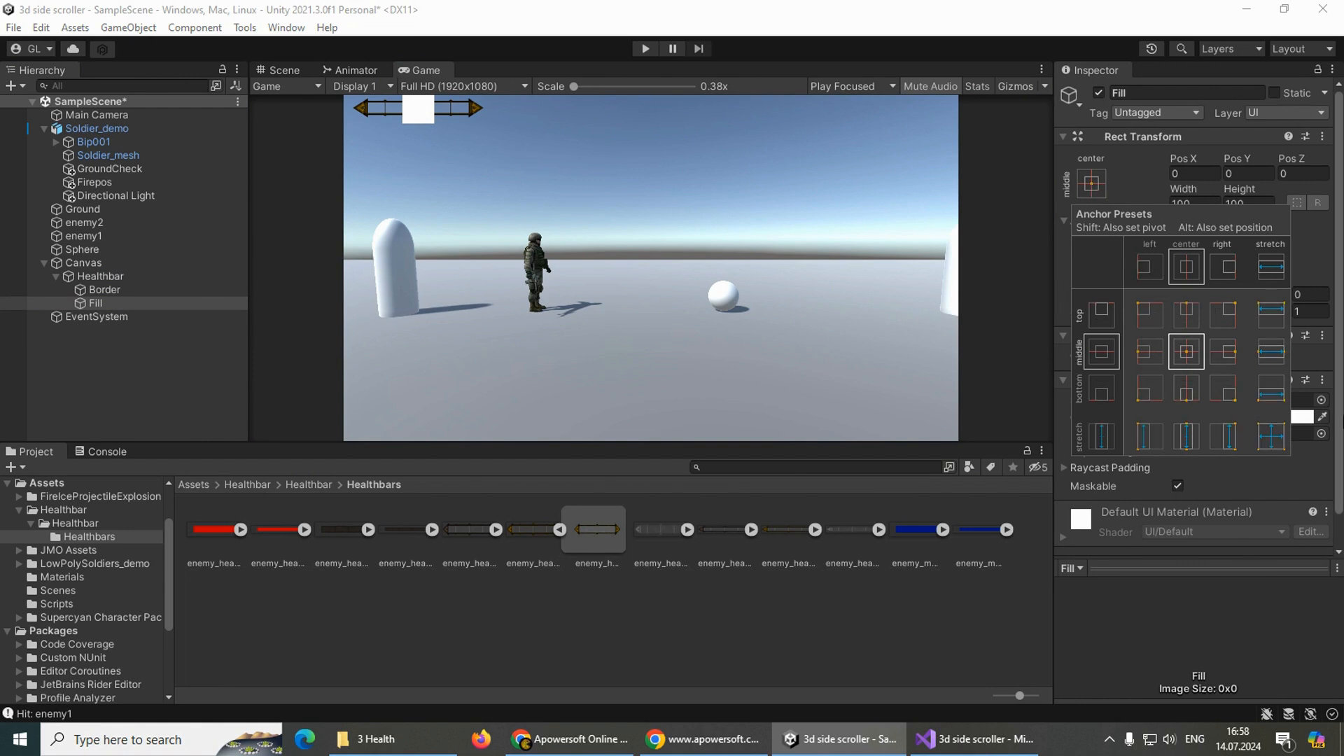
pyautogui.keyDown('alt'); pyautogui.click(1272, 445); pyautogui.keyUp('alt')
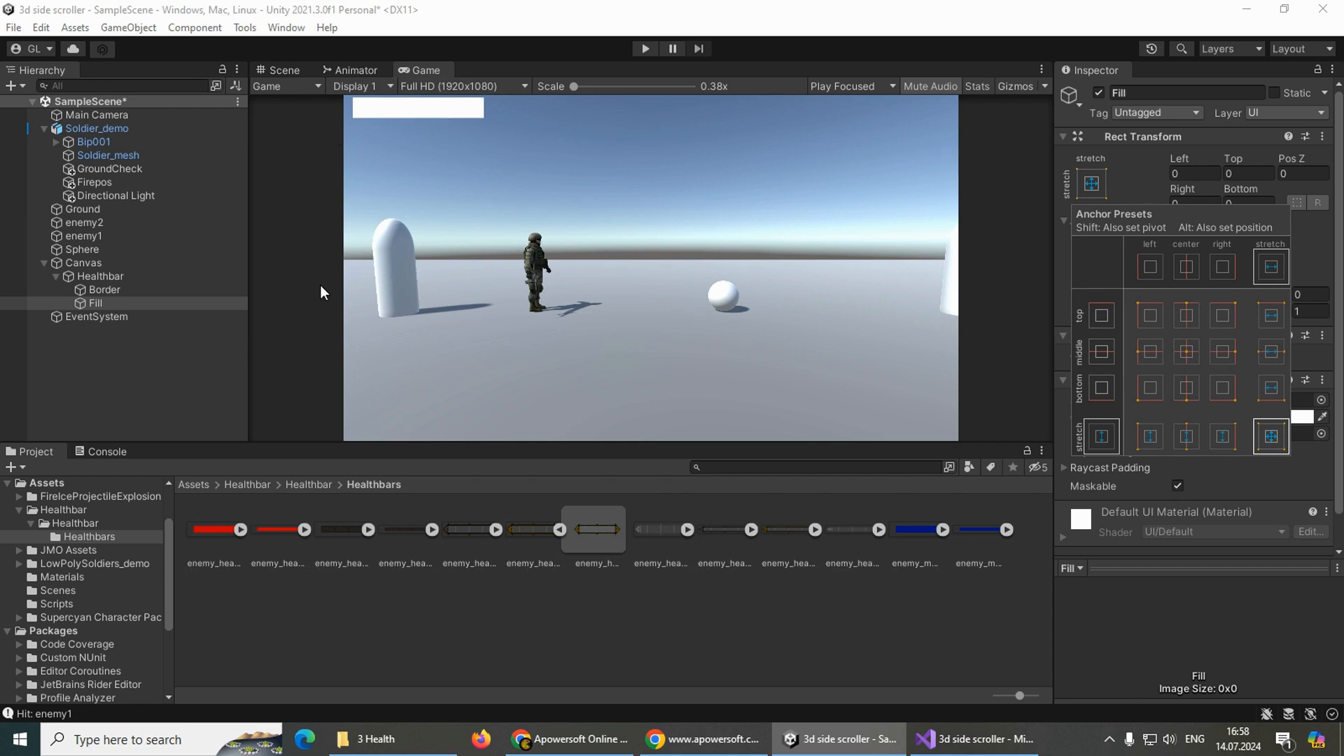
# - Assign the red enemy_health_bar_000 sprite as the Fill image's source image
pyautogui.click(100, 335)
pyautogui.click(96, 304)
pyautogui.scroll(-1, 1095, 363)
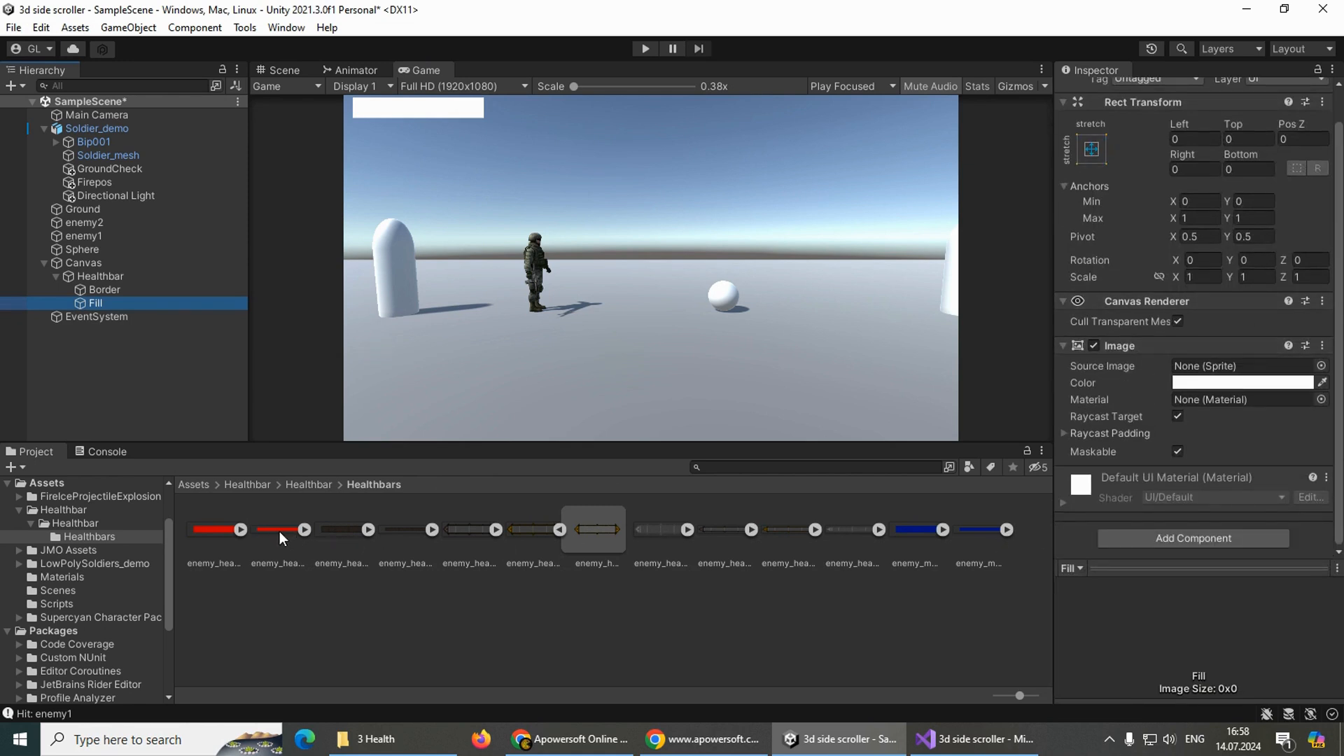
pyautogui.moveTo(214, 530)
pyautogui.mouseDown()
pyautogui.moveTo(1058, 448)
pyautogui.moveTo(1202, 376)
pyautogui.mouseUp()
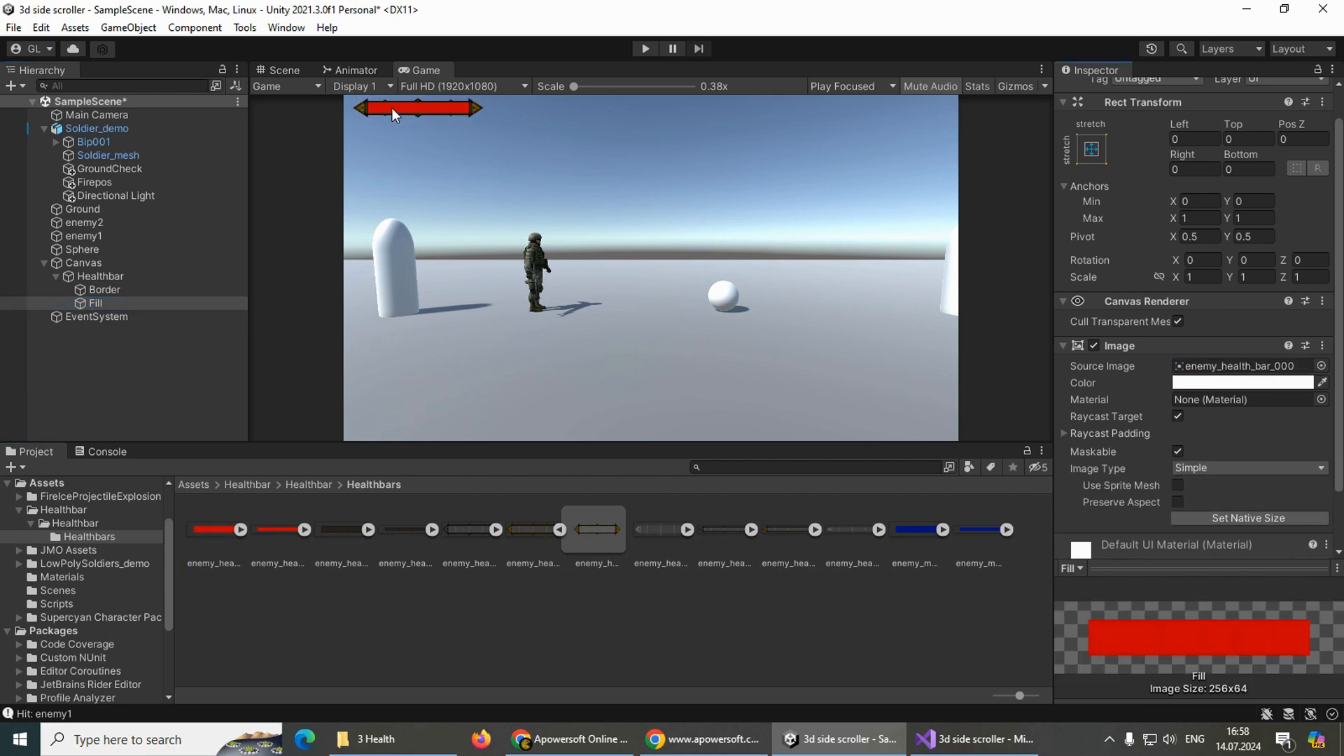
# - Set the Fill image to type Filled with the Horizontal fill method, and test its fill amount before returning it to 1
pyautogui.scroll(-2, 1173, 401)
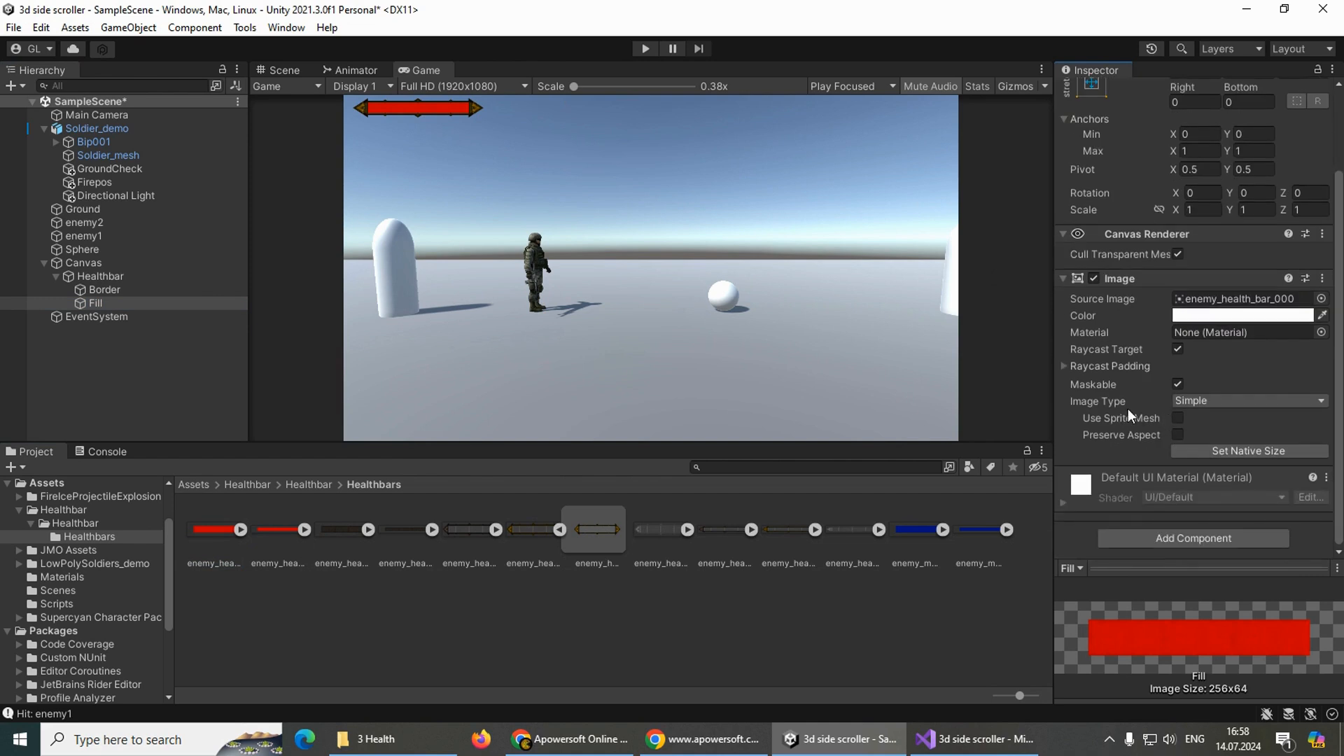
pyautogui.click(1203, 400)
pyautogui.click(1215, 475)
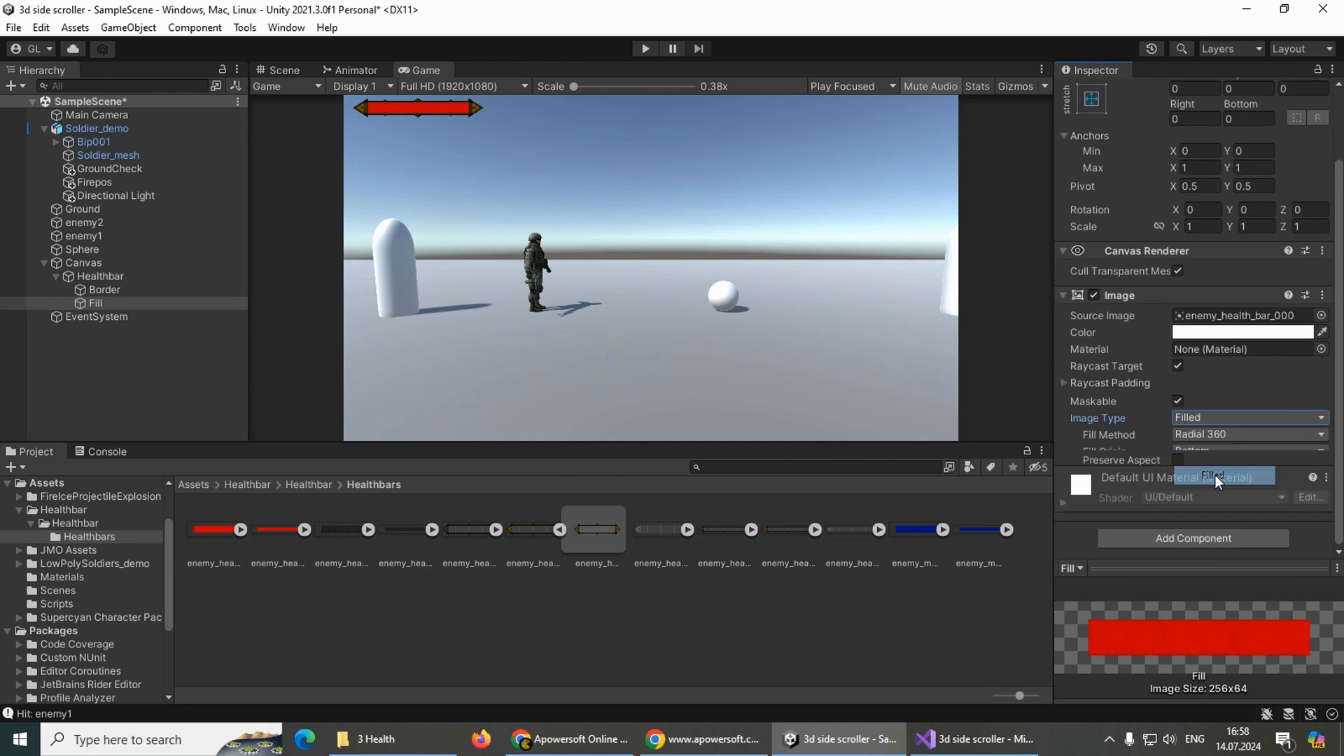
pyautogui.click(1196, 433)
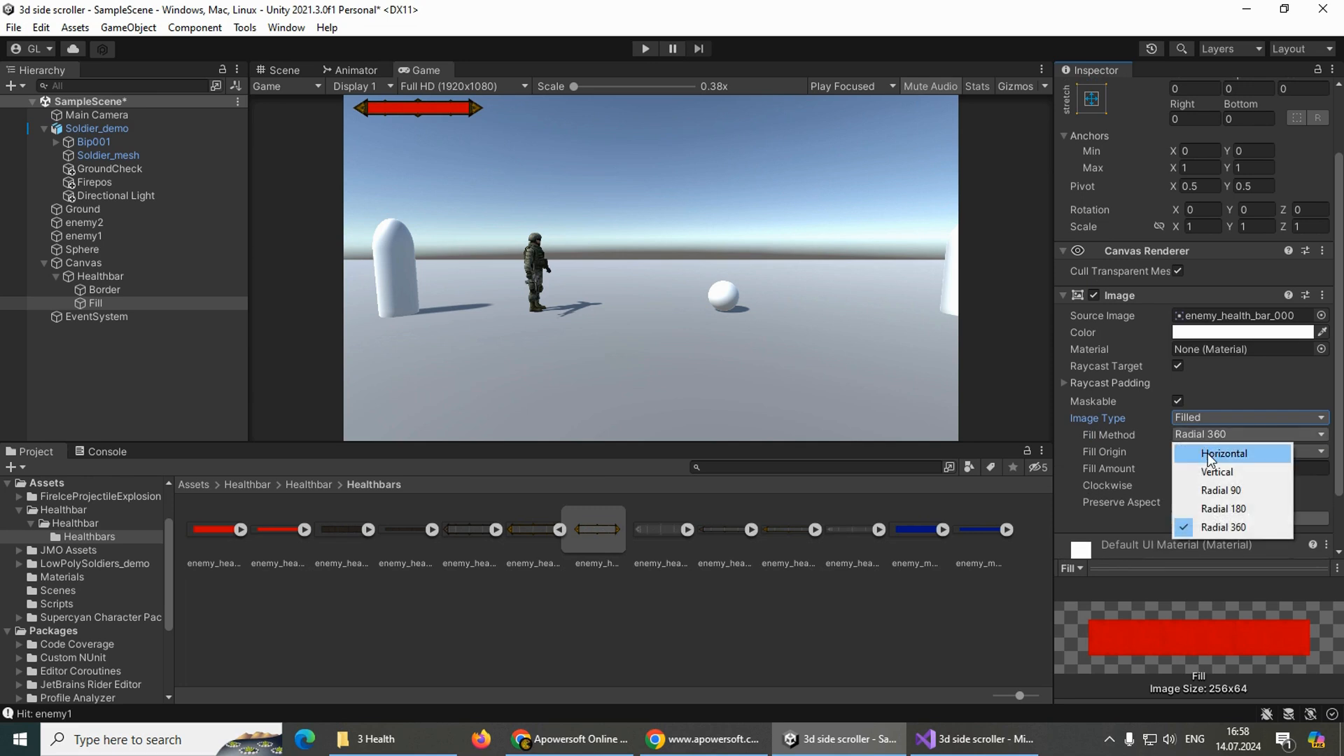
pyautogui.click(1207, 452)
pyautogui.moveTo(1275, 469)
pyautogui.mouseDown()
pyautogui.moveTo(1077, 469)
pyautogui.moveTo(1281, 468)
pyautogui.moveTo(1090, 490)
pyautogui.mouseUp()
pyautogui.moveTo(1204, 468); pyautogui.dragTo(1278, 468)
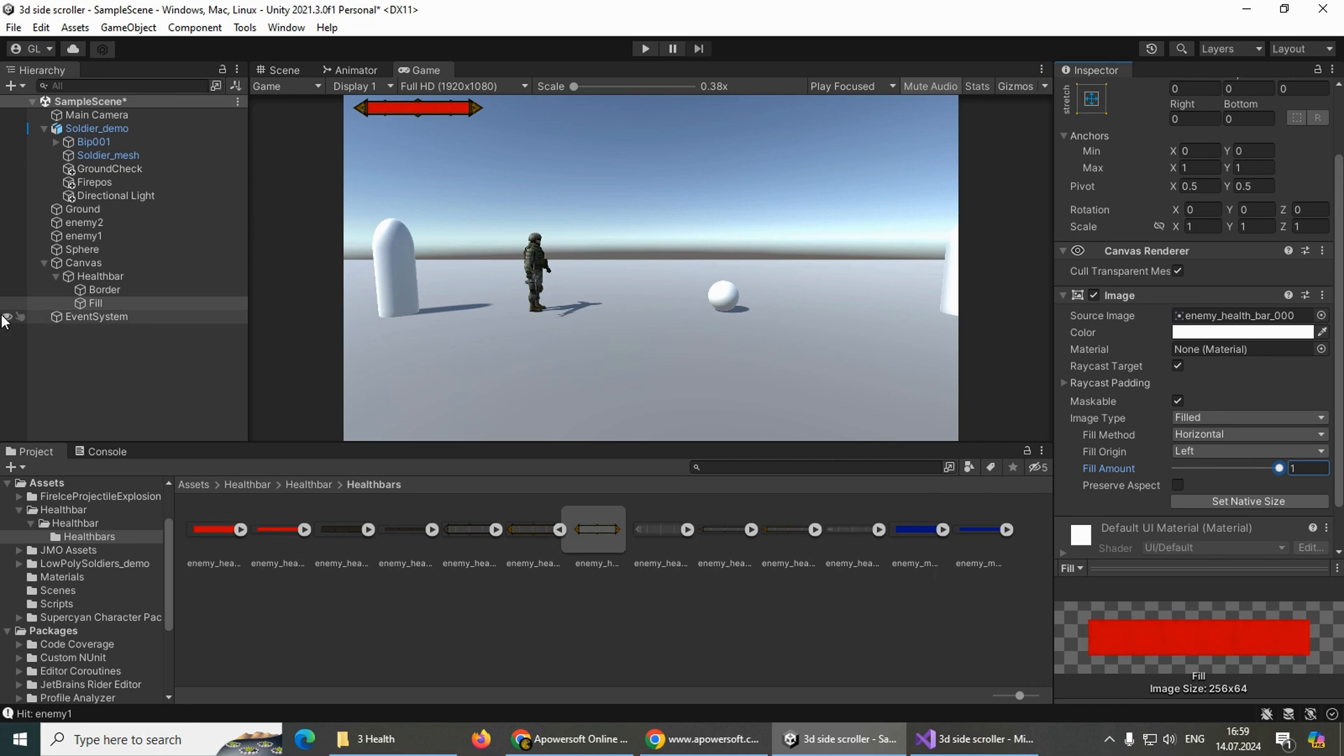
# - Add a Slider component to the Healthbar object
pyautogui.click(88, 275)
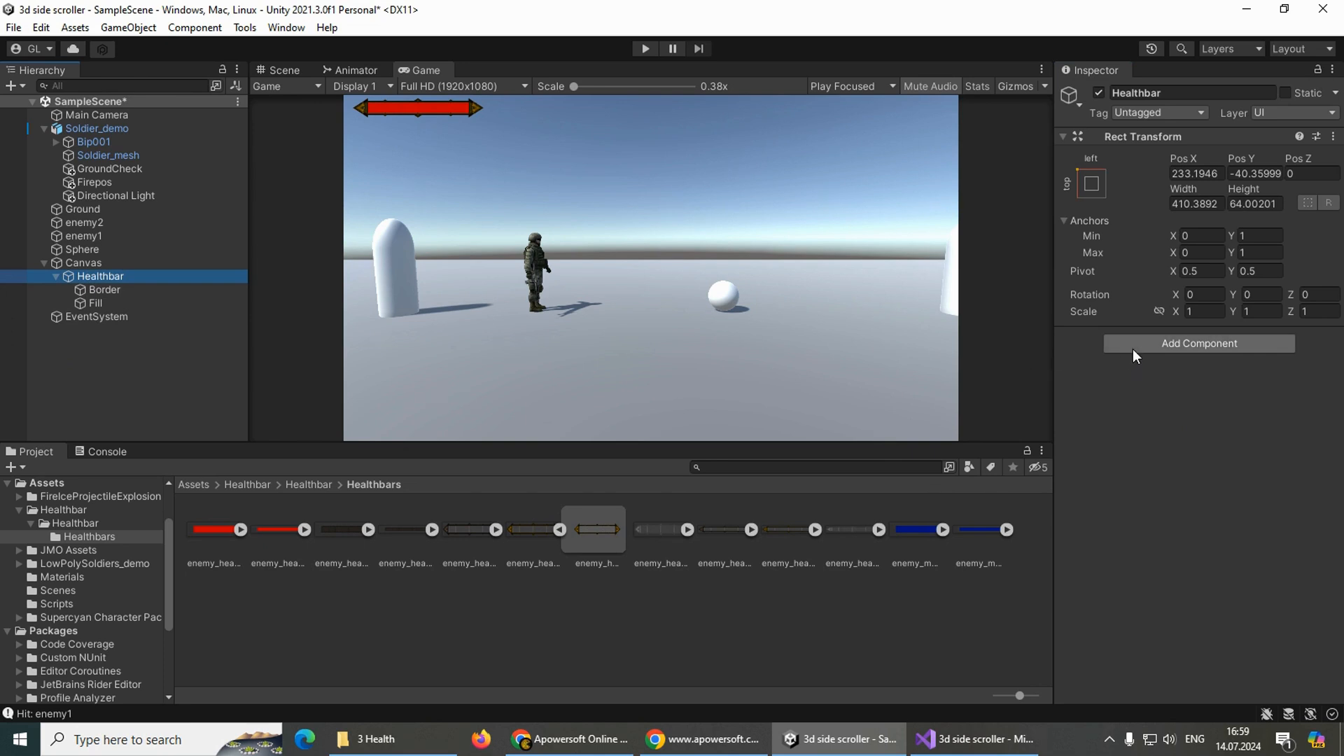
pyautogui.click(1182, 346)
pyautogui.write('slider')
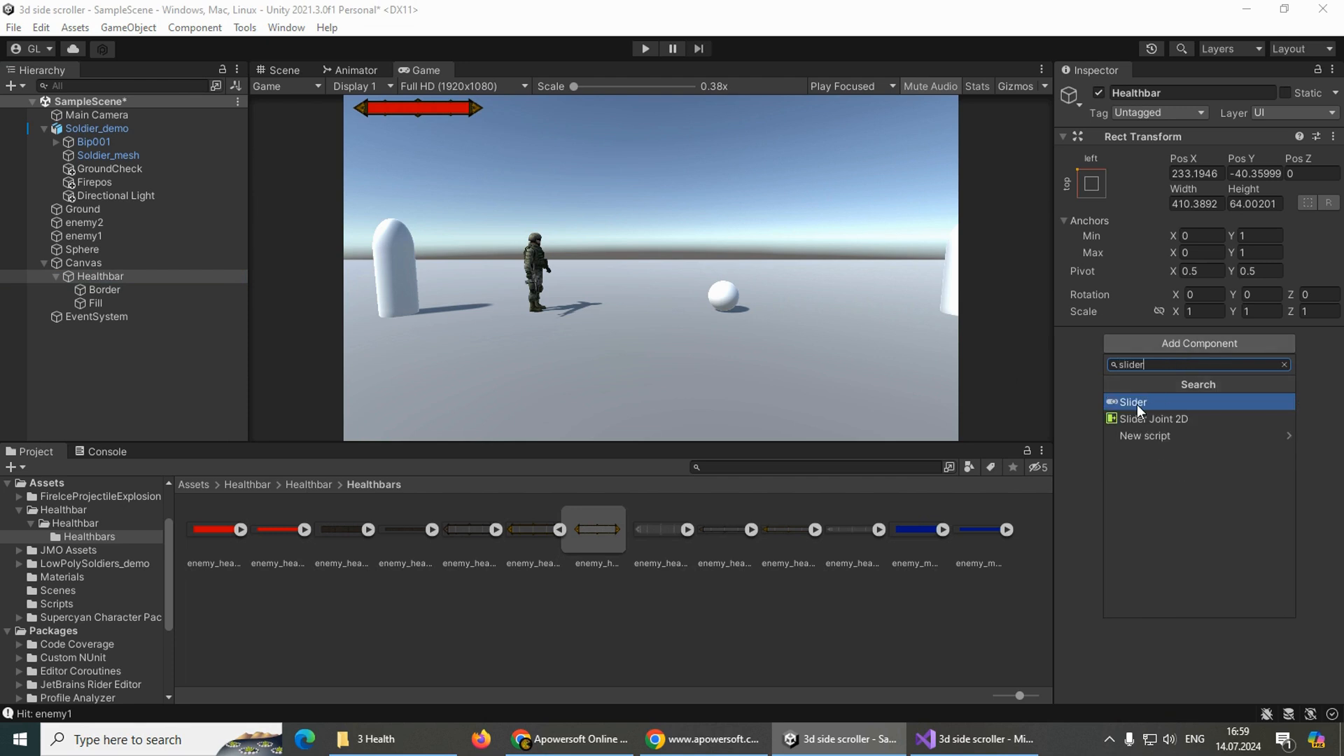
pyautogui.click(1137, 404)
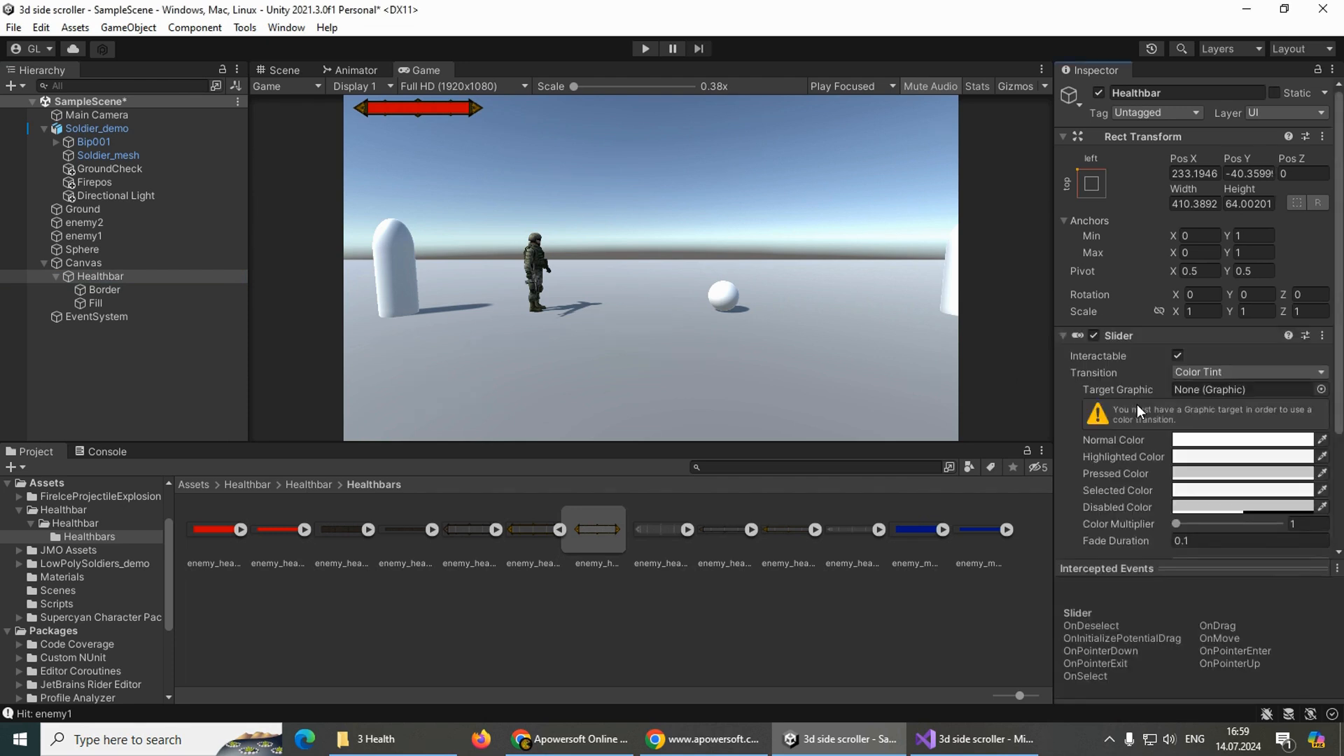
# - Make the Healthbar slider non-interactable with Navigation set to None, and assign Fill as its Fill Rect
pyautogui.click(1177, 357)
pyautogui.scroll(-4, 1141, 392)
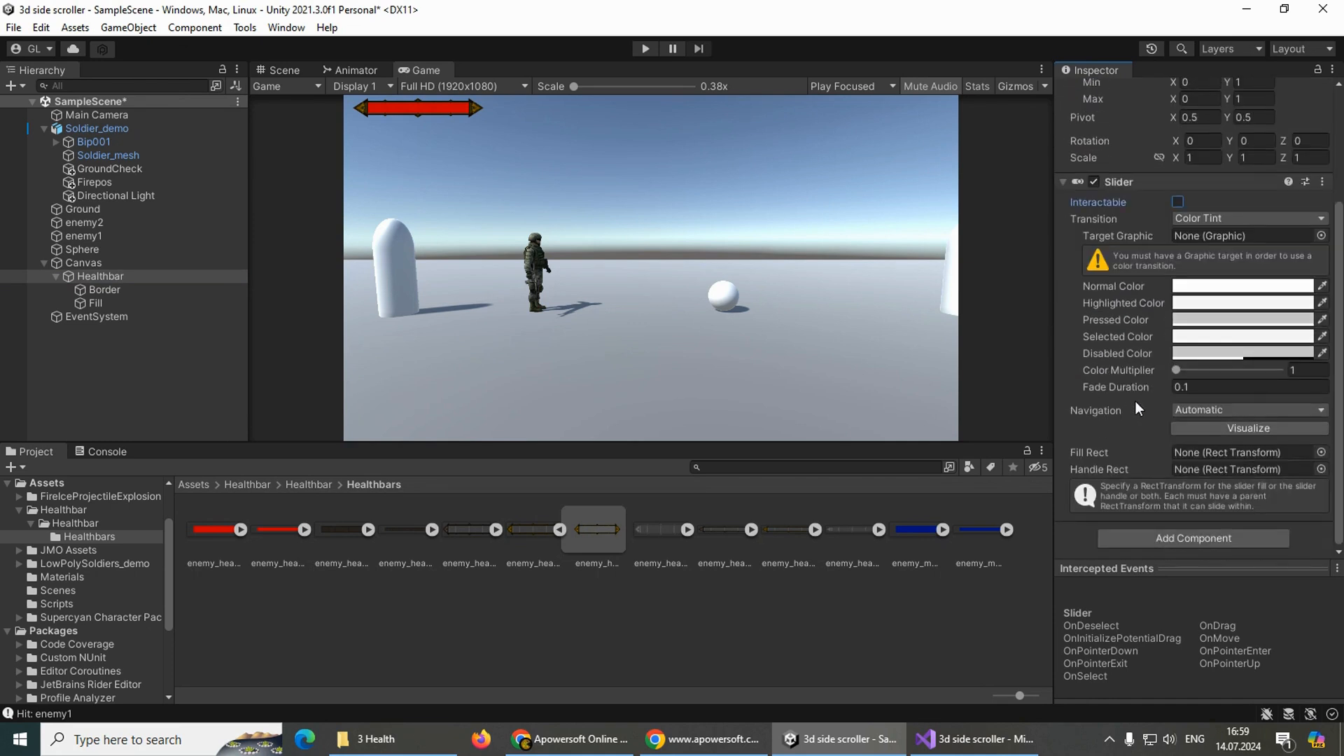
pyautogui.click(1200, 410)
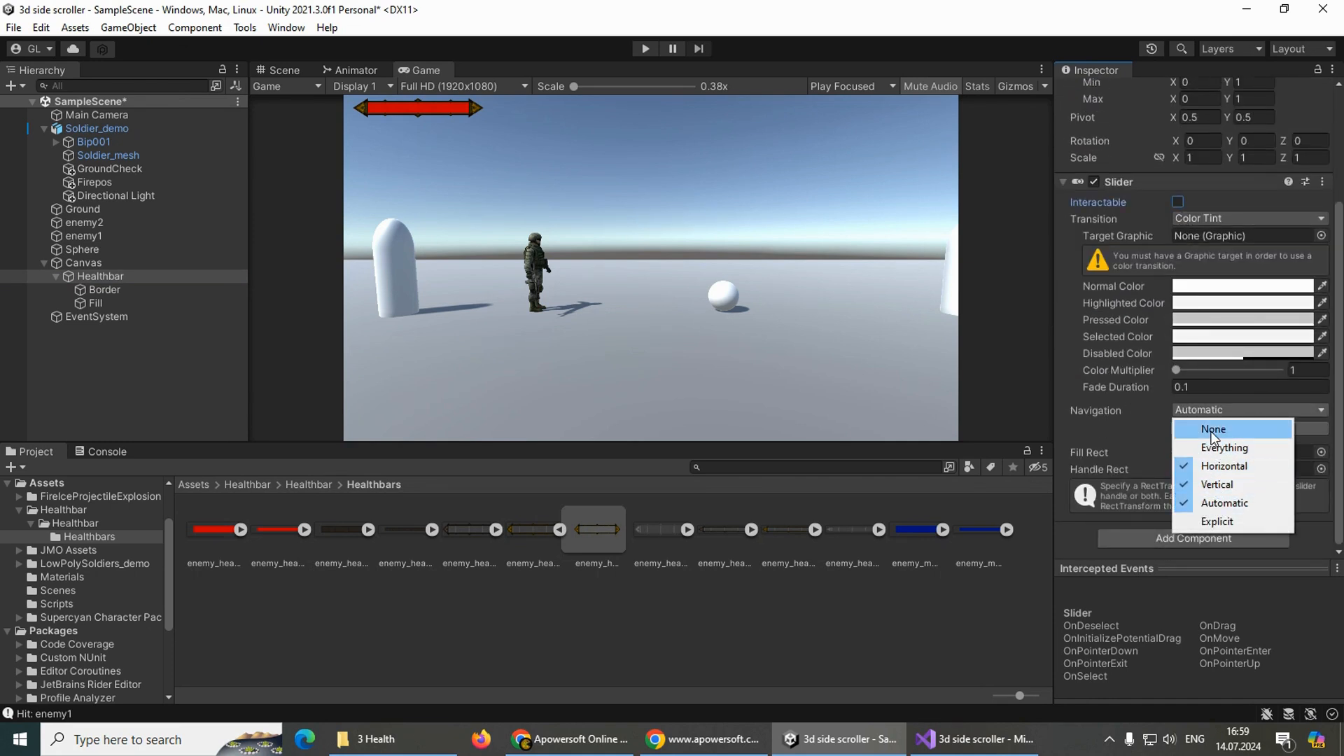
pyautogui.click(1210, 429)
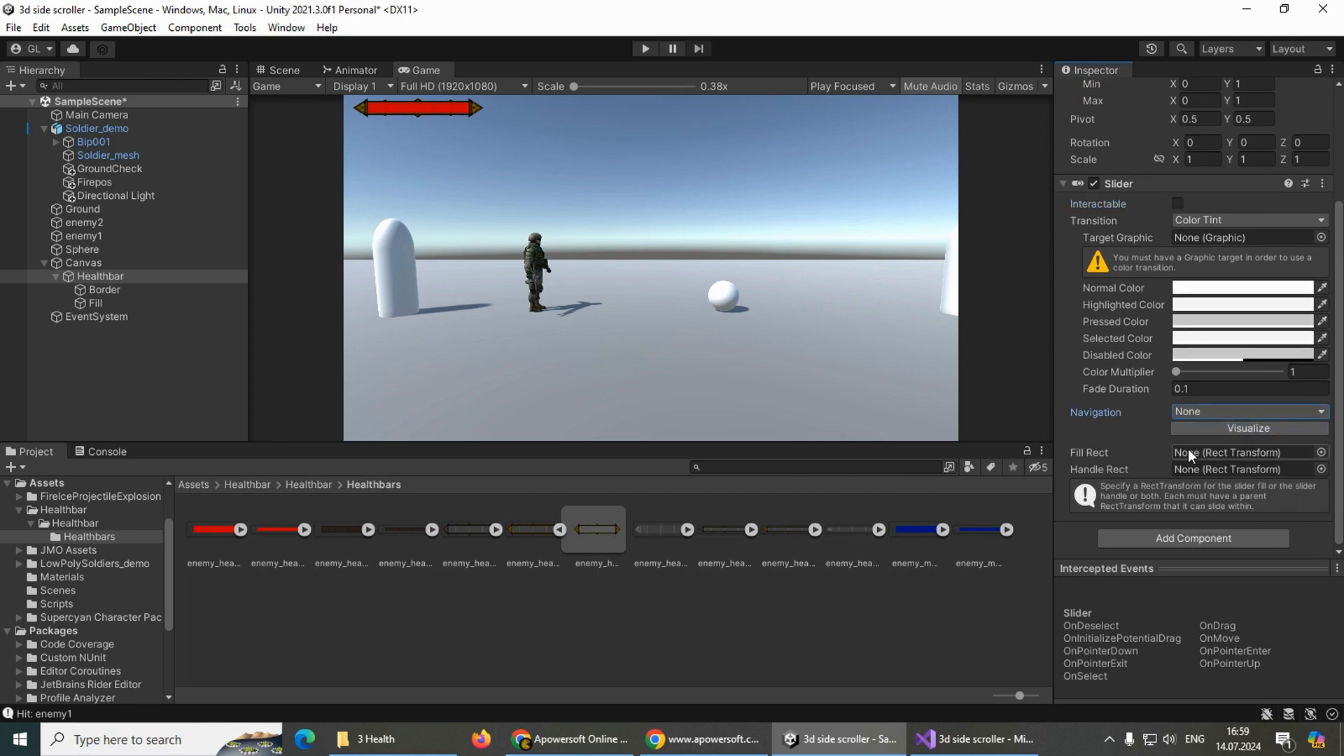
pyautogui.moveTo(96, 303); pyautogui.dragTo(1243, 455)
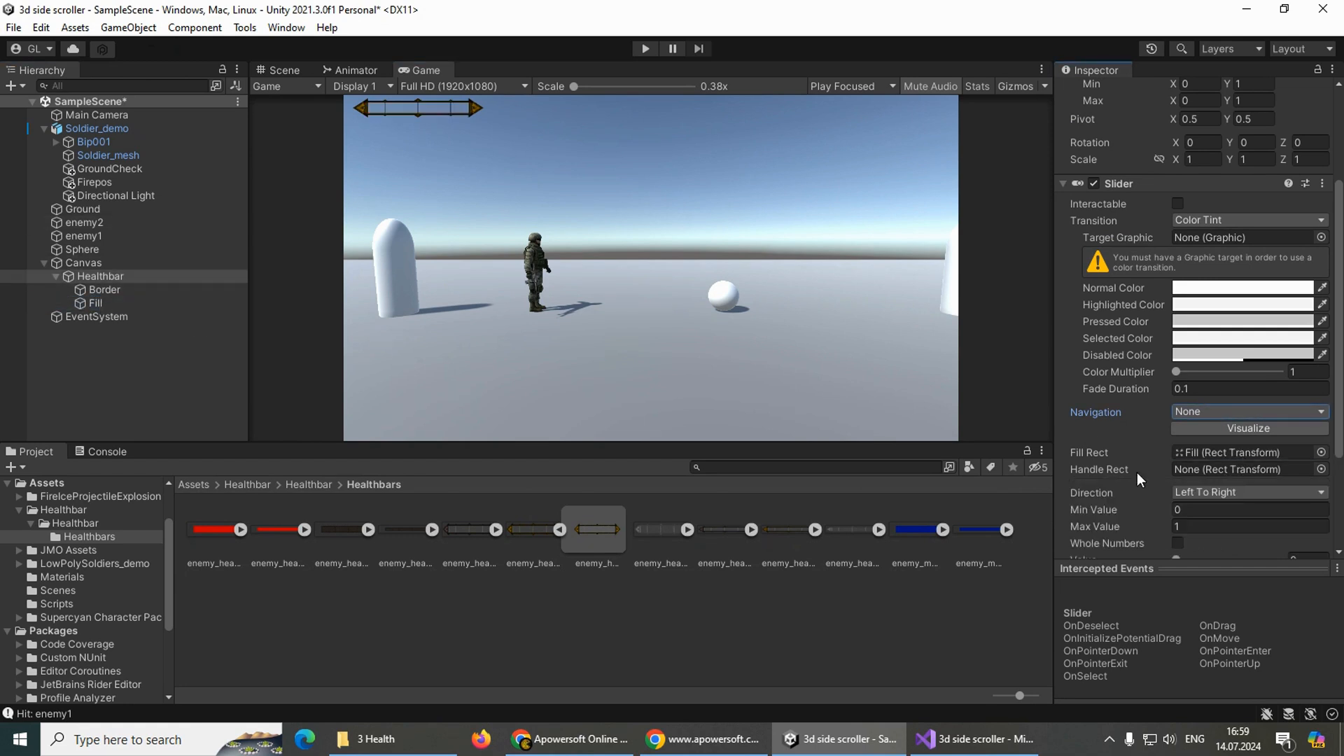
# - Set the slider's maximum value to 5, restrict it to whole numbers, and set its current value to 5
pyautogui.scroll(-3, 1136, 472)
pyautogui.click(1200, 438)
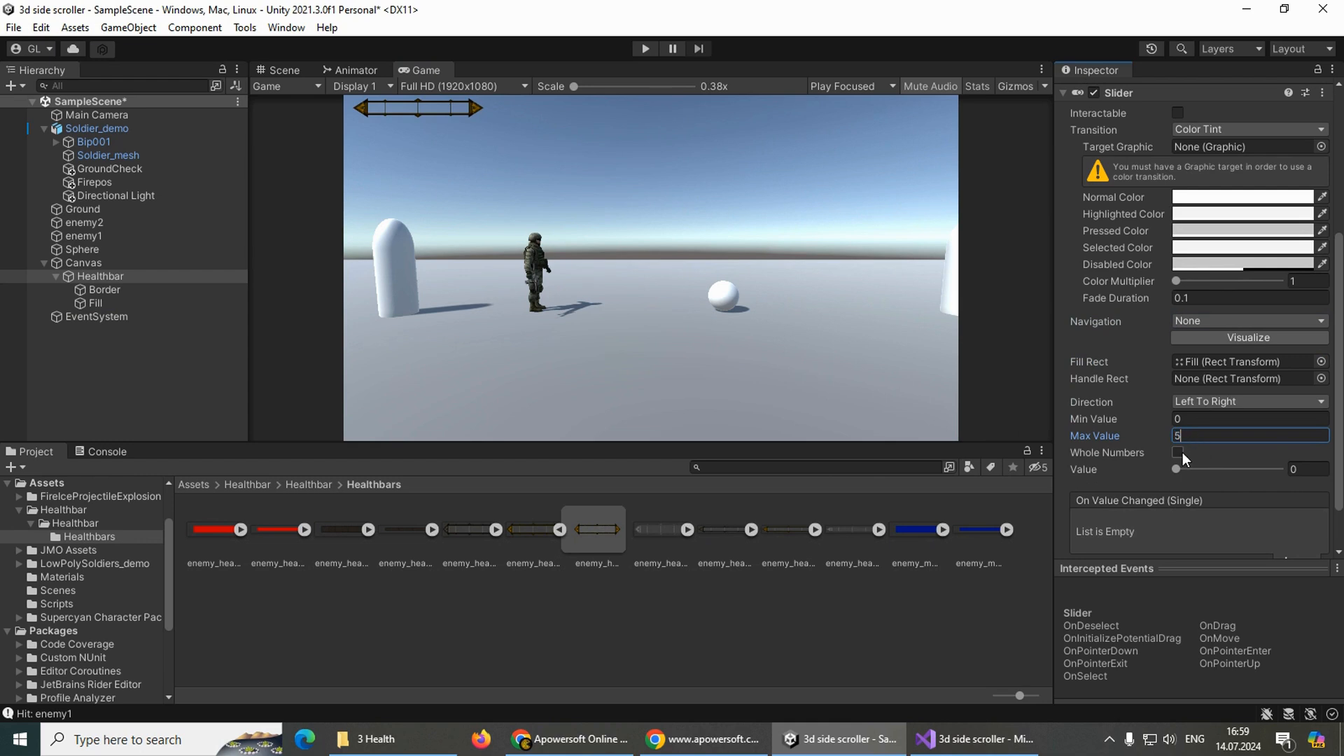
pyautogui.click(1179, 453)
pyautogui.click(1291, 471)
pyautogui.write('5')
pyautogui.moveTo(1259, 469)
pyautogui.mouseDown()
pyautogui.moveTo(1161, 468)
pyautogui.moveTo(1305, 473)
pyautogui.moveTo(1165, 471)
pyautogui.moveTo(1280, 468)
pyautogui.mouseUp()
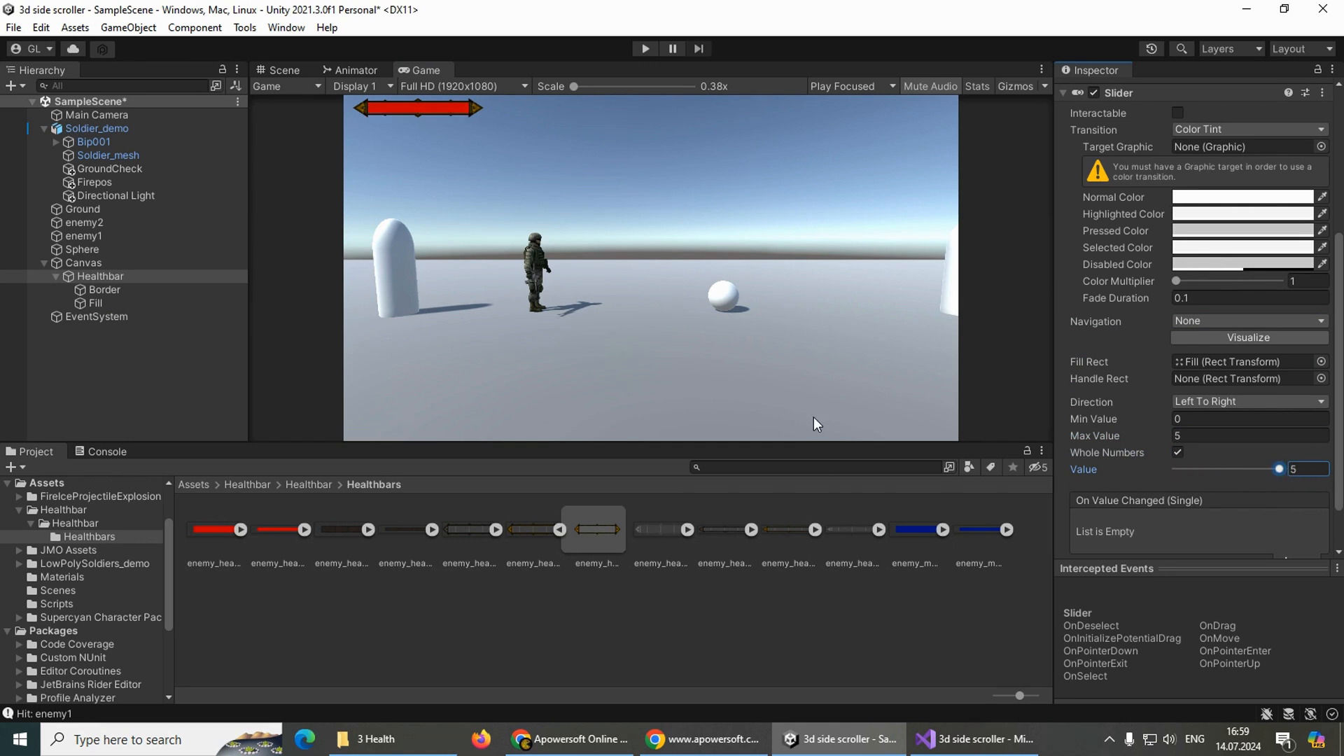
# - Switch to Visual Studio and review the health variables in the PlayerHealth script
pyautogui.click(556, 532)
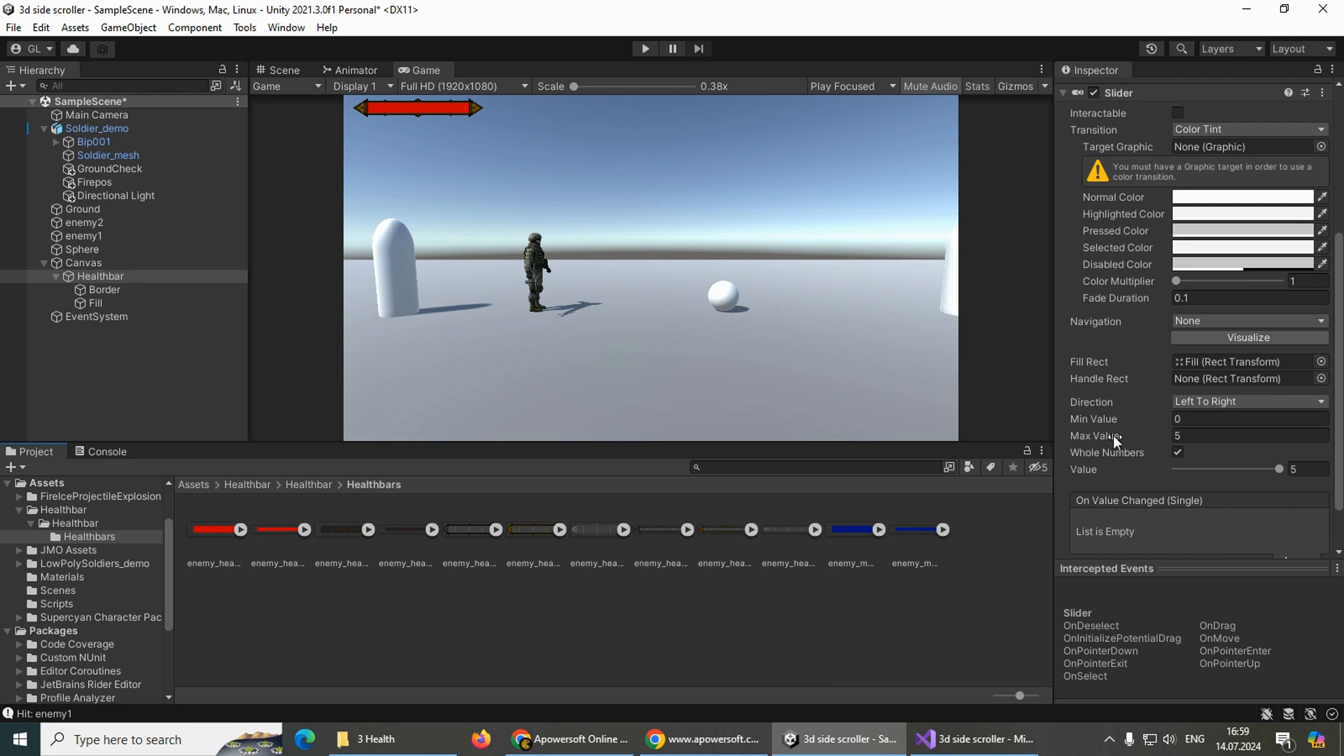
pyautogui.click(977, 738)
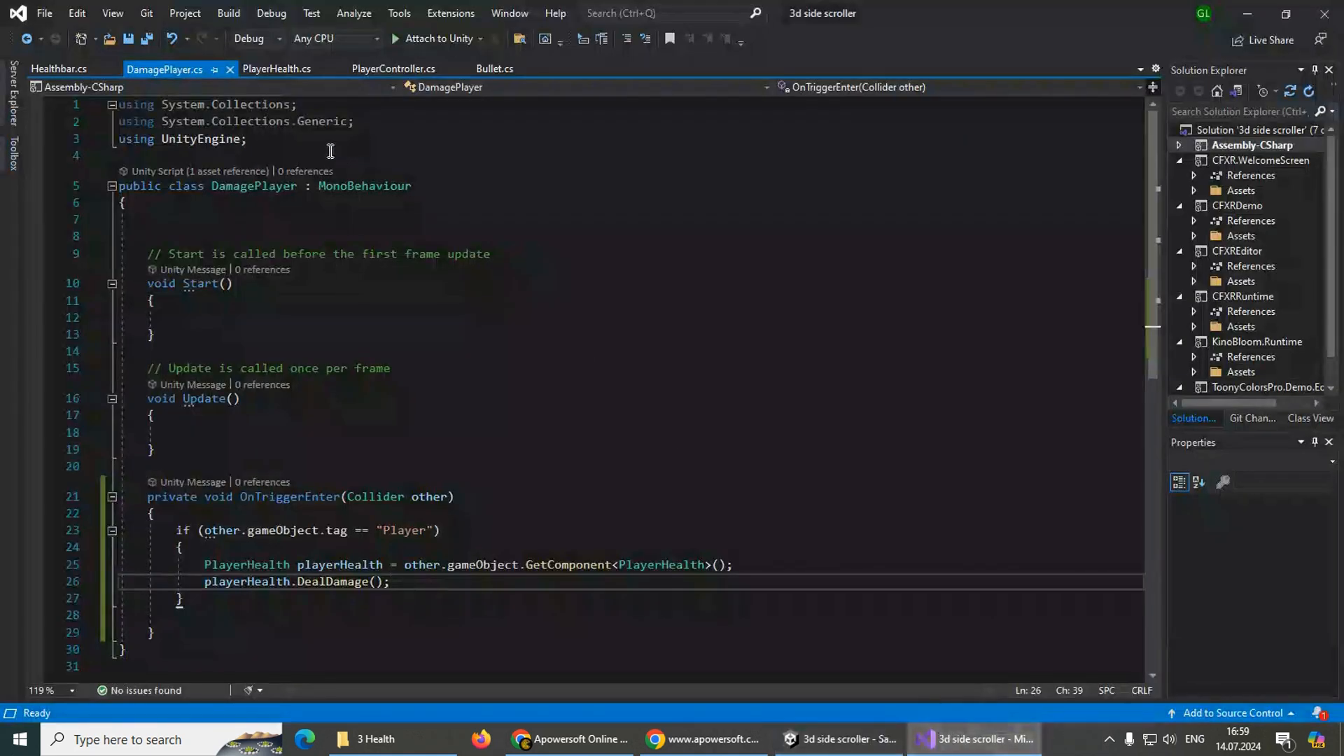
pyautogui.click(267, 68)
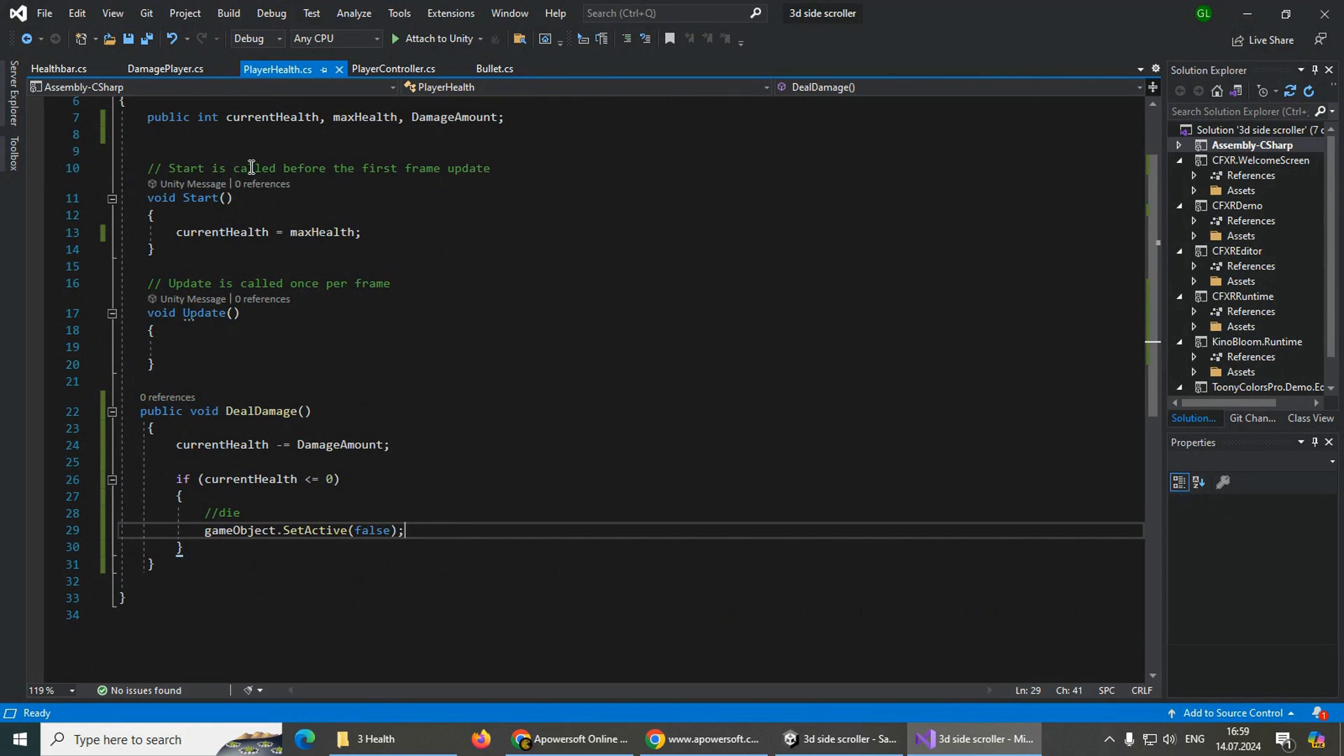
pyautogui.scroll(2, 250, 168)
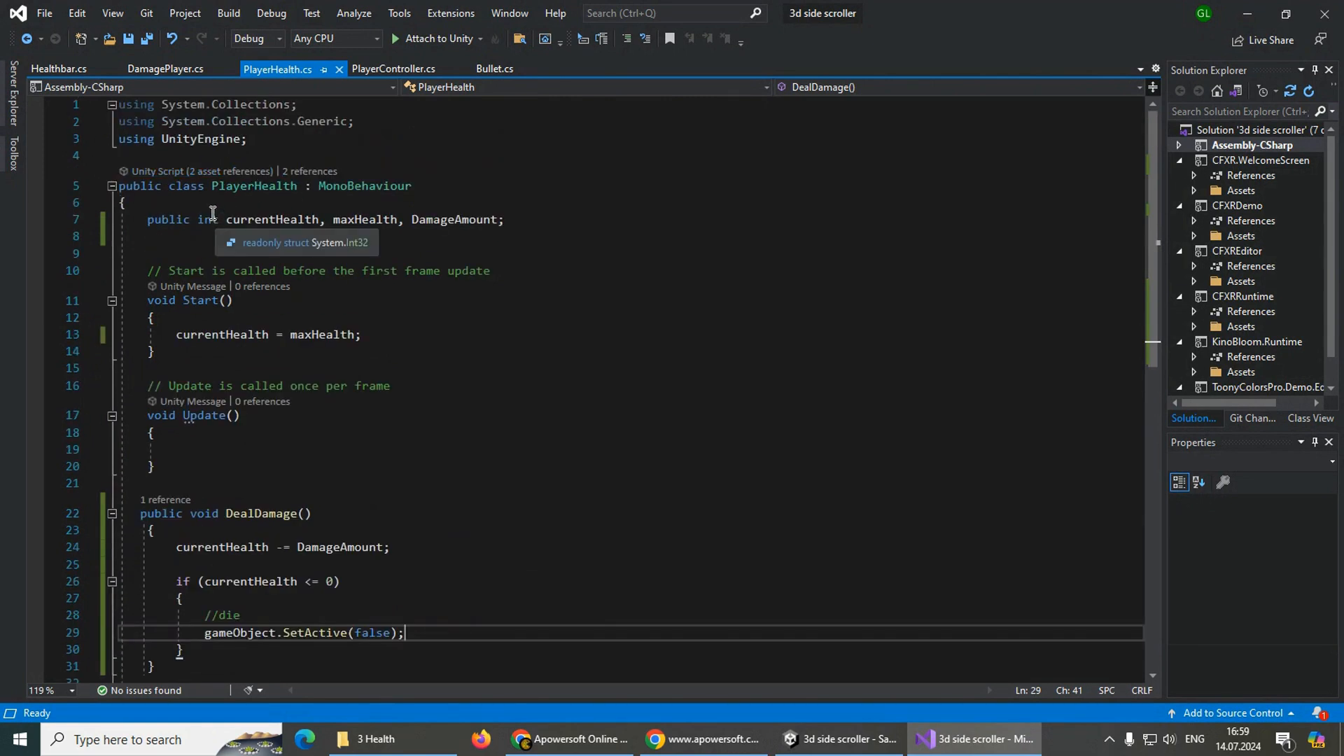
# - Switch back to Unity and attach the Healthbar script from Assets/Scripts to the Healthbar object
pyautogui.click(804, 738)
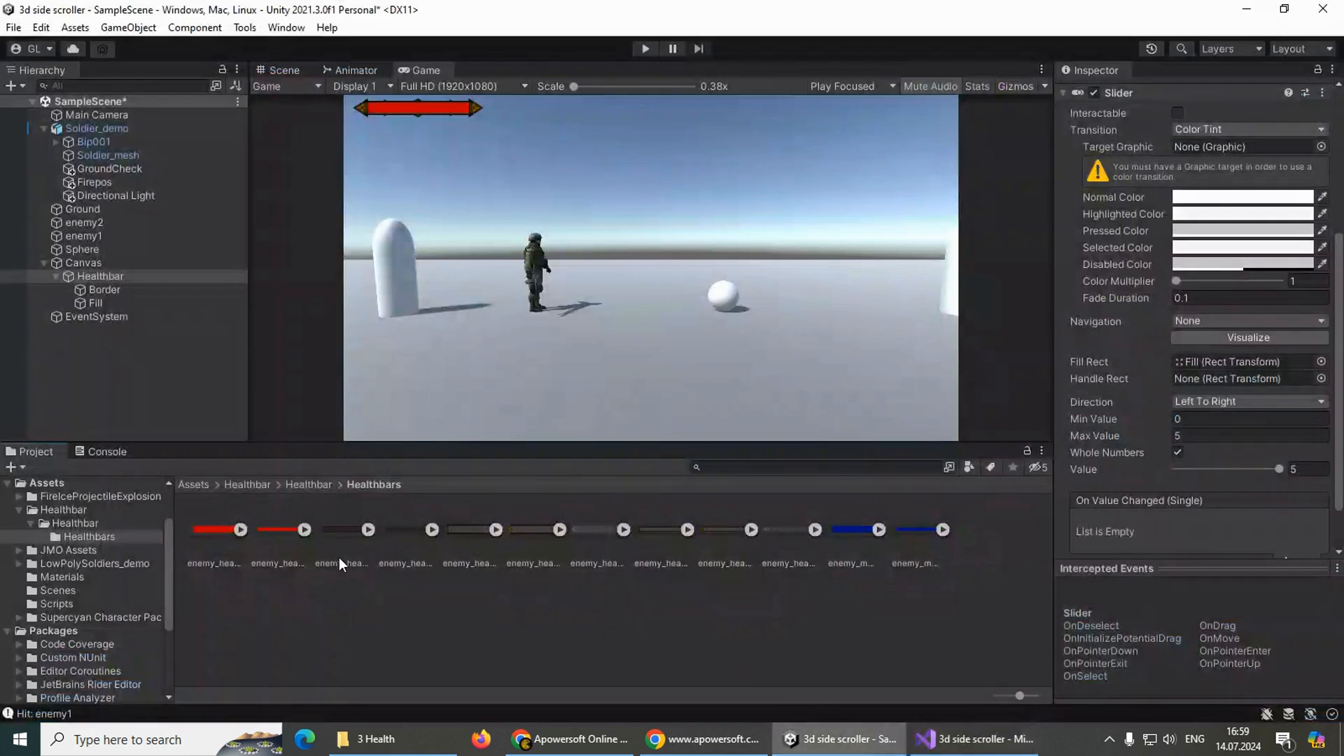
pyautogui.click(309, 485)
pyautogui.click(193, 485)
pyautogui.click(599, 536)
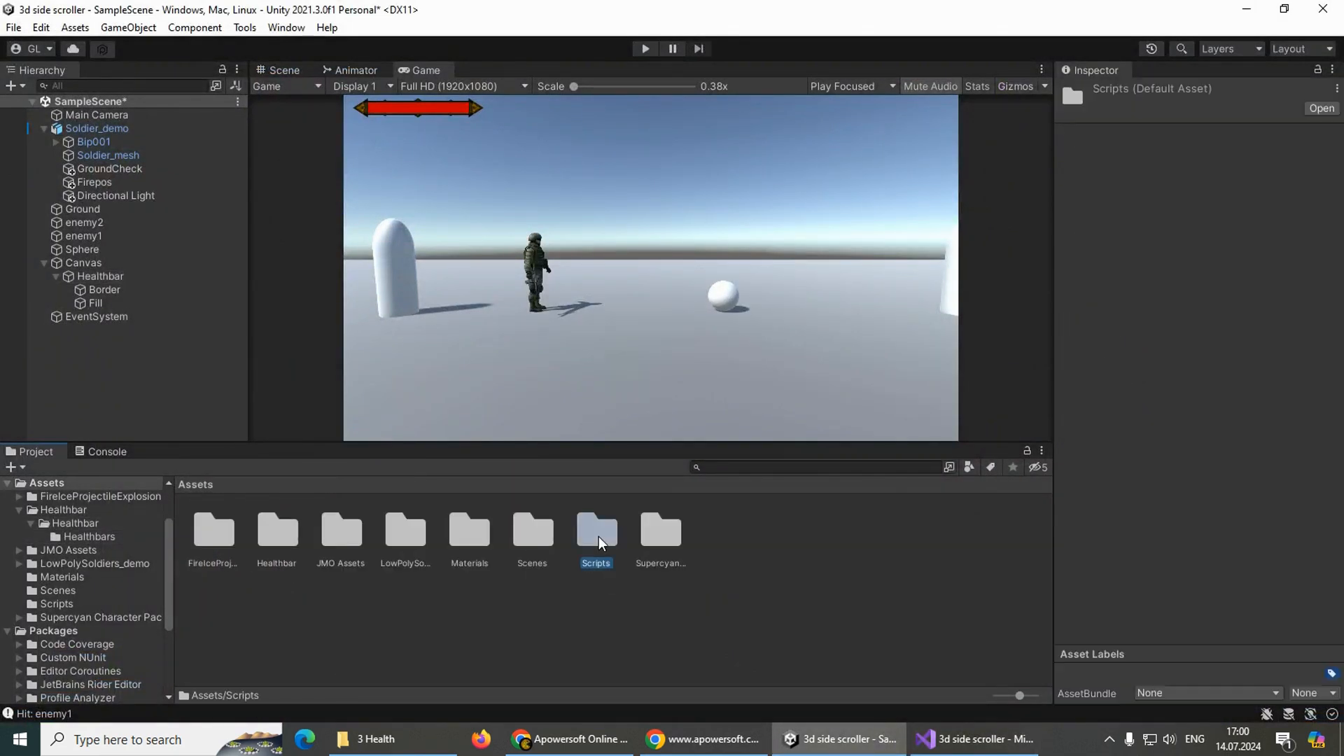
pyautogui.doubleClick(598, 537)
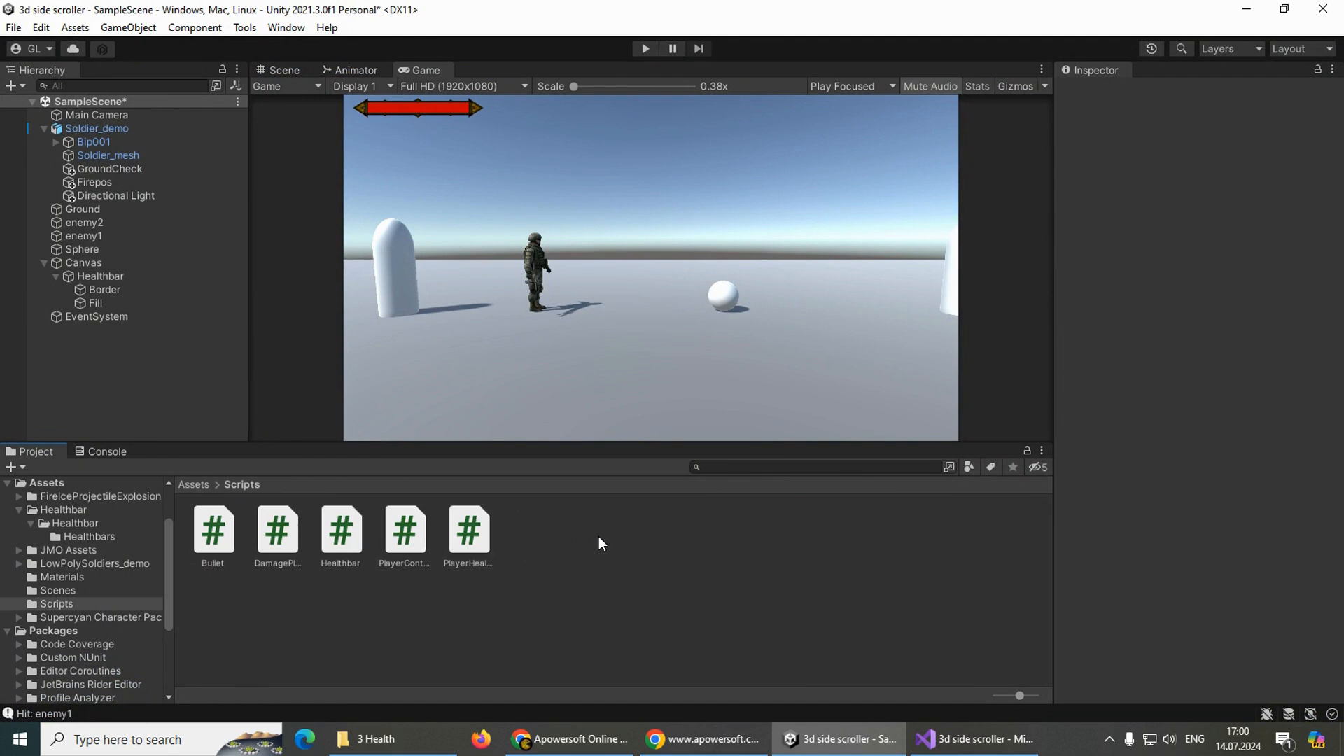
pyautogui.click(343, 532)
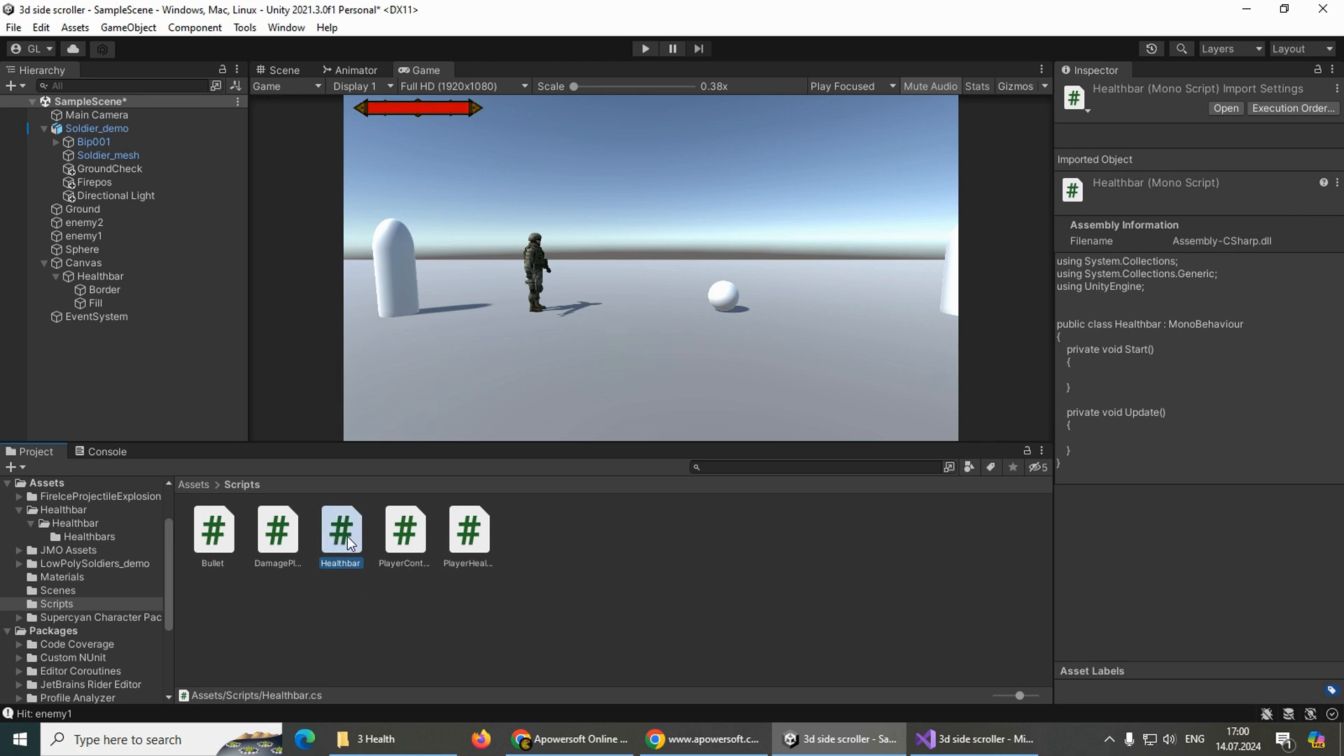
pyautogui.moveTo(171, 339); pyautogui.dragTo(115, 275)
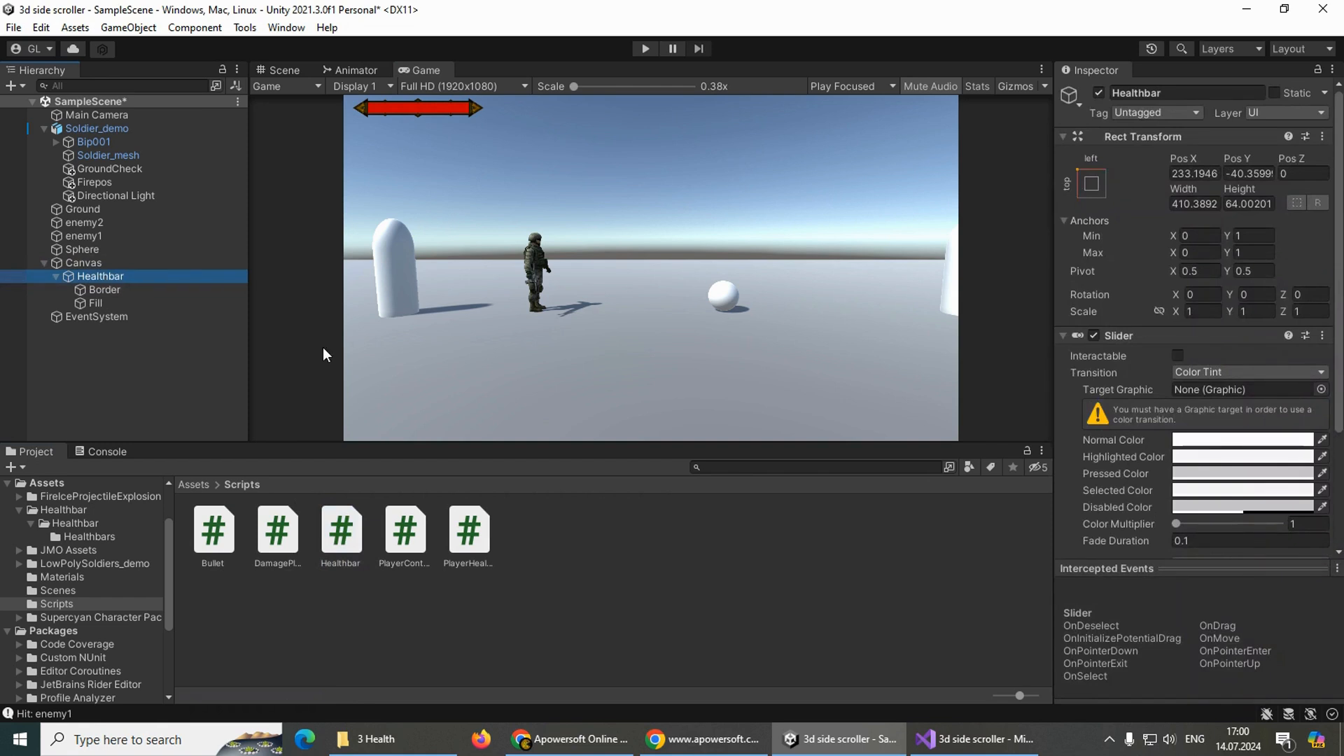
pyautogui.scroll(-8, 1141, 455)
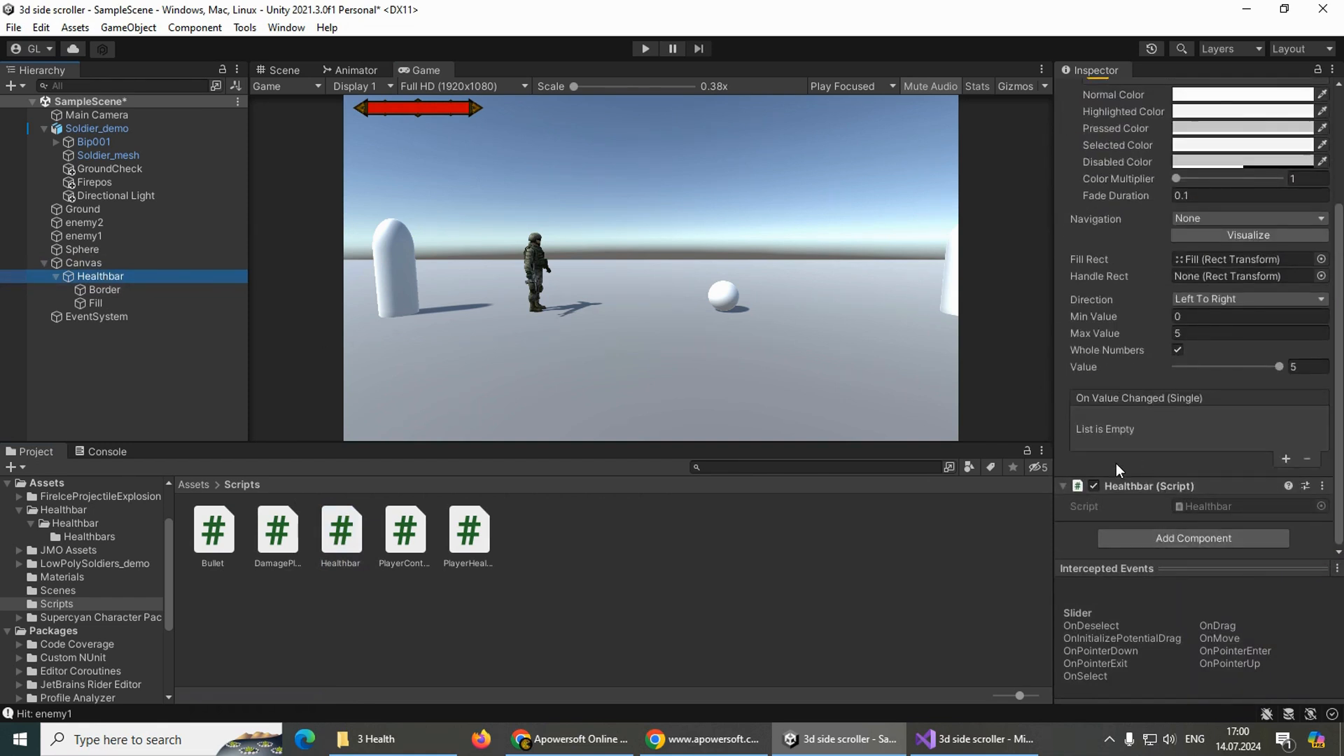
# - Open the Healthbar script in Visual Studio and add the directive "using UnityEngine.UI;" below the existing ones
pyautogui.doubleClick(345, 540)
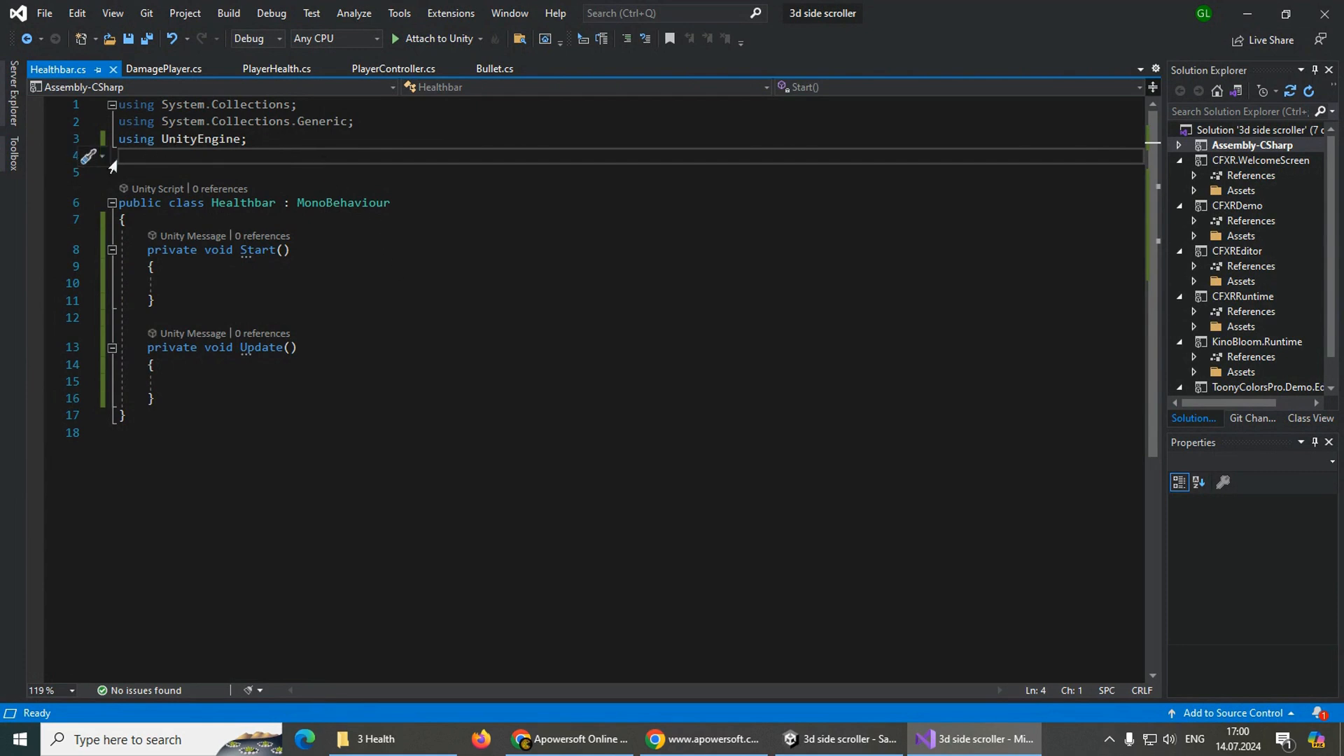
pyautogui.write('using unity')
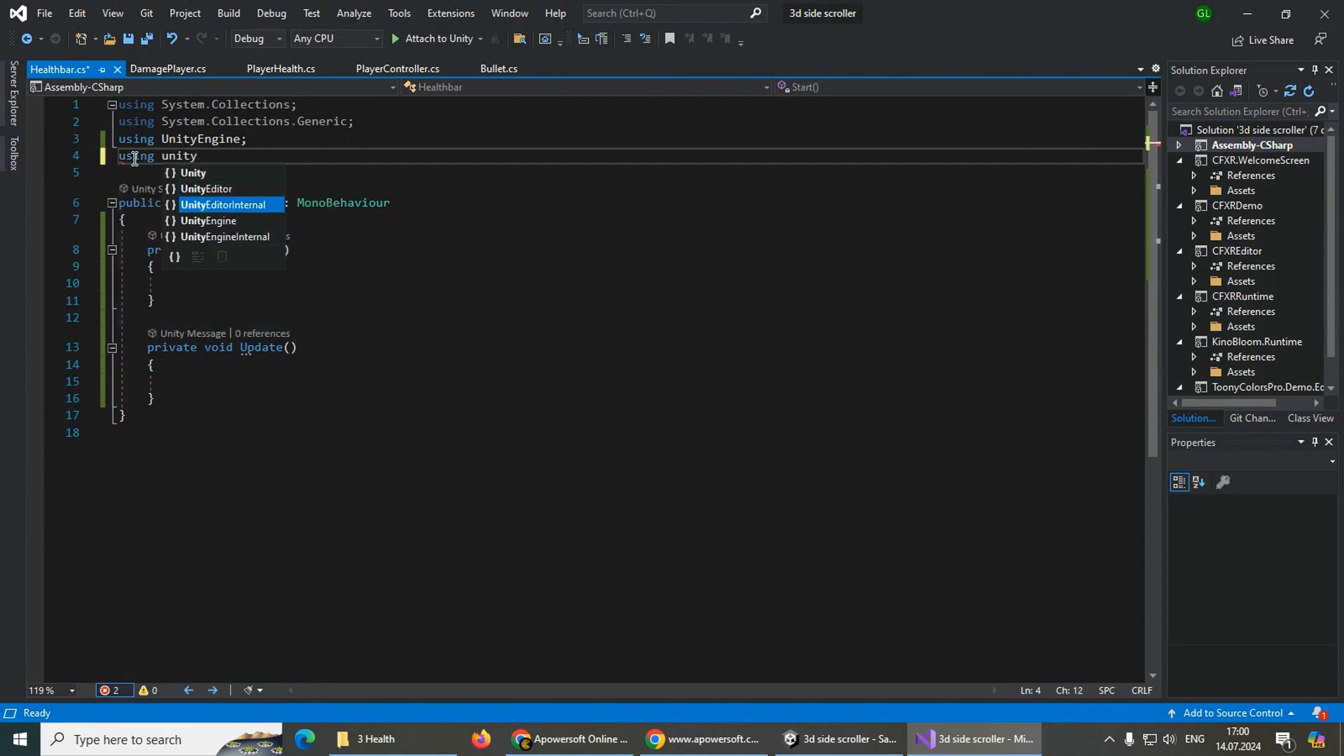
pyautogui.press('Down')
pyautogui.press('Tab')
pyautogui.write('.UI')
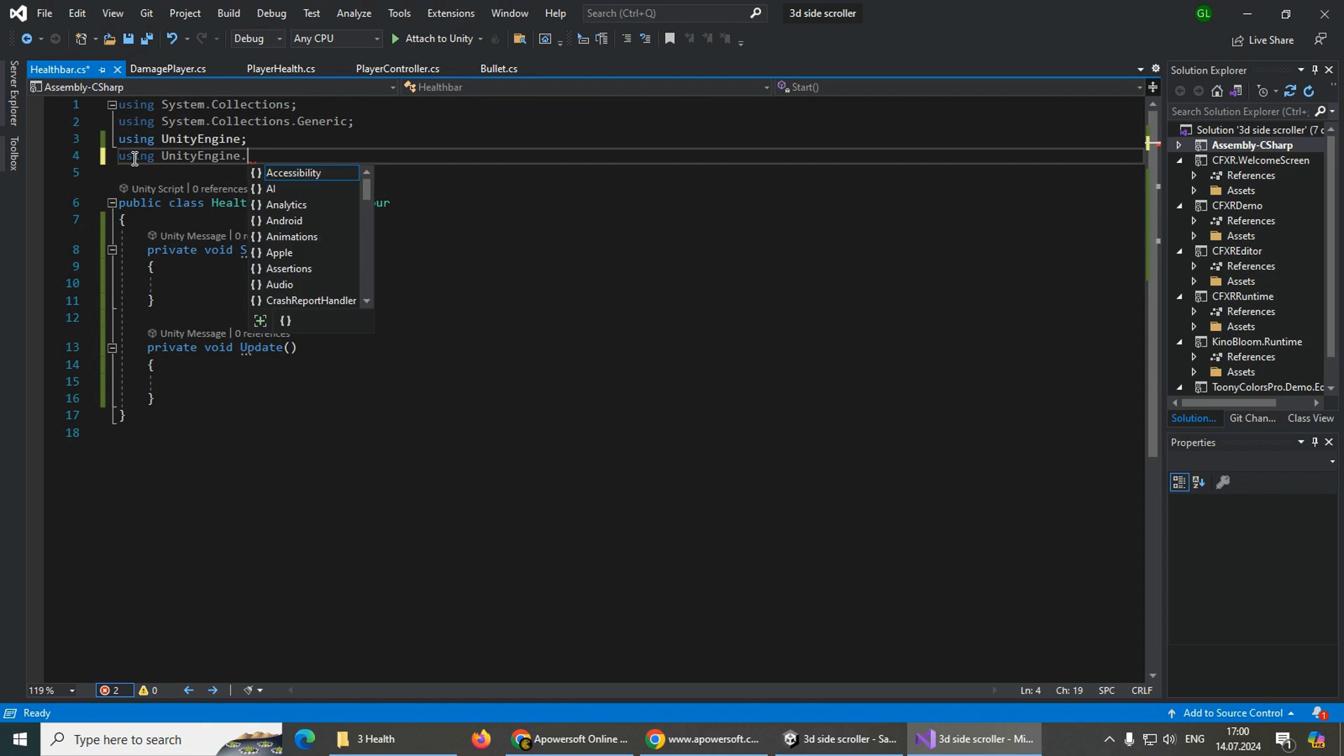
pyautogui.press('Escape')
pyautogui.write(';')
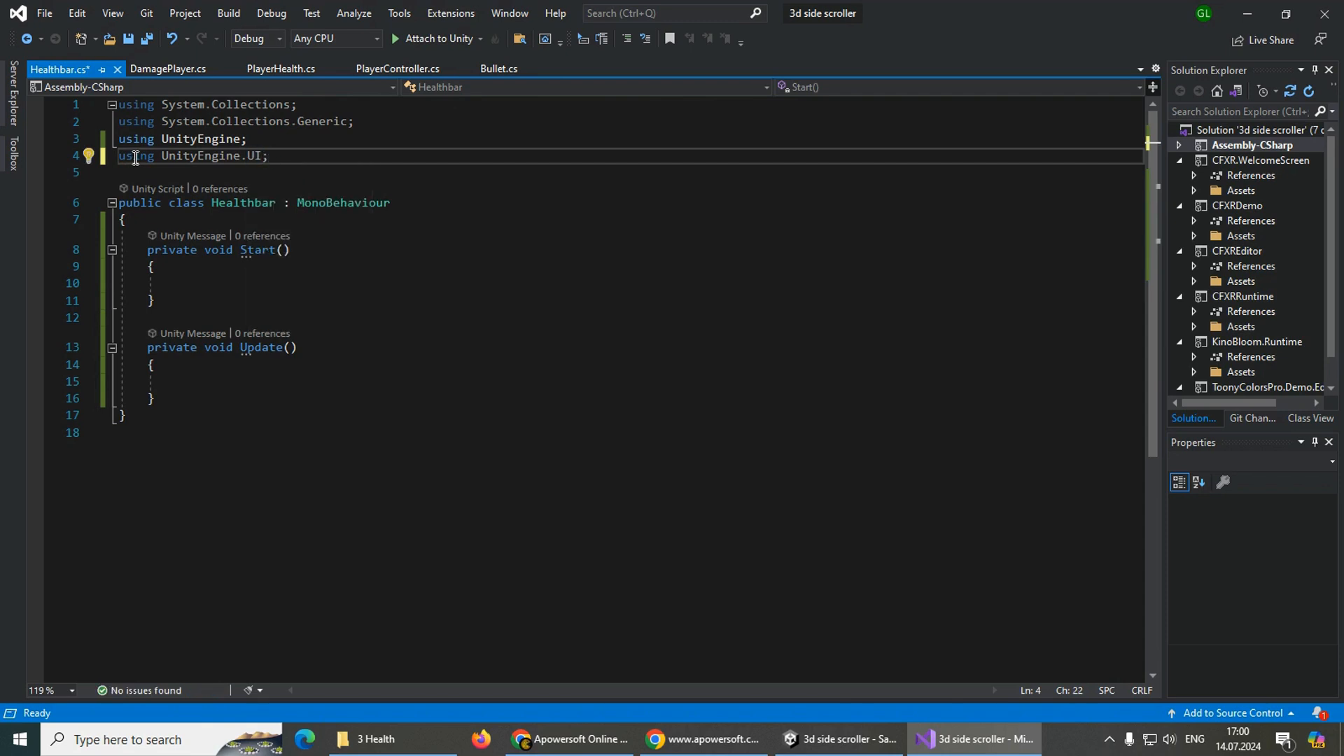
# - Declare the field "public Slider slider;" at the start of the Healthbar class
pyautogui.click(190, 216)
pyautogui.press('Return')
pyautogui.press('Return')
pyautogui.press('Return')
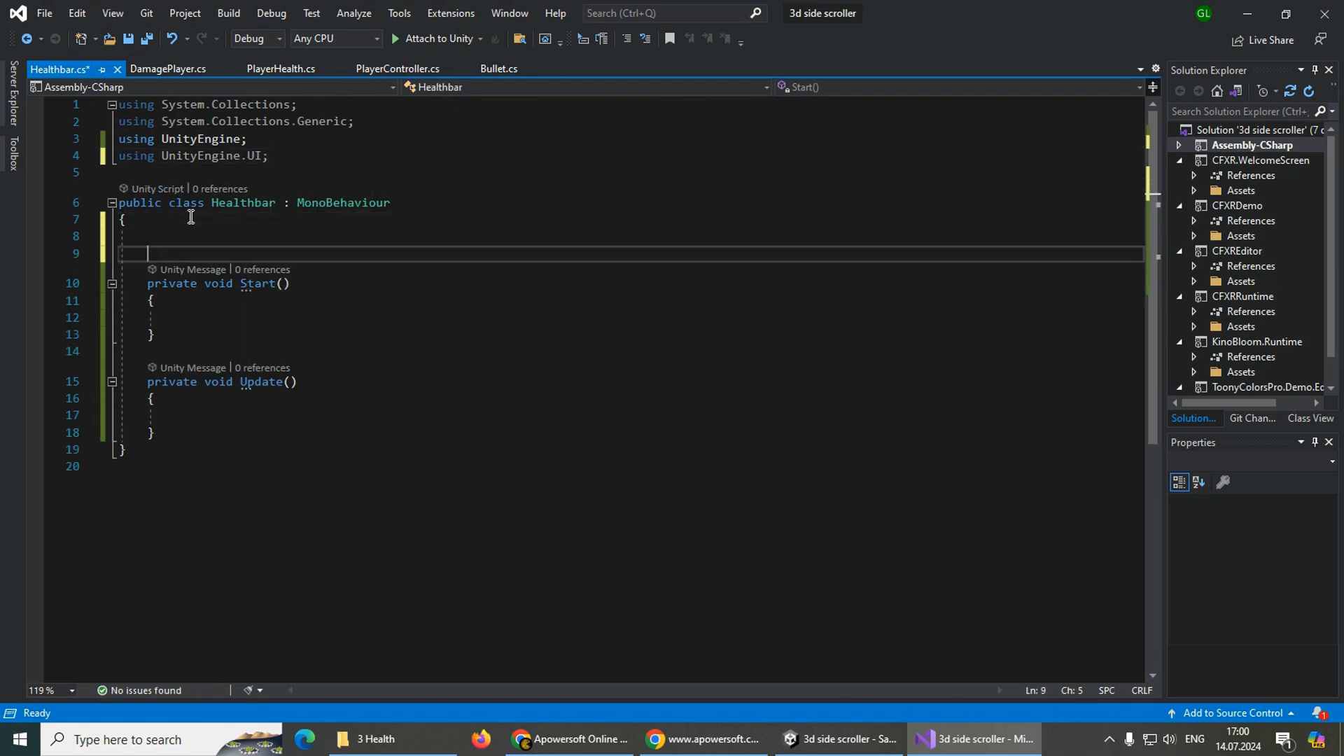
pyautogui.press('Up')
pyautogui.write('pu')
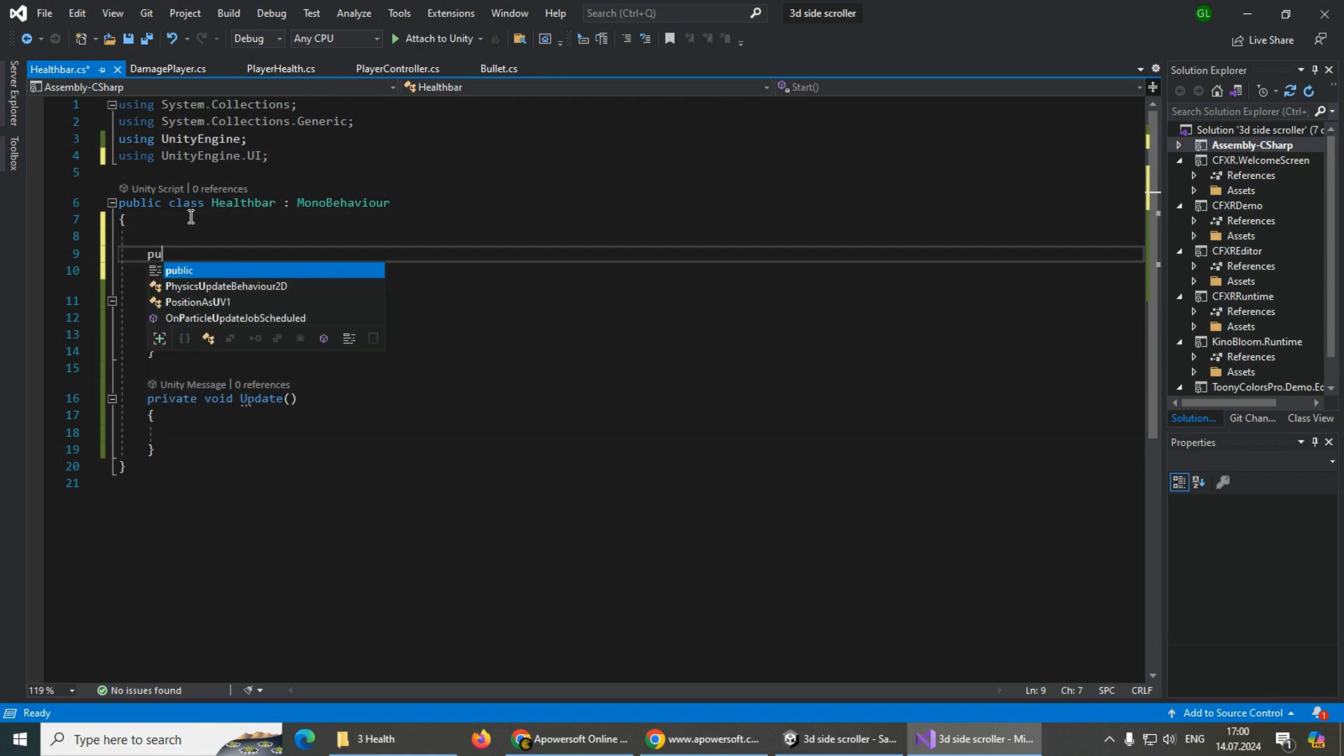
pyautogui.write('blic slider slider')
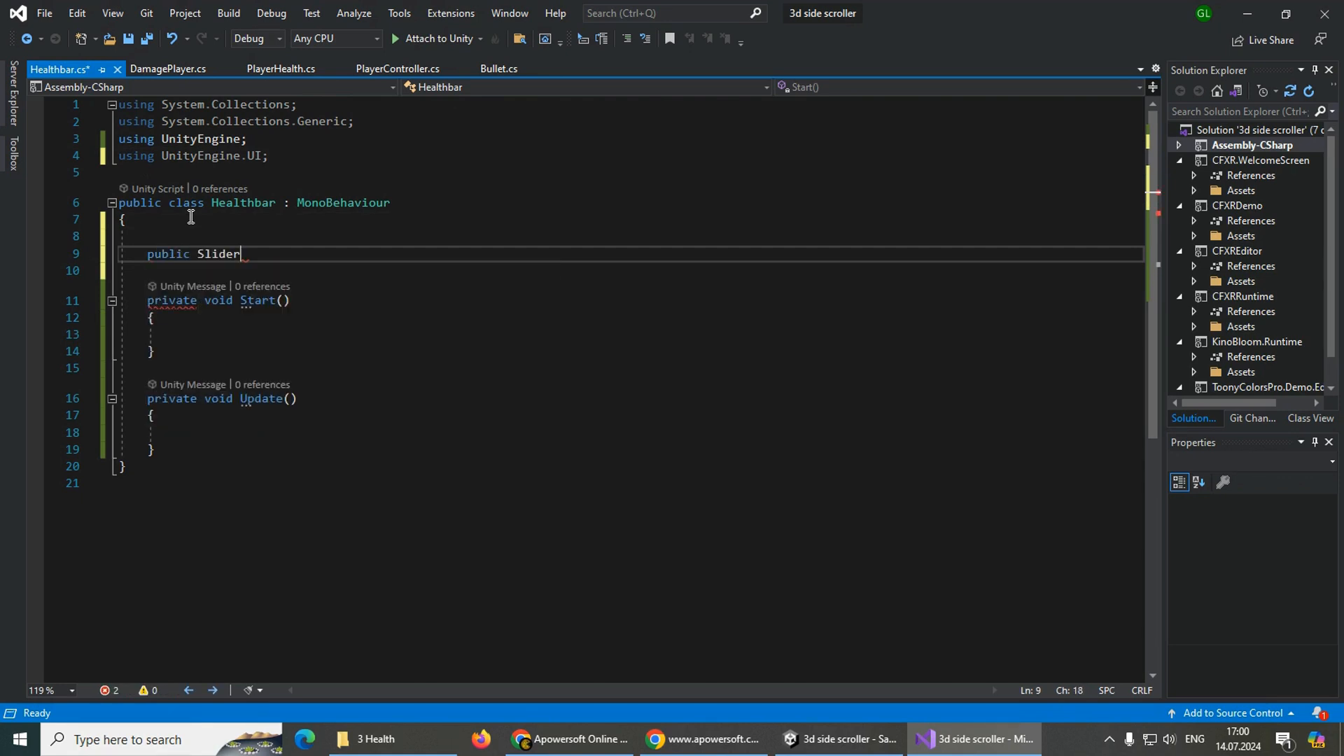
pyautogui.write(';')
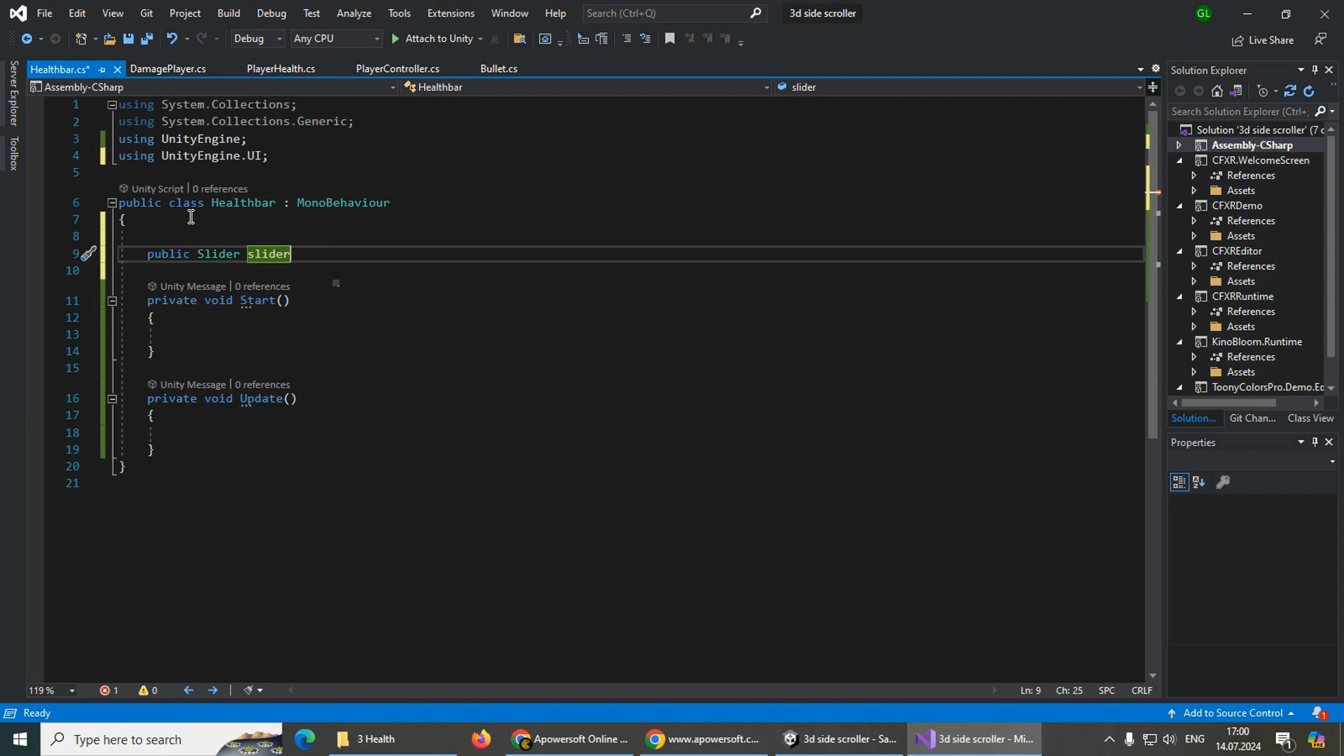
# - Replace the Start and Update methods in the Healthbar class with an empty method "public void SetMaxHealth(int health)"
pyautogui.moveTo(173, 449); pyautogui.dragTo(145, 300)
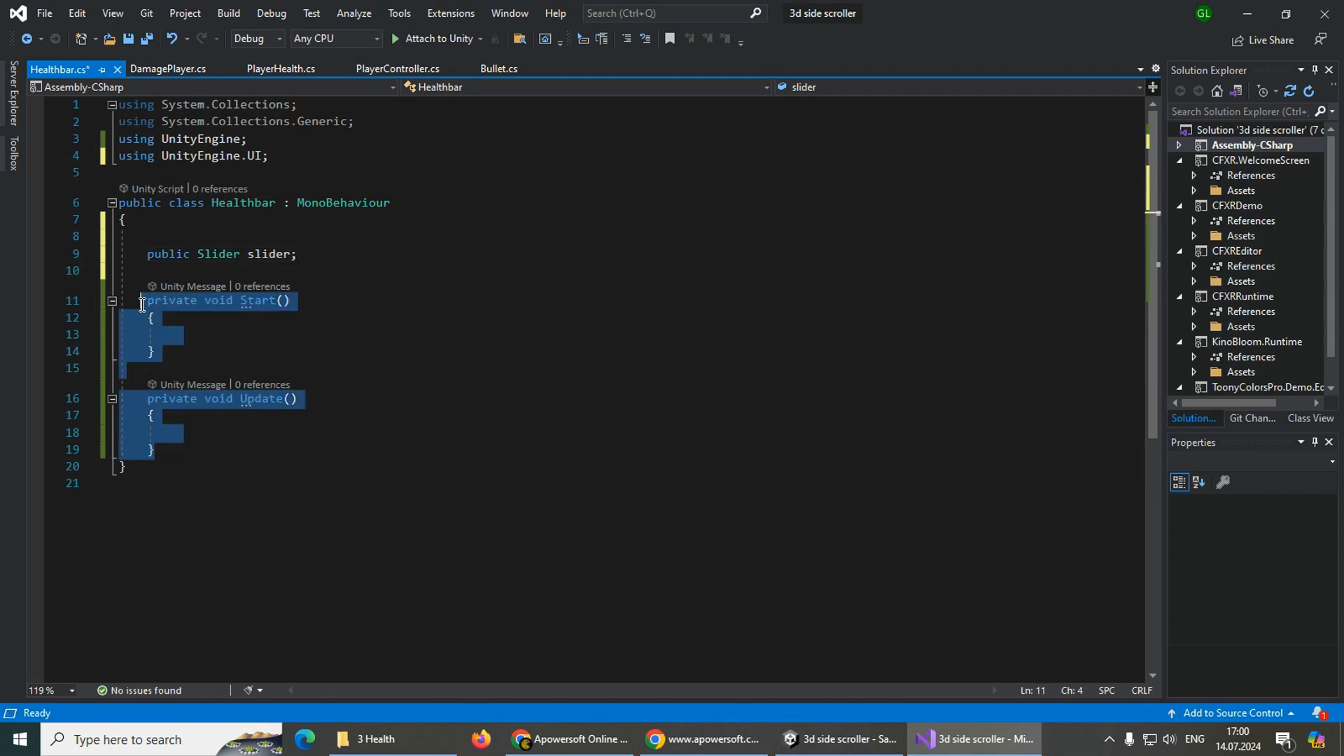
pyautogui.press('BackSpace')
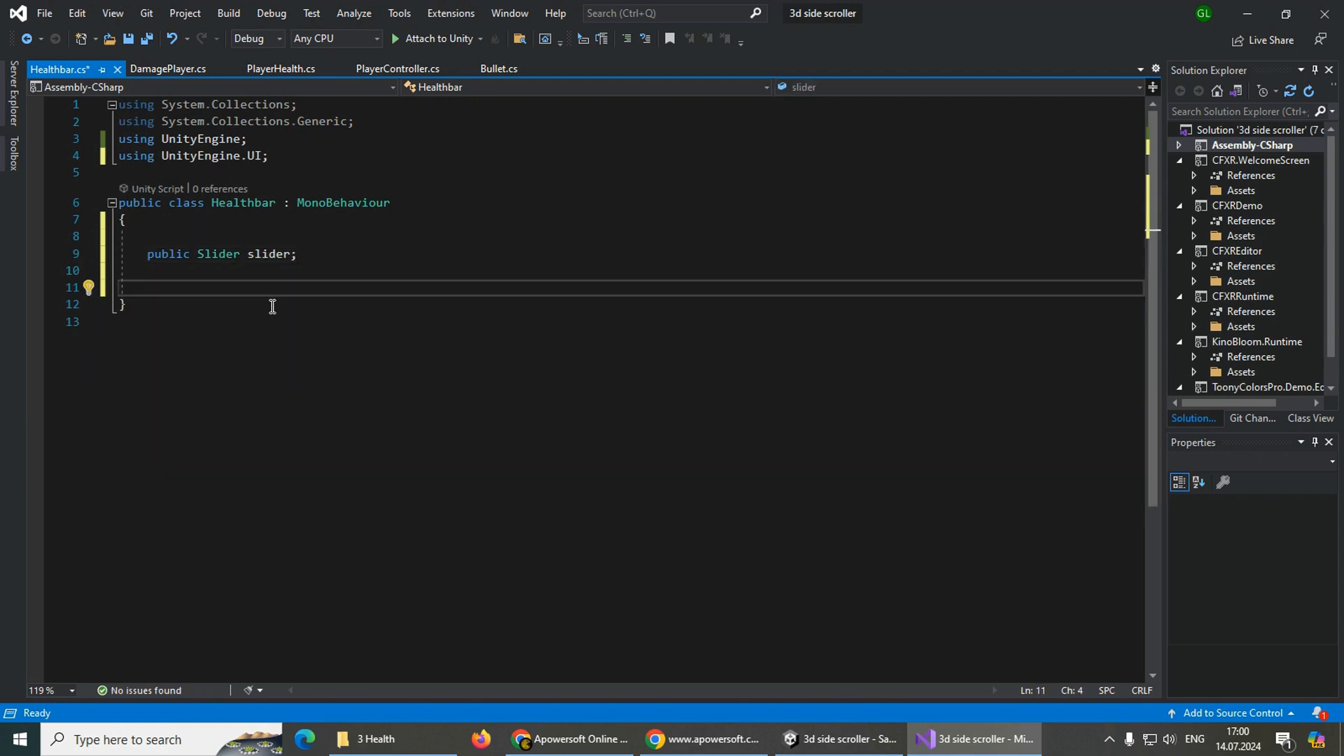
pyautogui.write('publ')
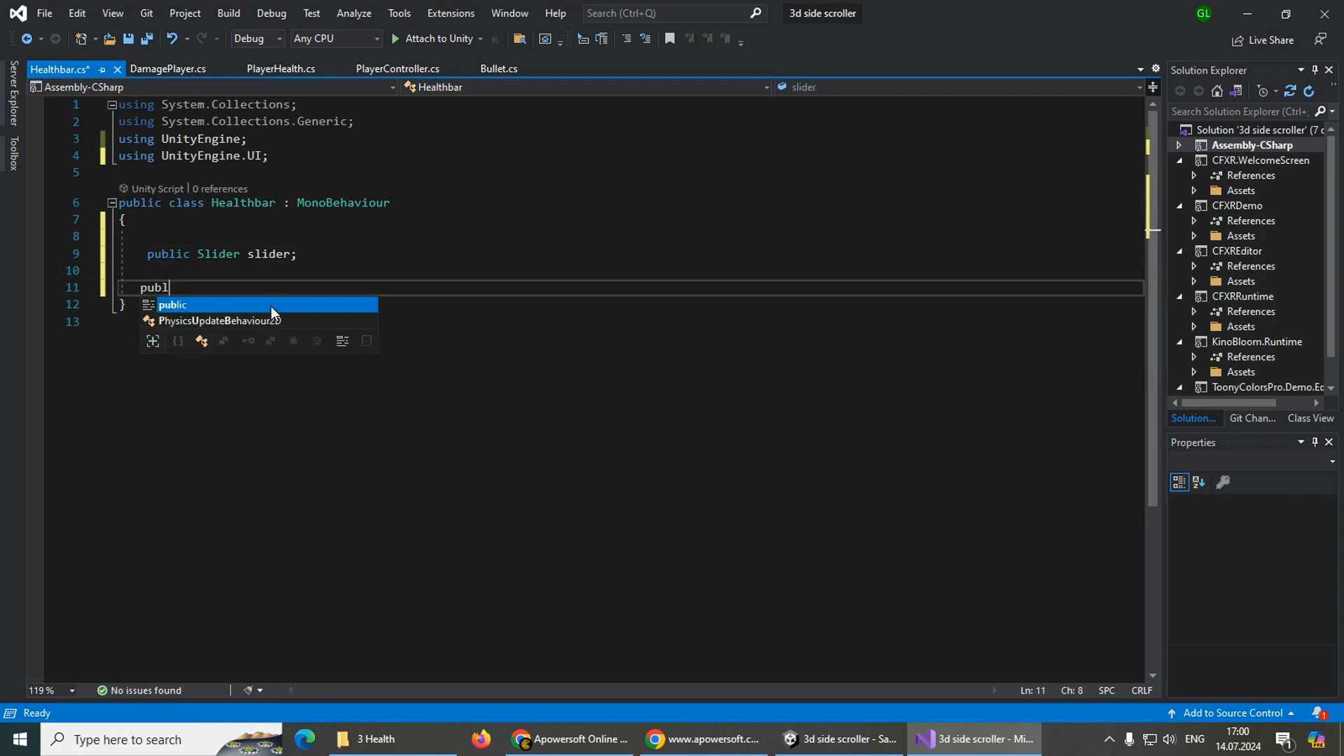
pyautogui.write('ic void SetMax')
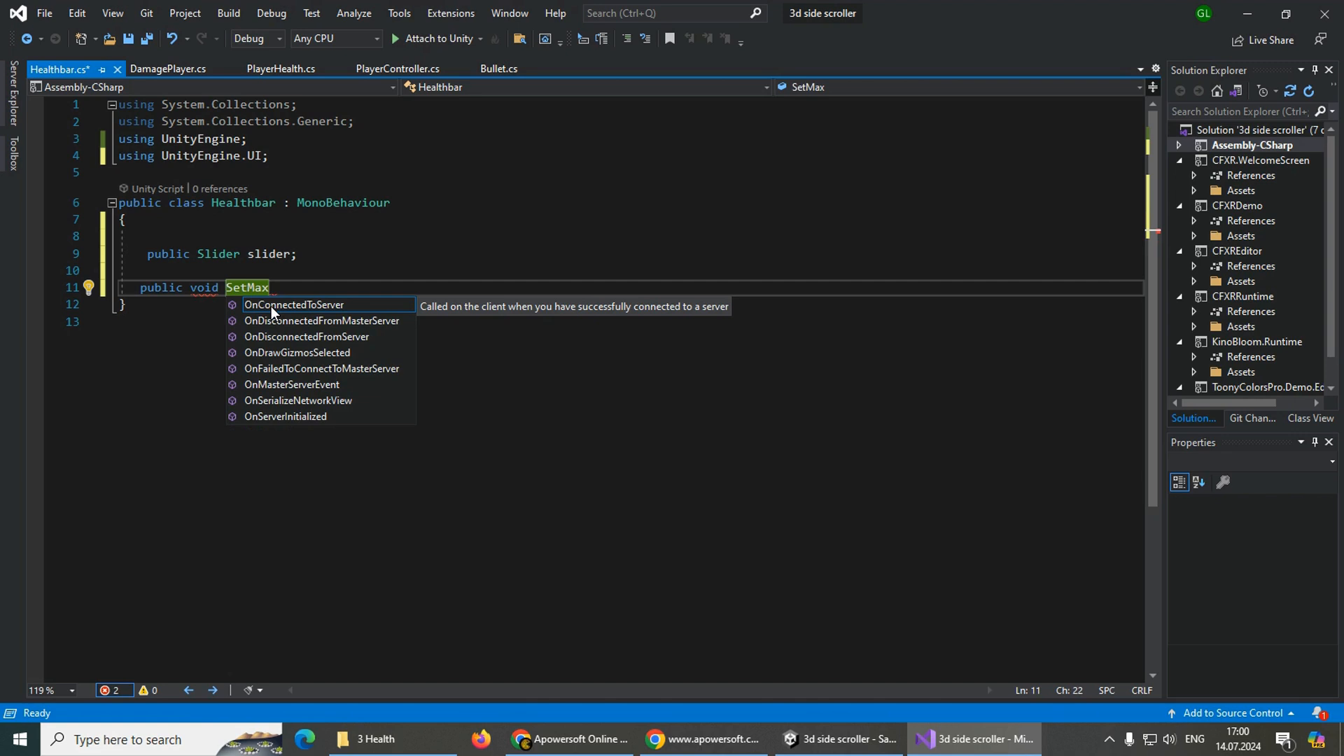
pyautogui.write('Health(int health) {')
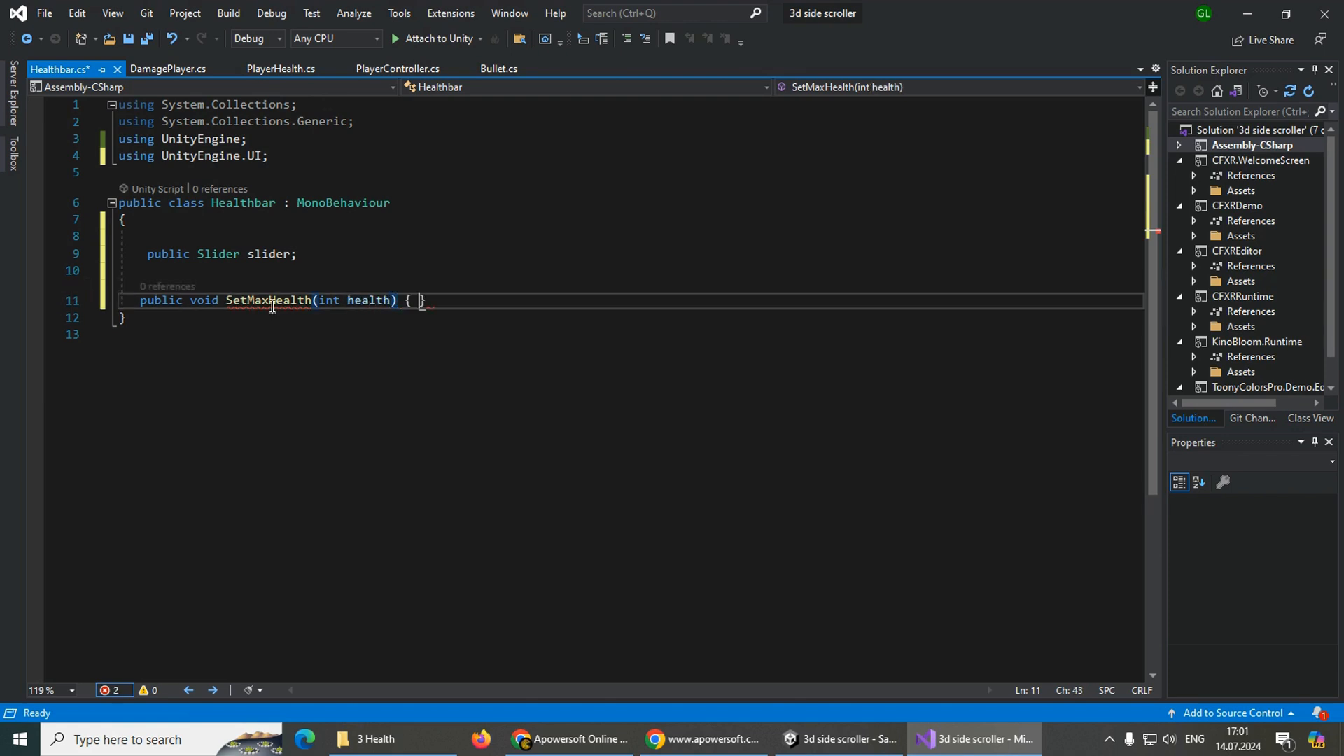
pyautogui.press('Return')
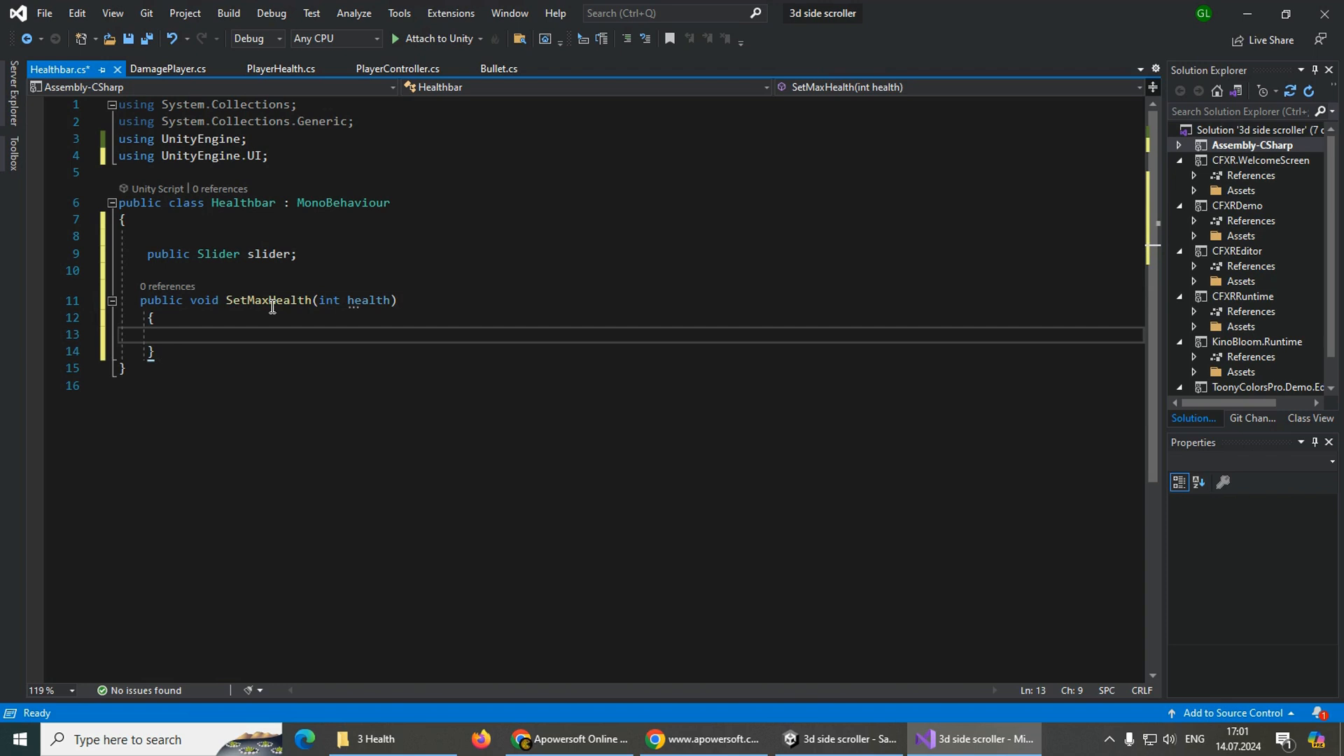
# - Fill SetMaxHealth with "slider.maxValue = health;" and "slider.value = health;", consulting the PlayerHealth script in between
pyautogui.write('slider.')
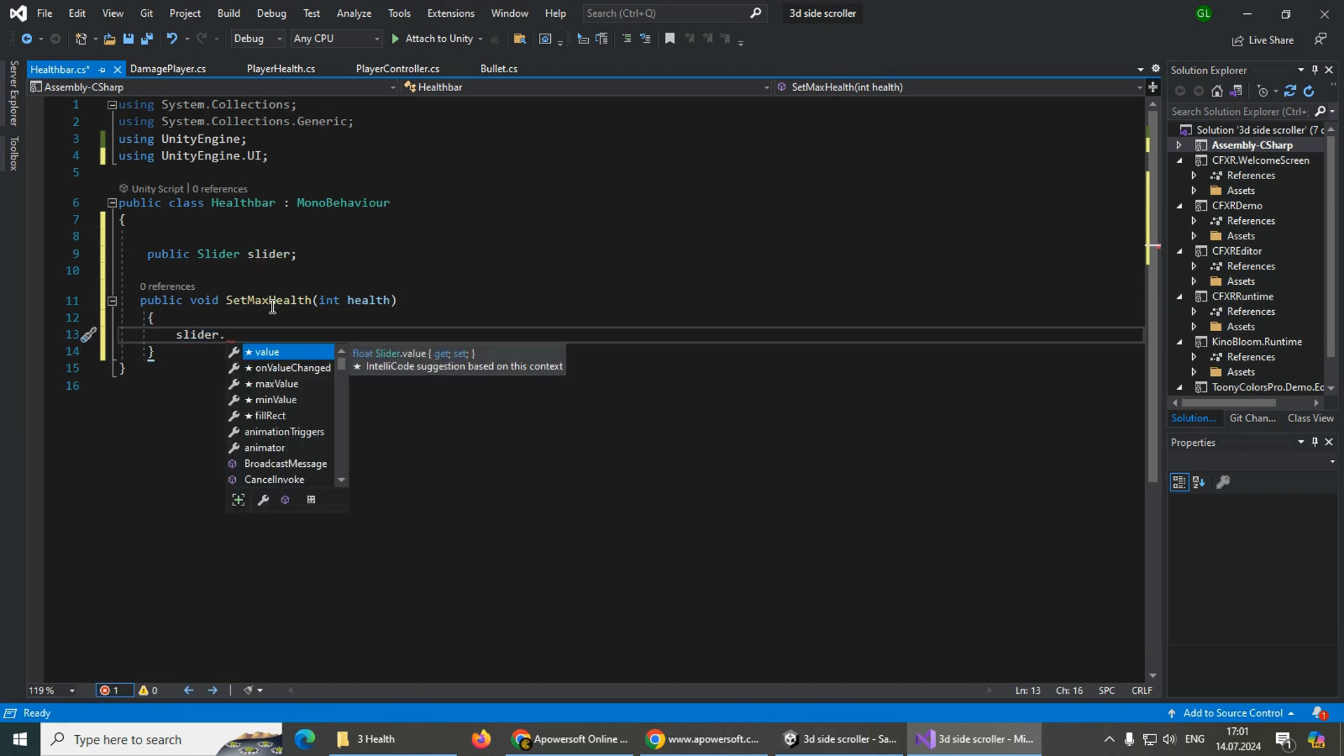
pyautogui.write('maxValue = health;')
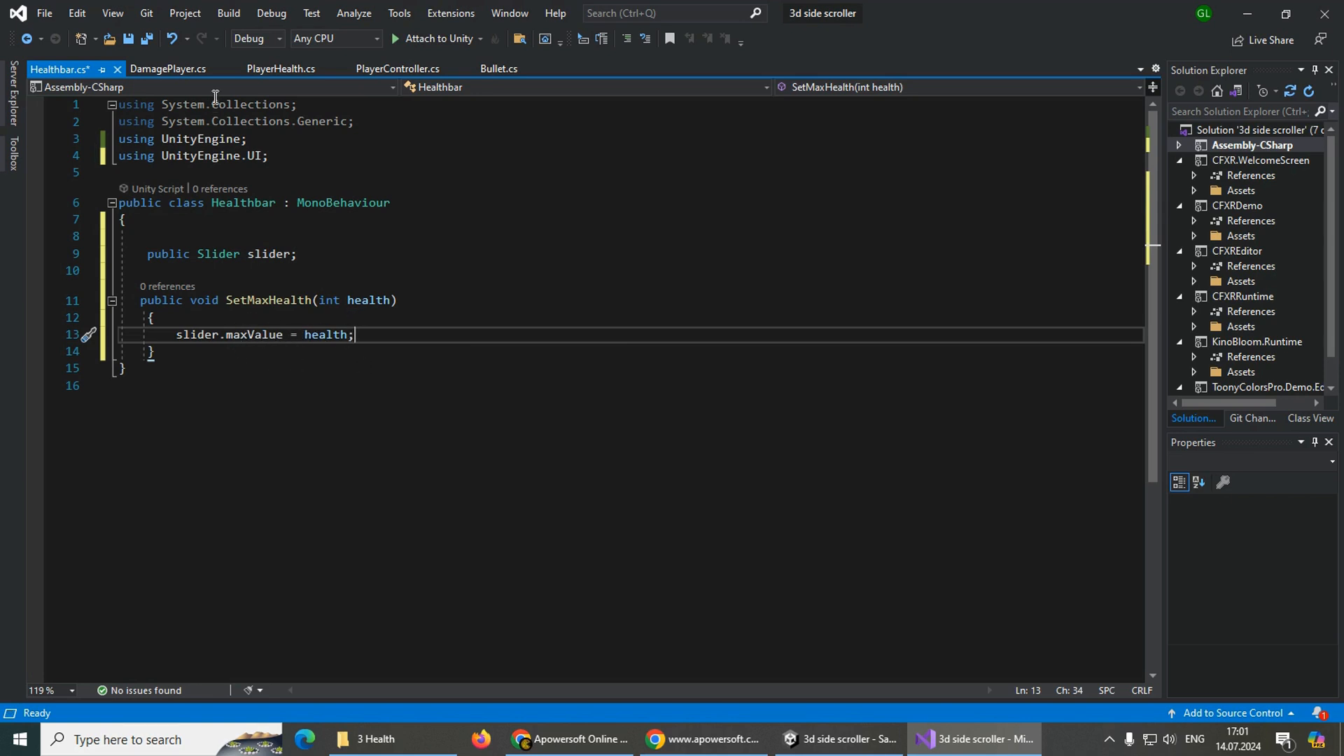
pyautogui.click(270, 69)
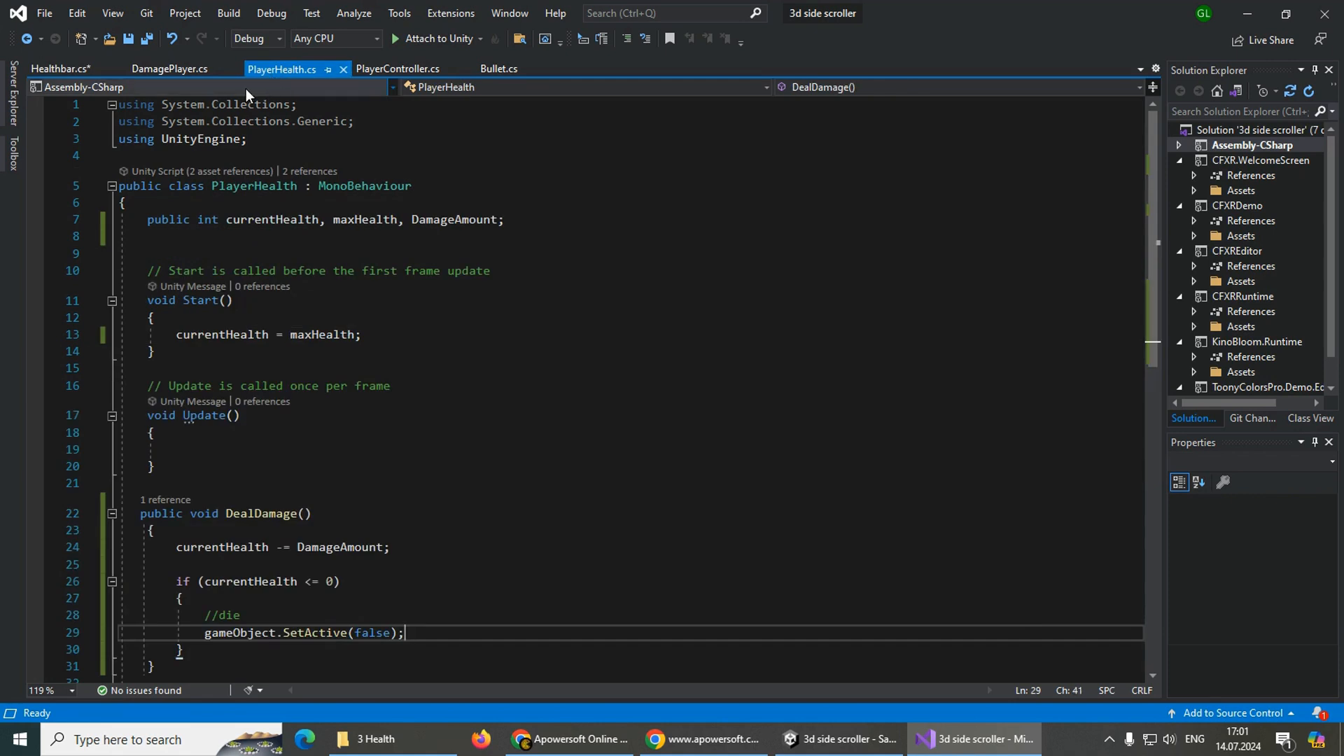
pyautogui.click(77, 70)
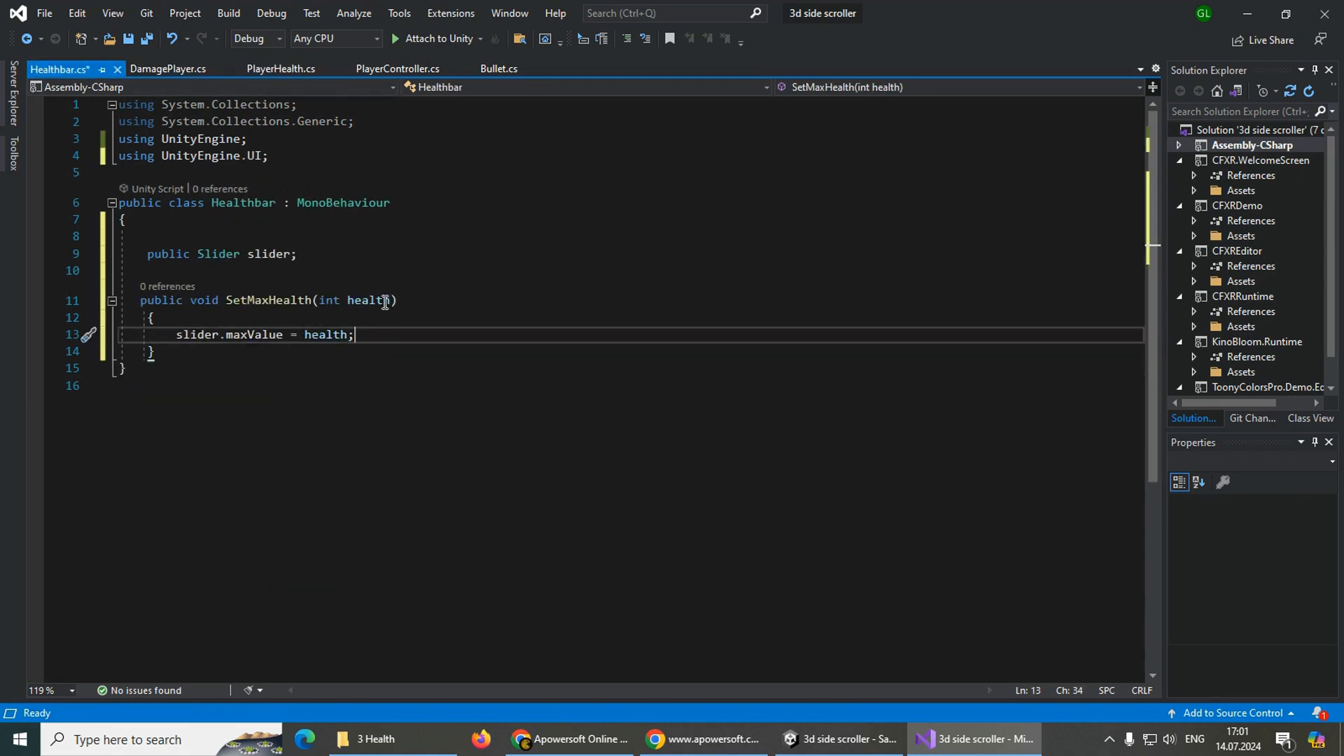
pyautogui.click(275, 70)
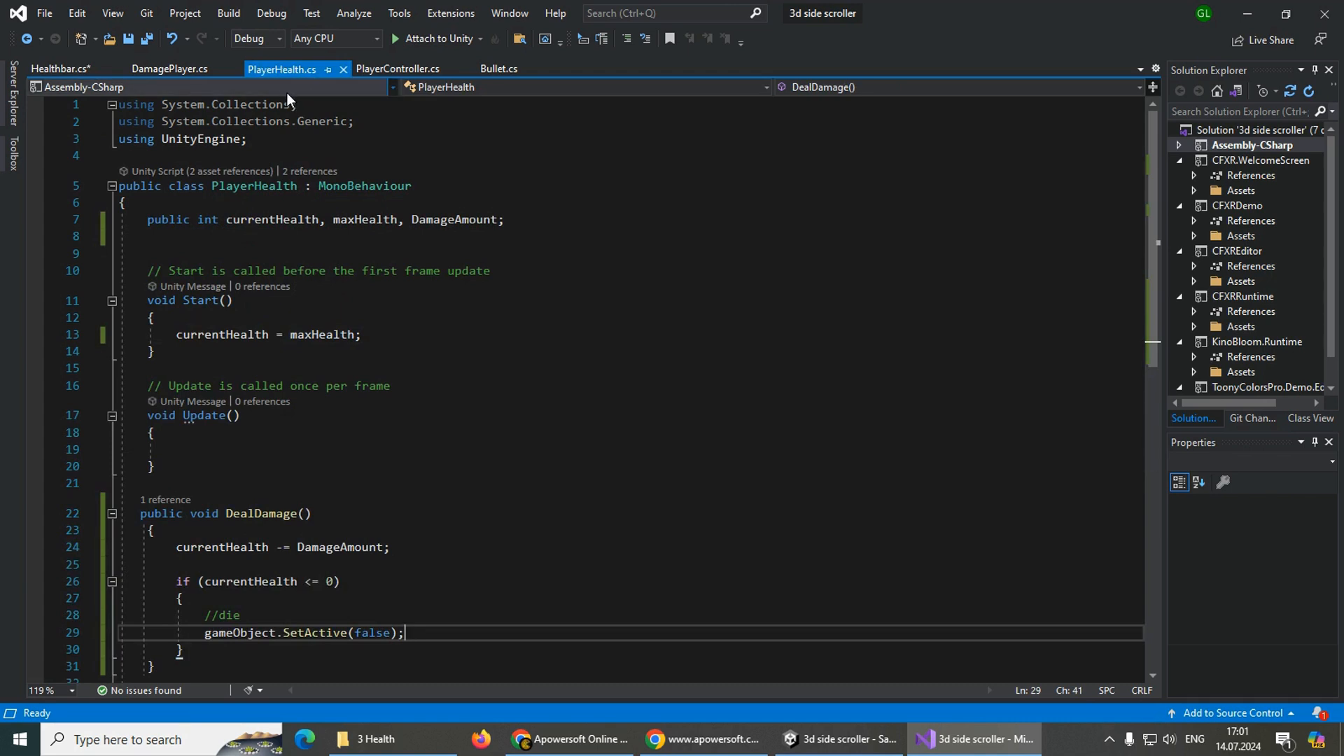
pyautogui.click(70, 70)
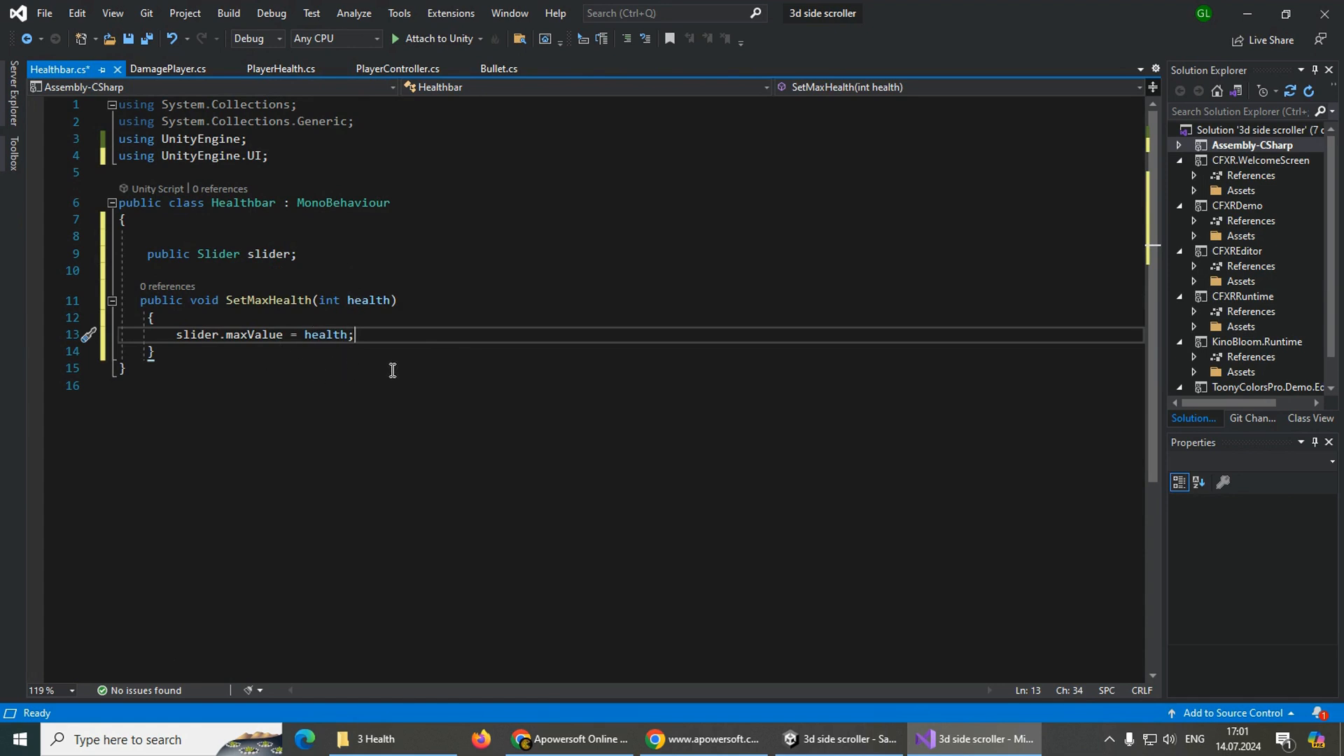
pyautogui.press('Return')
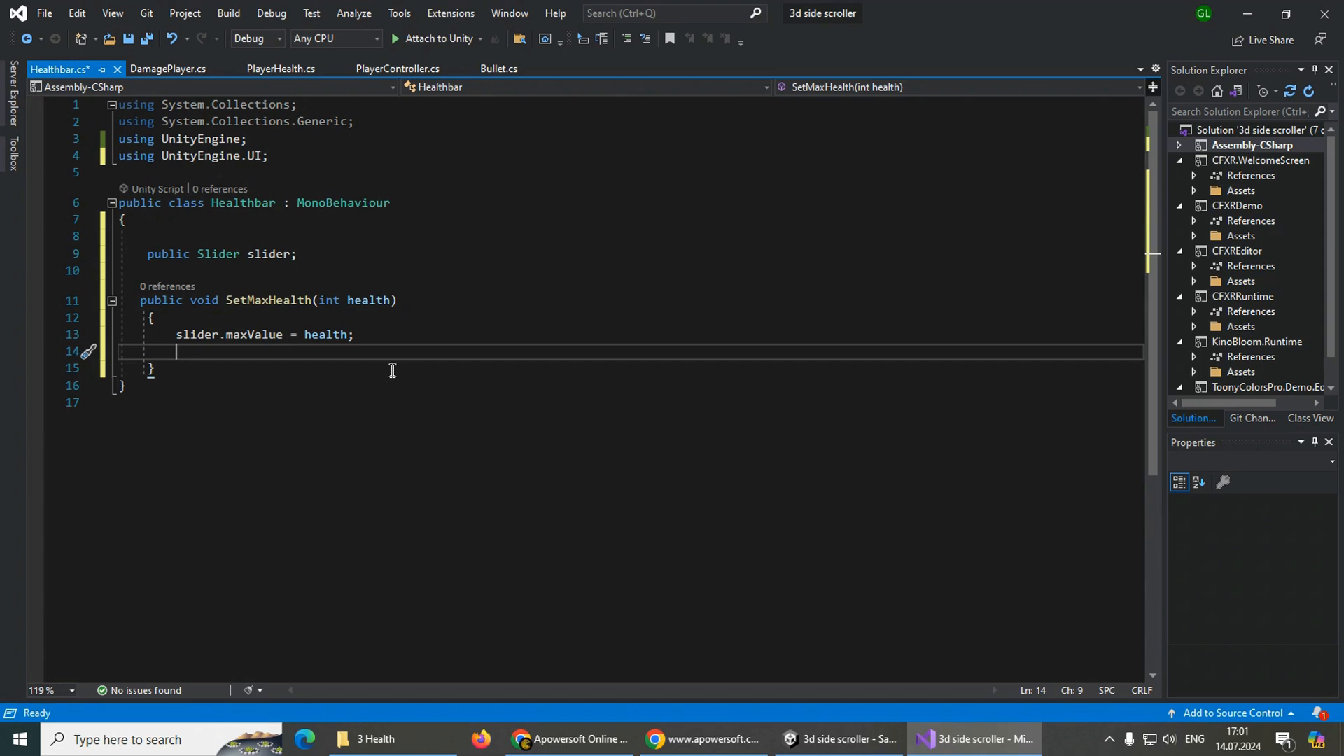
pyautogui.write('ider.')
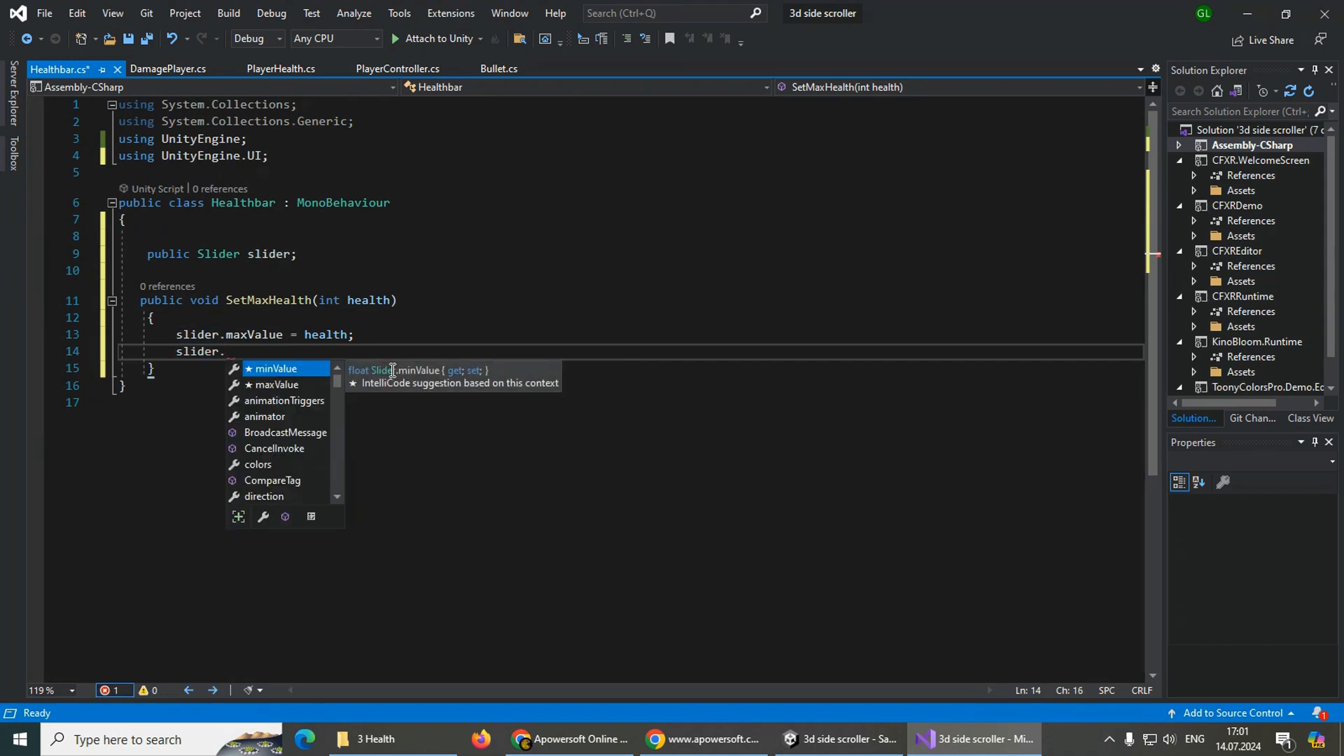
pyautogui.write('va')
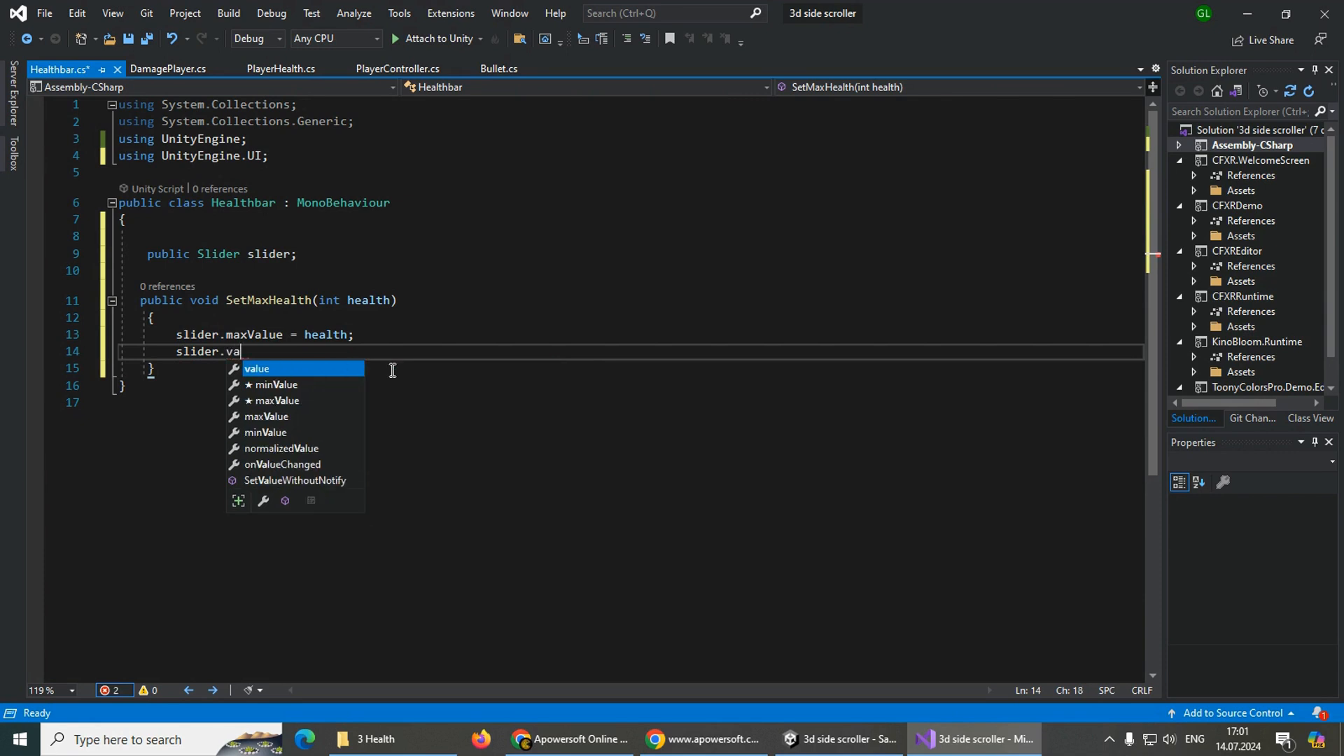
pyautogui.write('lue = health;')
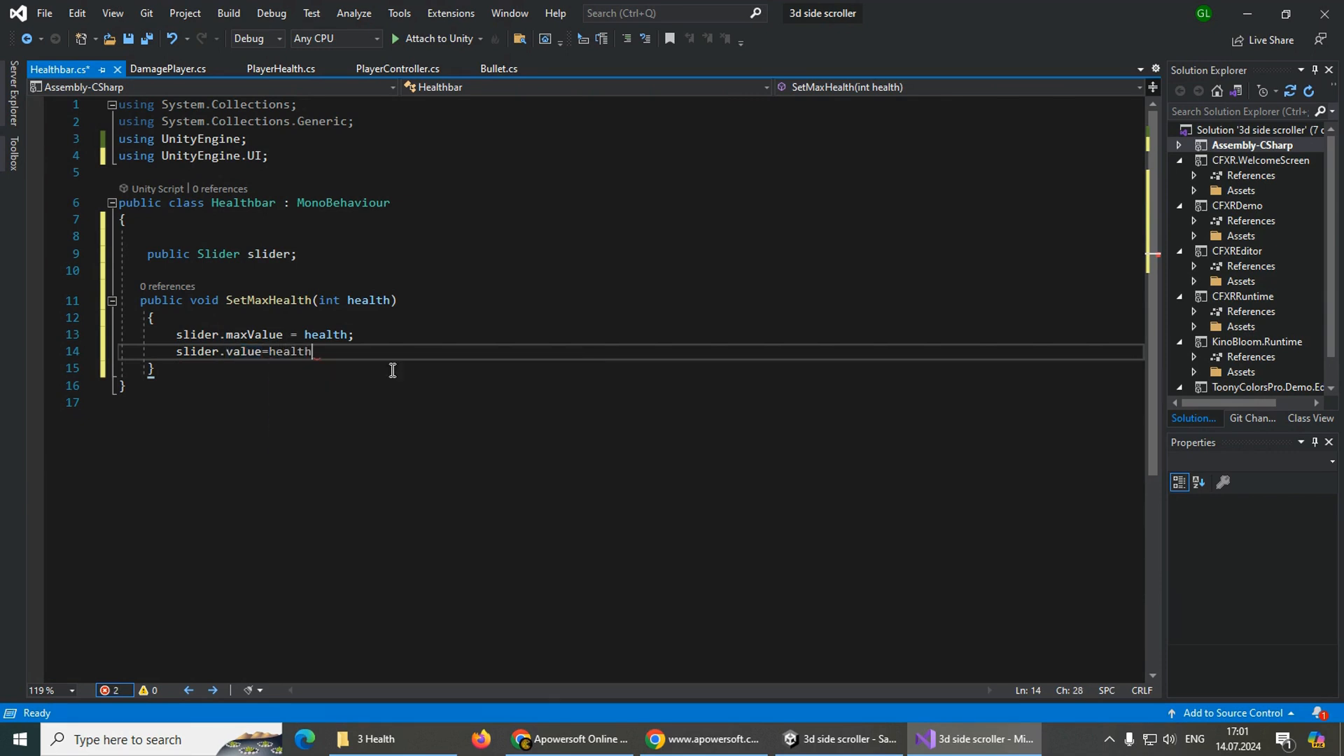
# - Add the method signature "public void SetHealth(int health)" below the SetMaxHealth method
pyautogui.click(393, 370)
pyautogui.press('Return')
pyautogui.press('Return')
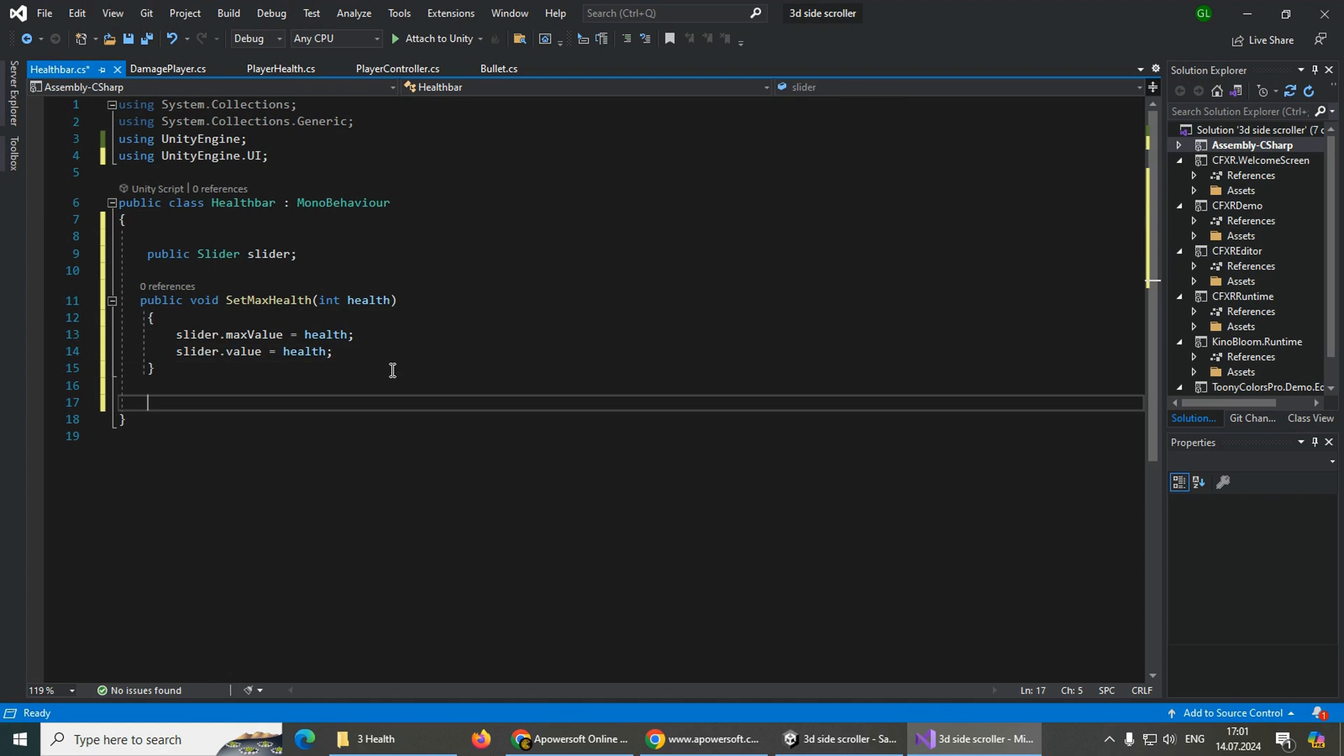
pyautogui.write('public')
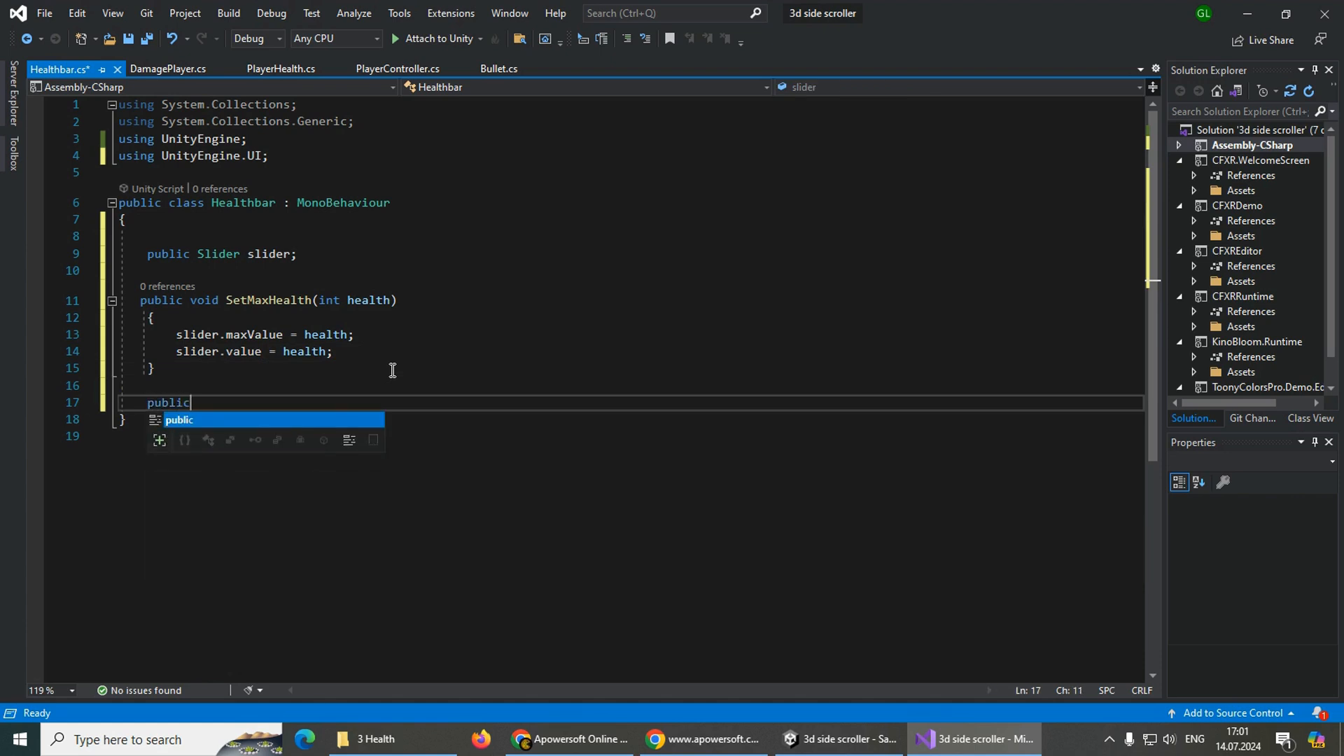
pyautogui.write(' void ')
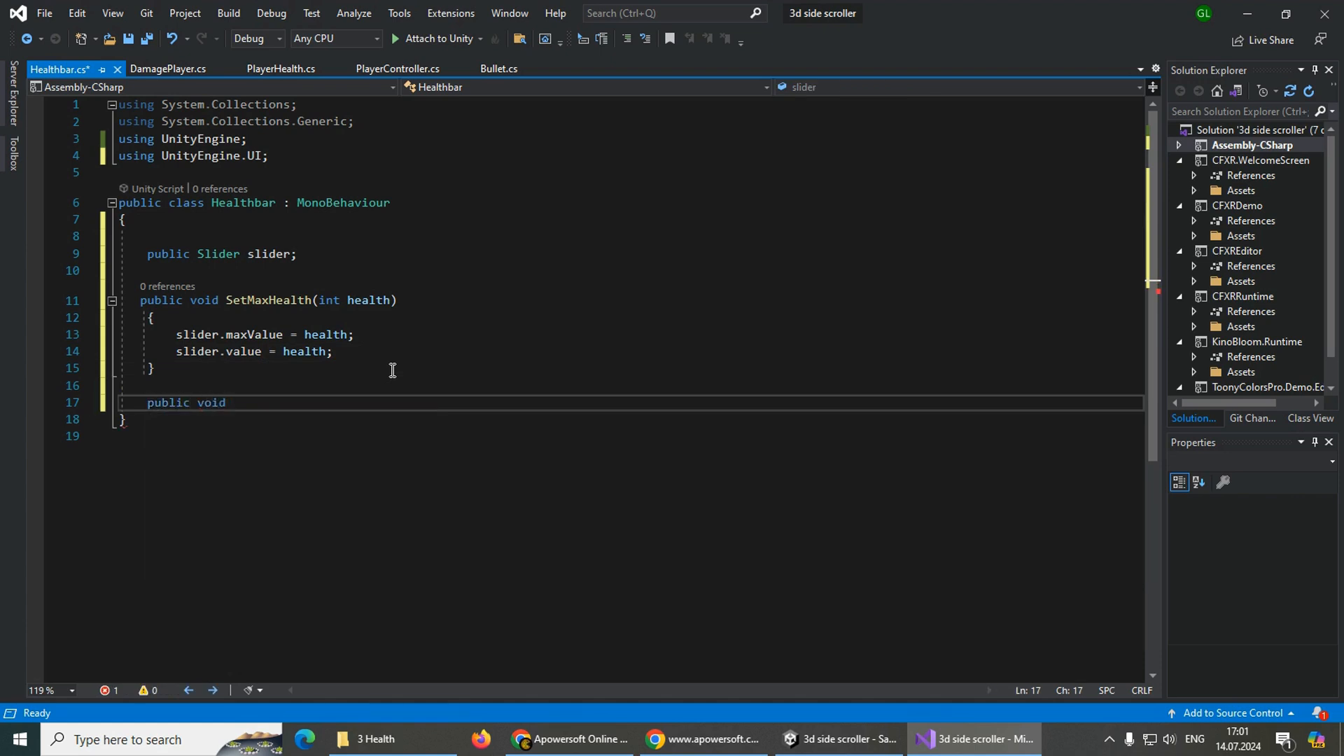
pyautogui.write('Set')
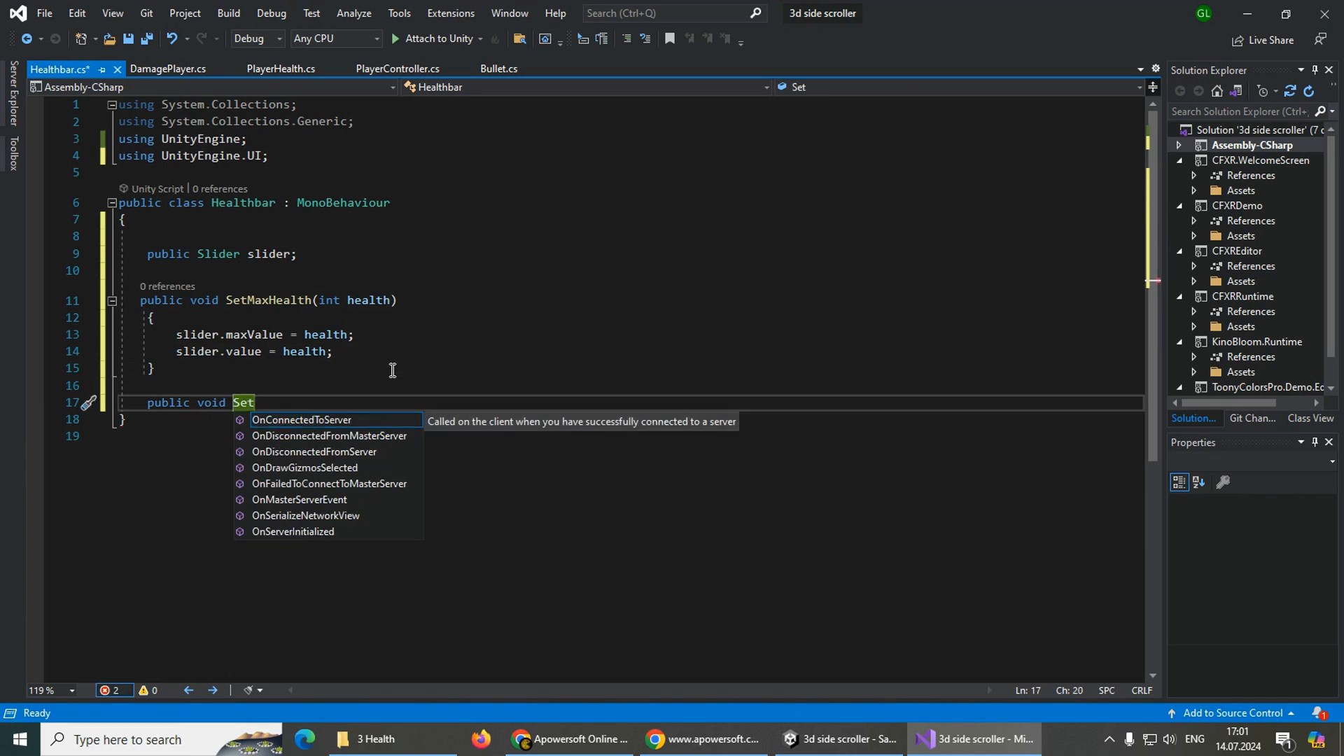
pyautogui.write('h')
pyautogui.press('BackSpace')
pyautogui.write('Health')
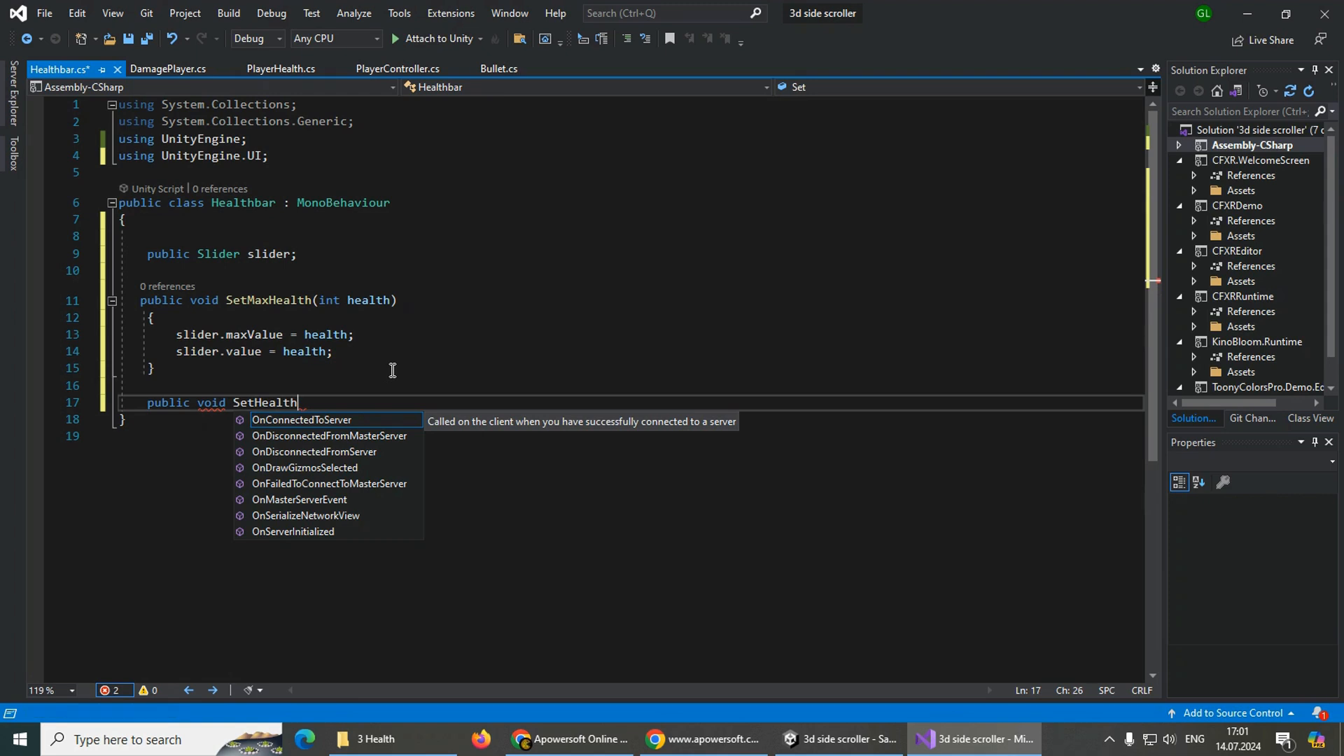
pyautogui.write('(int health)')
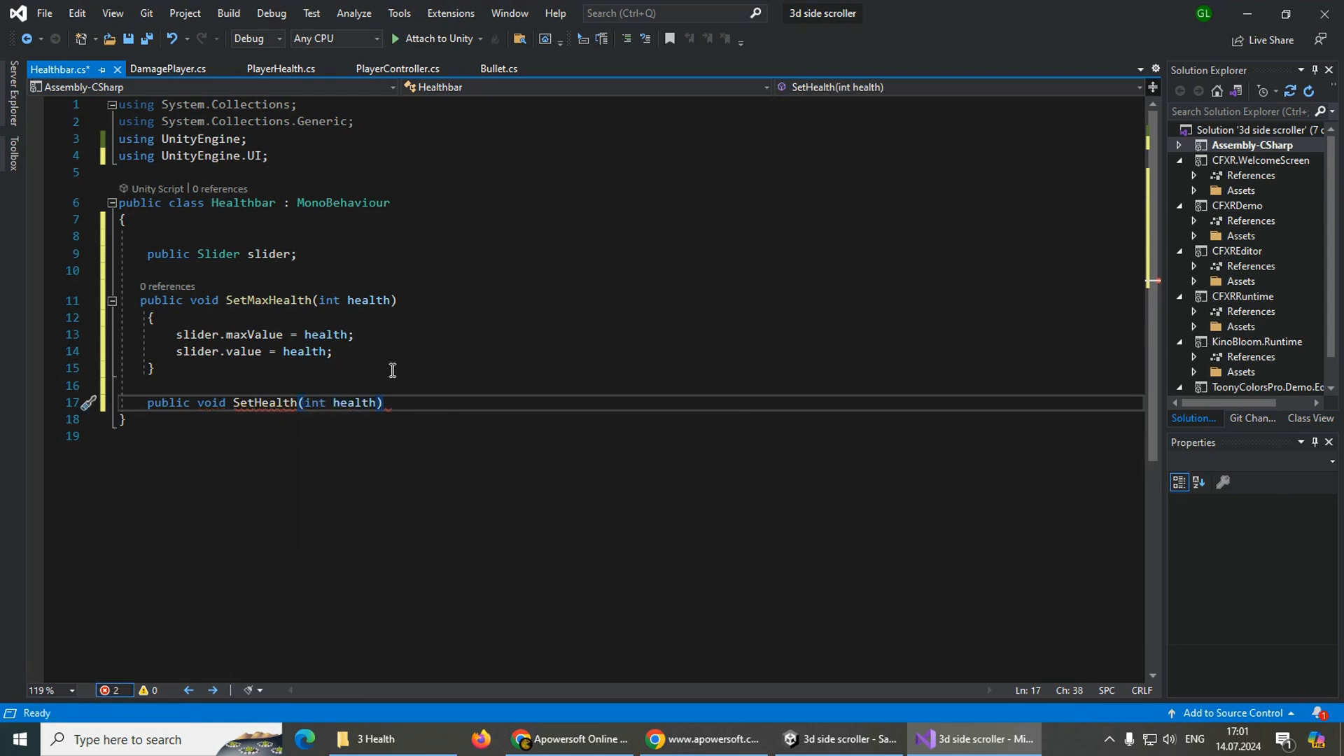
# - Give SetHealth a body containing "slider.value = health;" and save the Healthbar script
pyautogui.press('Return')
pyautogui.write('{')
pyautogui.press('Return')
pyautogui.write('slider')
pyautogui.write('.value = h')
pyautogui.write('ealth;')
pyautogui.hotkey('ctrl', 's')
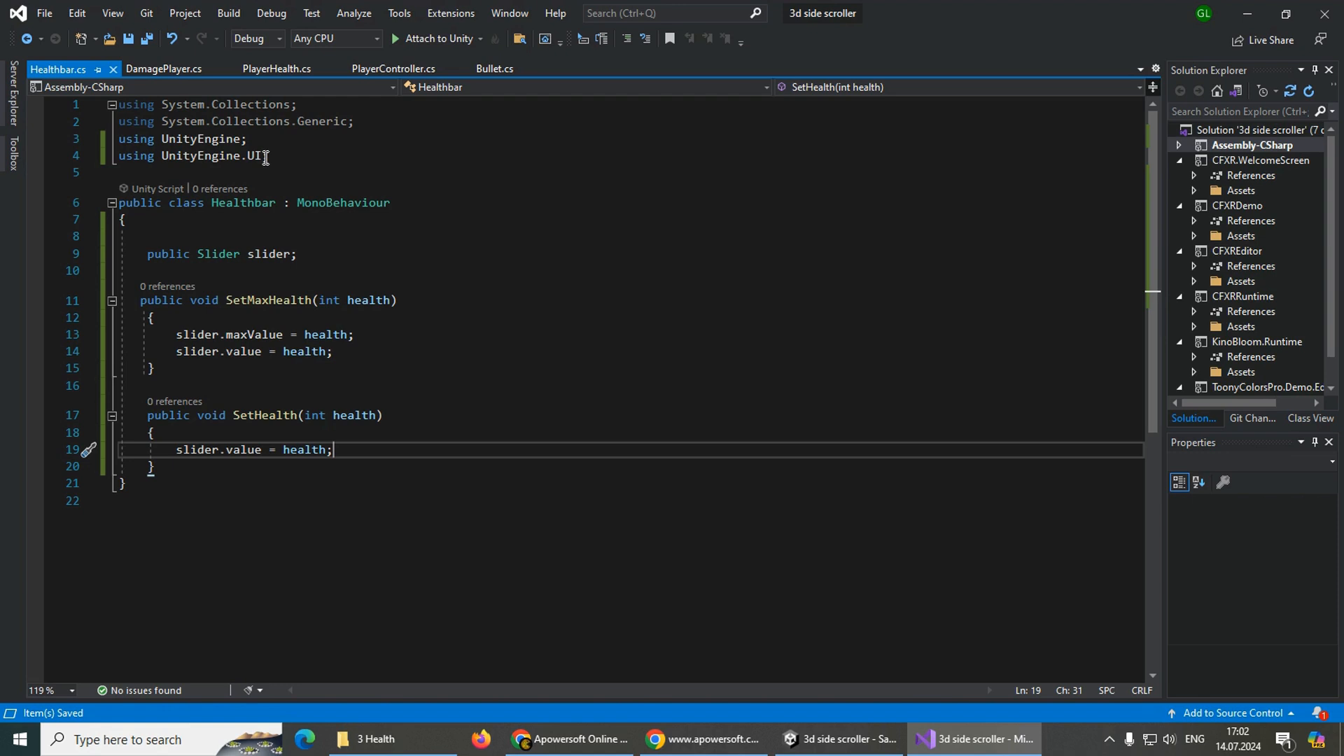
# - In the PlayerHealth script, declare "public Healthbar healthbar;" below the integer health variables
pyautogui.click(266, 73)
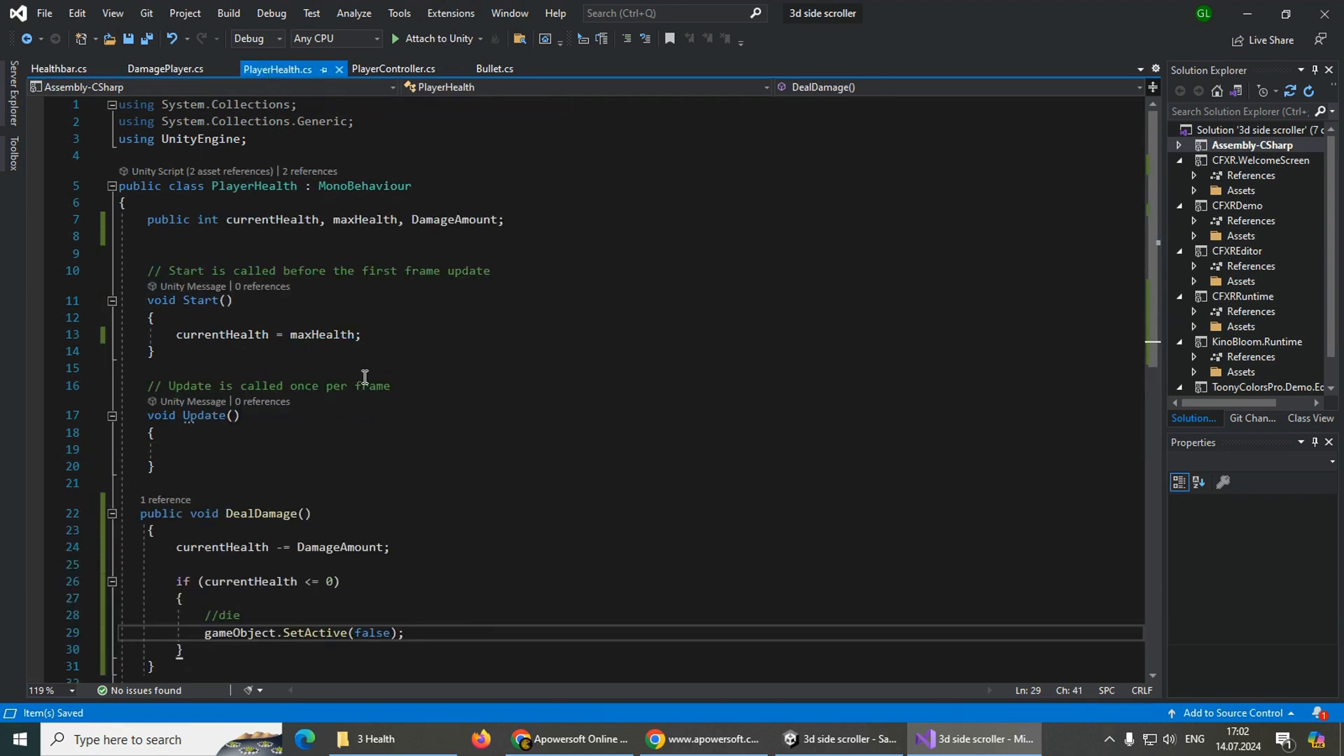
pyautogui.click(537, 223)
pyautogui.press('Return')
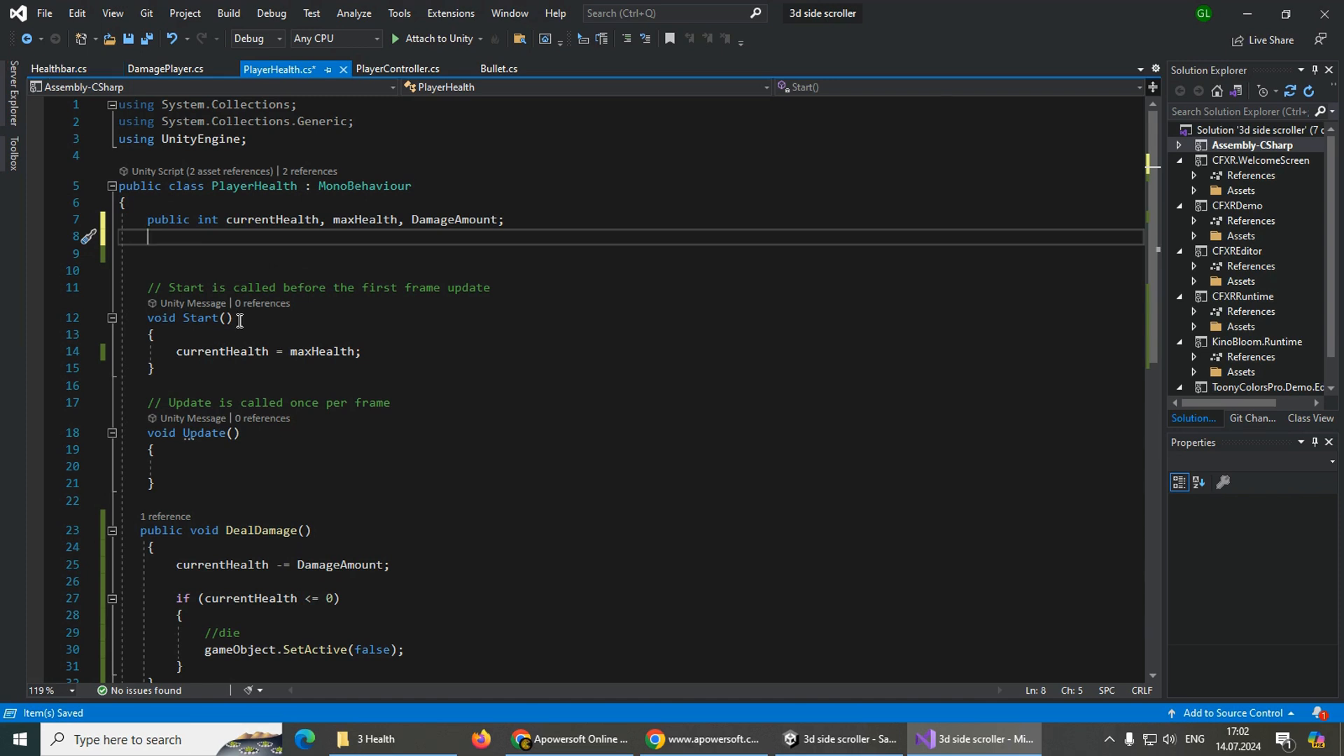
pyautogui.write('public hea')
pyautogui.press('Down')
pyautogui.press('Down')
pyautogui.write('heal')
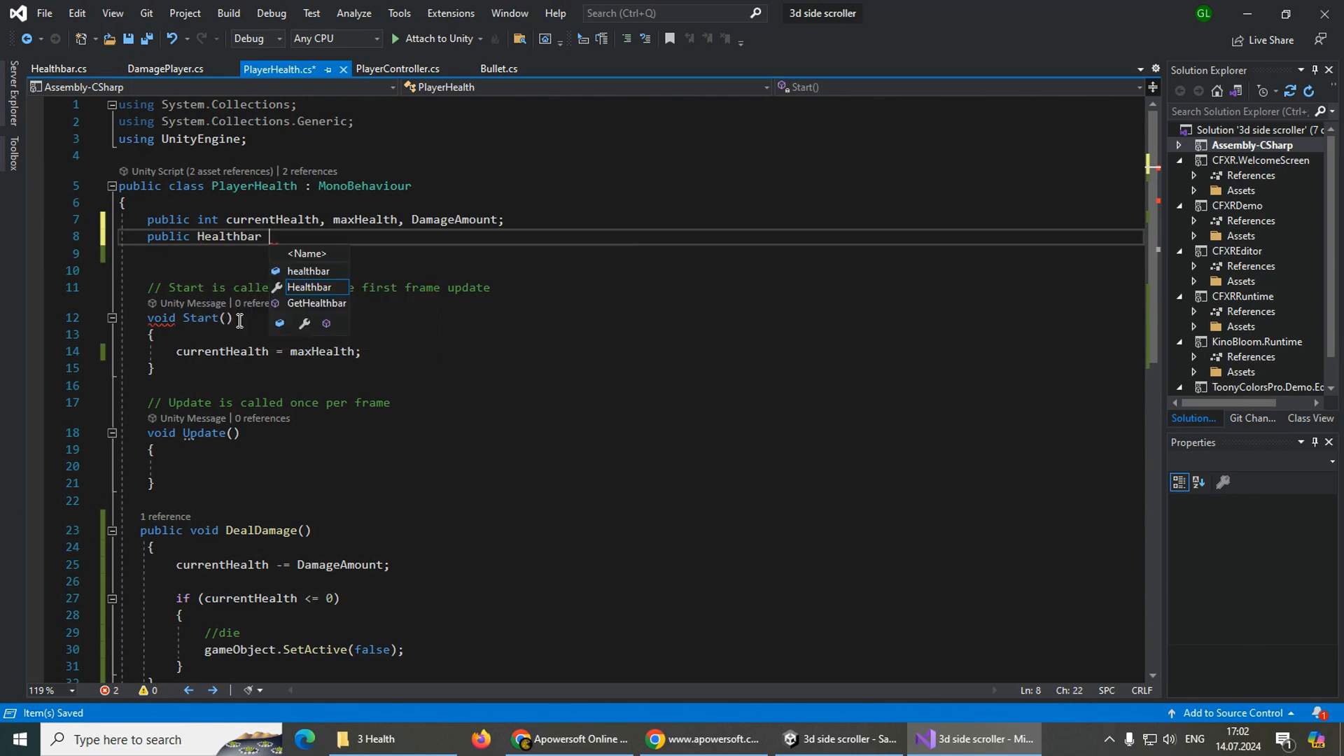
pyautogui.write('thbar;')
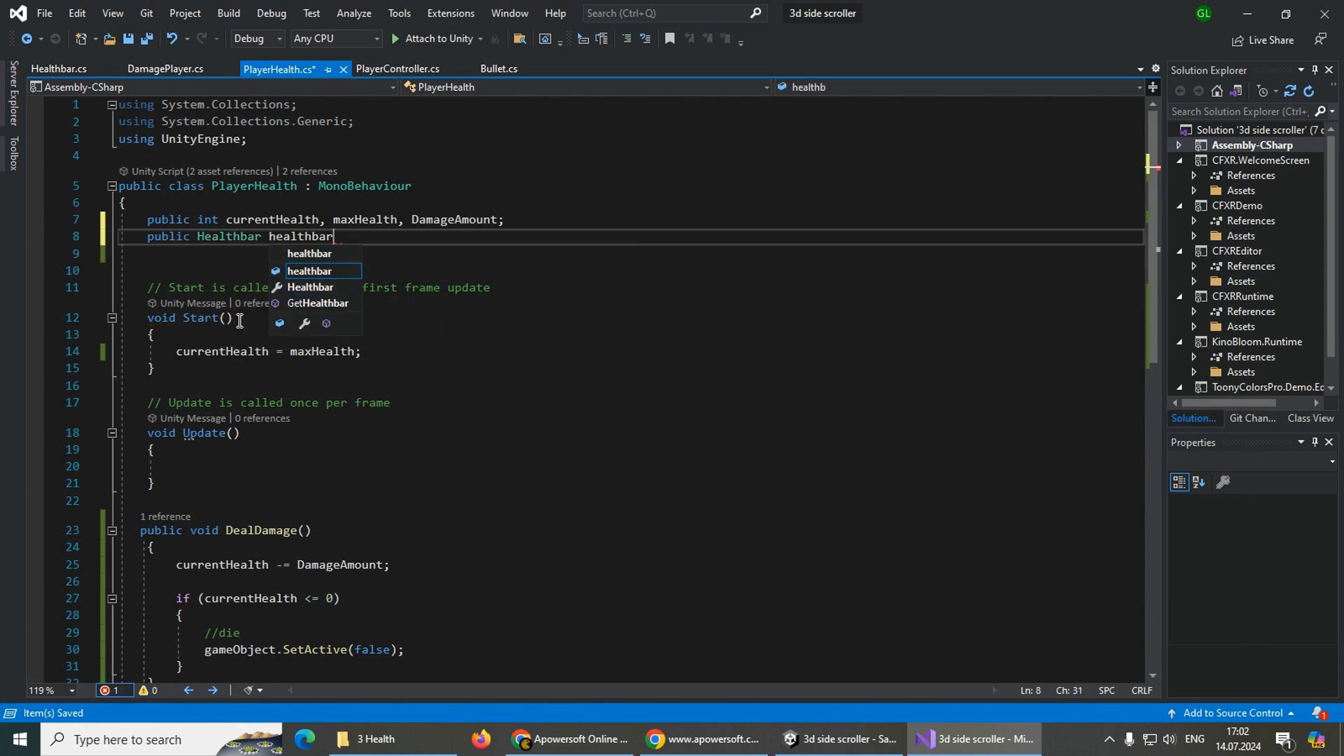
# - In Start, add "healthbar.SetMaxHealth(currentHealth);" below the line that sets currentHealth to maxHealth
pyautogui.click(380, 347)
pyautogui.press('Return')
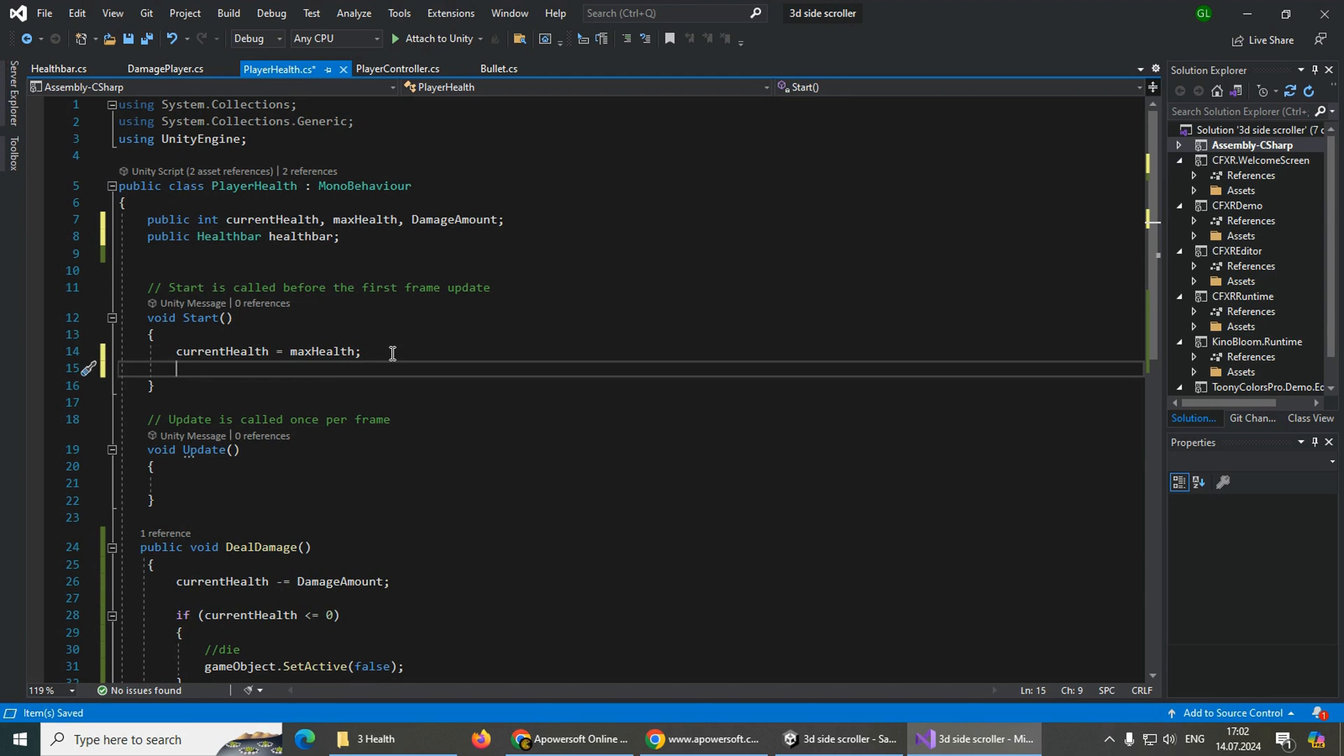
pyautogui.click(839, 738)
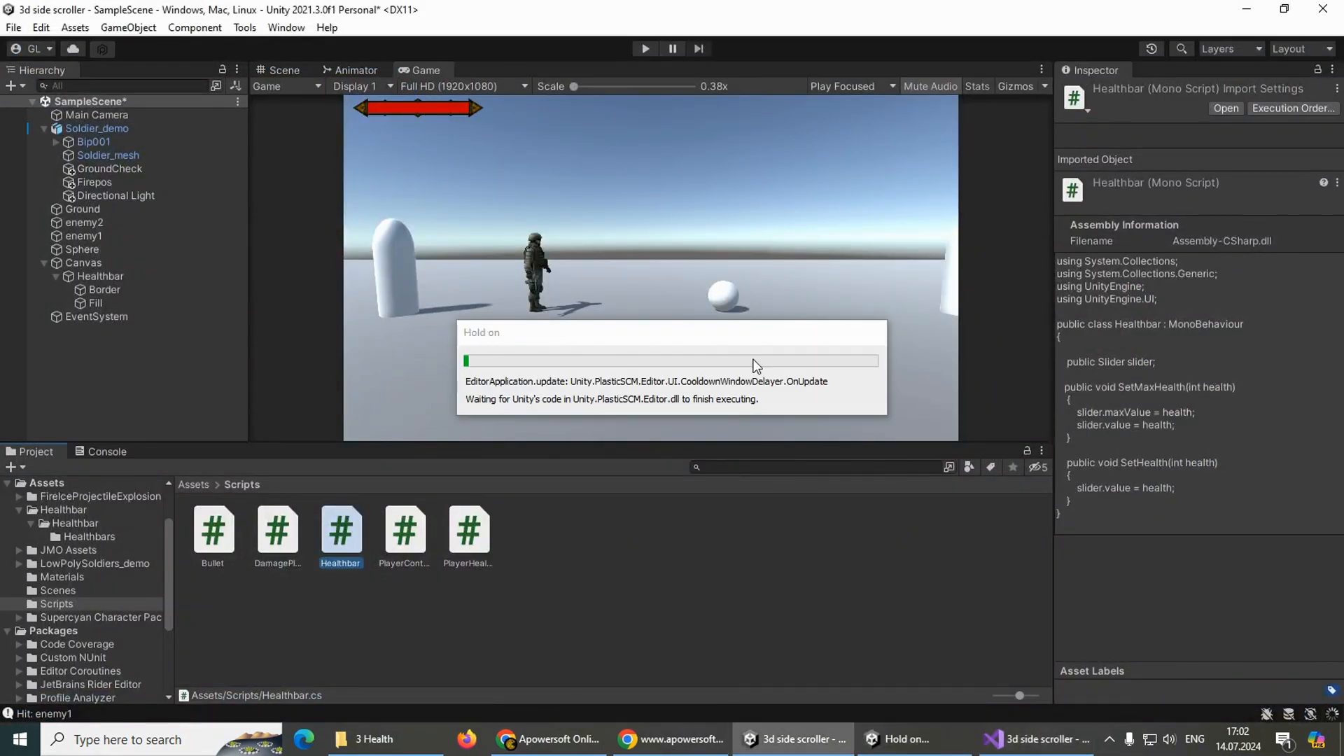
pyautogui.hotkey('alt', 'Tab')
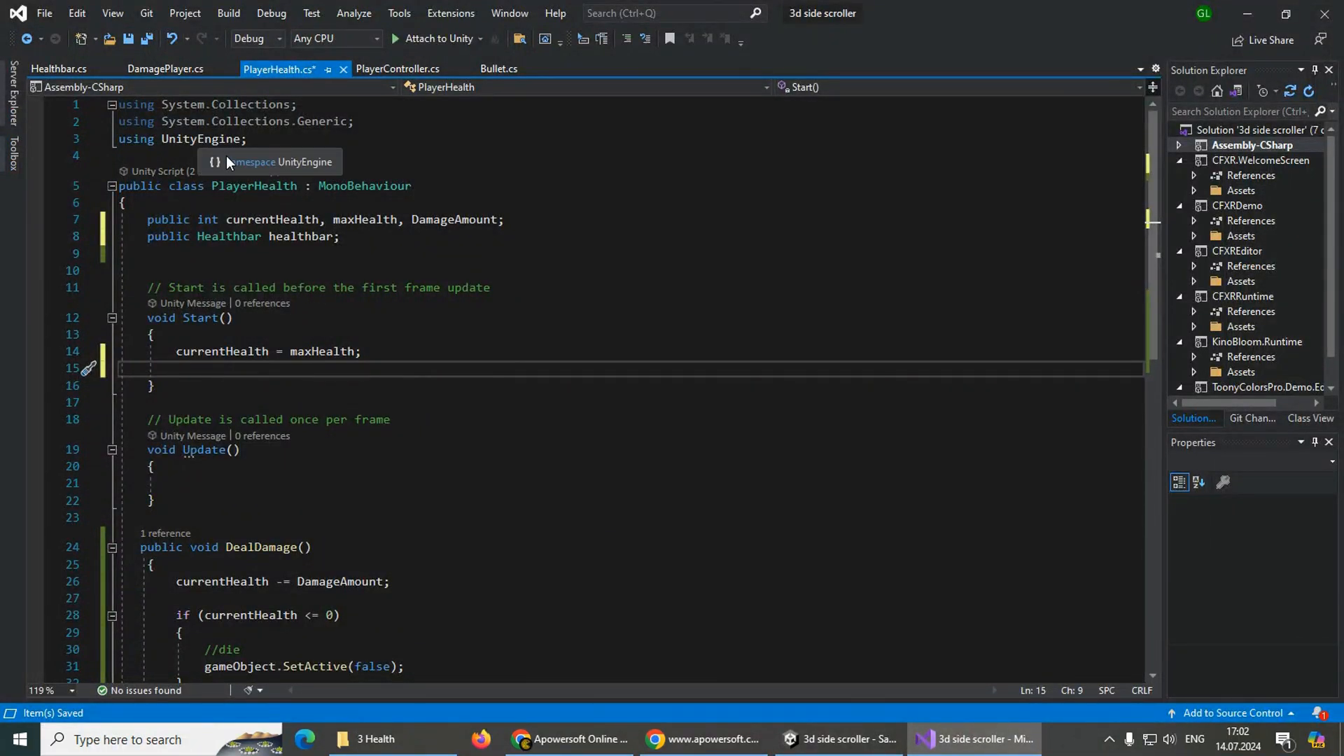
pyautogui.write('healthbar.SetMaxHealth')
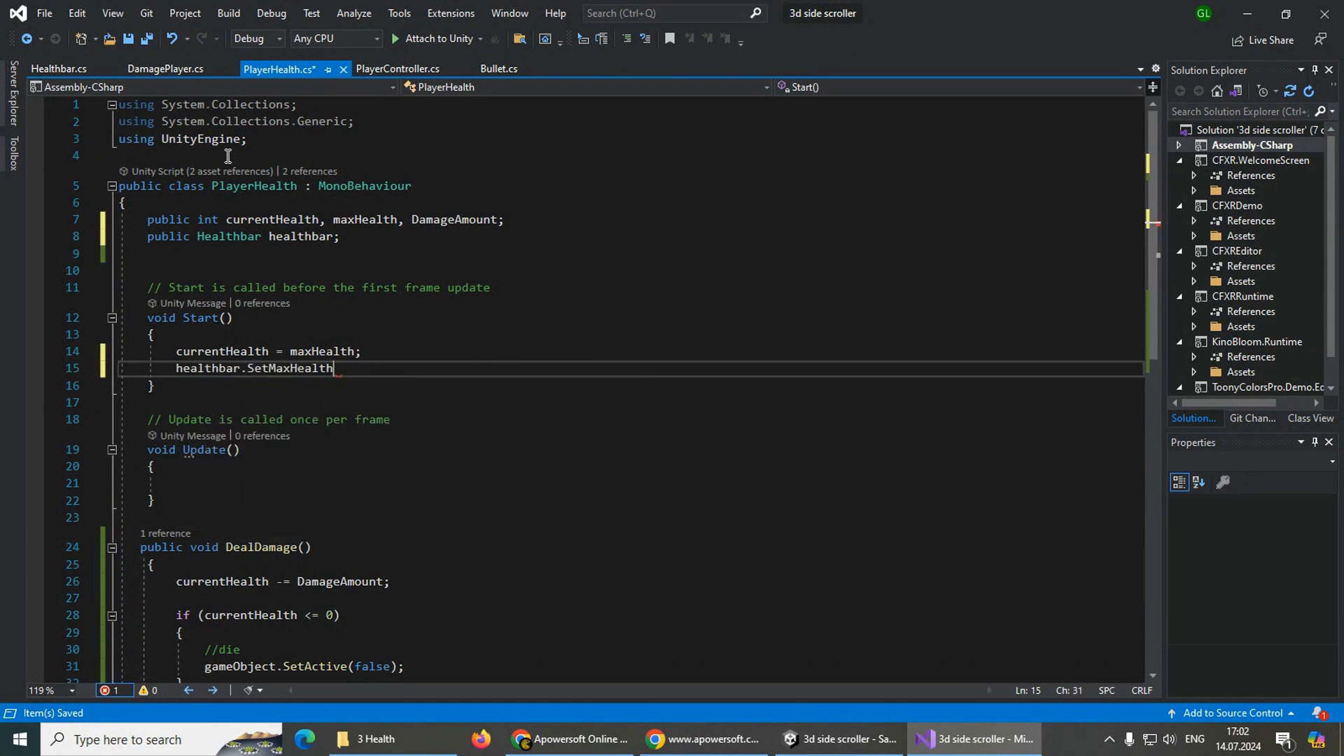
pyautogui.write('(')
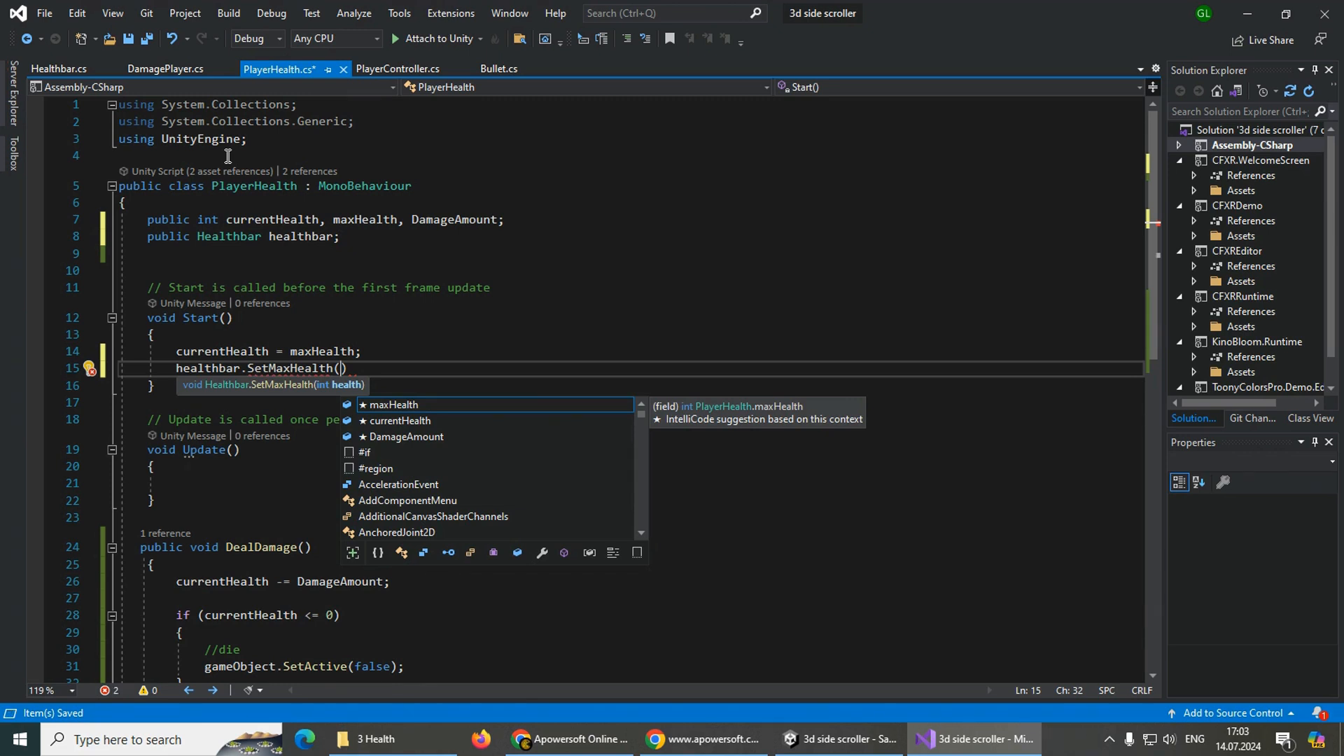
pyautogui.write('currentHealth')
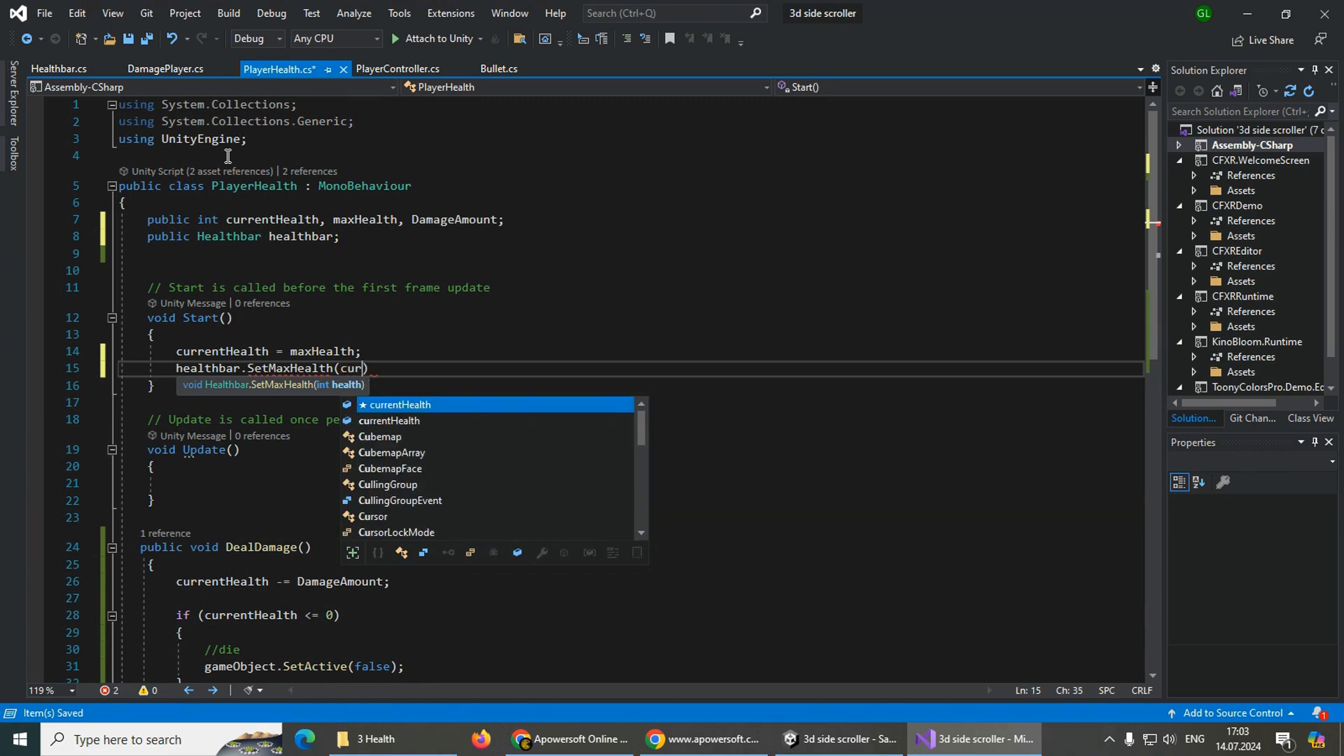
pyautogui.write(');')
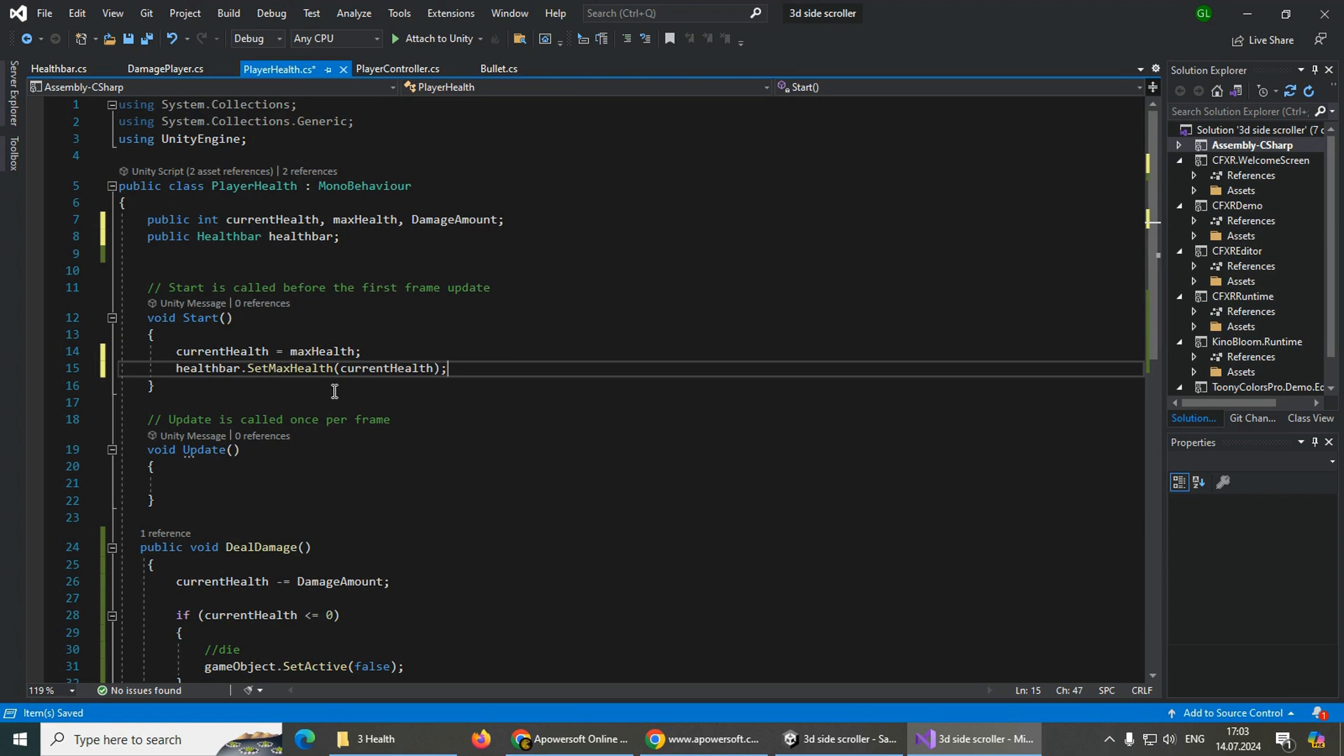
# - In DealDamage, add "healthbar.SetHealth(currentHealth);" below the damage subtraction and save the PlayerHealth script
pyautogui.scroll(-3, 409, 396)
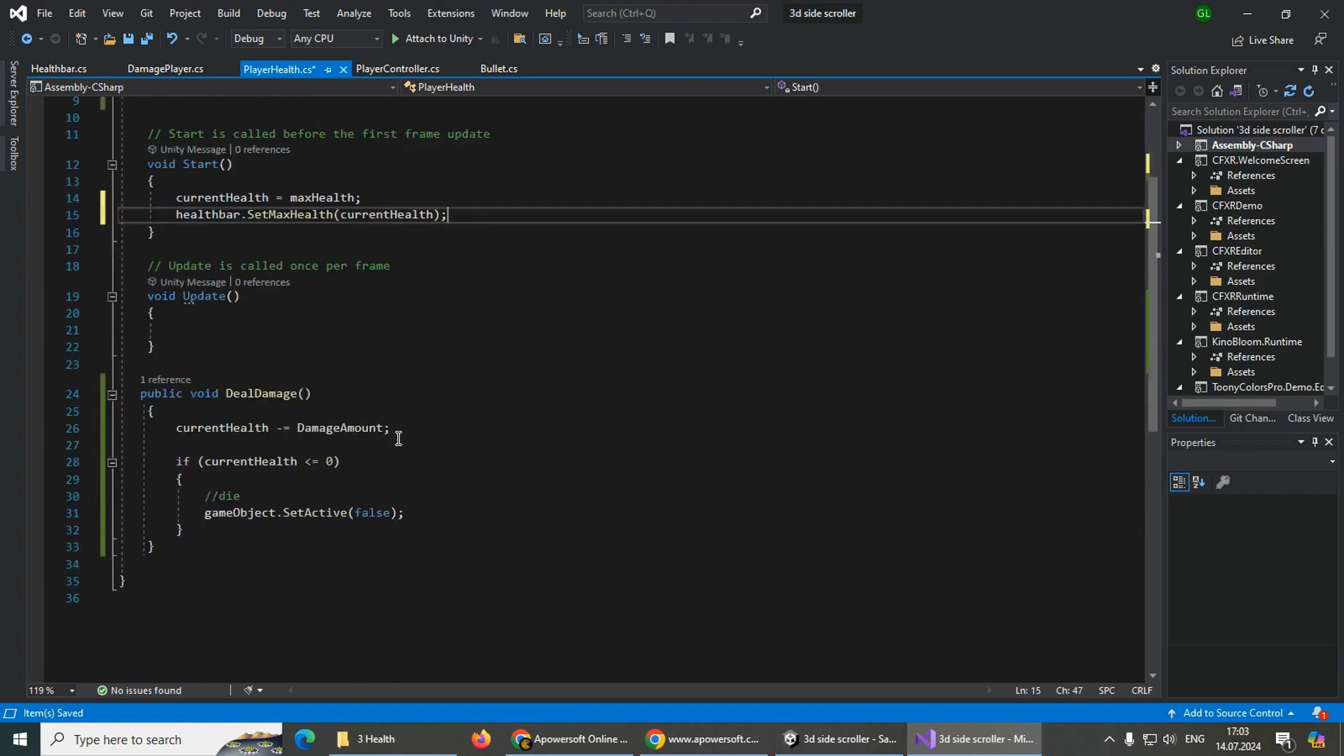
pyautogui.click(420, 431)
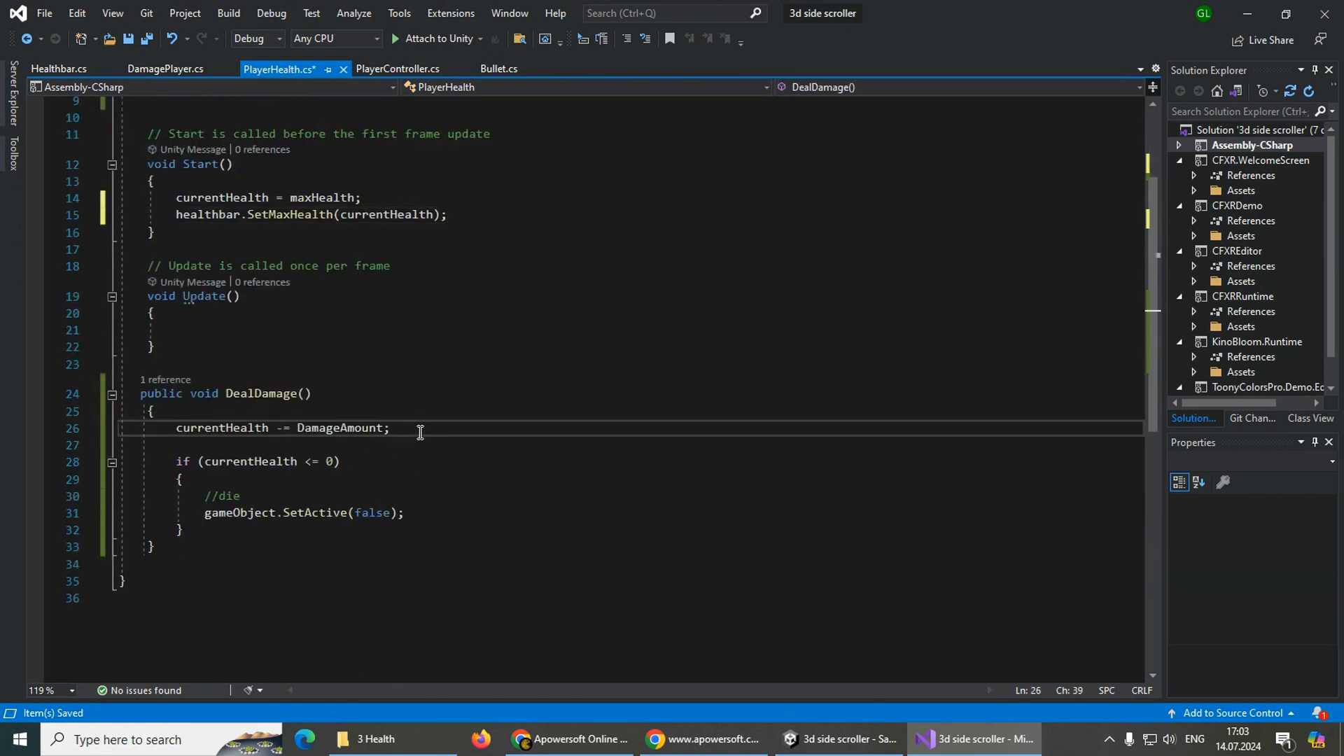
pyautogui.press('Return')
pyautogui.write('healthbar.SetHealth')
pyautogui.press('Tab')
pyautogui.write('(cur')
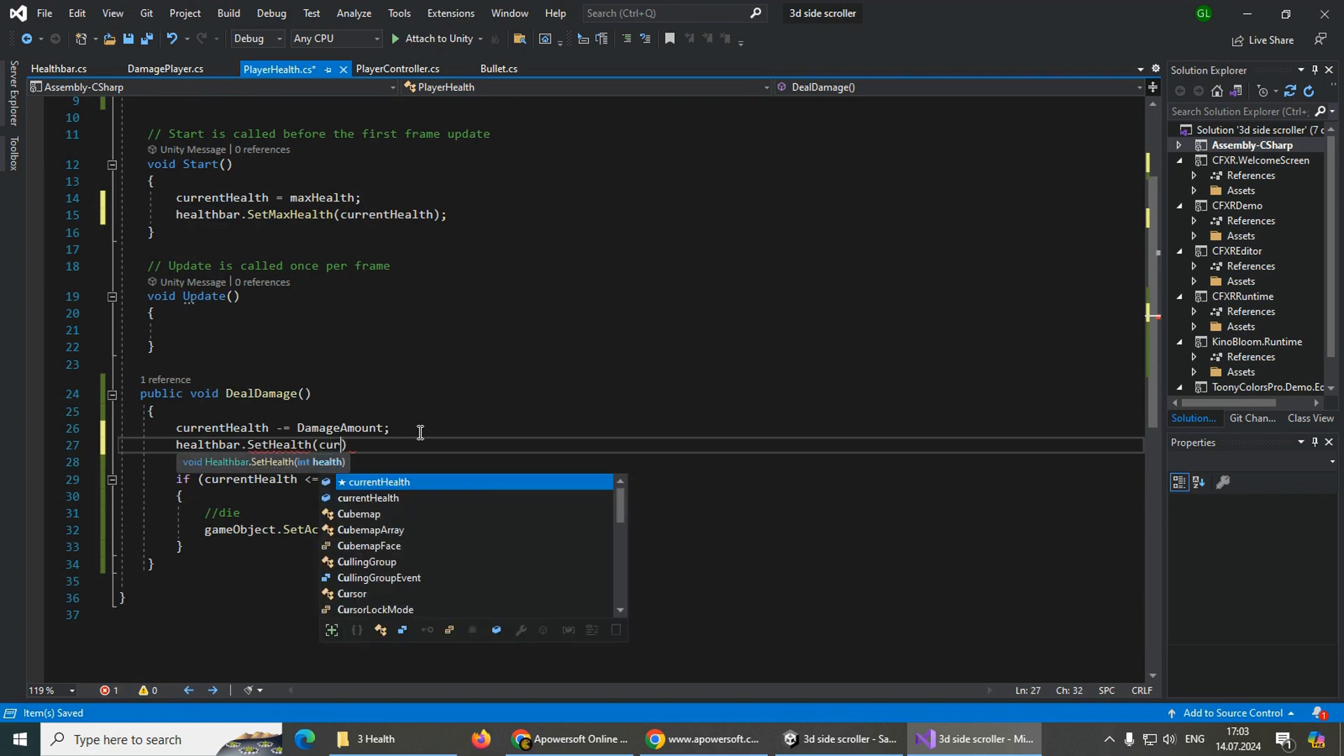
pyautogui.press('Tab')
pyautogui.write(');')
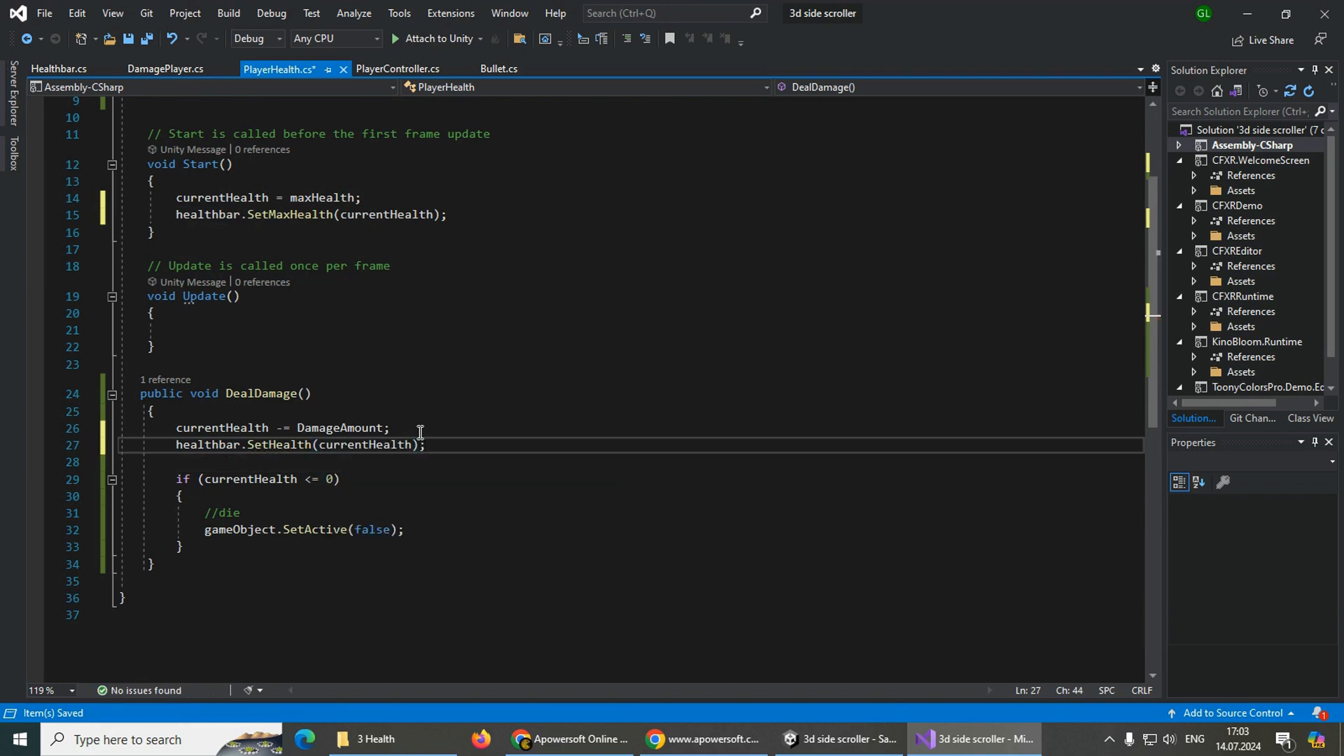
pyautogui.hotkey('ctrl', 's')
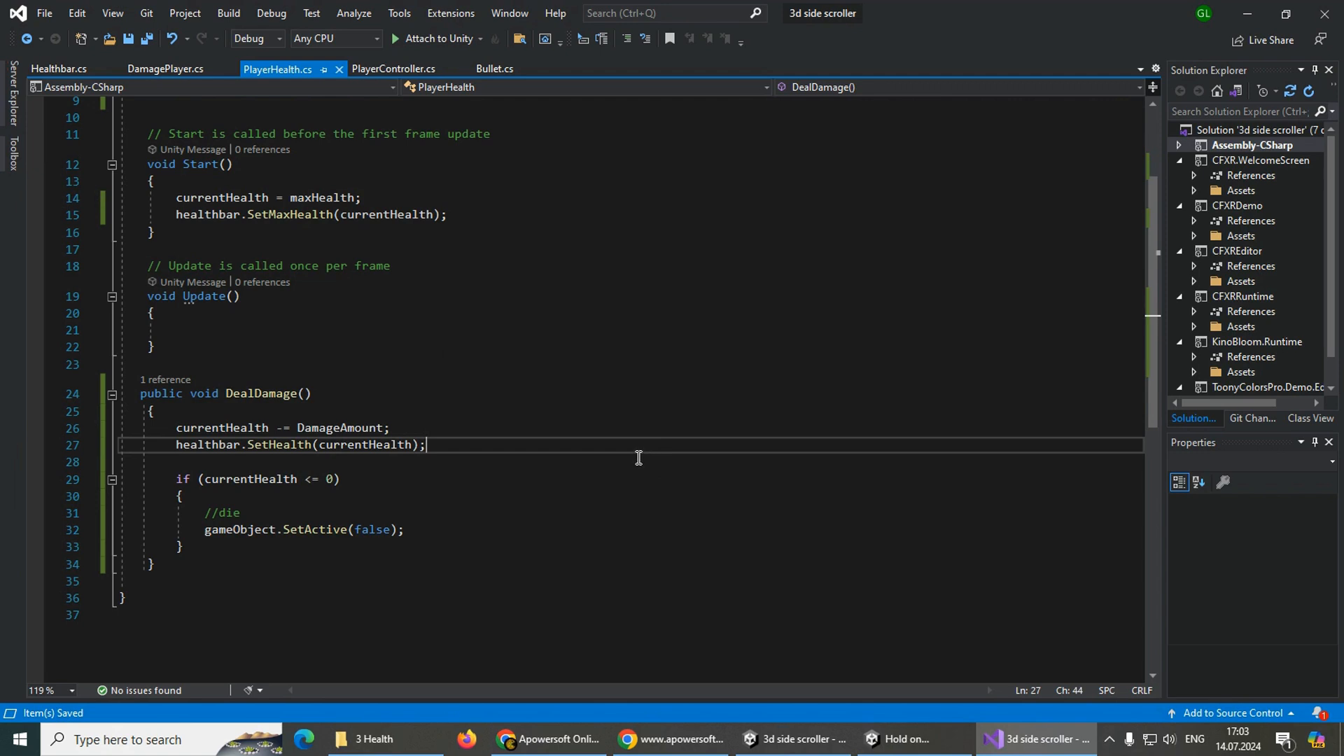
# - Switch to Unity and assign the Canvas's Healthbar object to the Healthbar reference of Soldier_demo's Player Health script
pyautogui.click(796, 738)
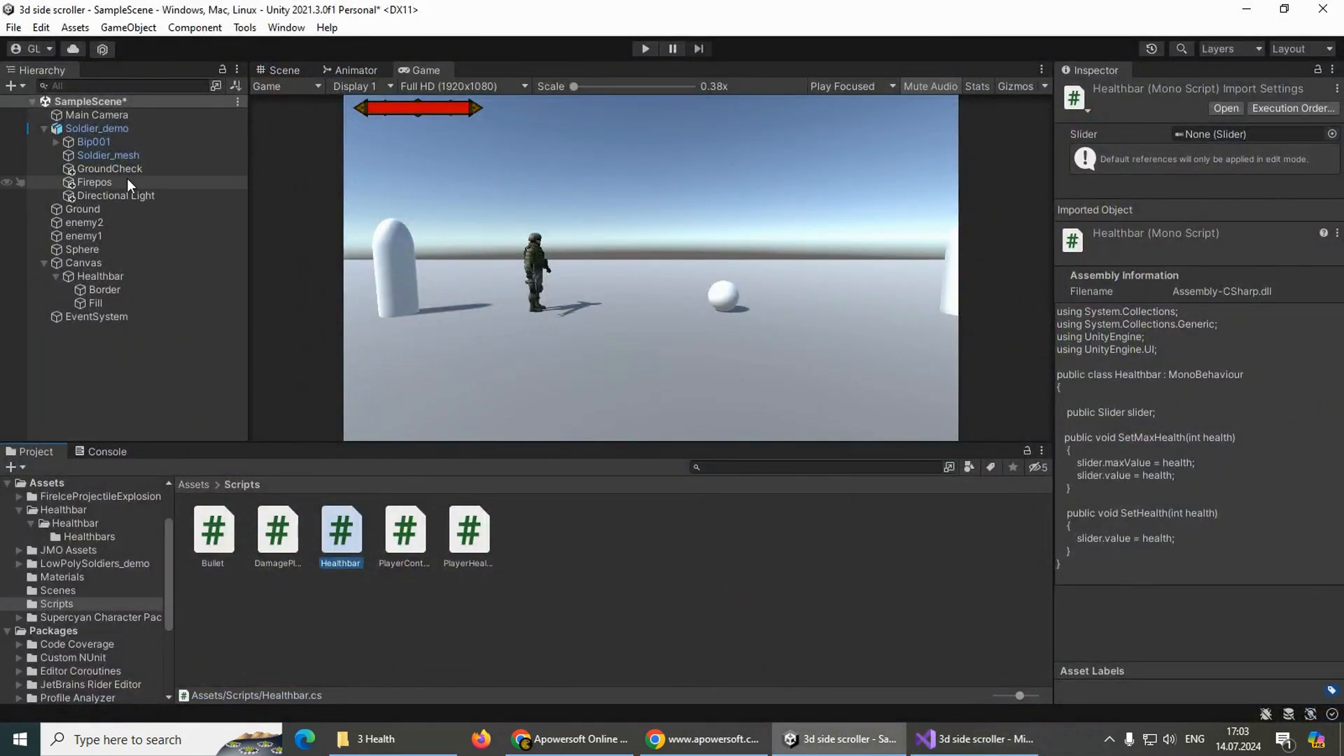
pyautogui.click(94, 128)
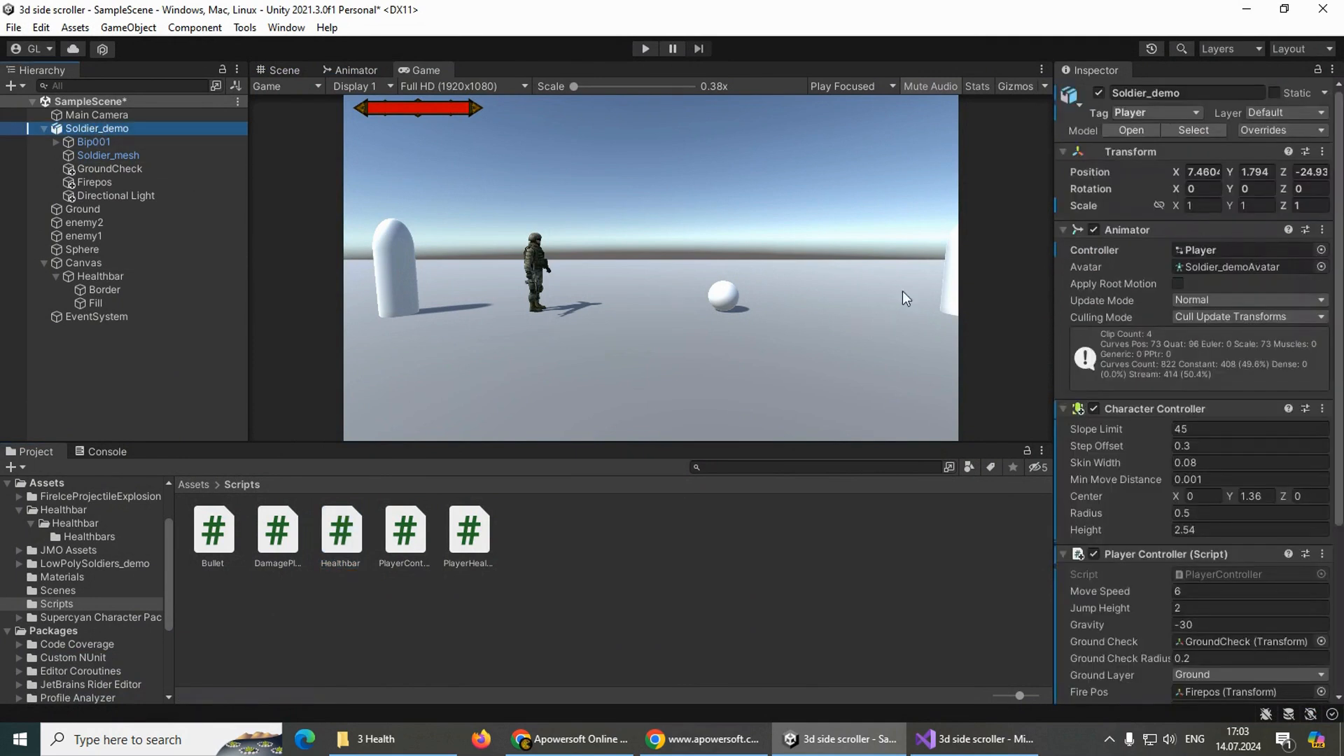
pyautogui.scroll(-5, 1157, 522)
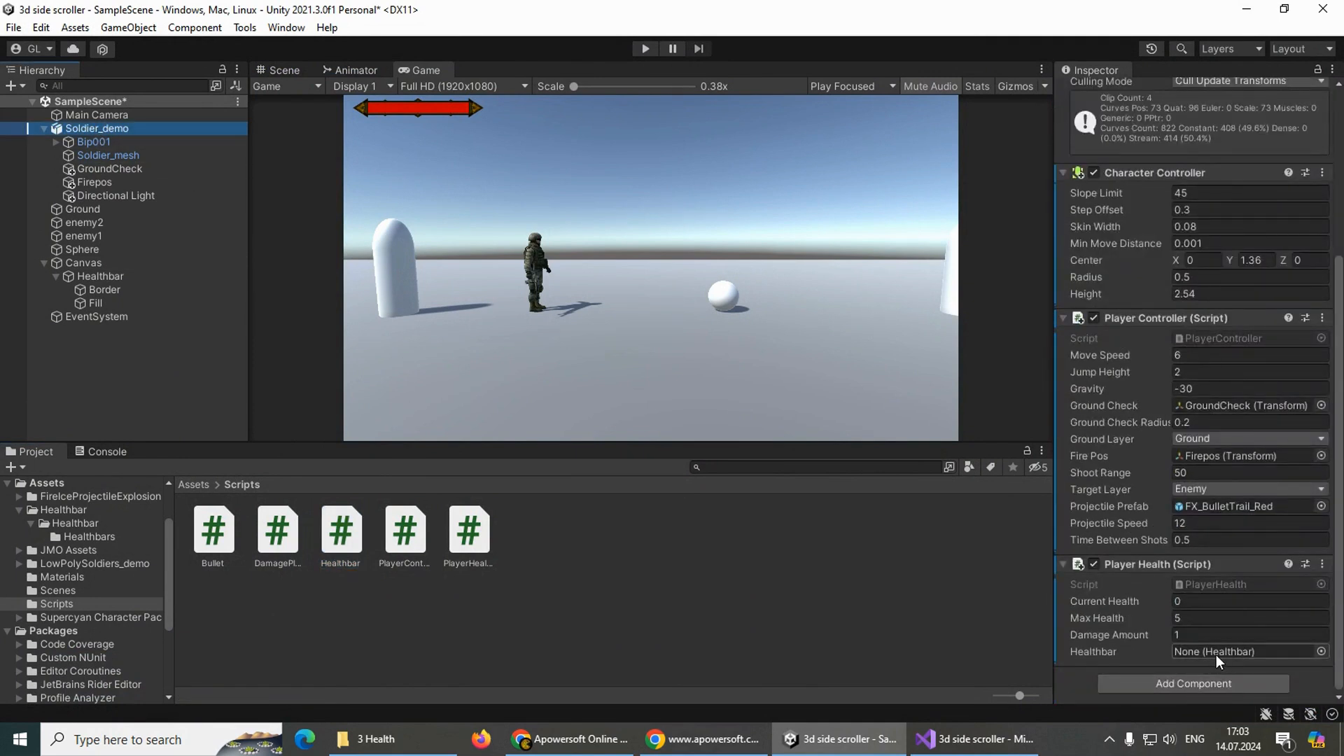
pyautogui.moveTo(108, 276); pyautogui.dragTo(1231, 651)
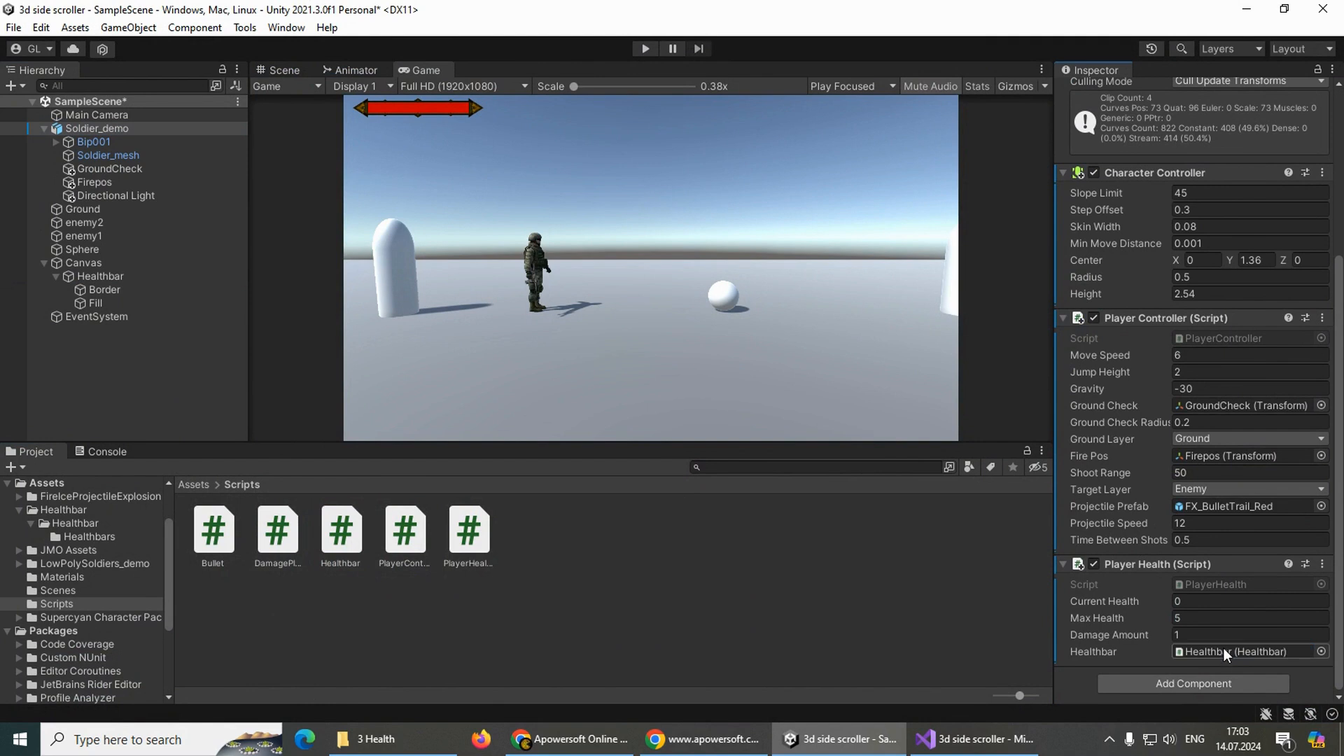
# - Assign the Healthbar object's own Slider component to the Slider reference of its Healthbar script, and save the scene
pyautogui.click(122, 278)
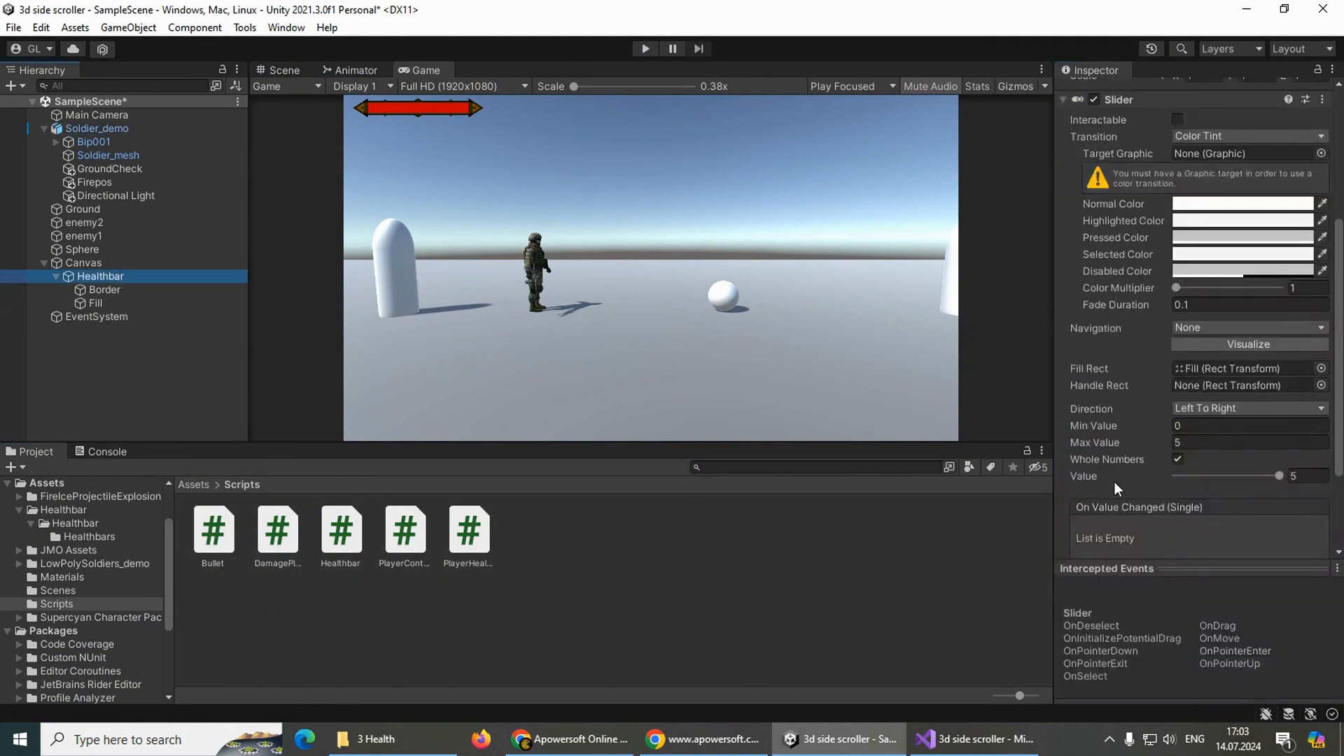
pyautogui.scroll(-2, 1114, 482)
pyautogui.scroll(4, 1161, 420)
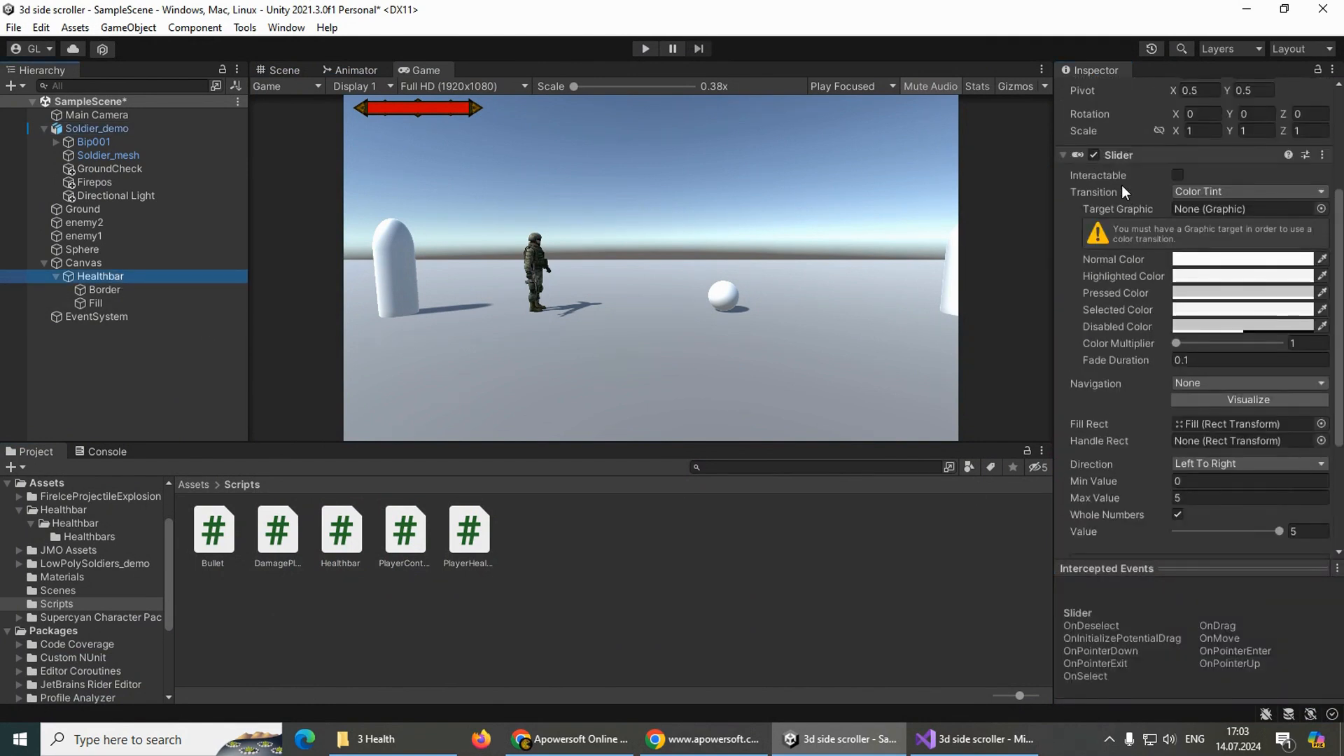
pyautogui.scroll(-5, 1204, 489)
pyautogui.moveTo(1226, 540); pyautogui.dragTo(1222, 511)
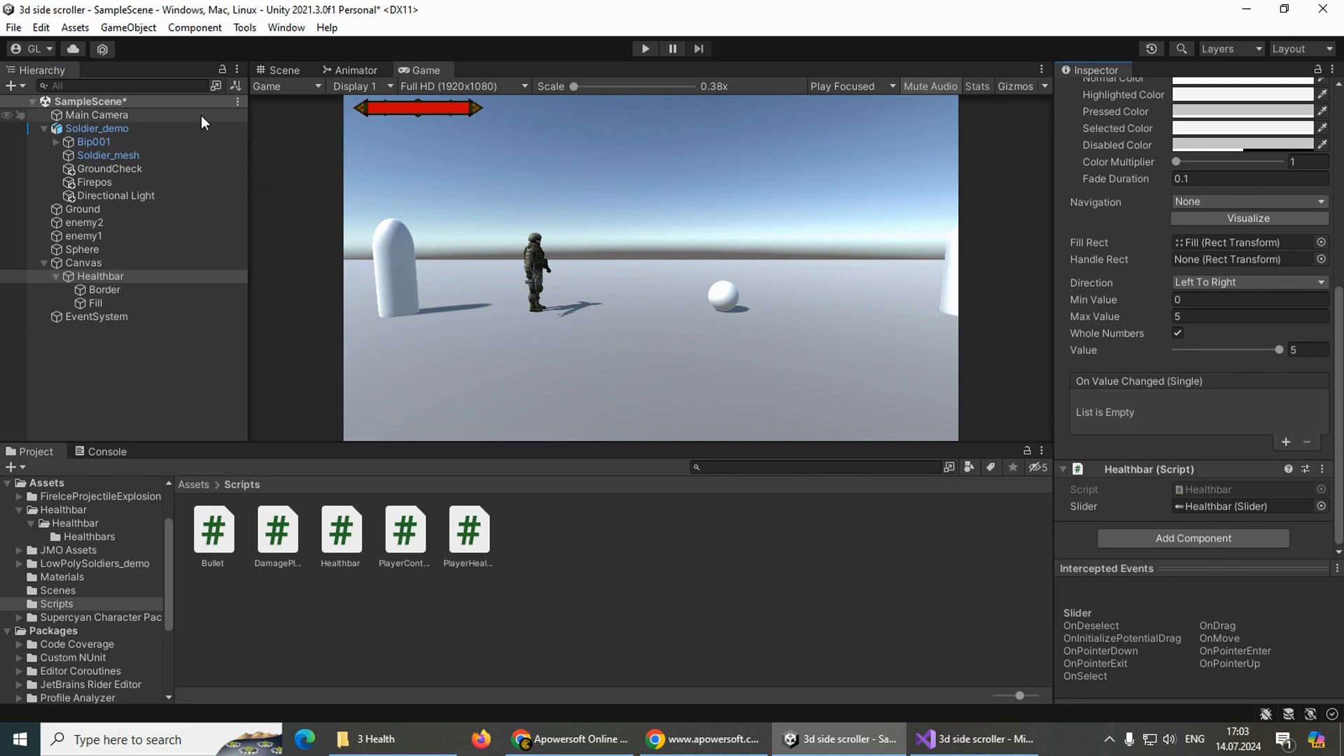
pyautogui.click(238, 102)
pyautogui.click(307, 133)
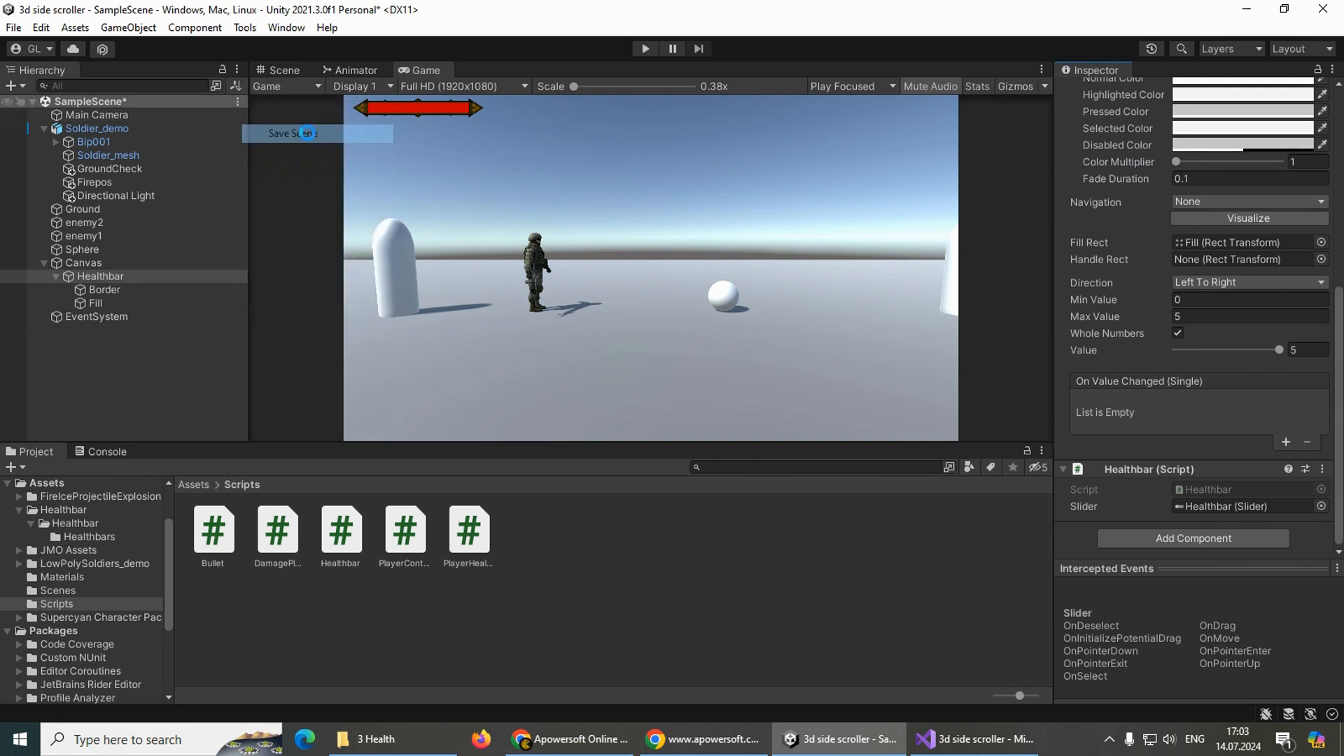
# - Play-test the game by running the soldier back and forth through the sphere to check the health bar, and stop play mode
pyautogui.click(645, 48)
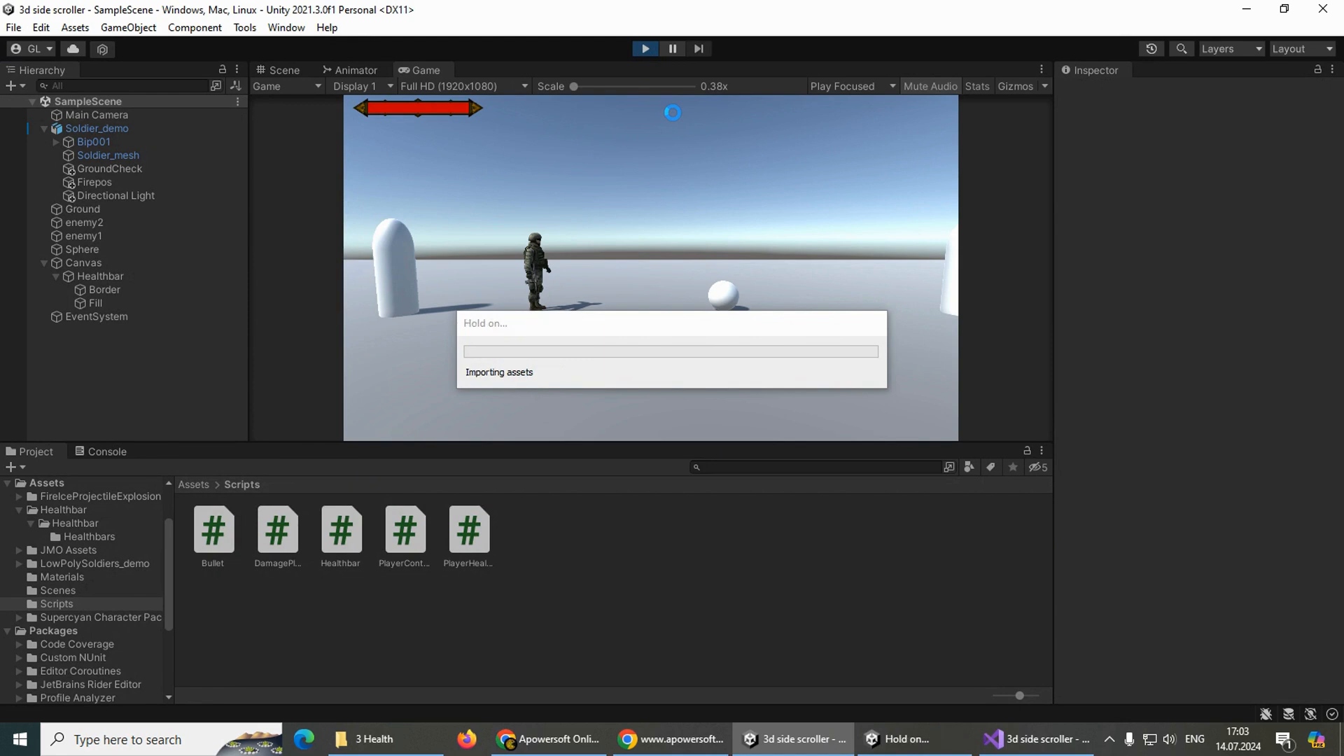
pyautogui.click(645, 357)
pyautogui.press('d')
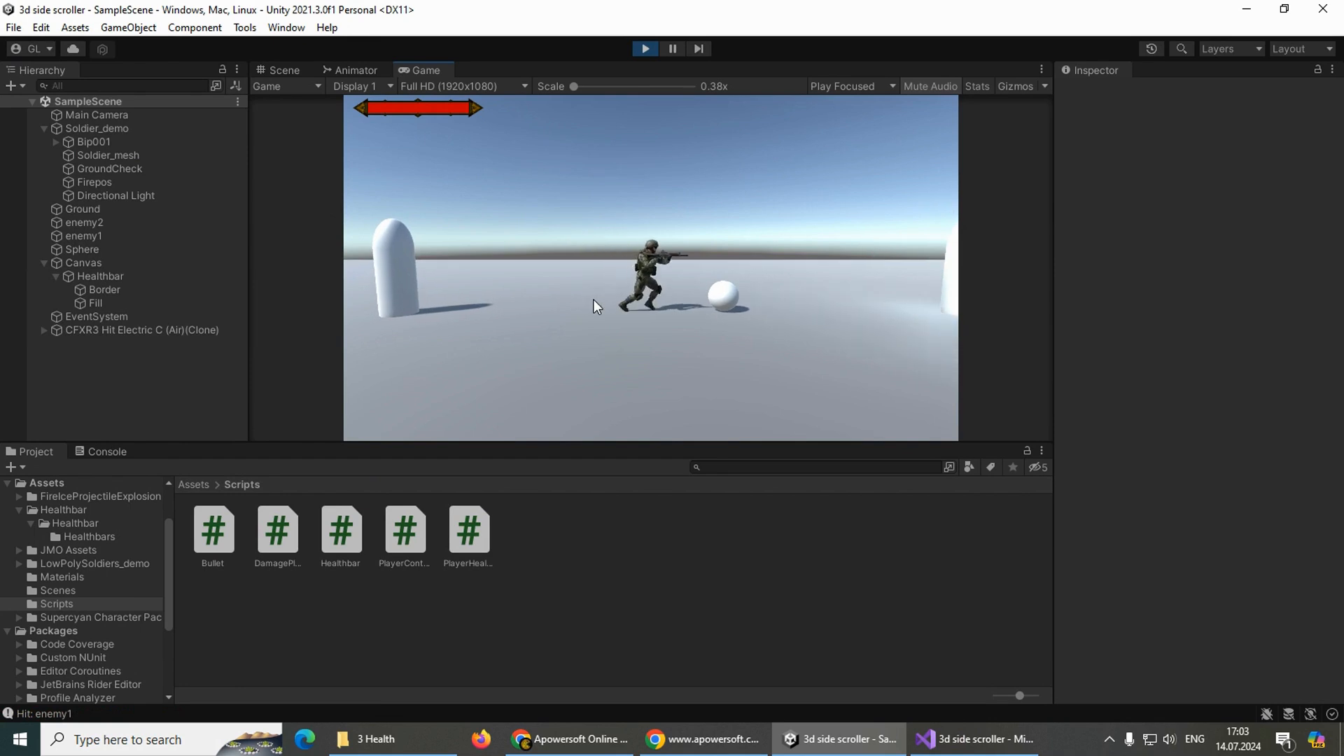
pyautogui.press('a')
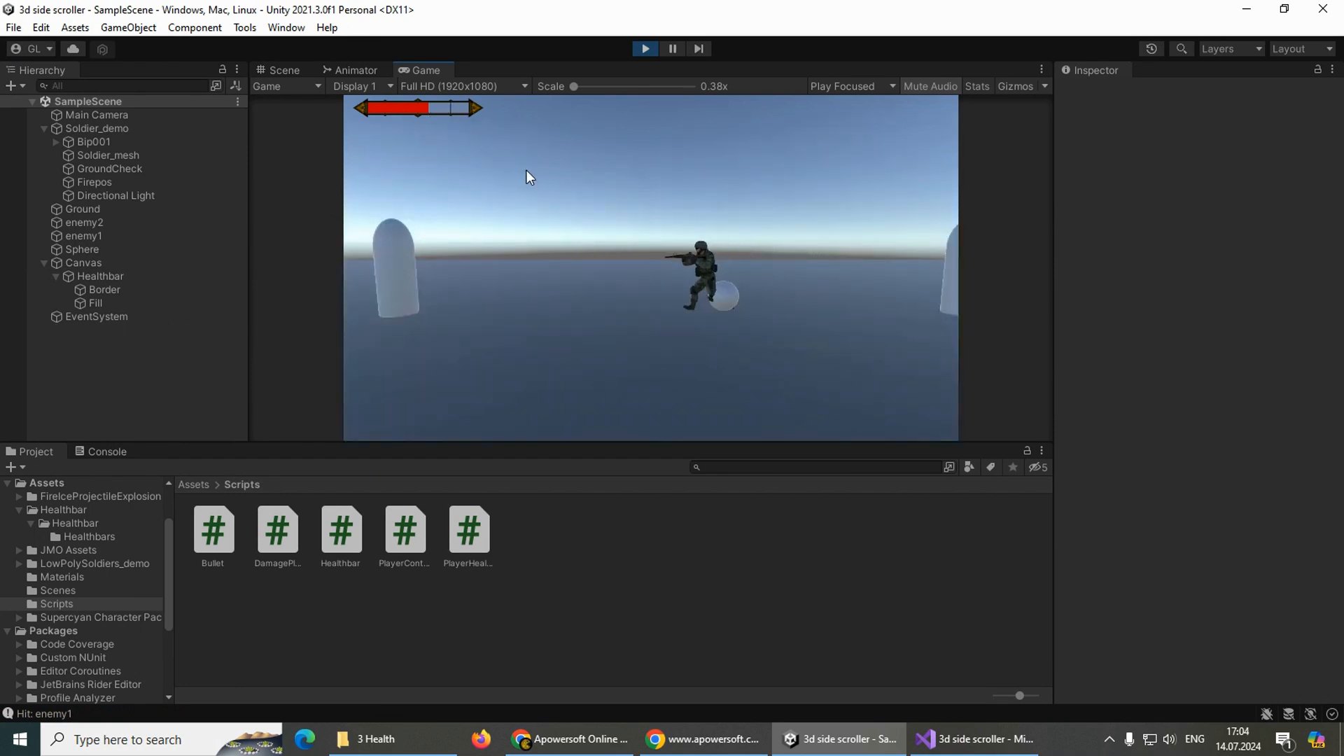
pyautogui.press('d')
pyautogui.press('d')
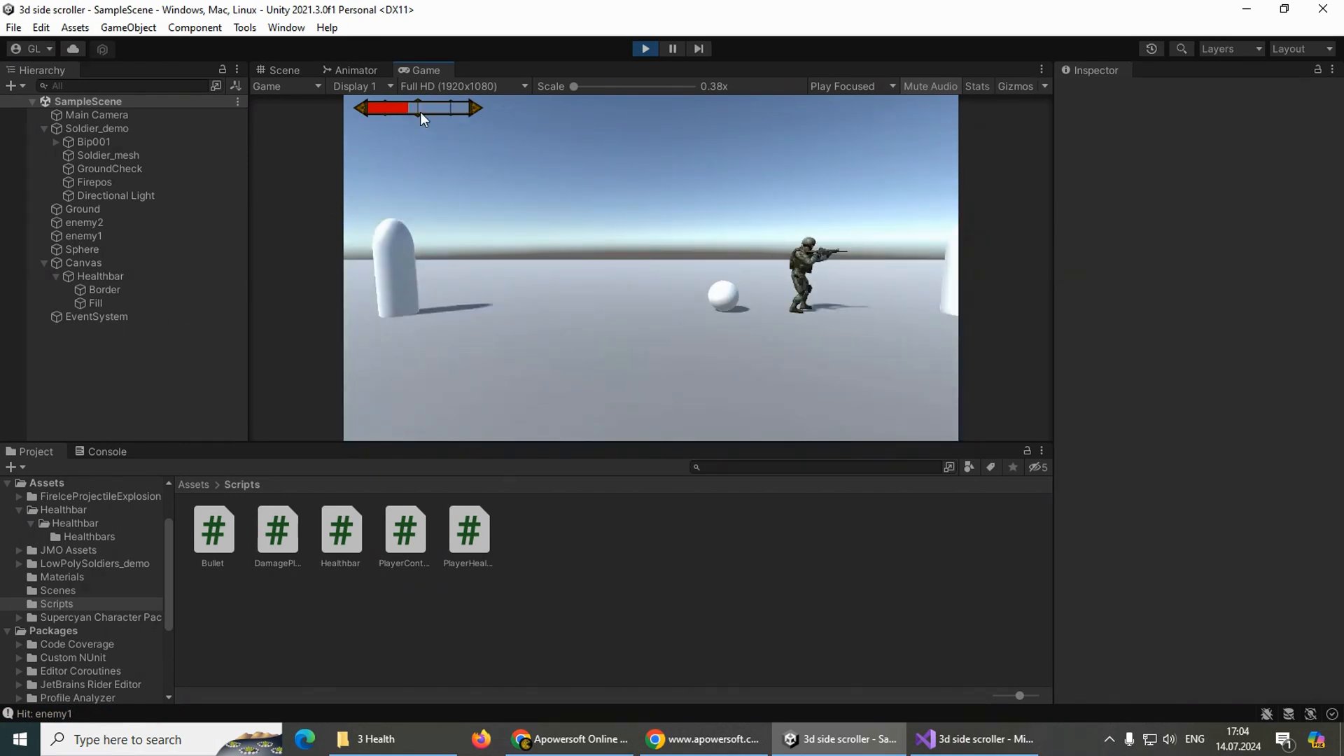
pyautogui.press('a')
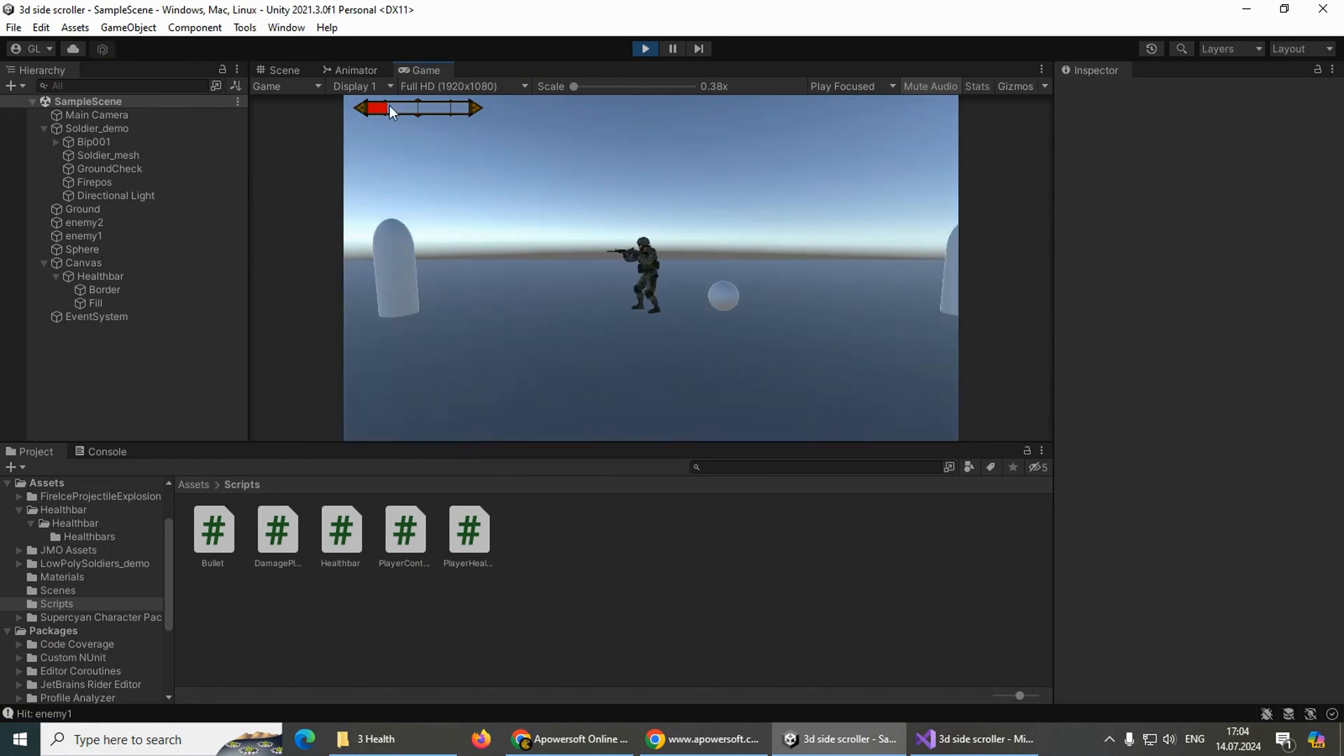
pyautogui.press('d')
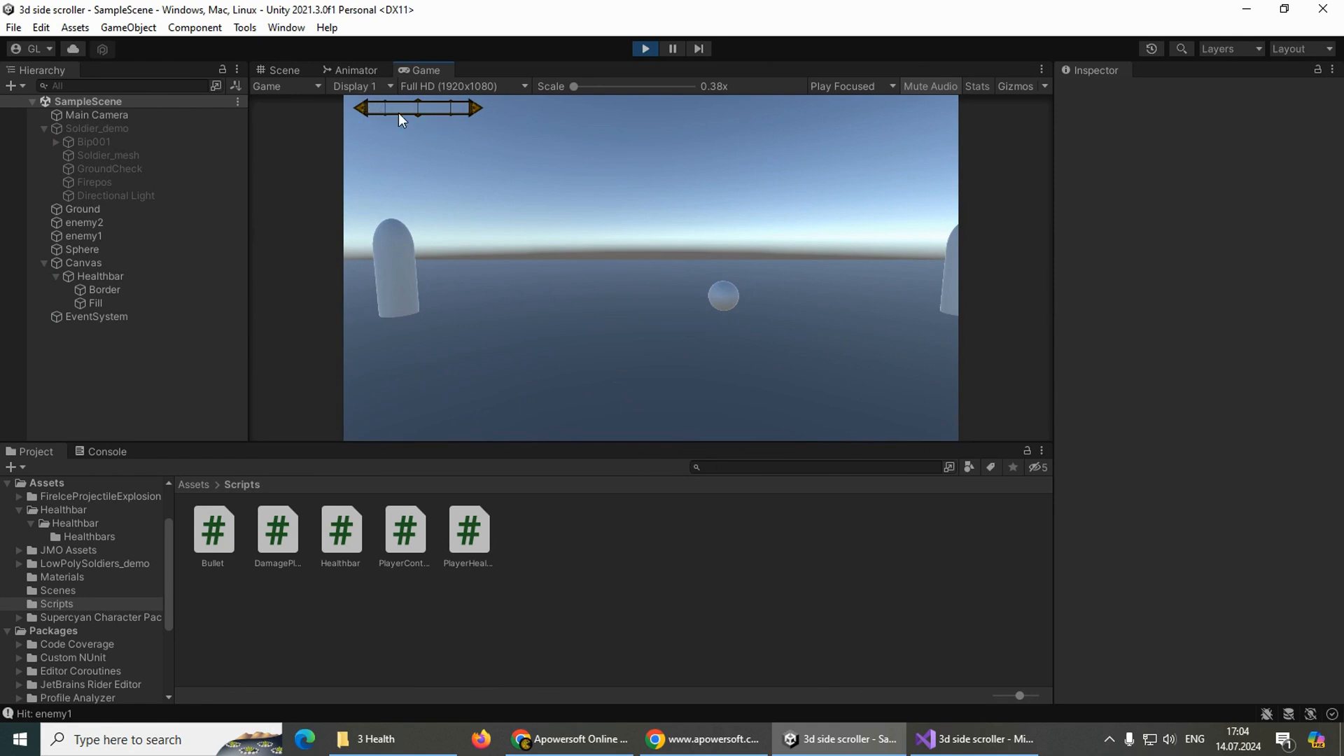
pyautogui.click(643, 49)
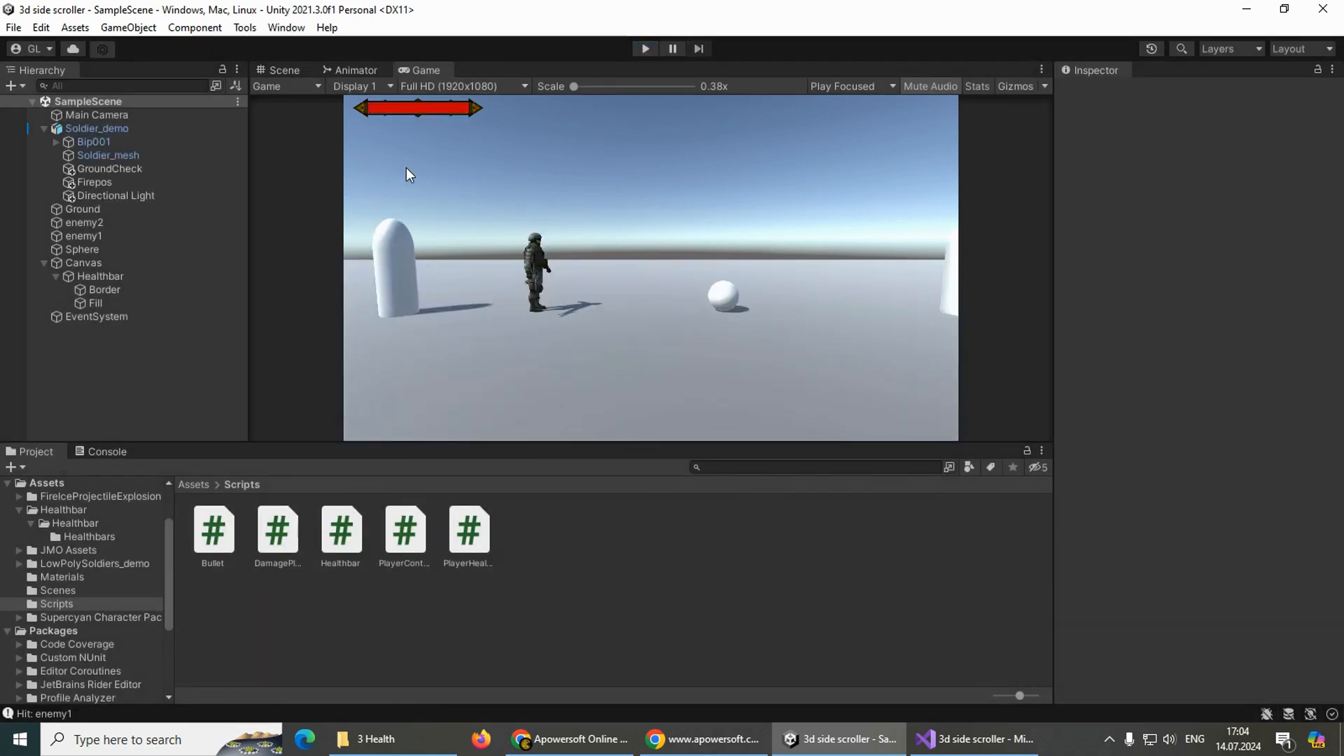